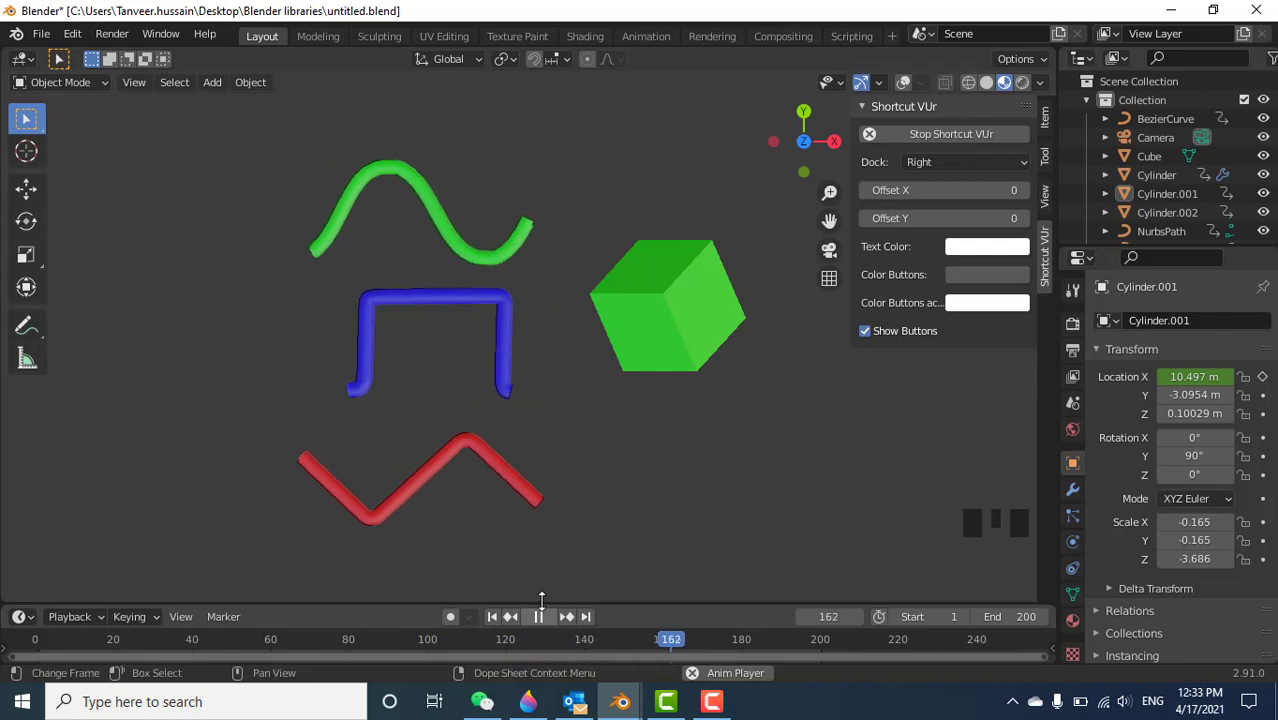
Stop the animation playback and switch to the other Blender window containing the default cube scene.
{"action": "left_click", "coordinate": [540, 617]}
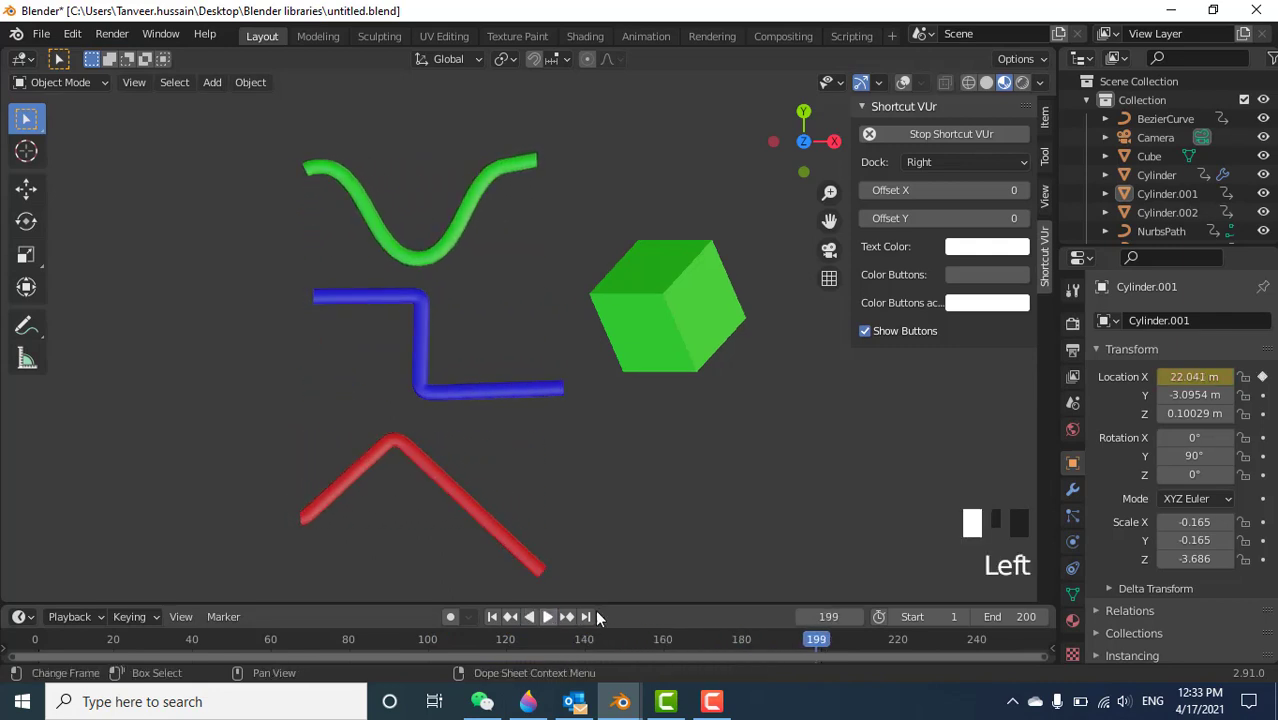
{"action": "mouse_move", "coordinate": [620, 705]}
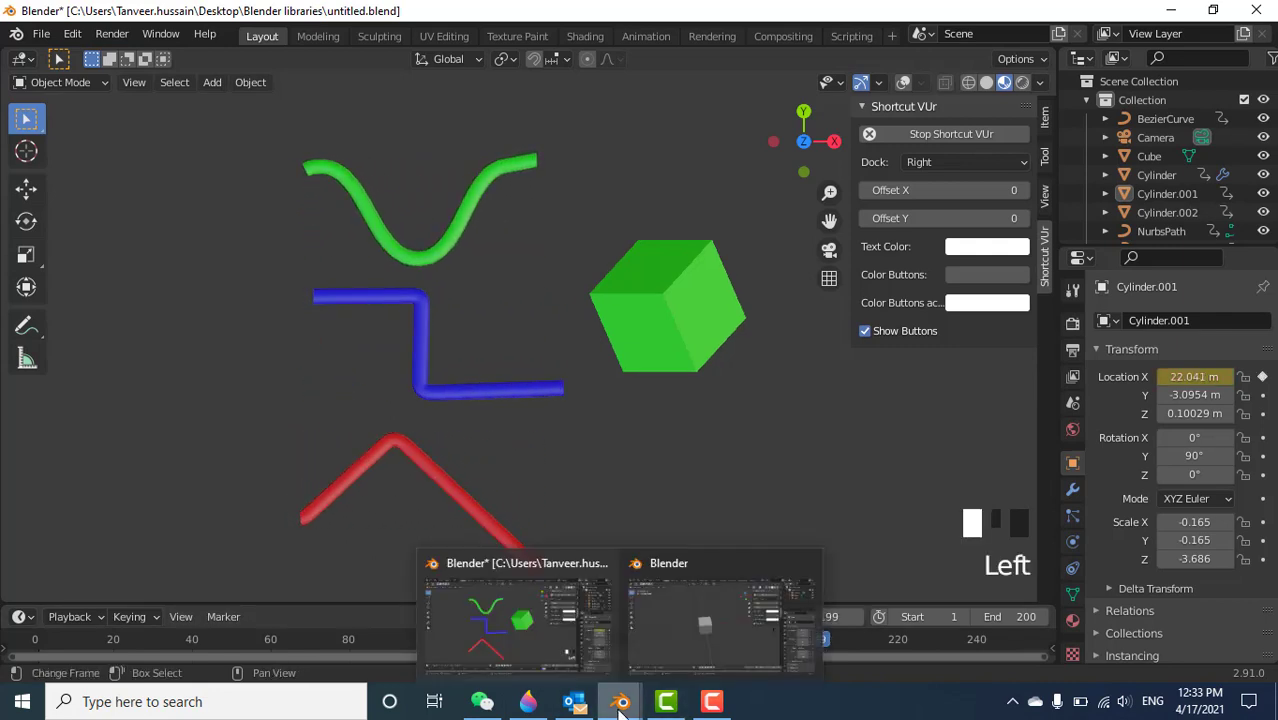
{"action": "left_click", "coordinate": [677, 618]}
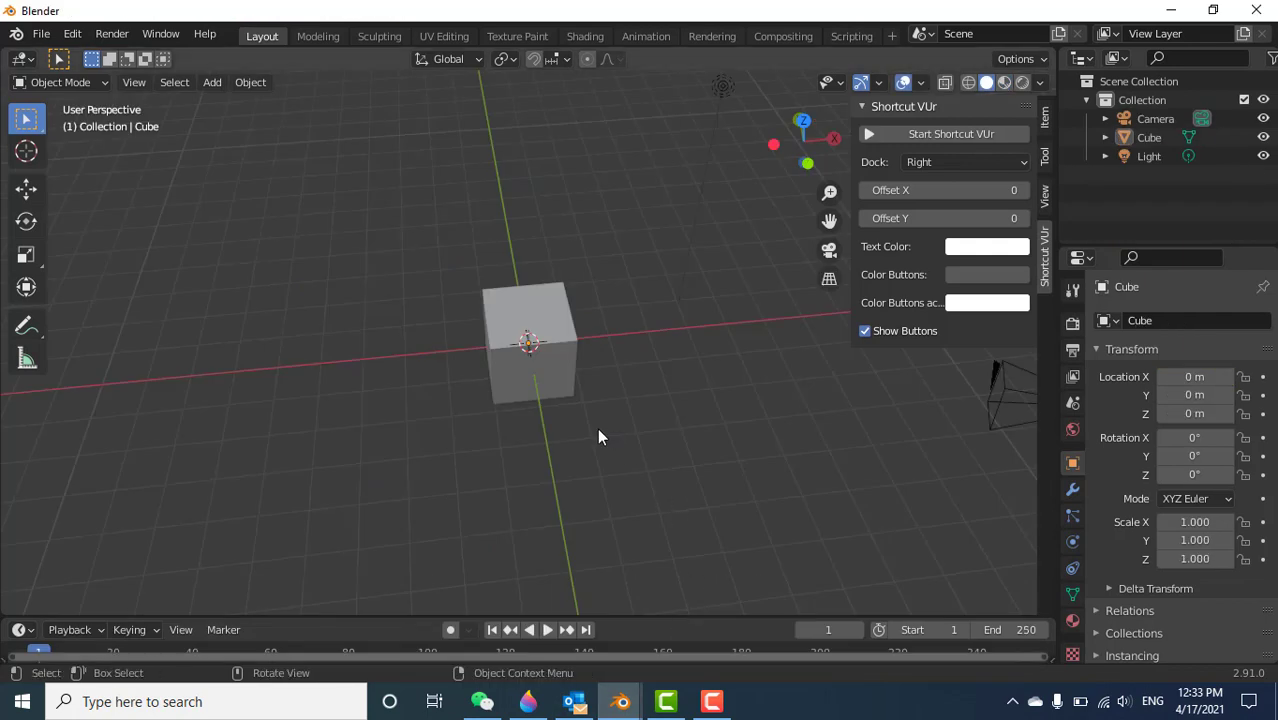
Delete the default cube and start the Shortcut VUr key display.
{"action": "left_click", "coordinate": [505, 368]}
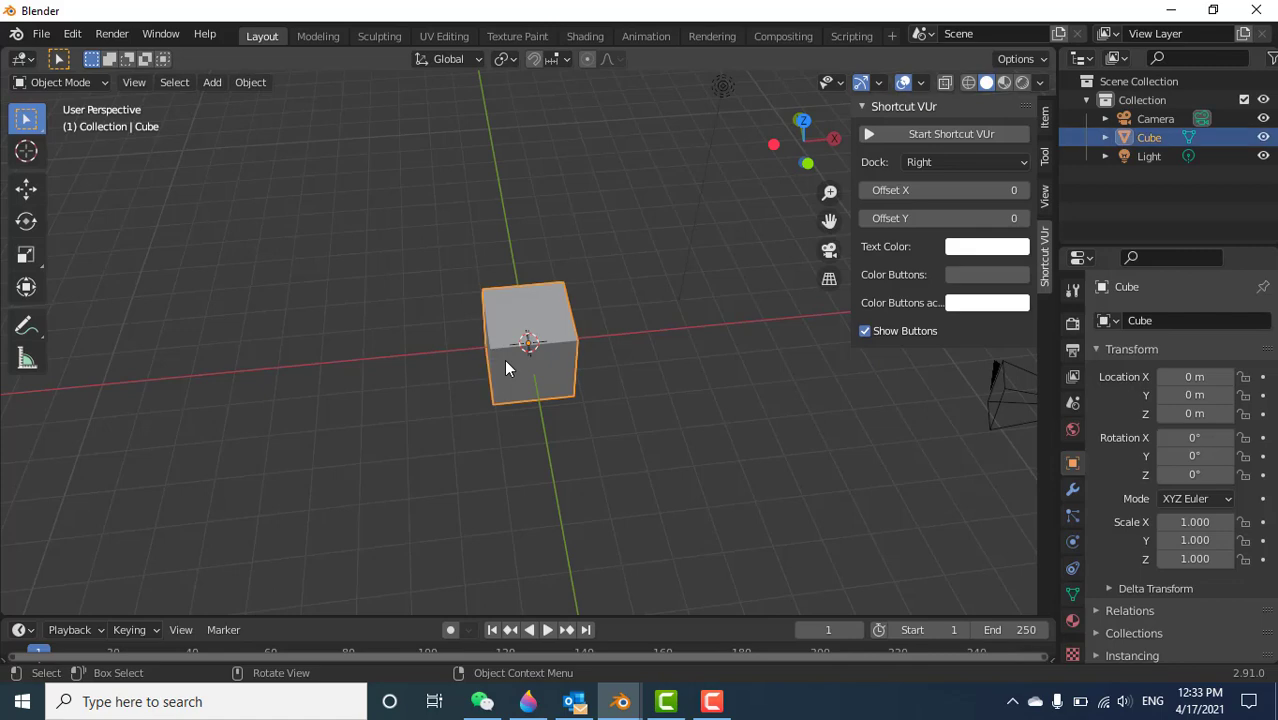
{"action": "key", "text": "Delete"}
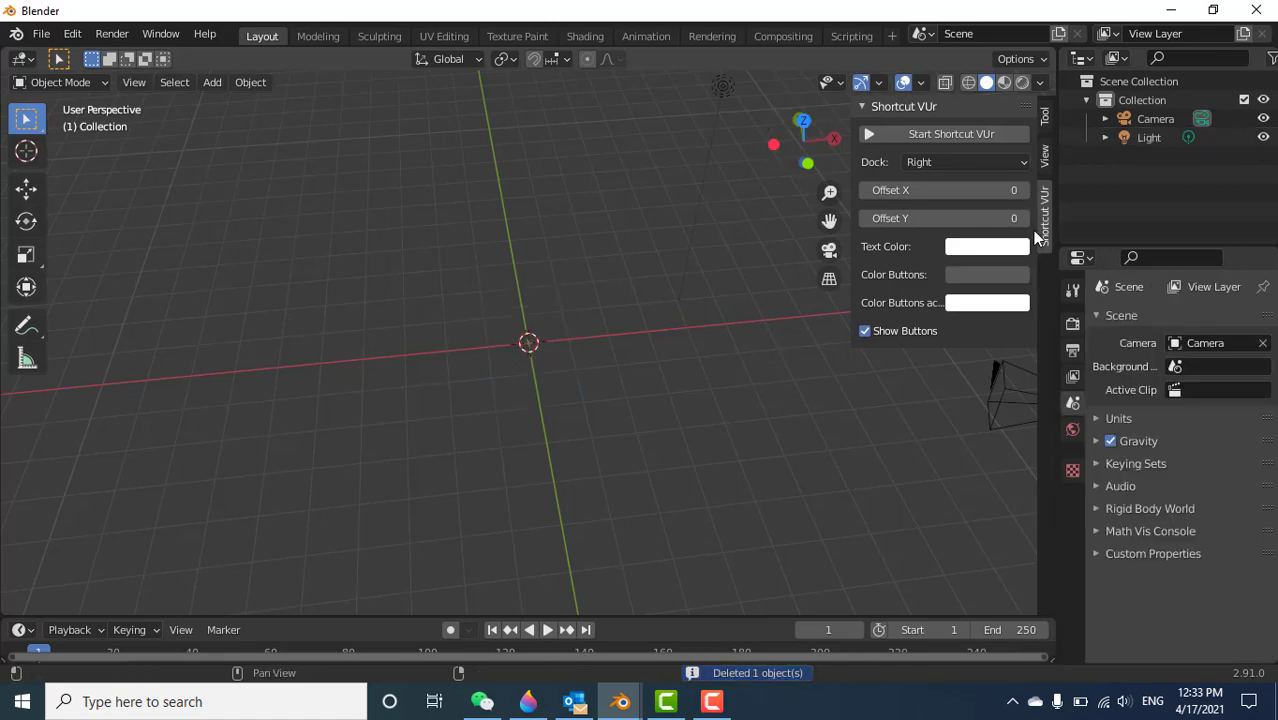
{"action": "left_click", "coordinate": [941, 135]}
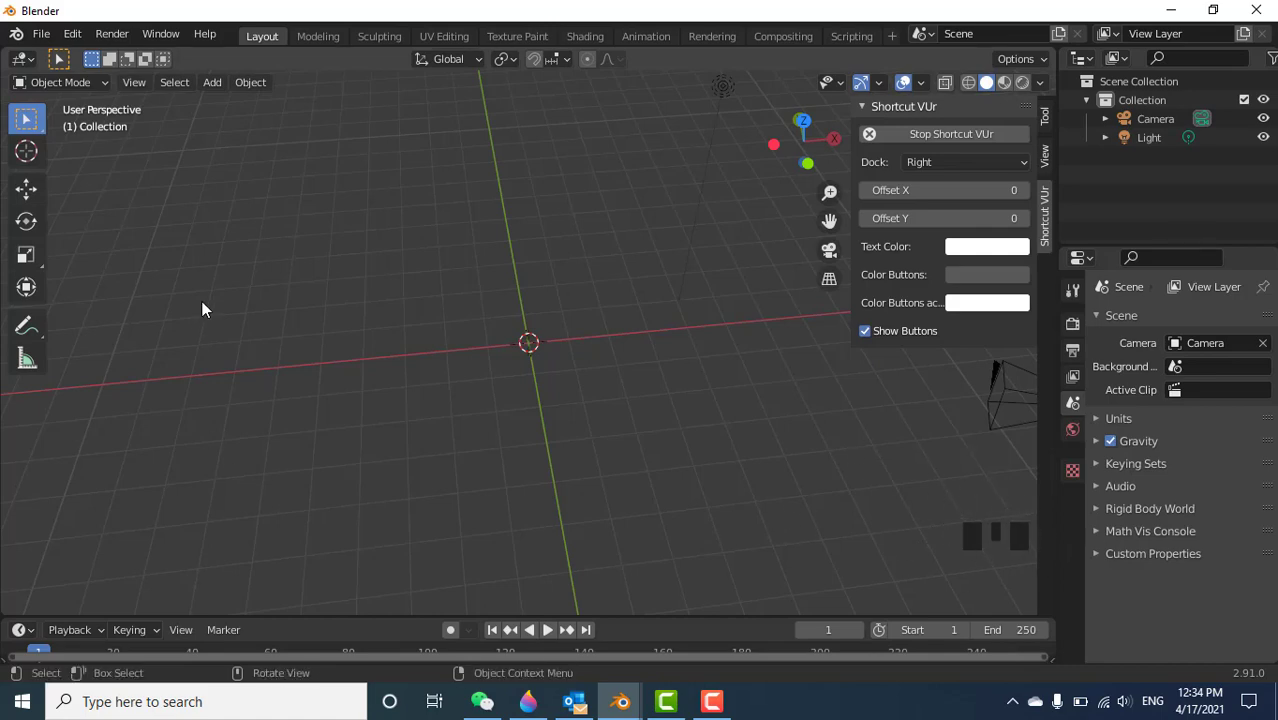
Add a Bezier curve at the world origin, working in top orthographic view.
{"action": "middle_click_drag", "start_coordinate": [375, 375], "coordinate": [358, 370]}
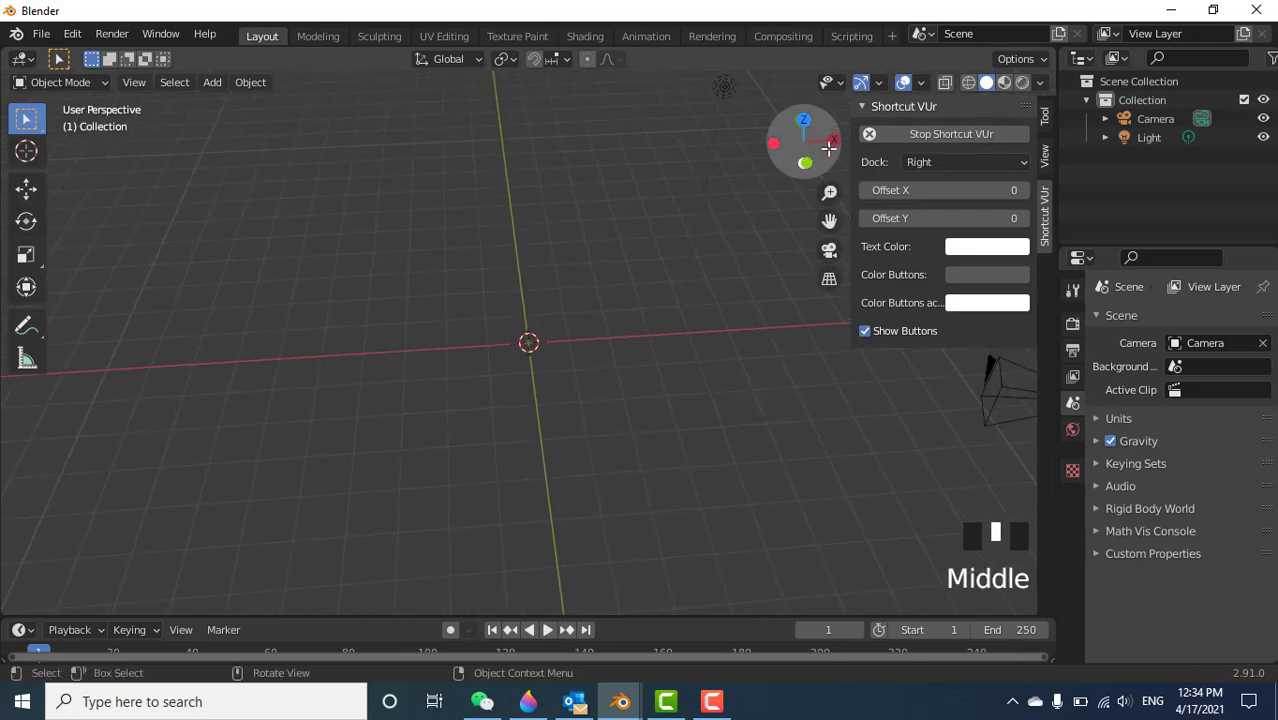
{"action": "left_click", "coordinate": [804, 120]}
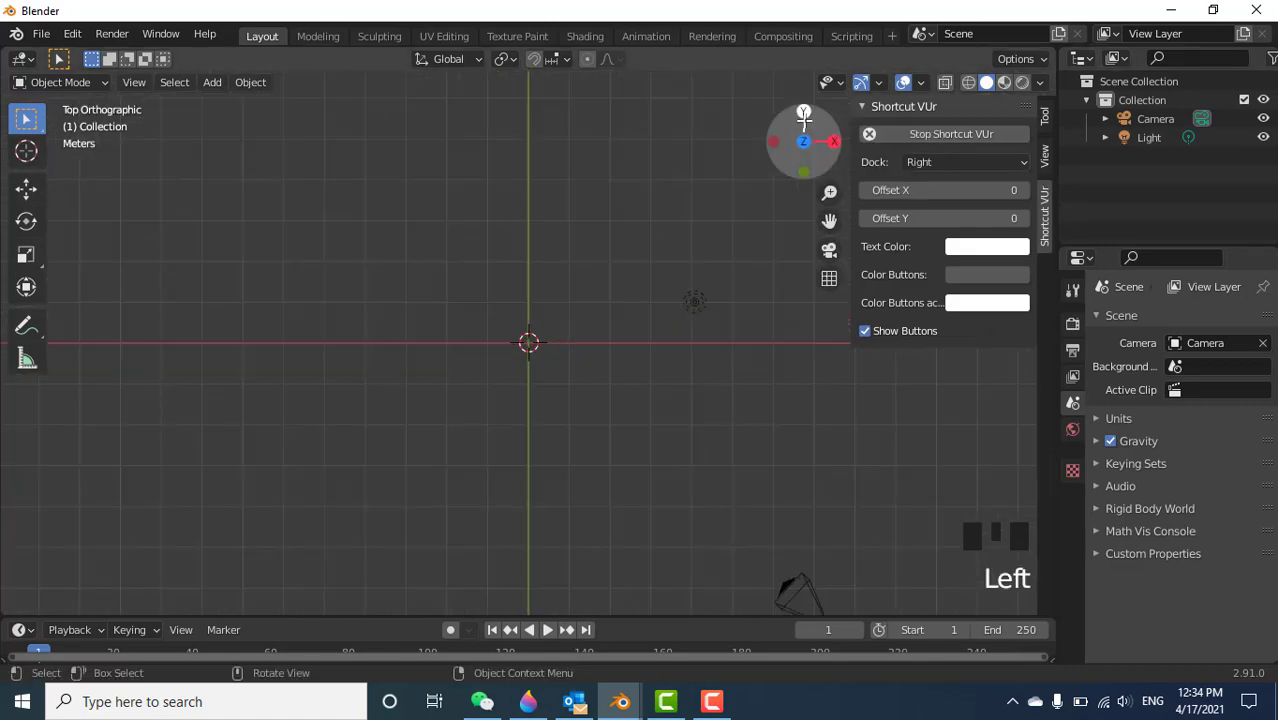
{"action": "scroll", "coordinate": [528, 342], "scroll_direction": "up", "scroll_amount": 4}
{"action": "scroll", "coordinate": [528, 342], "scroll_direction": "down", "scroll_amount": 8}
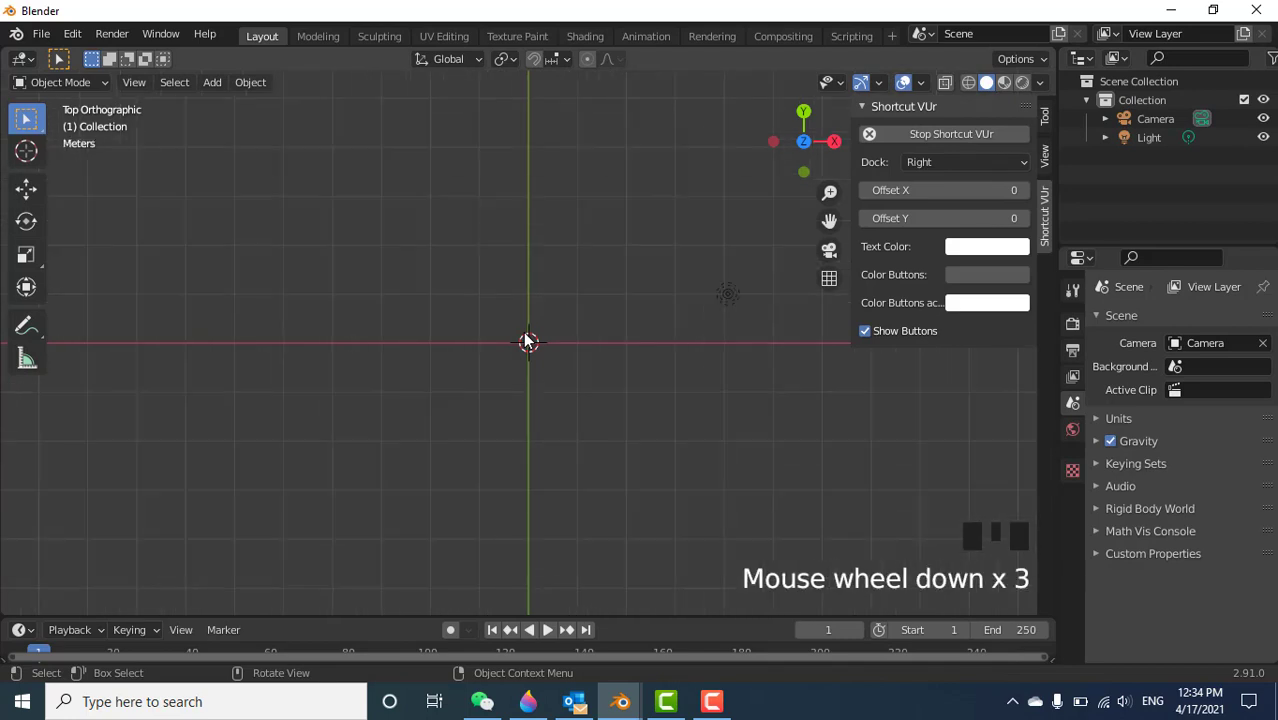
{"action": "scroll", "coordinate": [528, 342], "scroll_direction": "up", "scroll_amount": 3}
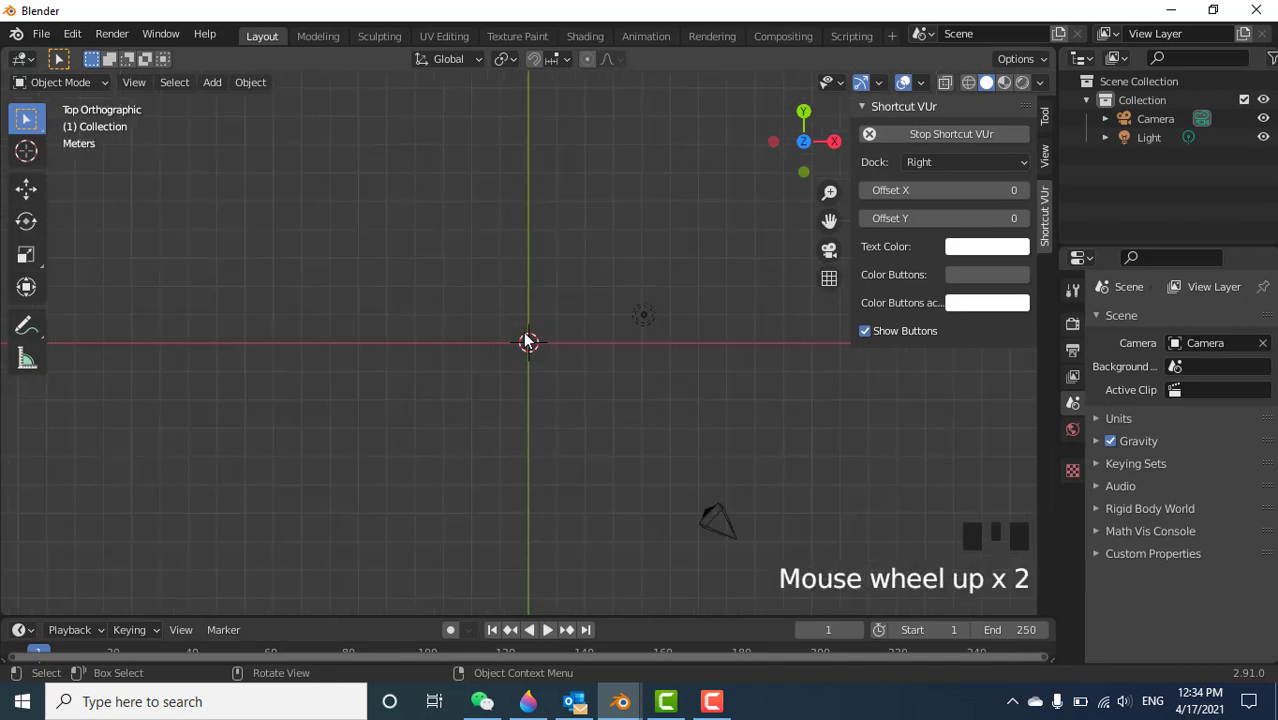
{"action": "key", "text": "shift+a"}
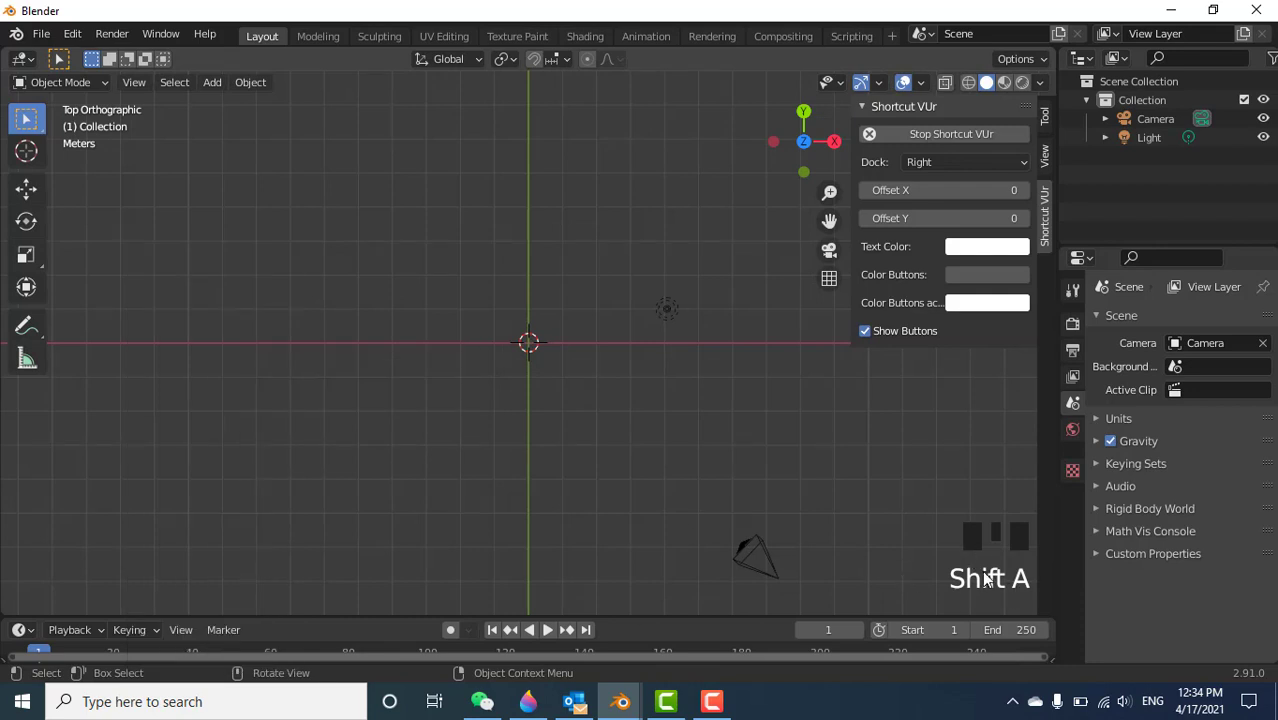
{"action": "key", "text": "shift+a"}
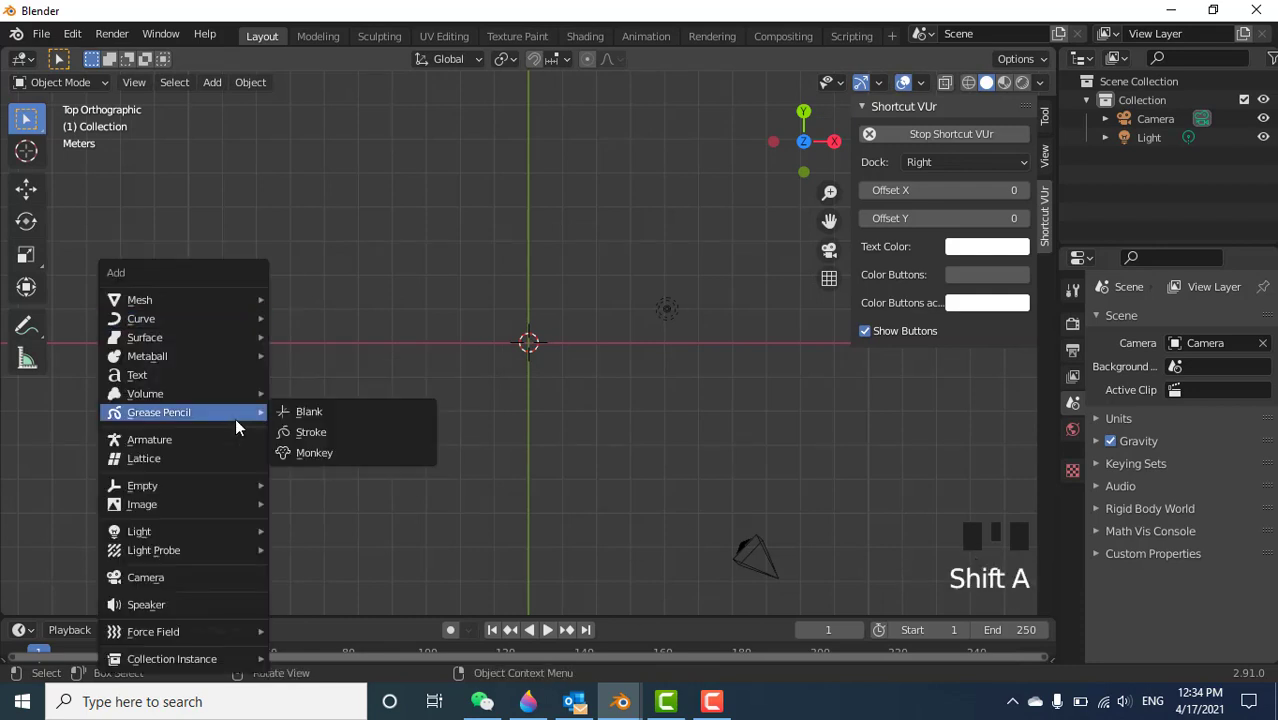
{"action": "mouse_move", "coordinate": [220, 320]}
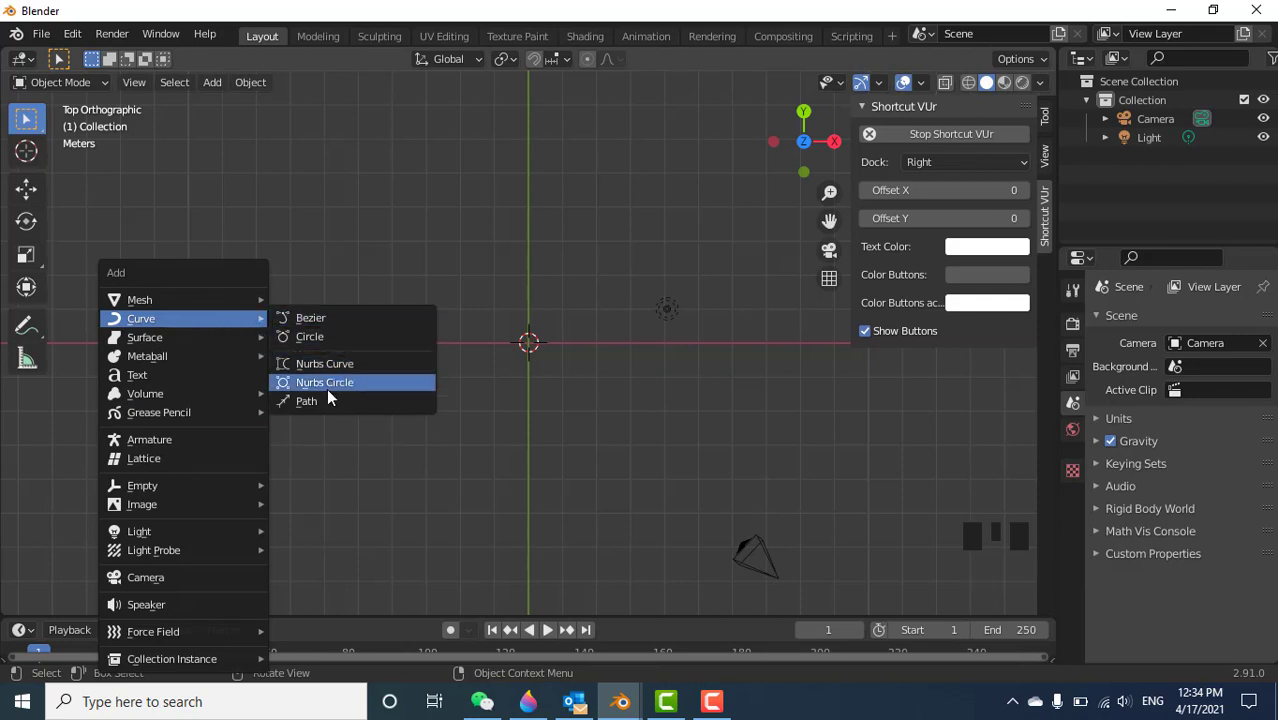
{"action": "left_click", "coordinate": [332, 320]}
{"action": "scroll", "coordinate": [550, 340], "scroll_direction": "up", "scroll_amount": 9}
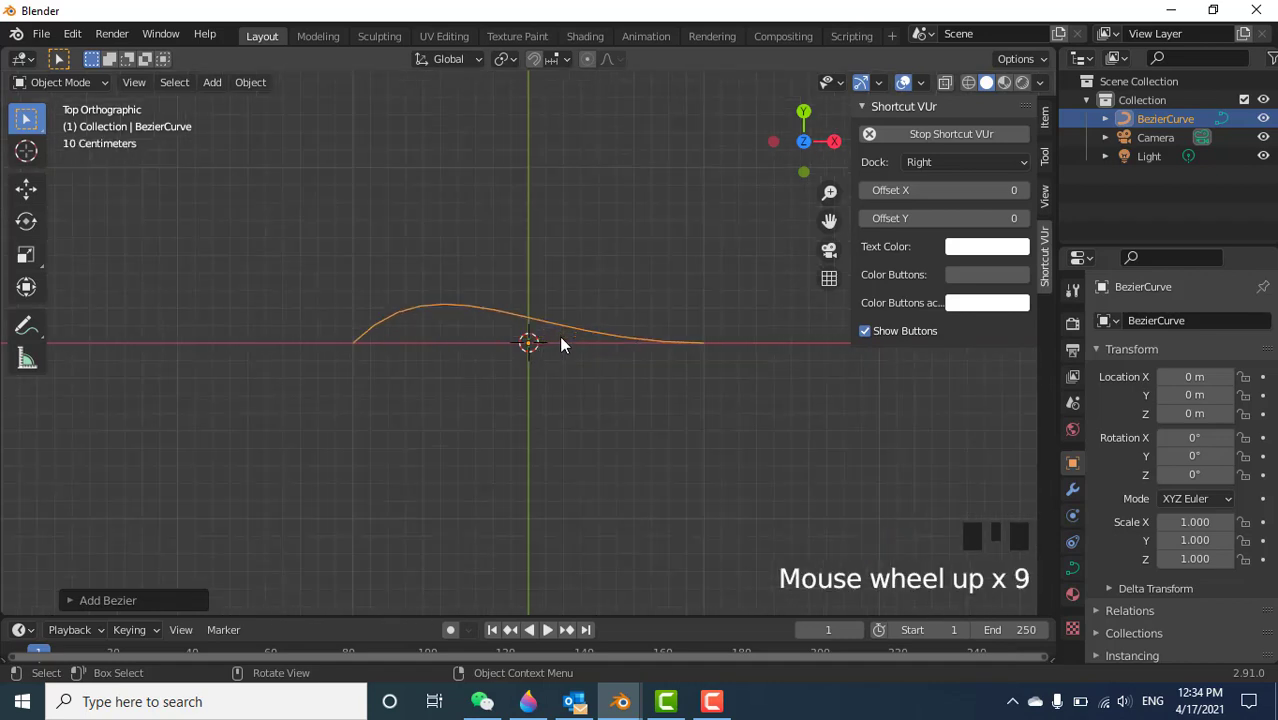
{"action": "scroll", "coordinate": [515, 348], "scroll_direction": "down", "scroll_amount": 2}
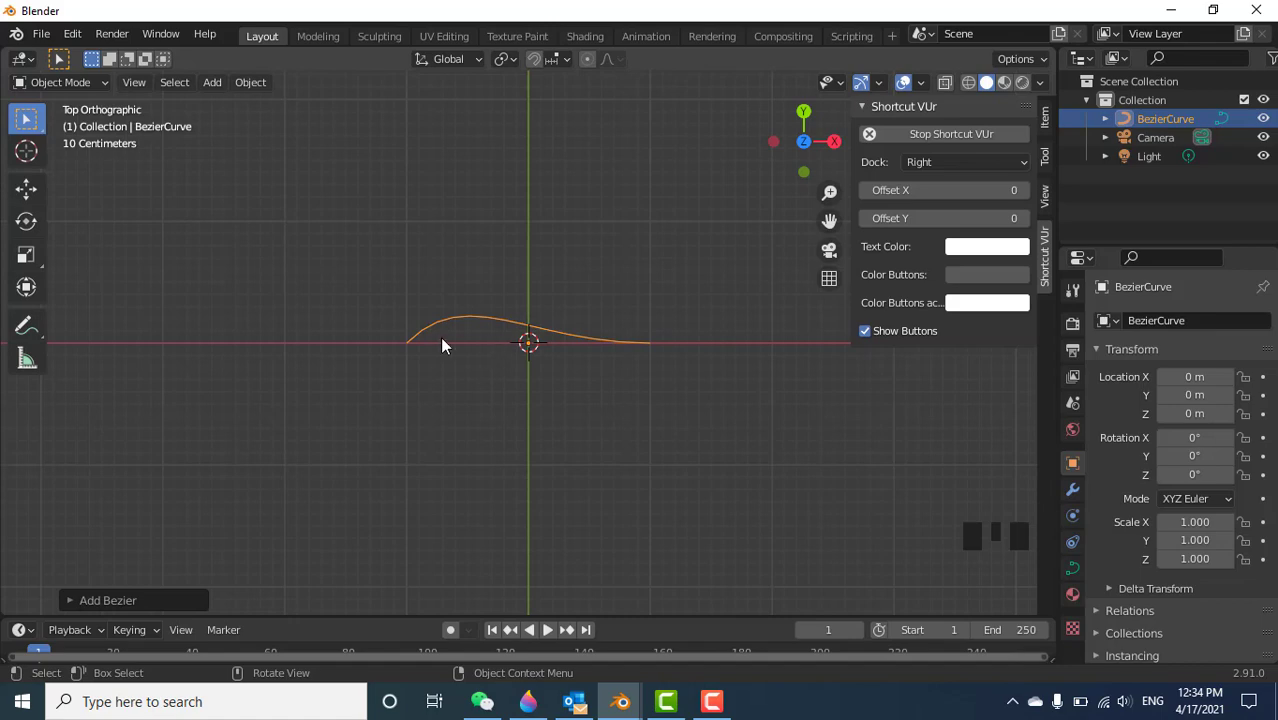
In Edit Mode, move the Bezier curve's left end point about 1 m in X and 1 m in Y, onto the Y axis.
{"action": "key", "text": "Tab"}
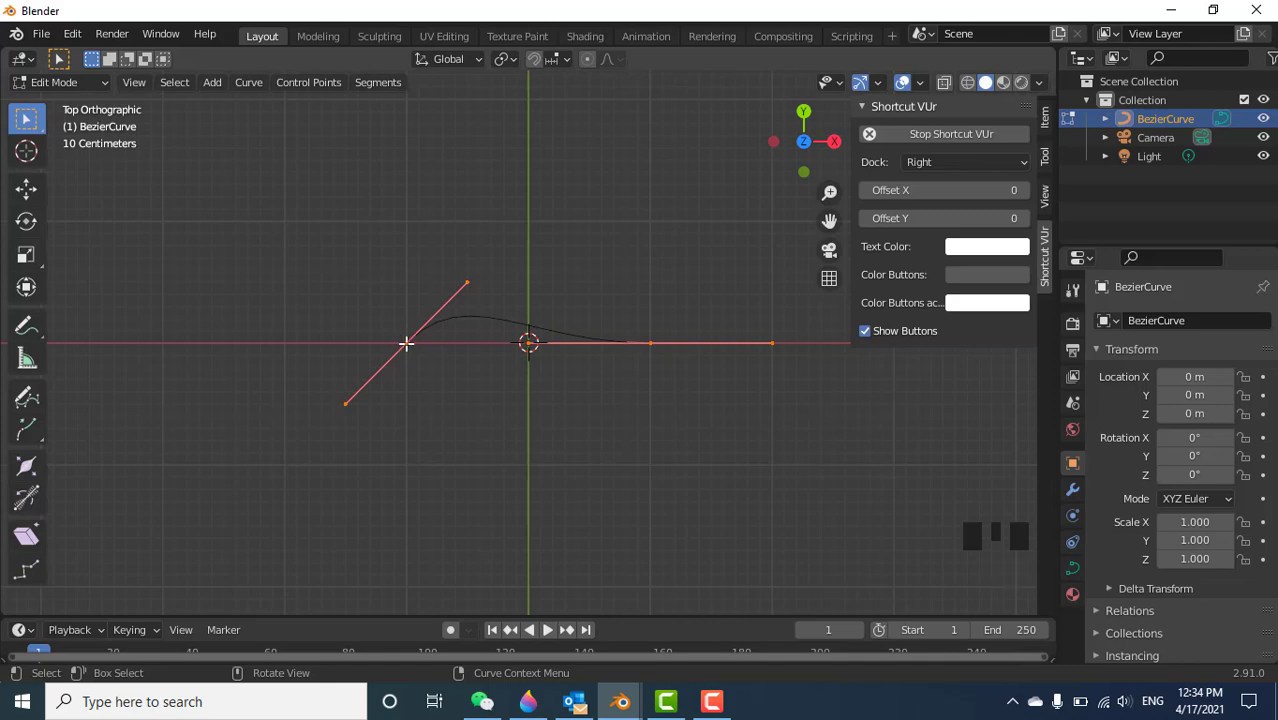
{"action": "left_click", "coordinate": [406, 343]}
{"action": "key", "text": "g"}
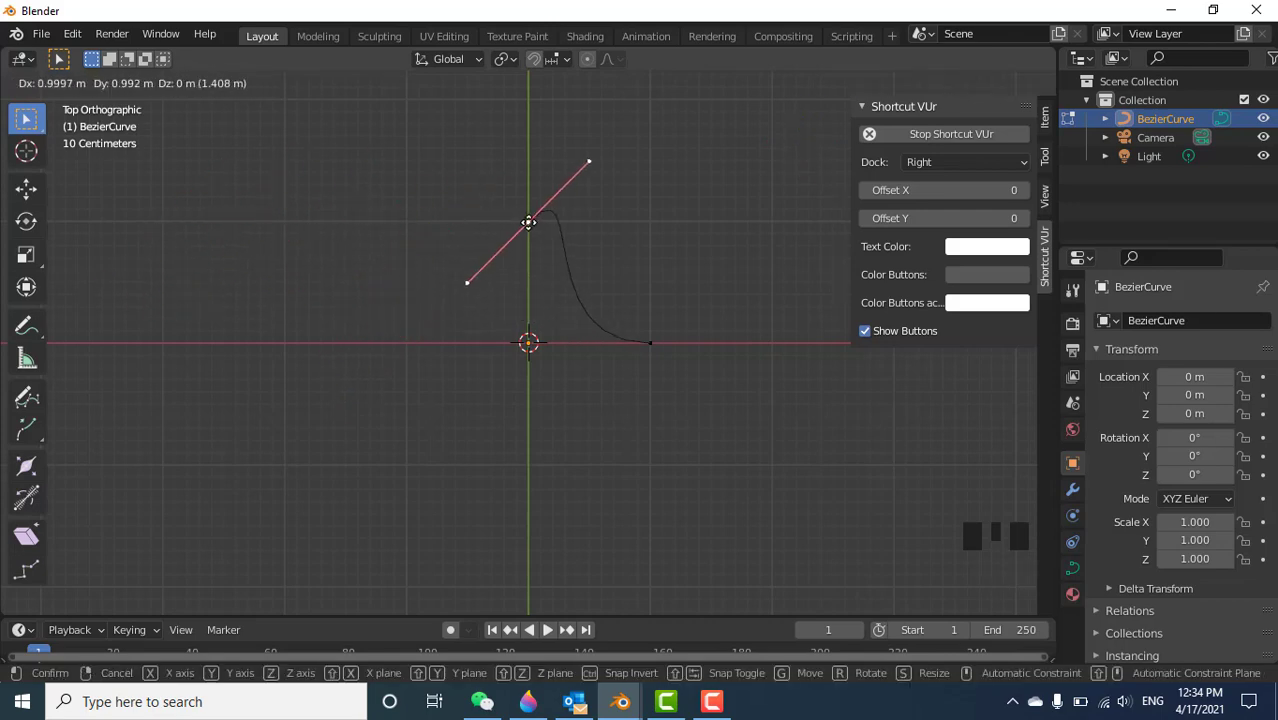
{"action": "left_click", "coordinate": [528, 220]}
Move the right handle of the control point on the Y axis so that the point's handles lie horizontally.
{"action": "scroll", "coordinate": [260, 336], "scroll_direction": "down", "scroll_amount": 4}
{"action": "scroll", "coordinate": [260, 336], "scroll_direction": "down", "scroll_amount": 1}
{"action": "scroll", "coordinate": [748, 343], "scroll_direction": "up", "scroll_amount": 2}
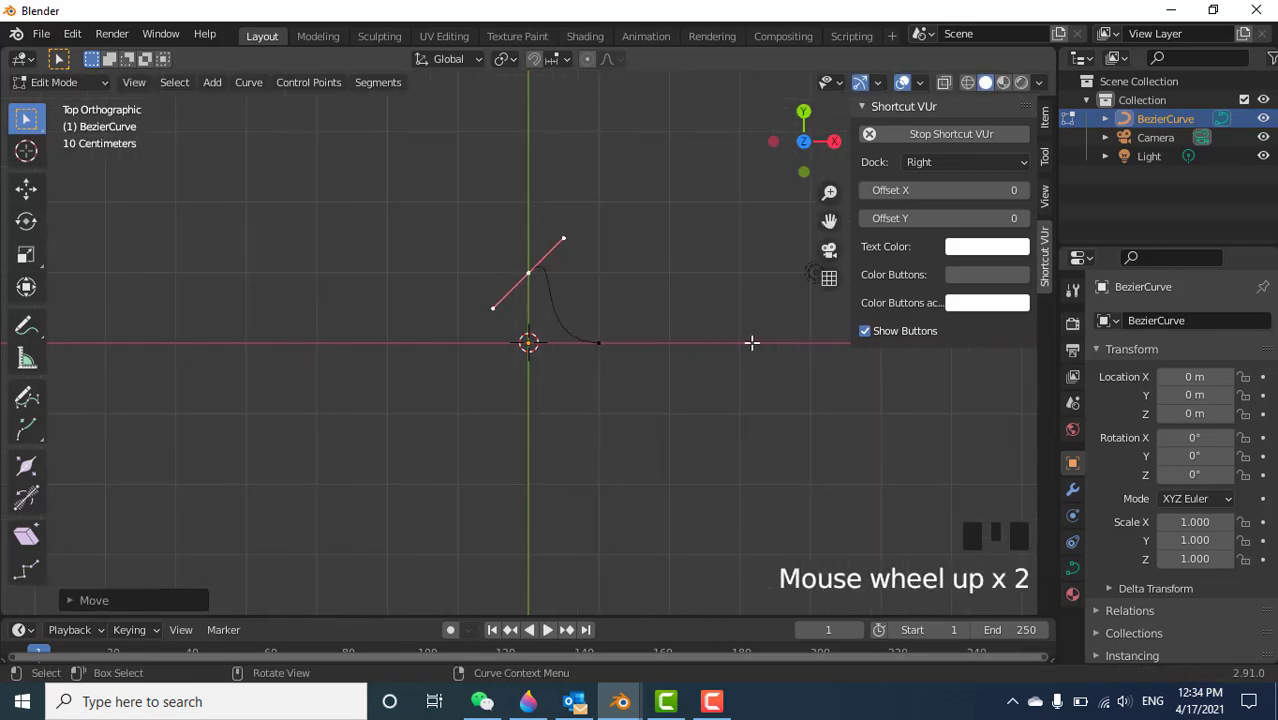
{"action": "scroll", "coordinate": [752, 341], "scroll_direction": "down", "scroll_amount": 1}
{"action": "left_click_drag", "start_coordinate": [753, 342], "coordinate": [608, 336], "text": "shift"}
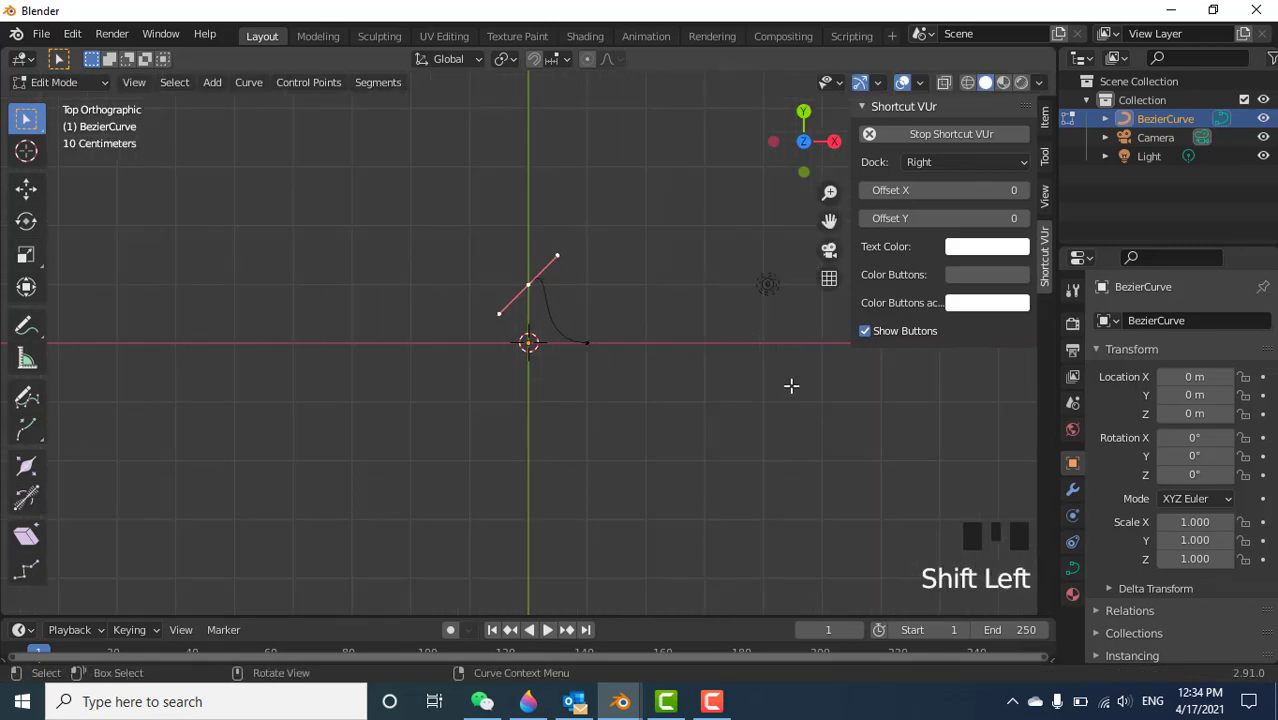
{"action": "middle_click_drag", "start_coordinate": [805, 388], "coordinate": [581, 384], "text": "shift"}
{"action": "scroll", "coordinate": [374, 314], "scroll_direction": "up", "scroll_amount": 3}
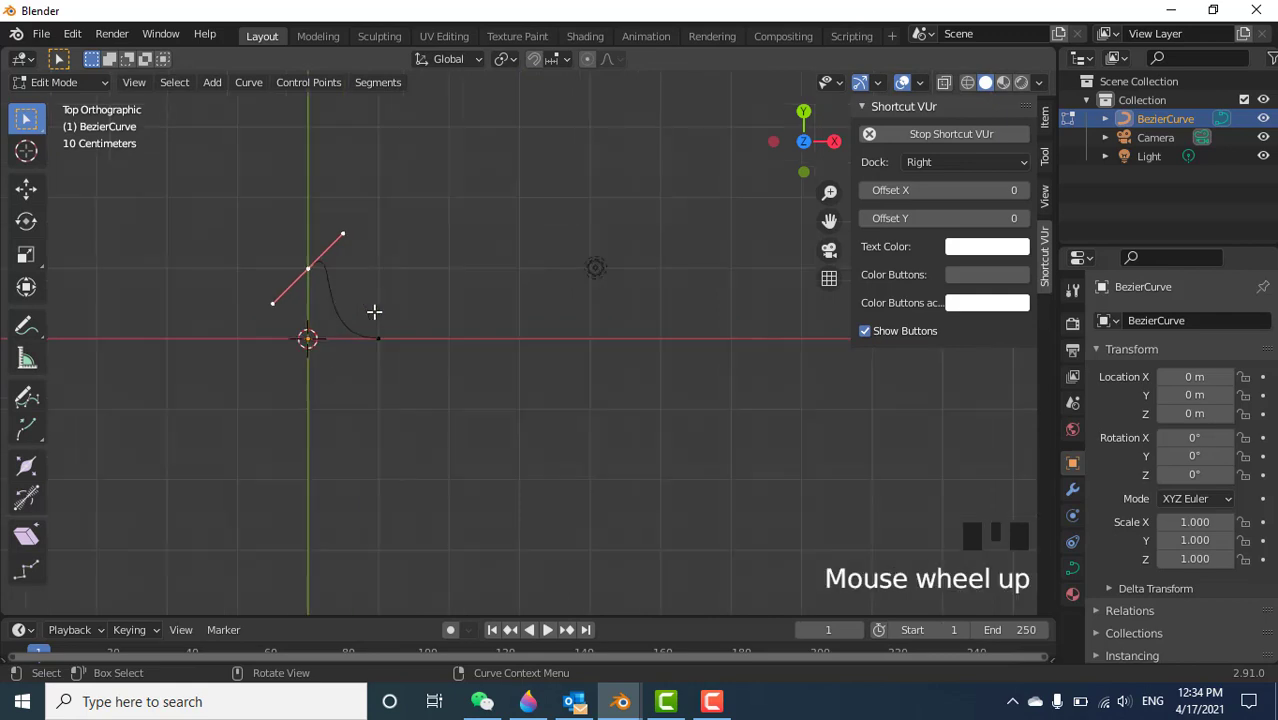
{"action": "scroll", "coordinate": [318, 303], "scroll_direction": "down", "scroll_amount": 1}
{"action": "left_click", "coordinate": [342, 214]}
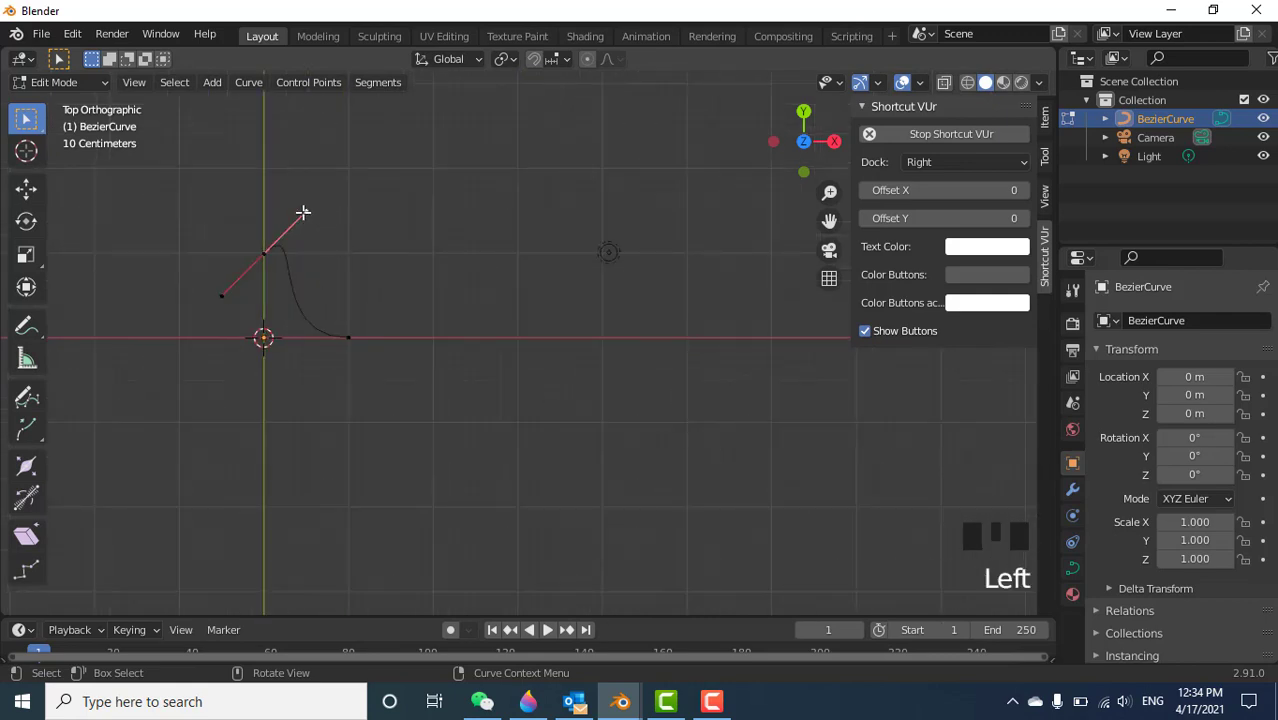
{"action": "left_click", "coordinate": [305, 211]}
{"action": "key", "text": "g"}
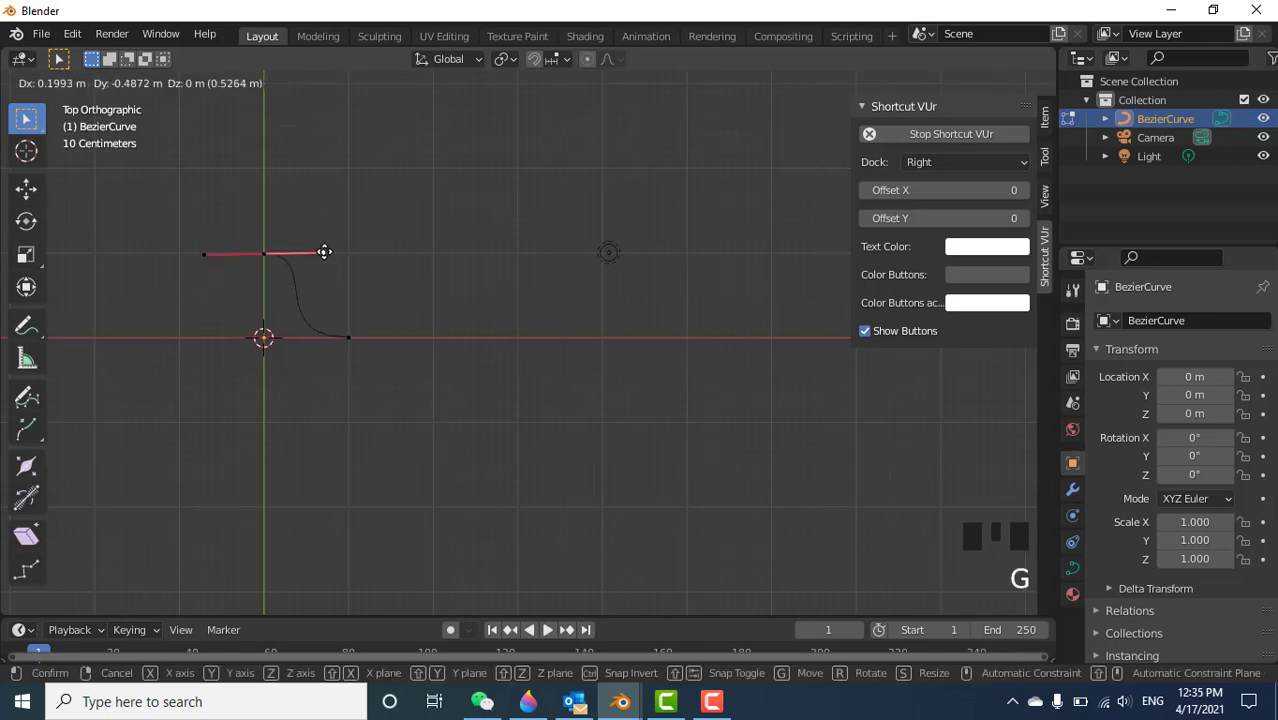
{"action": "left_click", "coordinate": [327, 253]}
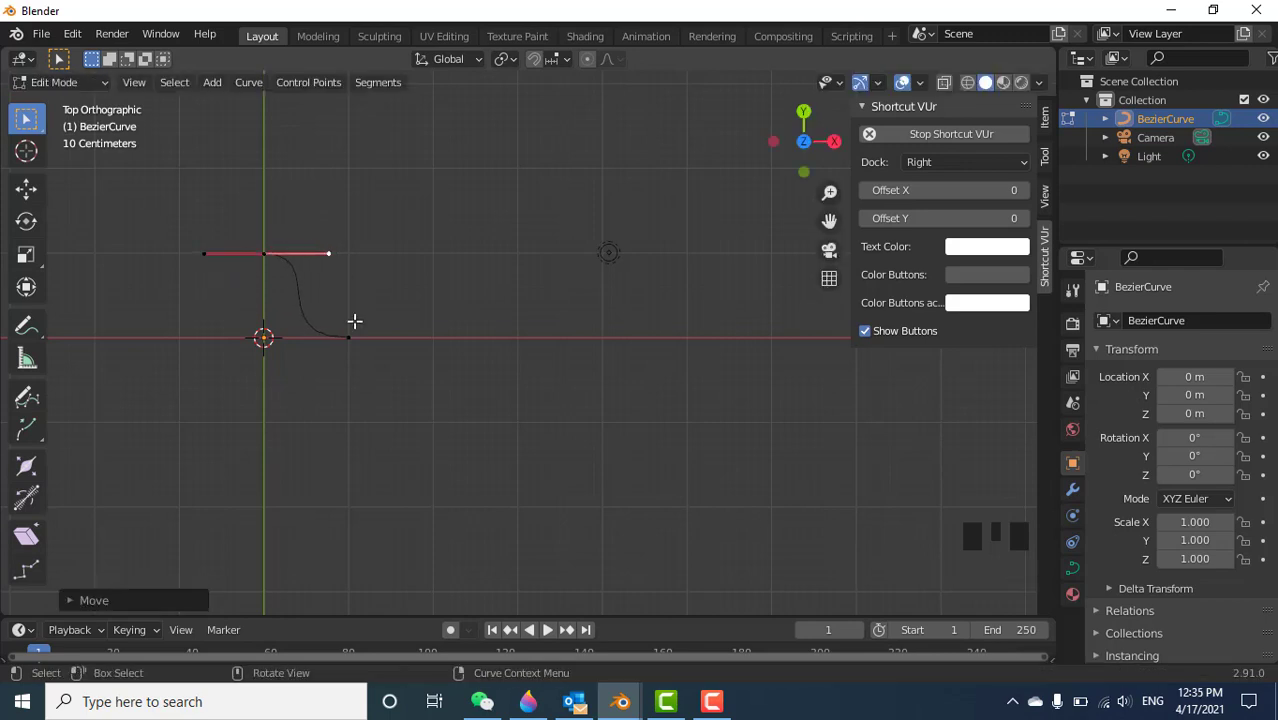
Move the curve's end point on the X axis about 1 m further along positive X.
{"action": "key", "text": "ctrl+z"}
{"action": "key", "text": "ctrl+z"}
{"action": "key", "text": "ctrl+z"}
{"action": "left_click", "coordinate": [351, 350]}
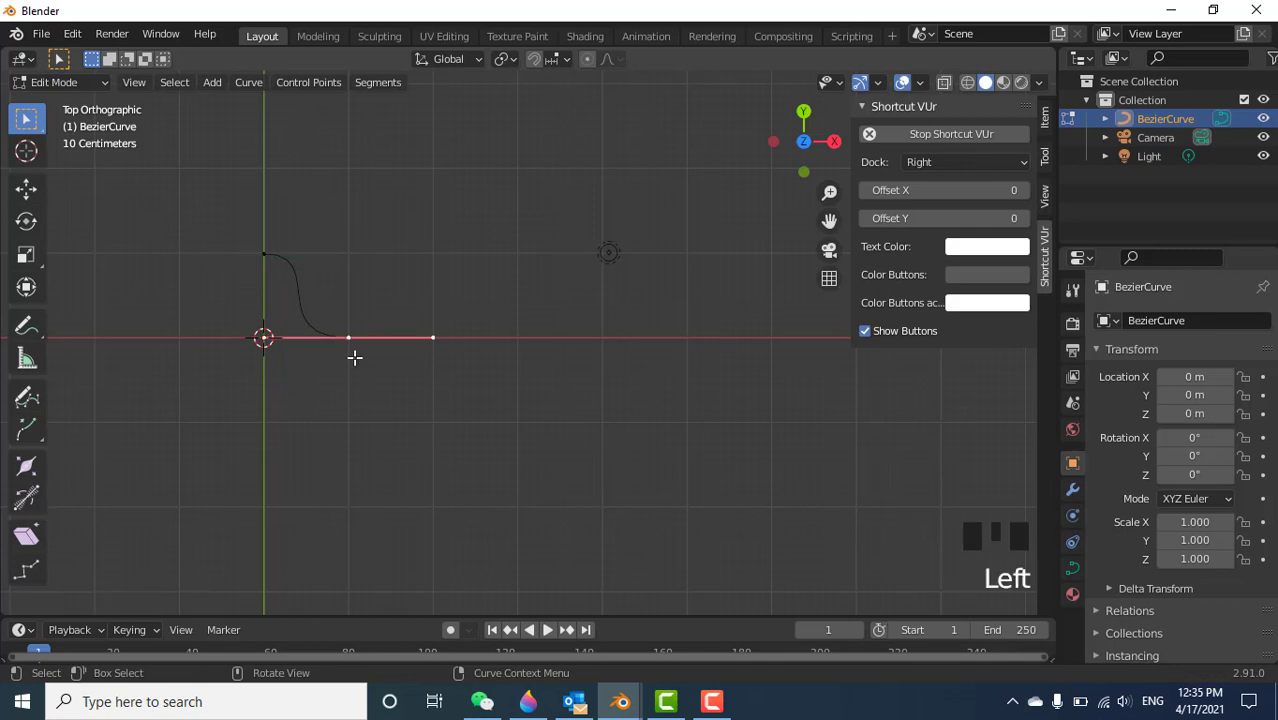
{"action": "key", "text": "g"}
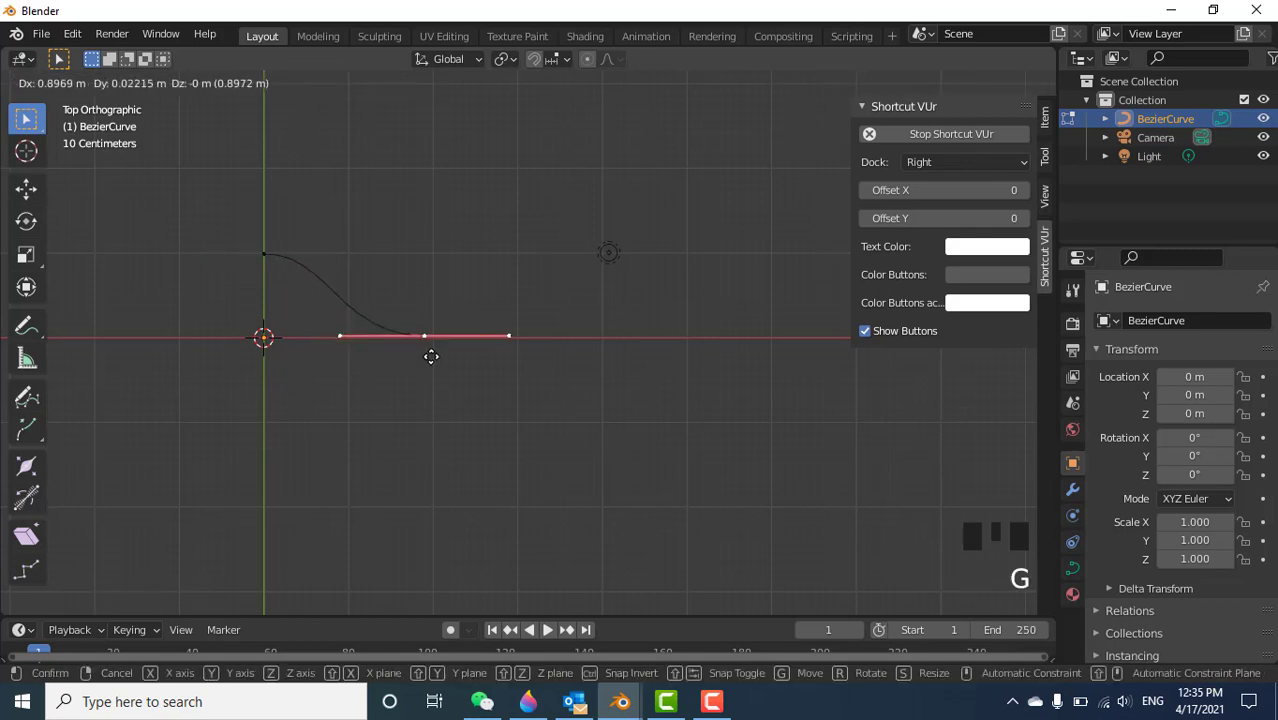
{"action": "left_click", "coordinate": [437, 356]}
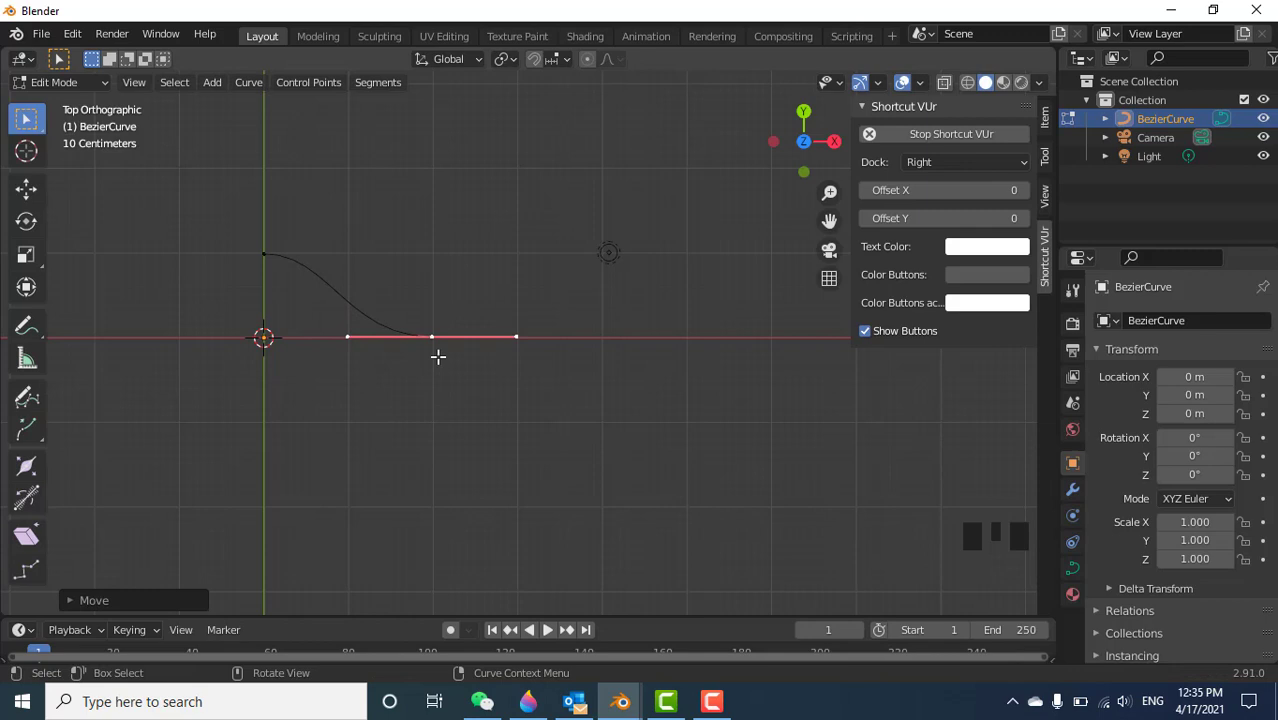
Raise the curve's start point about 1 m along the Y axis.
{"action": "left_click", "coordinate": [260, 253]}
{"action": "key", "text": "g"}
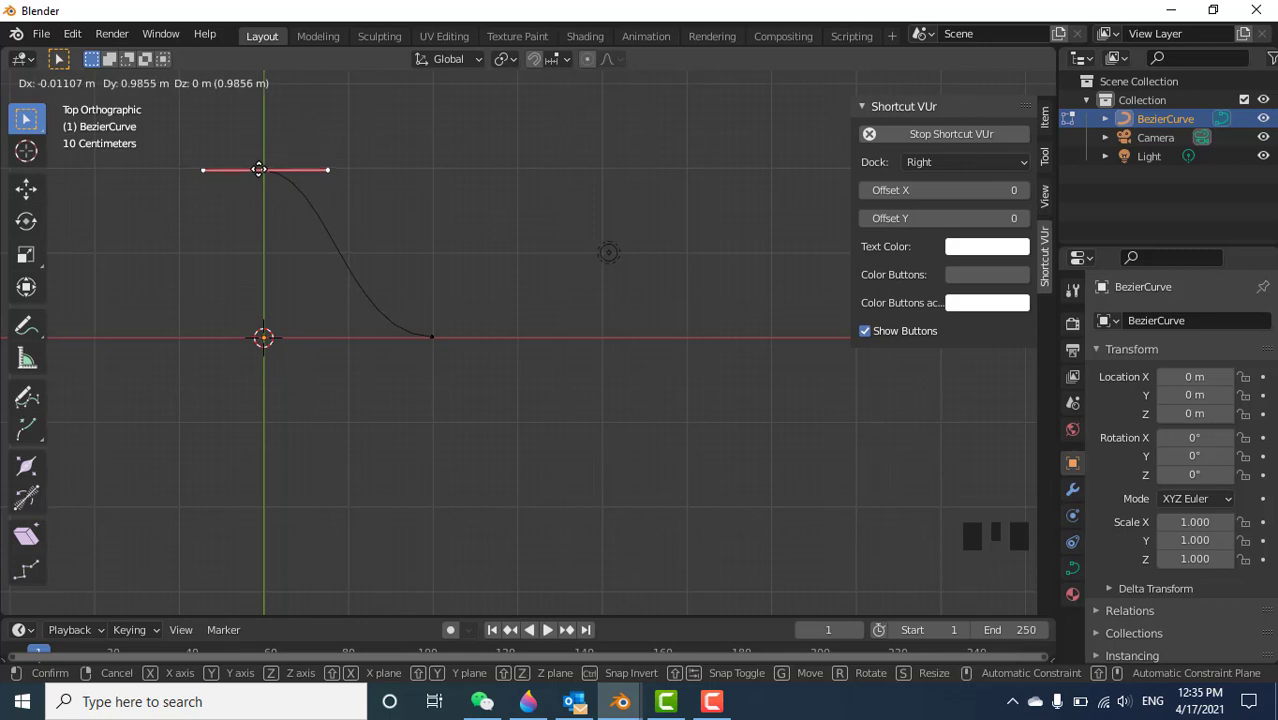
{"action": "left_click", "coordinate": [258, 169]}
Extrude the curve's end point on the X axis about 2 m in X and 2 m in Y to form a new crest.
{"action": "left_click", "coordinate": [435, 337]}
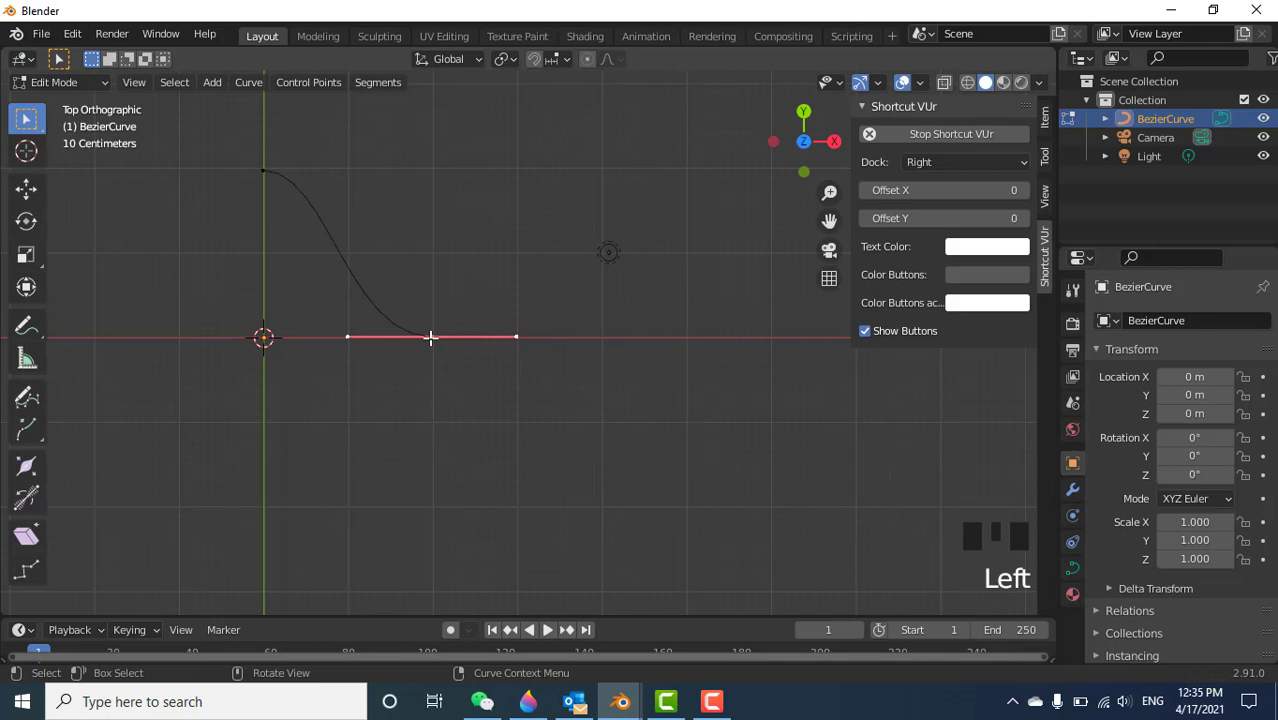
{"action": "key", "text": "e"}
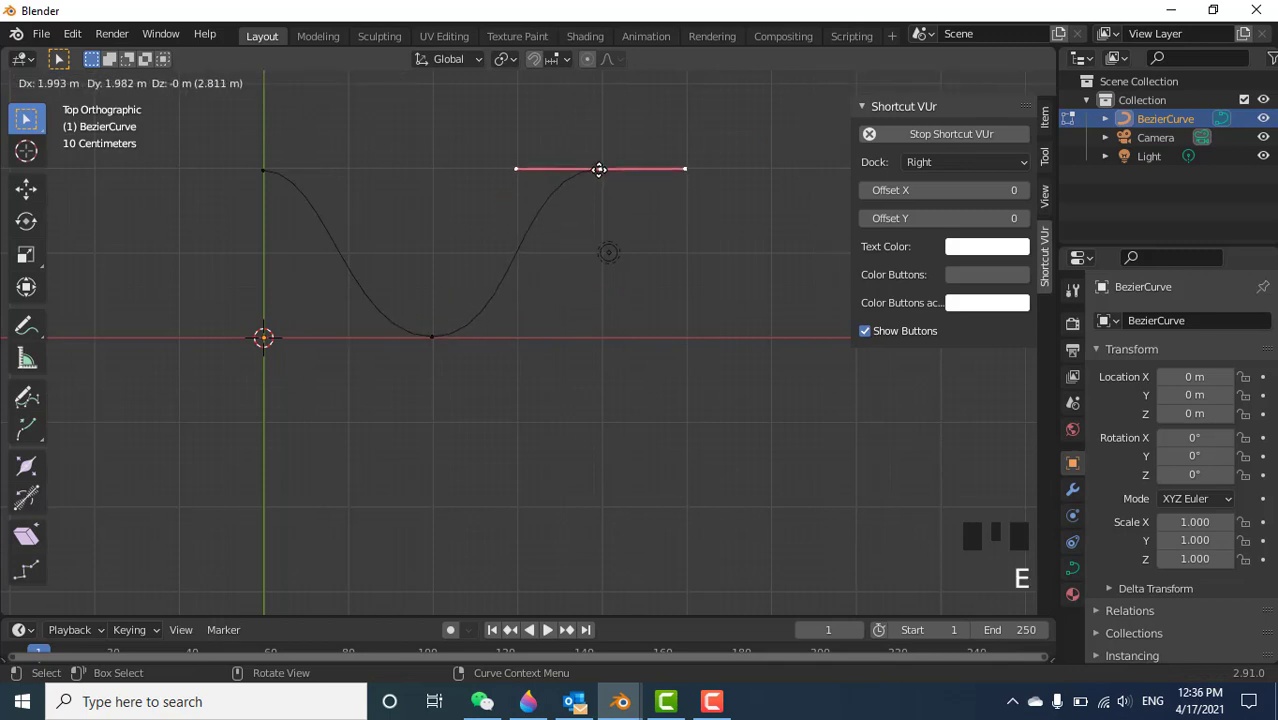
{"action": "left_click", "coordinate": [600, 168]}
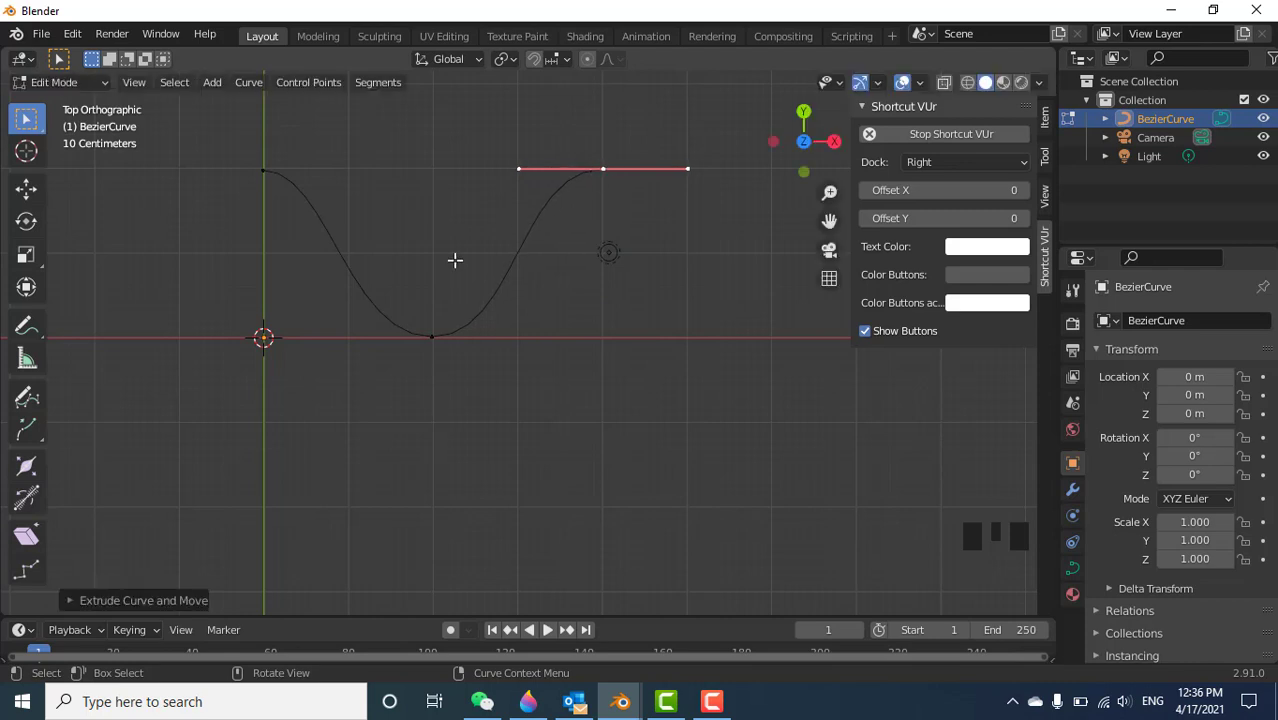
Extrude the curve's end point four times, about 2 m in X each, alternating about 2 m down and up in Y.
{"action": "scroll", "coordinate": [340, 293], "scroll_direction": "down", "scroll_amount": 3}
{"action": "scroll", "coordinate": [500, 325], "scroll_direction": "down", "scroll_amount": 6}
{"action": "scroll", "coordinate": [650, 340], "scroll_direction": "up", "scroll_amount": 4}
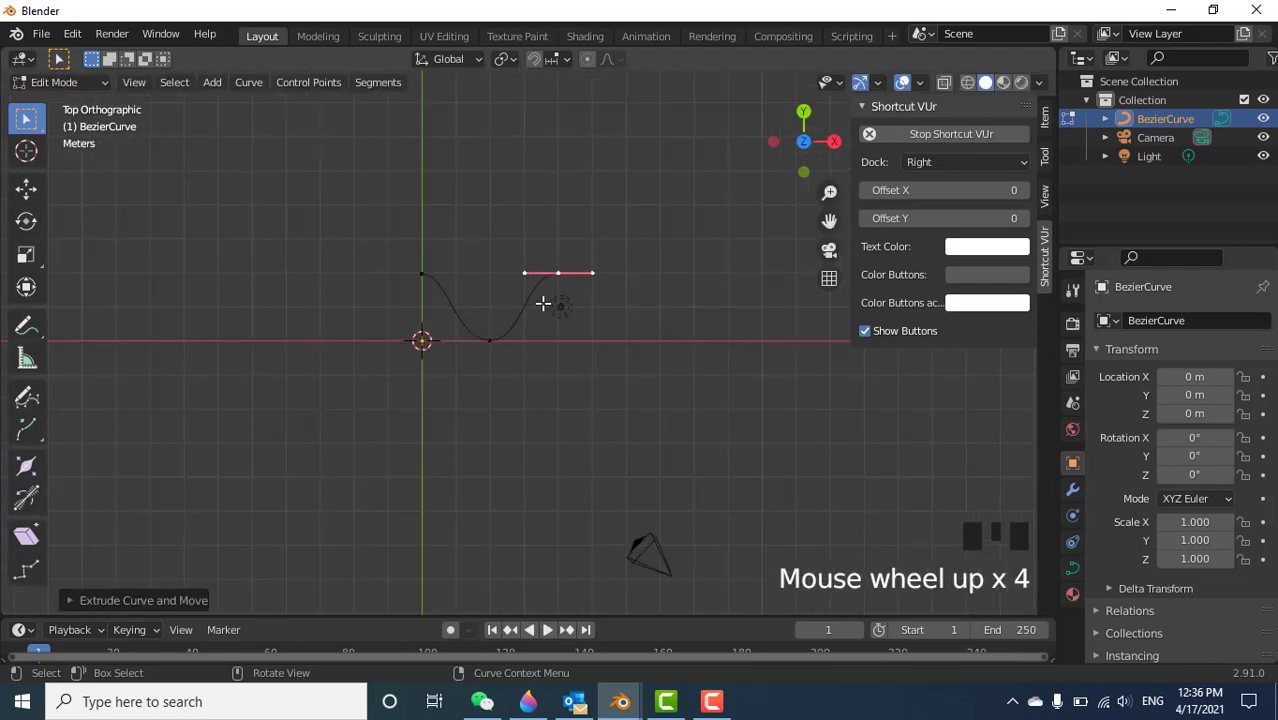
{"action": "key", "text": "e"}
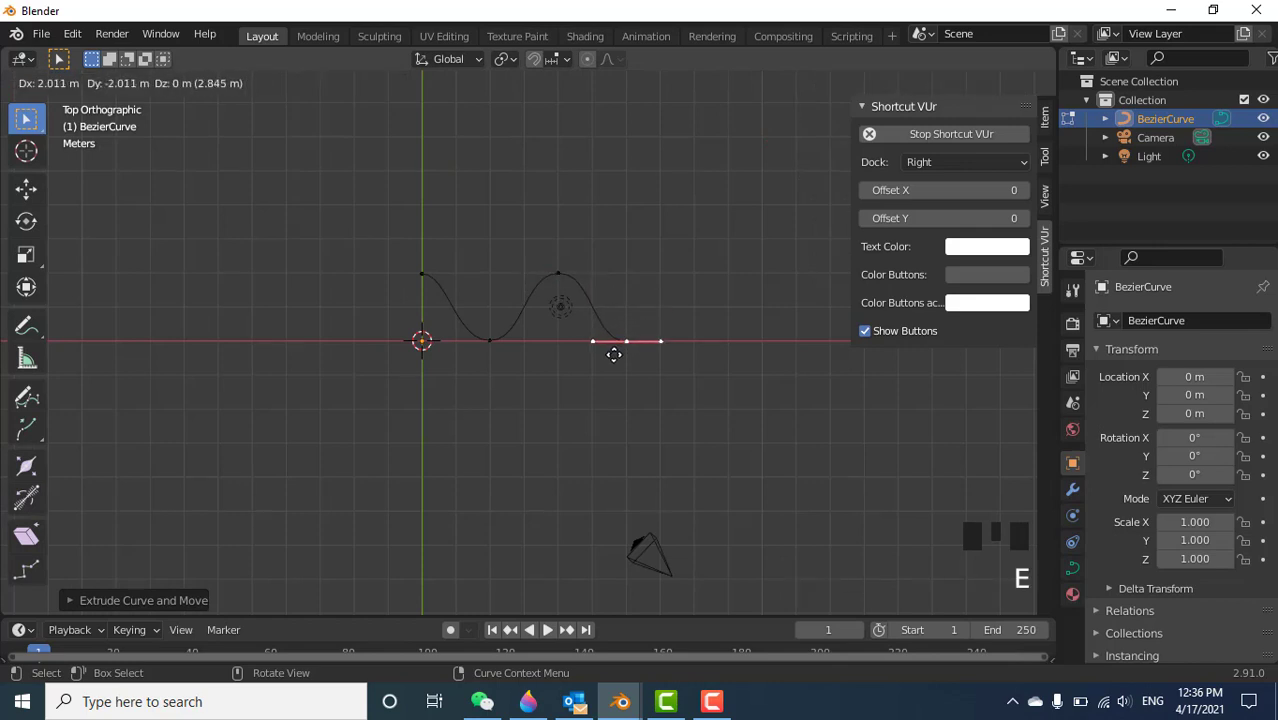
{"action": "left_click", "coordinate": [612, 350]}
{"action": "key", "text": "e"}
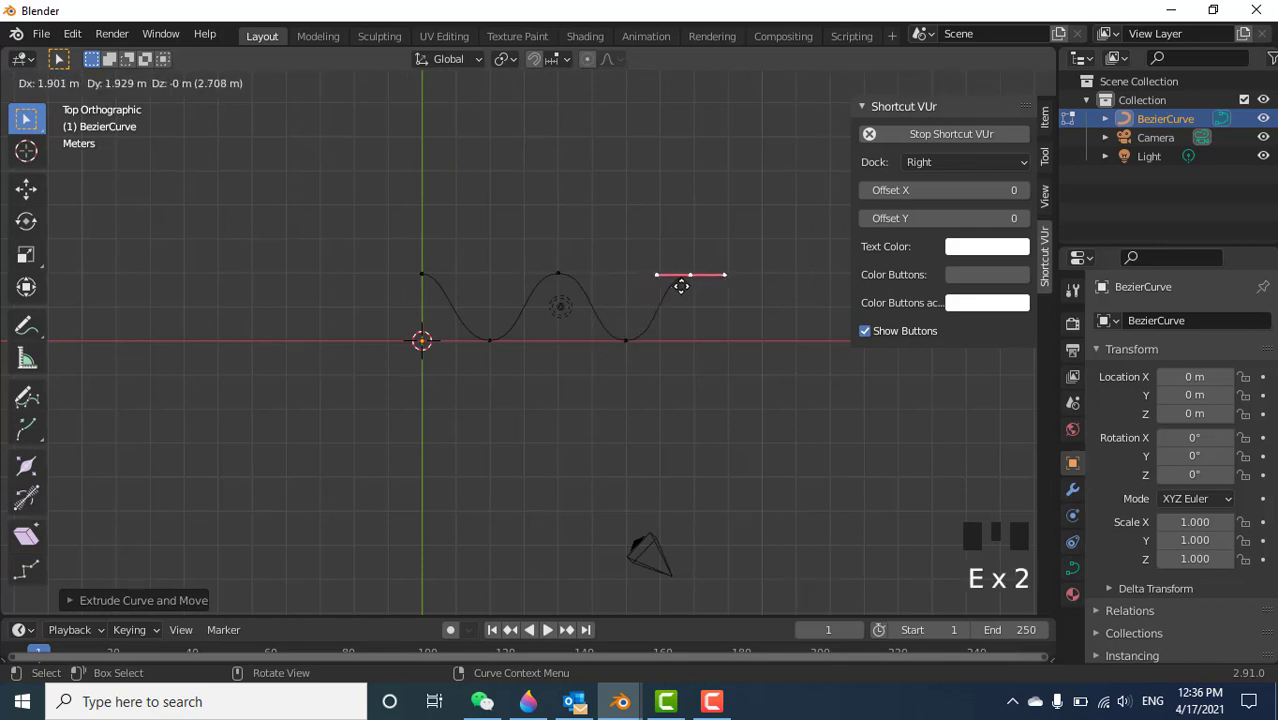
{"action": "left_click", "coordinate": [681, 286]}
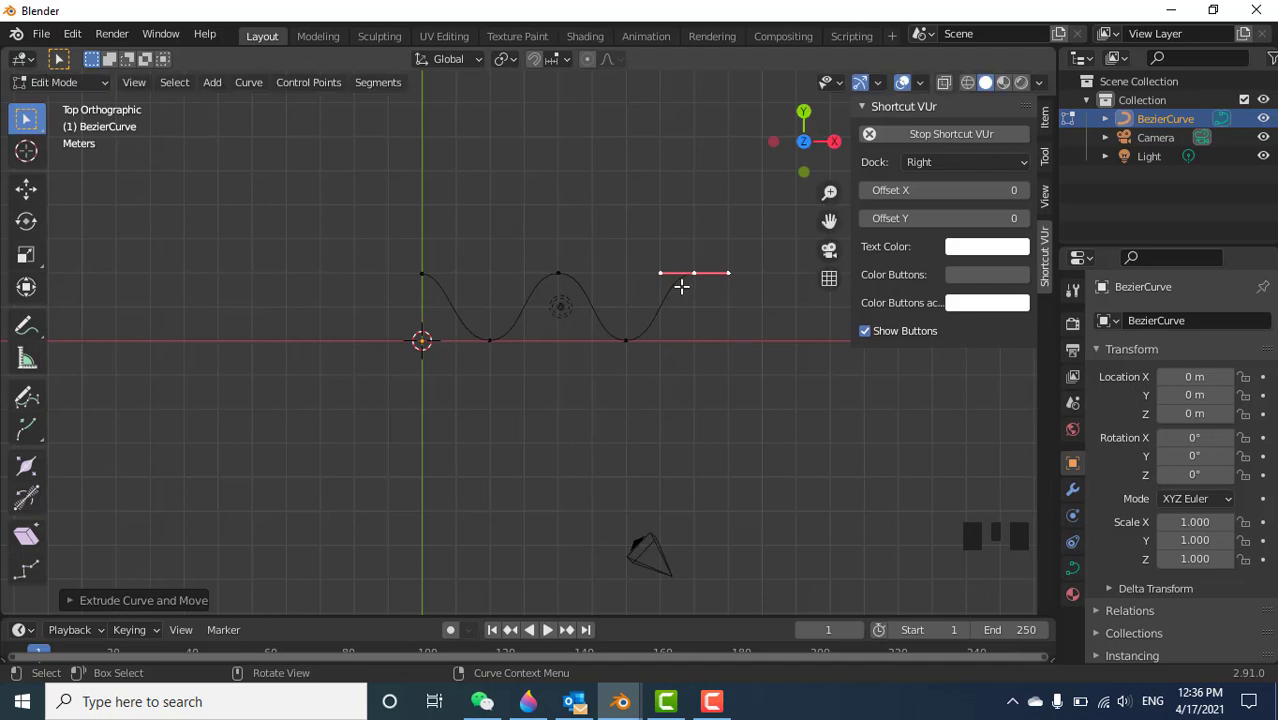
{"action": "key", "text": "e"}
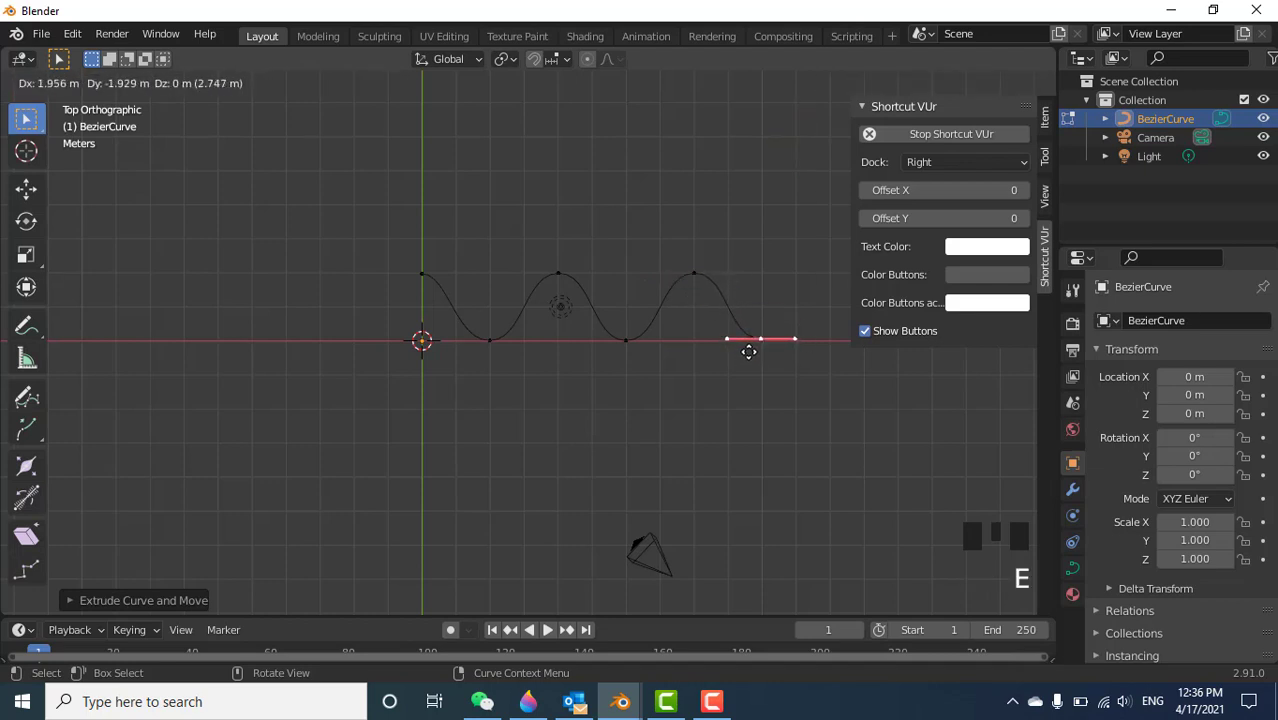
{"action": "left_click", "coordinate": [748, 351]}
{"action": "key", "text": "e"}
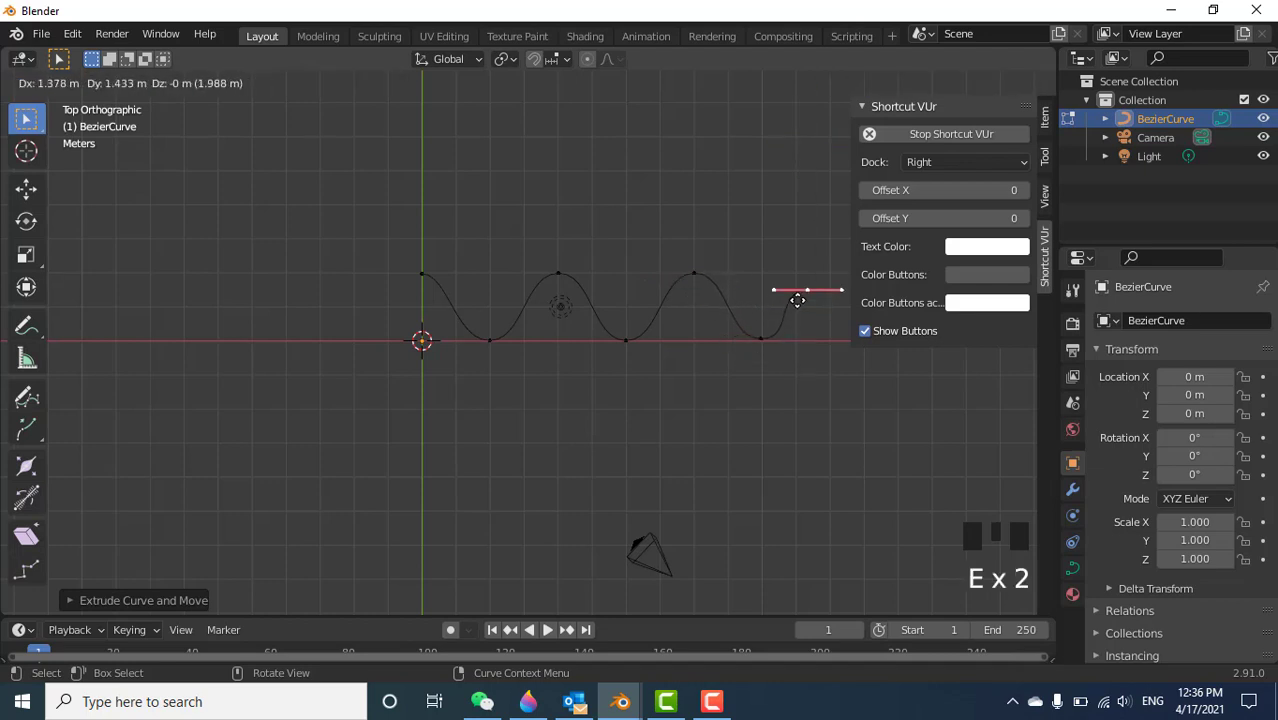
{"action": "left_click", "coordinate": [818, 286]}
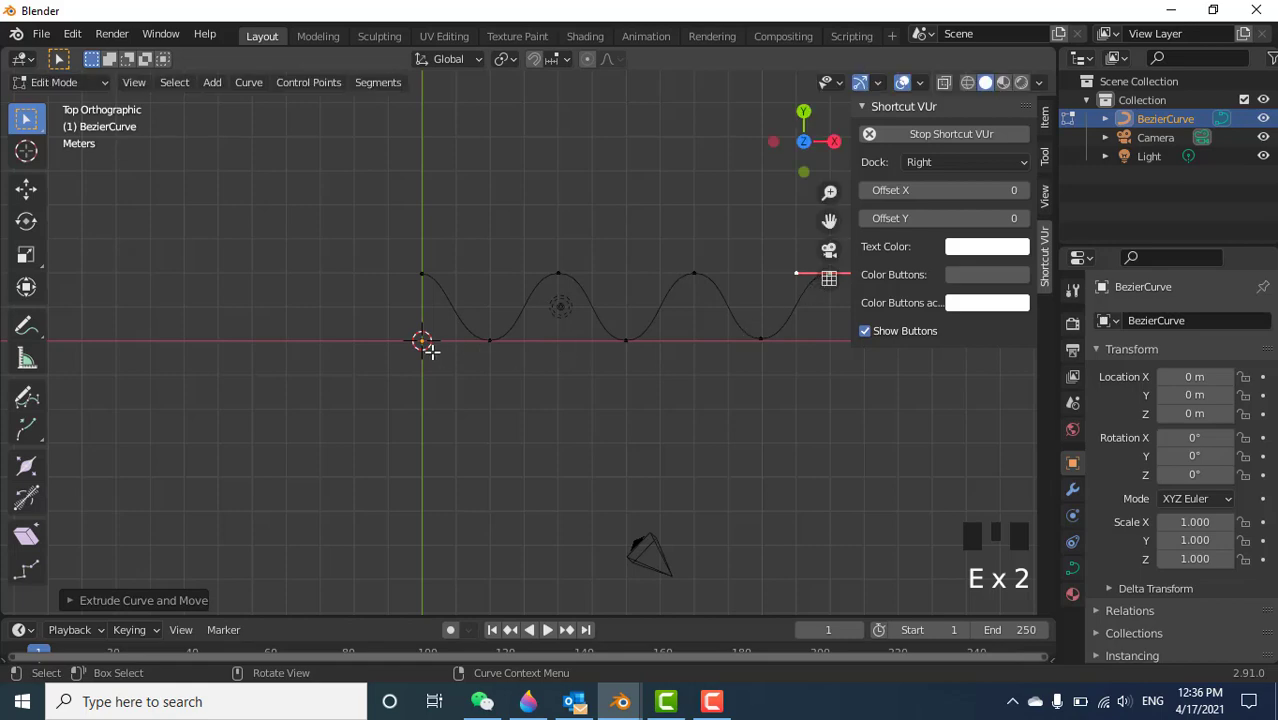
Continue extruding alternating troughs and crests about 2 m apart until the wave extends about 28 m along X.
{"action": "scroll", "coordinate": [432, 349], "scroll_direction": "down", "scroll_amount": 6}
{"action": "scroll", "coordinate": [667, 371], "scroll_direction": "up", "scroll_amount": 5}
{"action": "scroll", "coordinate": [749, 363], "scroll_direction": "down", "scroll_amount": 2}
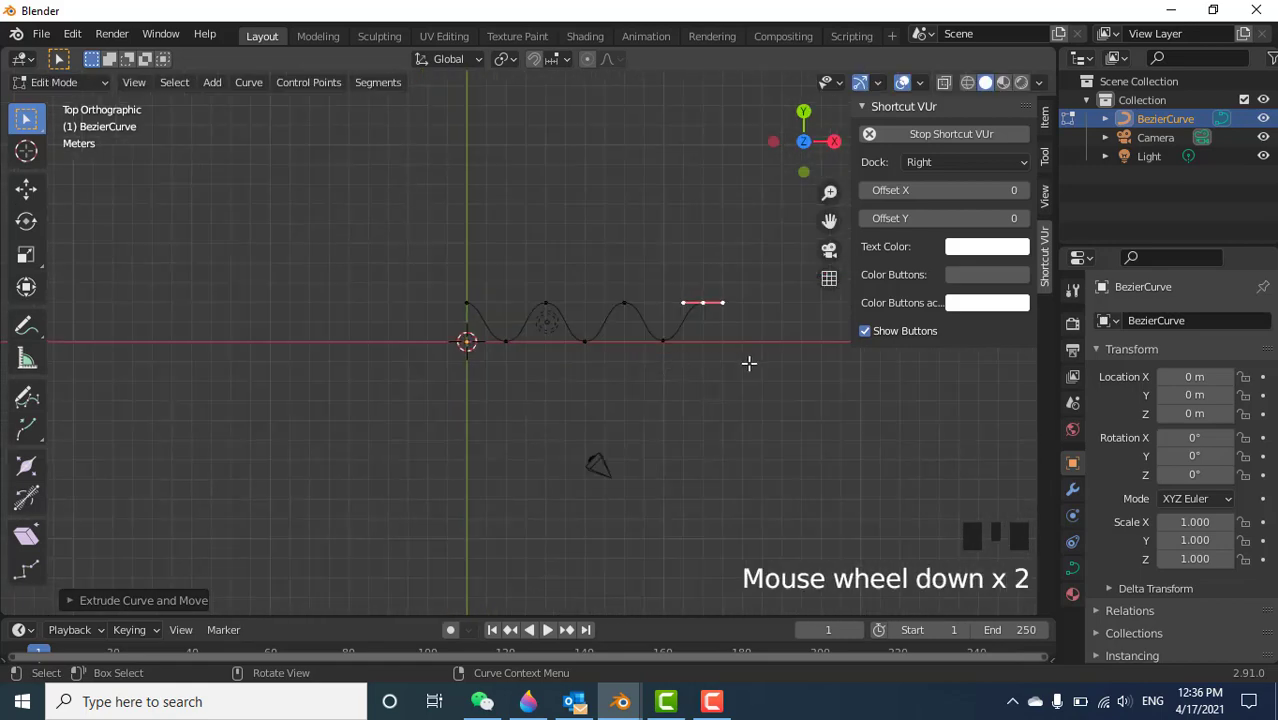
{"action": "middle_click_drag", "start_coordinate": [749, 363], "coordinate": [516, 362], "text": "shift"}
{"action": "scroll", "coordinate": [514, 346], "scroll_direction": "up", "scroll_amount": 2, "text": "shift"}
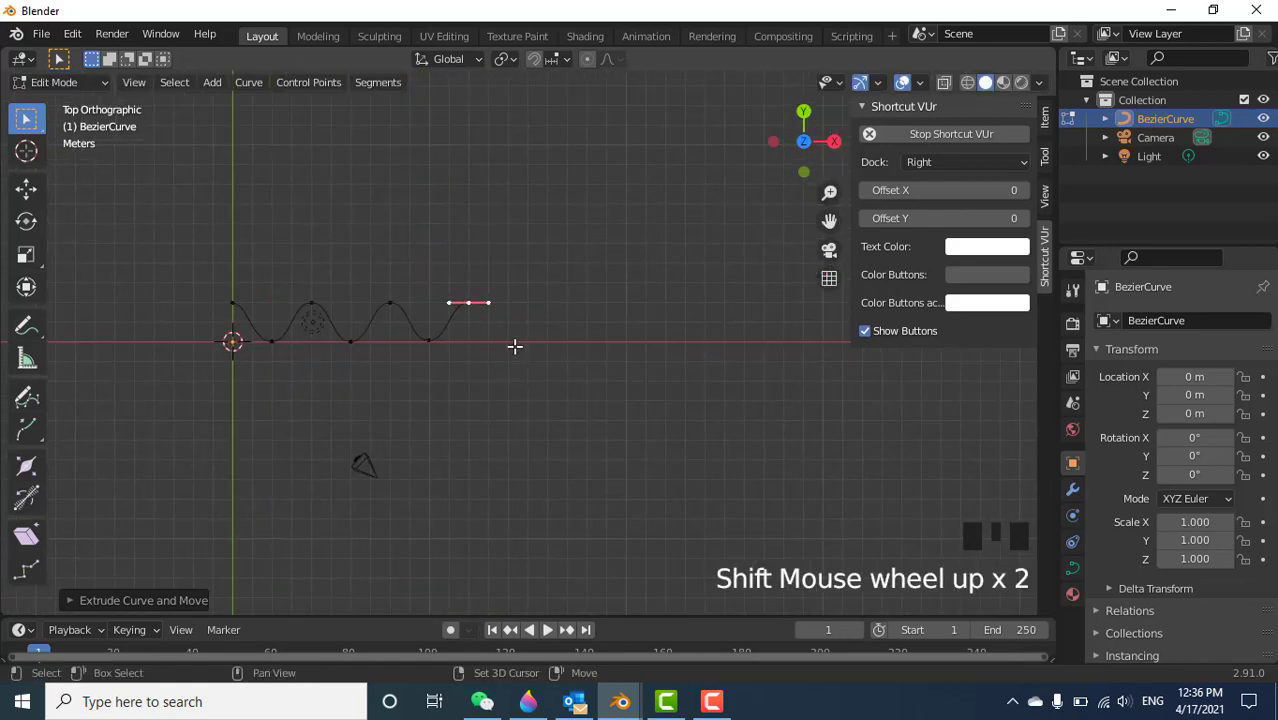
{"action": "scroll", "coordinate": [514, 346], "scroll_direction": "up", "scroll_amount": 2, "text": "shift"}
{"action": "scroll", "coordinate": [453, 345], "scroll_direction": "up", "scroll_amount": 3}
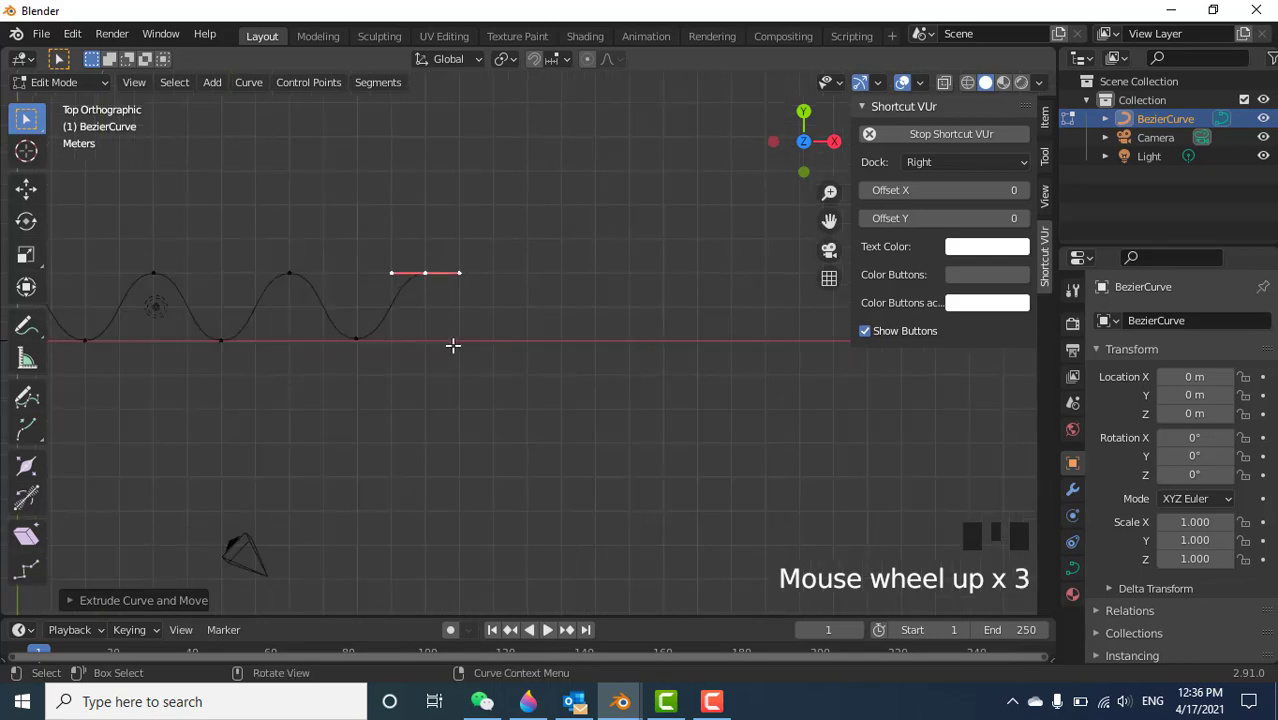
{"action": "scroll", "coordinate": [320, 371], "scroll_direction": "up", "scroll_amount": 4}
{"action": "scroll", "coordinate": [295, 360], "scroll_direction": "down", "scroll_amount": 2}
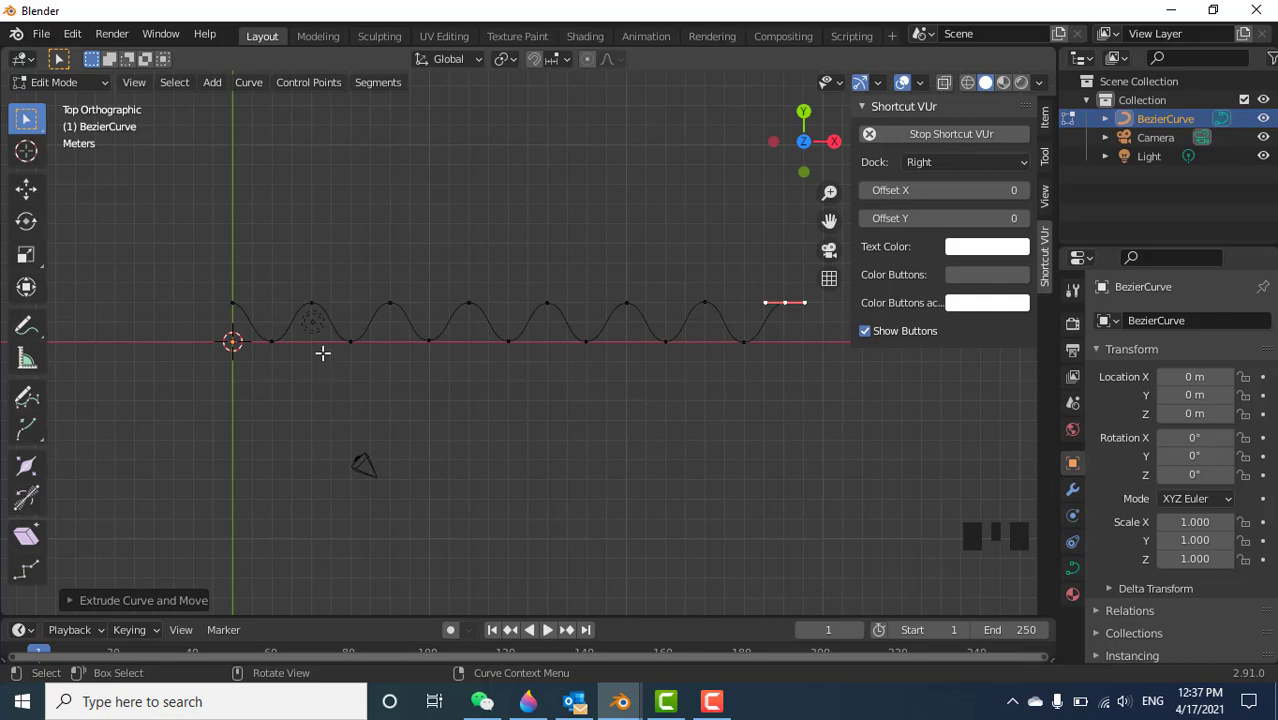
Leave Edit Mode and delete the light from the scene.
{"action": "key", "text": "Tab"}
{"action": "left_click", "coordinate": [313, 323]}
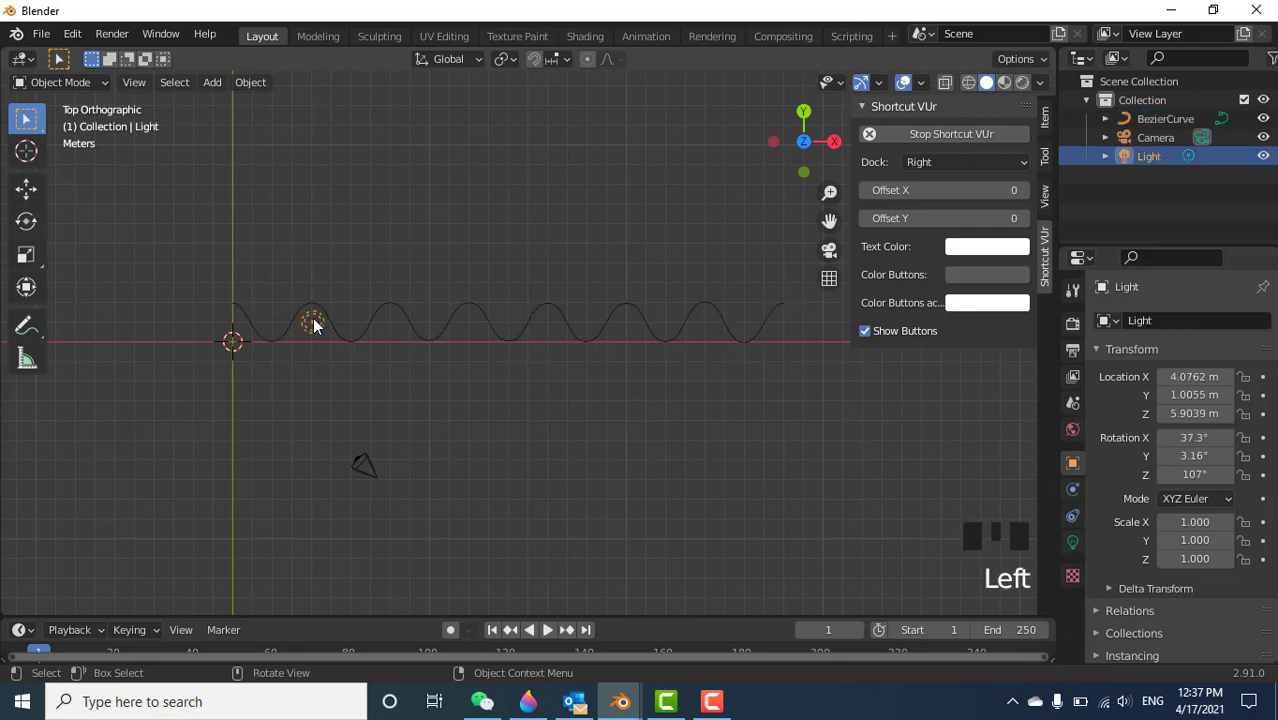
{"action": "key", "text": "Delete"}
Add a Path curve and move it about 2 m along X and about -3 m along Y, below the wave's start.
{"action": "scroll", "coordinate": [379, 414], "scroll_direction": "down", "scroll_amount": 1}
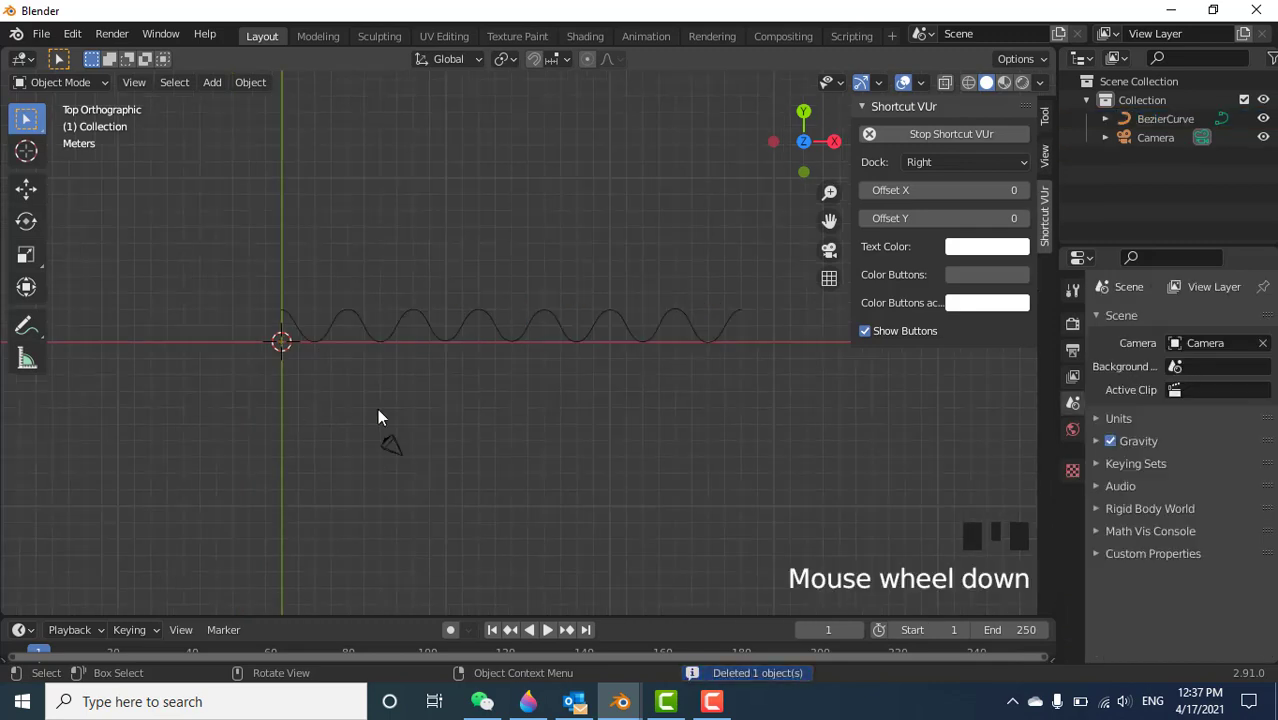
{"action": "scroll", "coordinate": [608, 480], "scroll_direction": "up", "scroll_amount": 1}
{"action": "middle_click_drag", "start_coordinate": [590, 476], "coordinate": [536, 391], "text": "shift"}
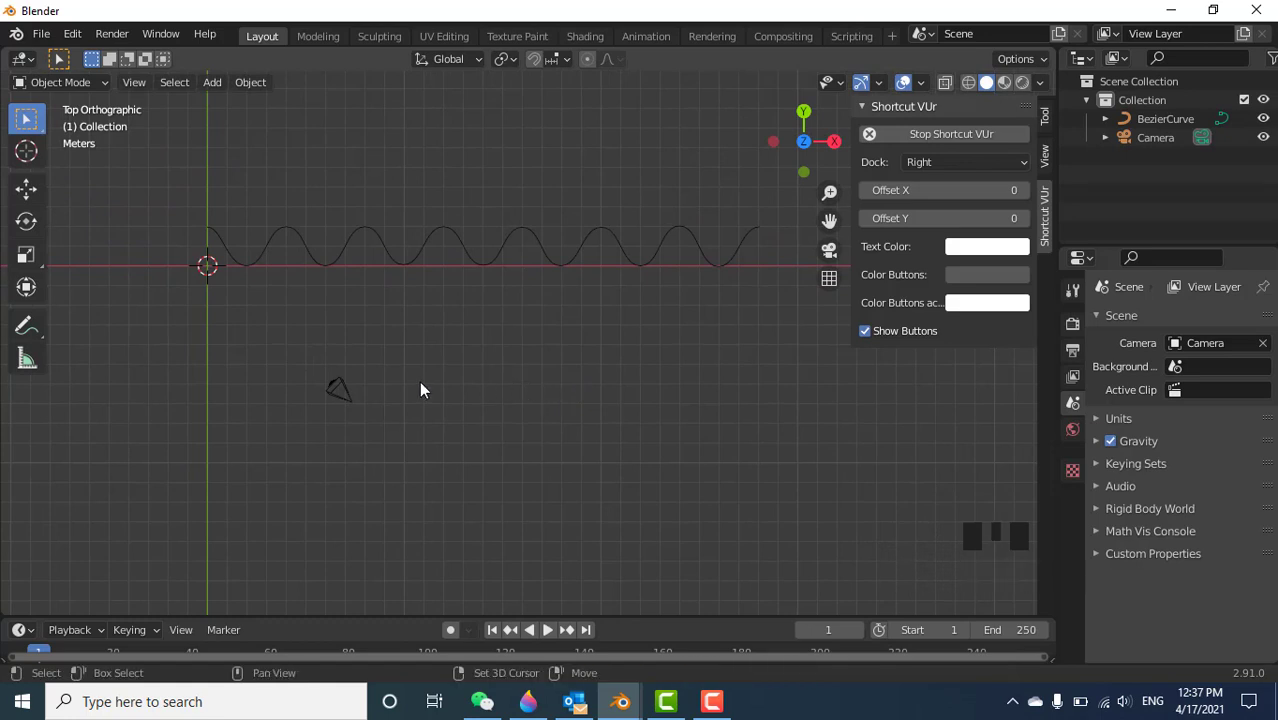
{"action": "key", "text": "shift+a"}
{"action": "mouse_move", "coordinate": [385, 318]}
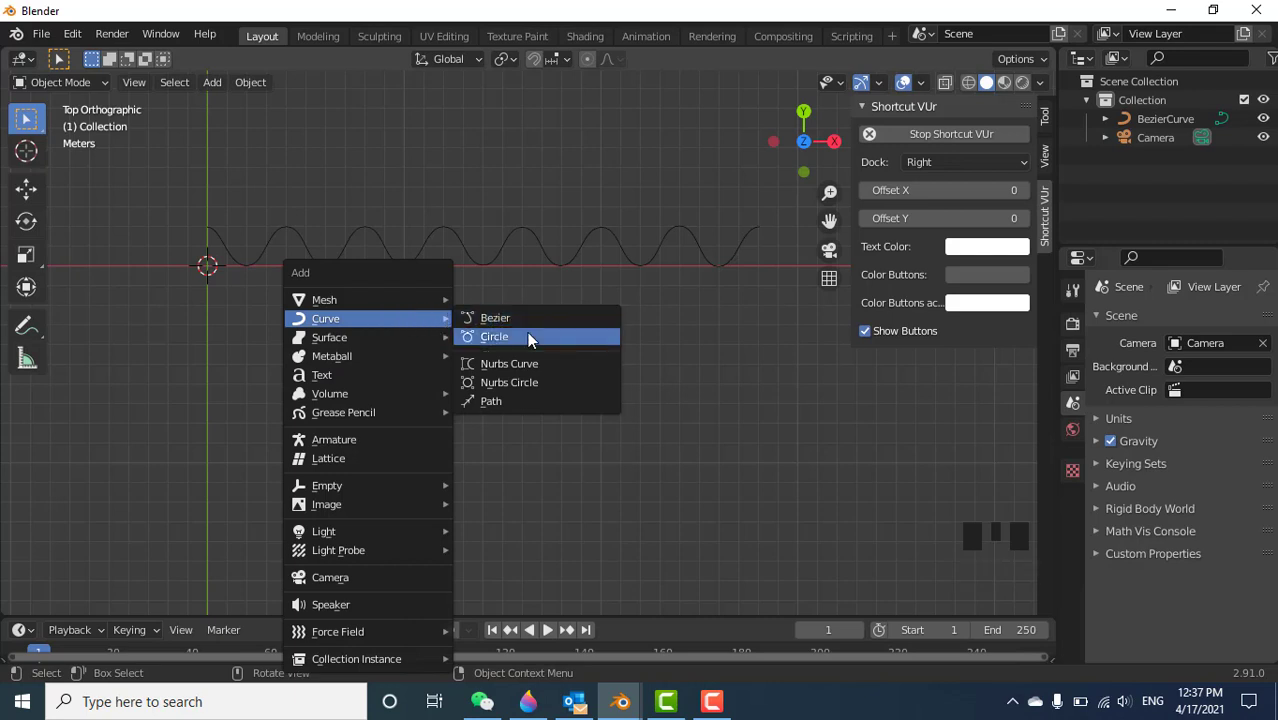
{"action": "left_click", "coordinate": [481, 402]}
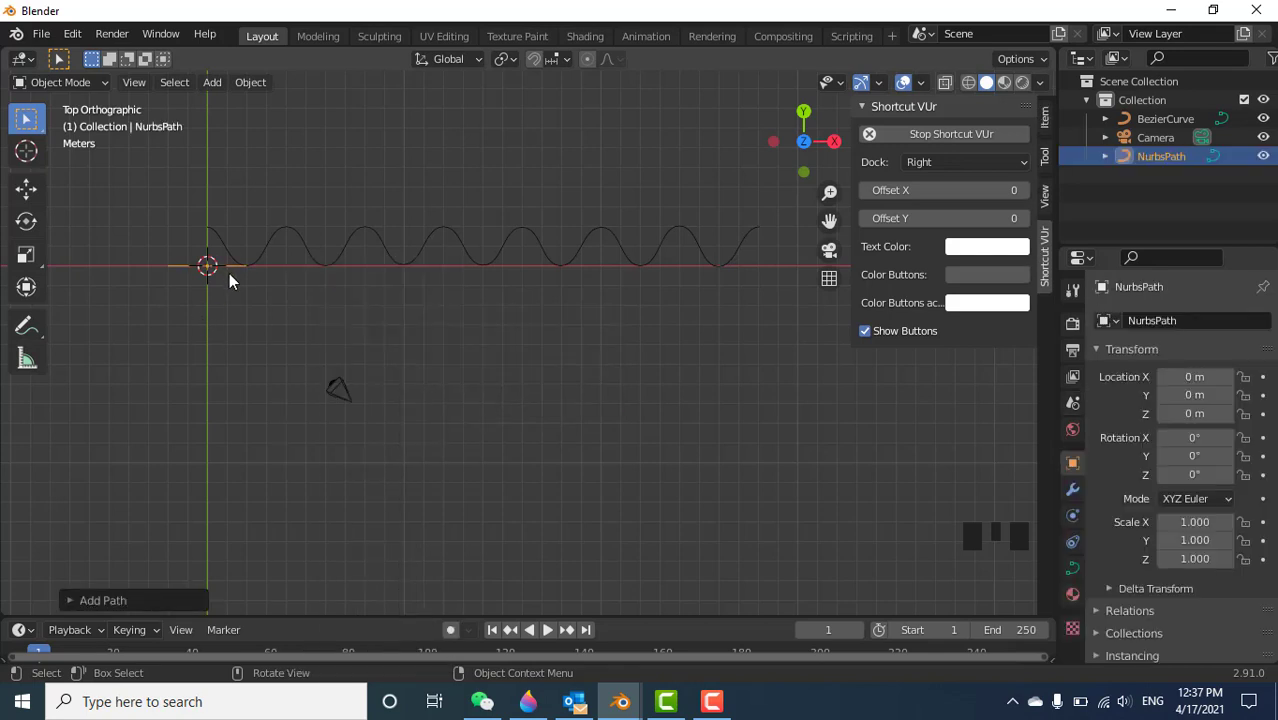
{"action": "key", "text": "g"}
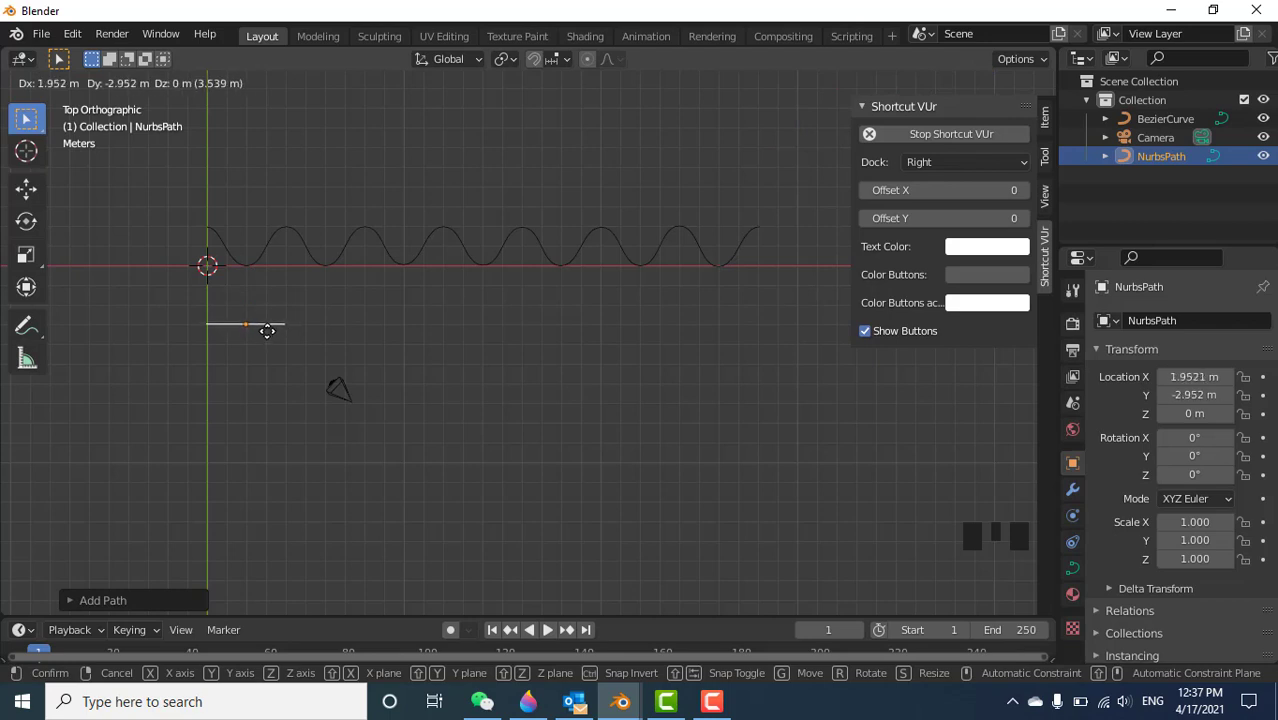
{"action": "left_click", "coordinate": [267, 331]}
Put the new path in Edit Mode, turn on the curve normals overlay and lengthen the displayed normals.
{"action": "scroll", "coordinate": [218, 306], "scroll_direction": "up", "scroll_amount": 3}
{"action": "scroll", "coordinate": [600, 356], "scroll_direction": "down", "scroll_amount": 4}
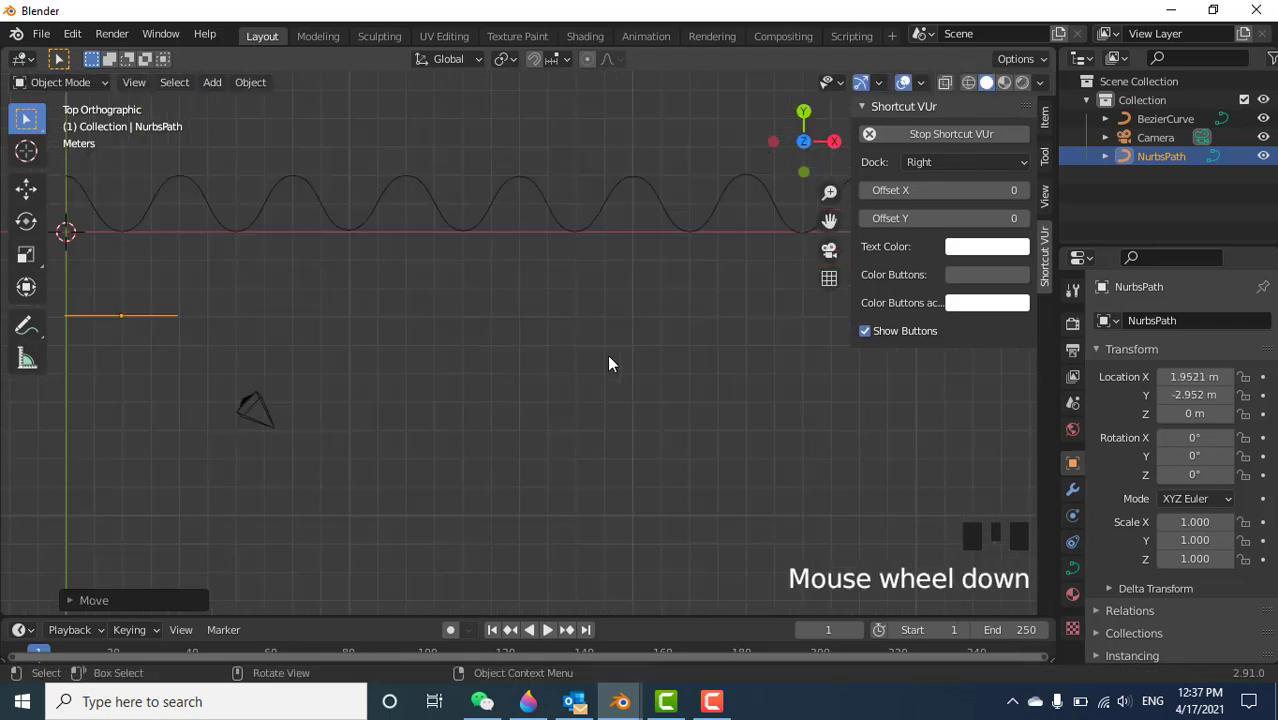
{"action": "middle_click_drag", "start_coordinate": [239, 295], "coordinate": [418, 356], "text": "shift"}
{"action": "scroll", "coordinate": [406, 350], "scroll_direction": "up", "scroll_amount": 1}
{"action": "scroll", "coordinate": [395, 358], "scroll_direction": "up", "scroll_amount": 3}
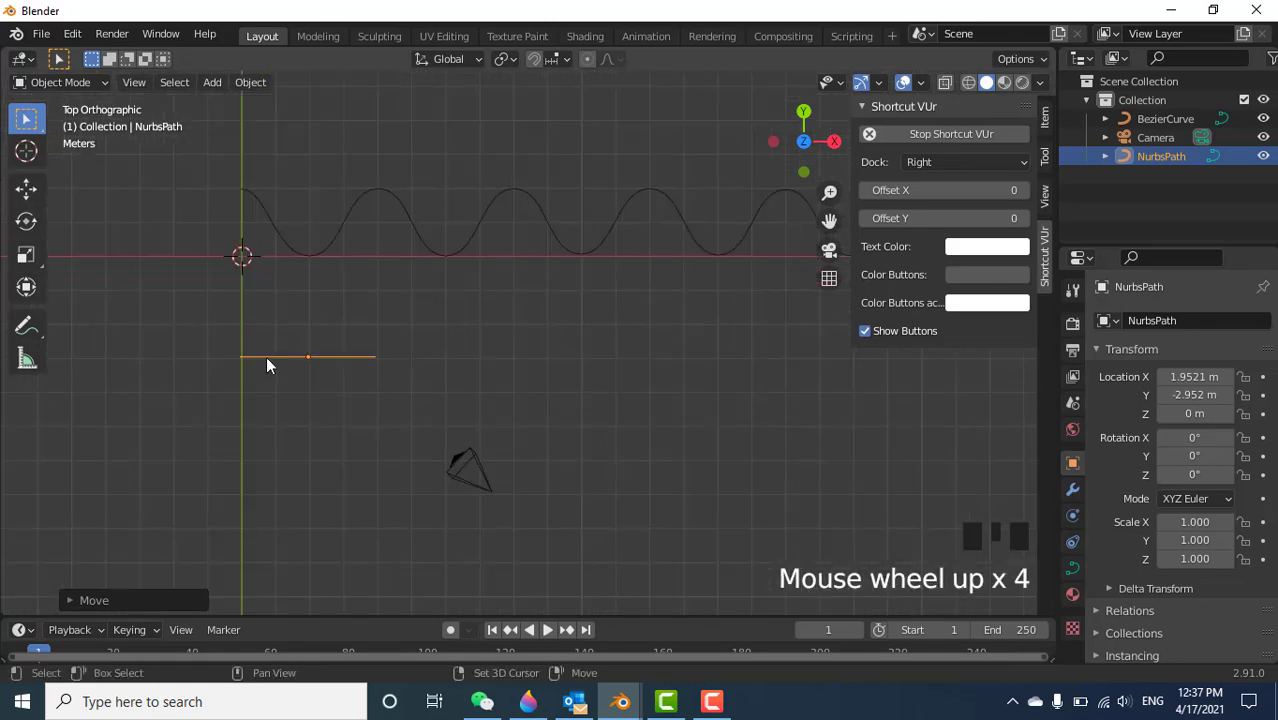
{"action": "middle_click_drag", "start_coordinate": [268, 361], "coordinate": [306, 360], "text": "shift"}
{"action": "scroll", "coordinate": [339, 357], "scroll_direction": "up", "scroll_amount": 1, "text": "shift"}
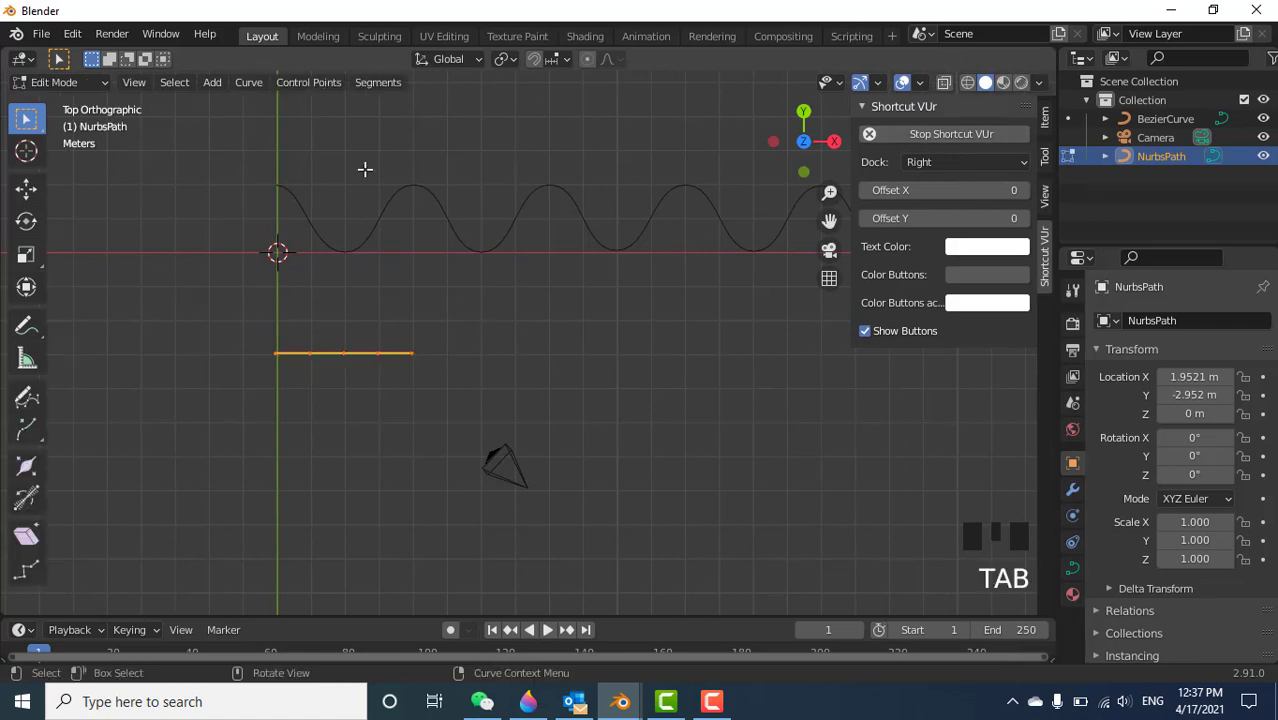
{"action": "scroll", "coordinate": [314, 371], "scroll_direction": "up", "scroll_amount": 1}
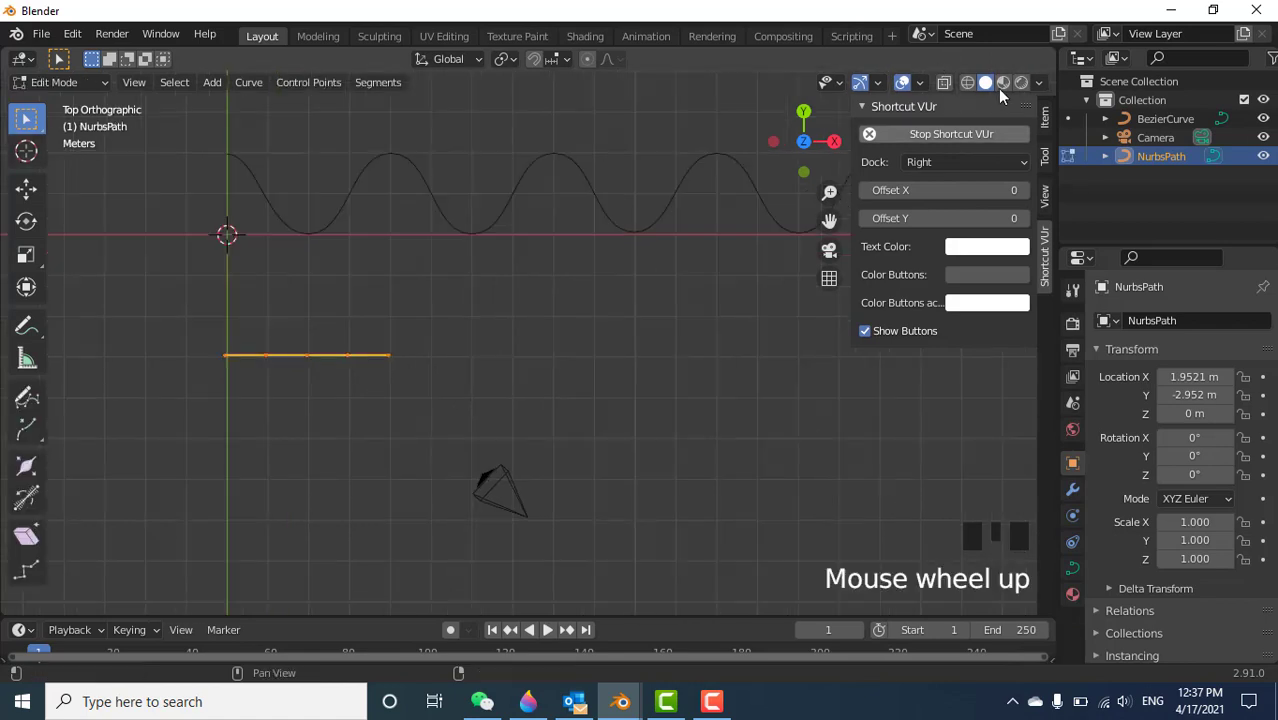
{"action": "left_click", "coordinate": [920, 83]}
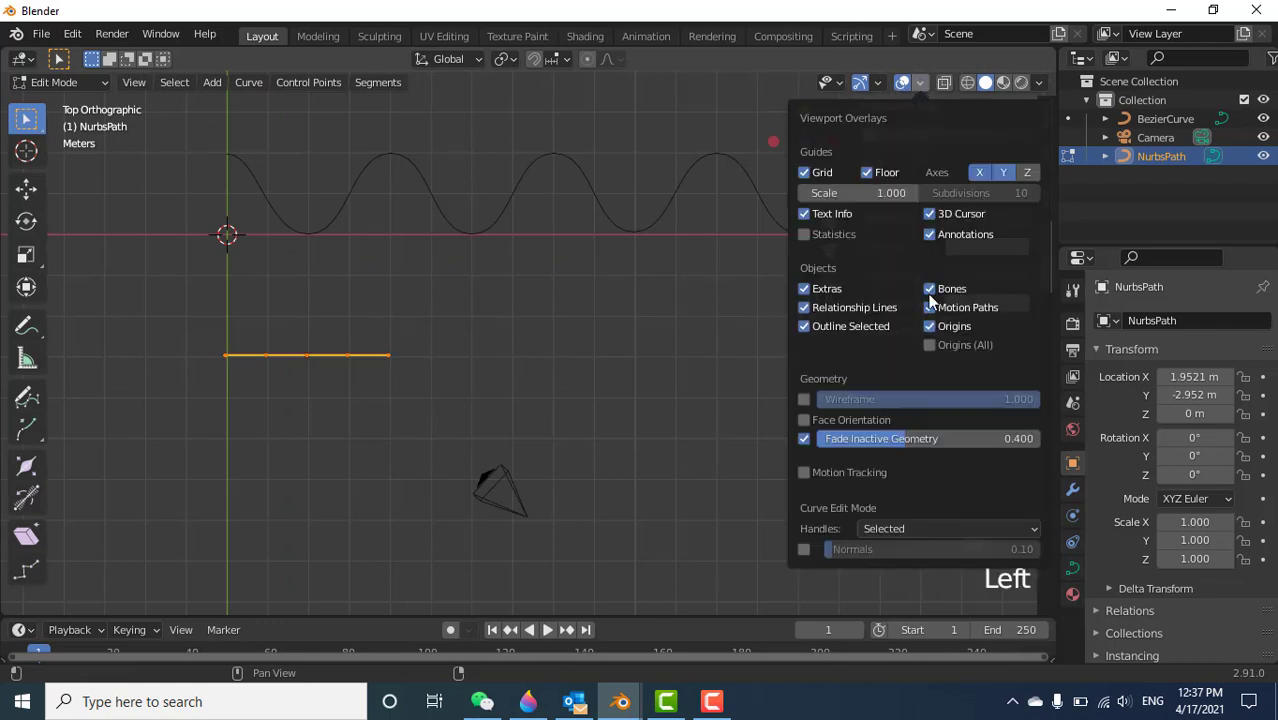
{"action": "left_click", "coordinate": [804, 549]}
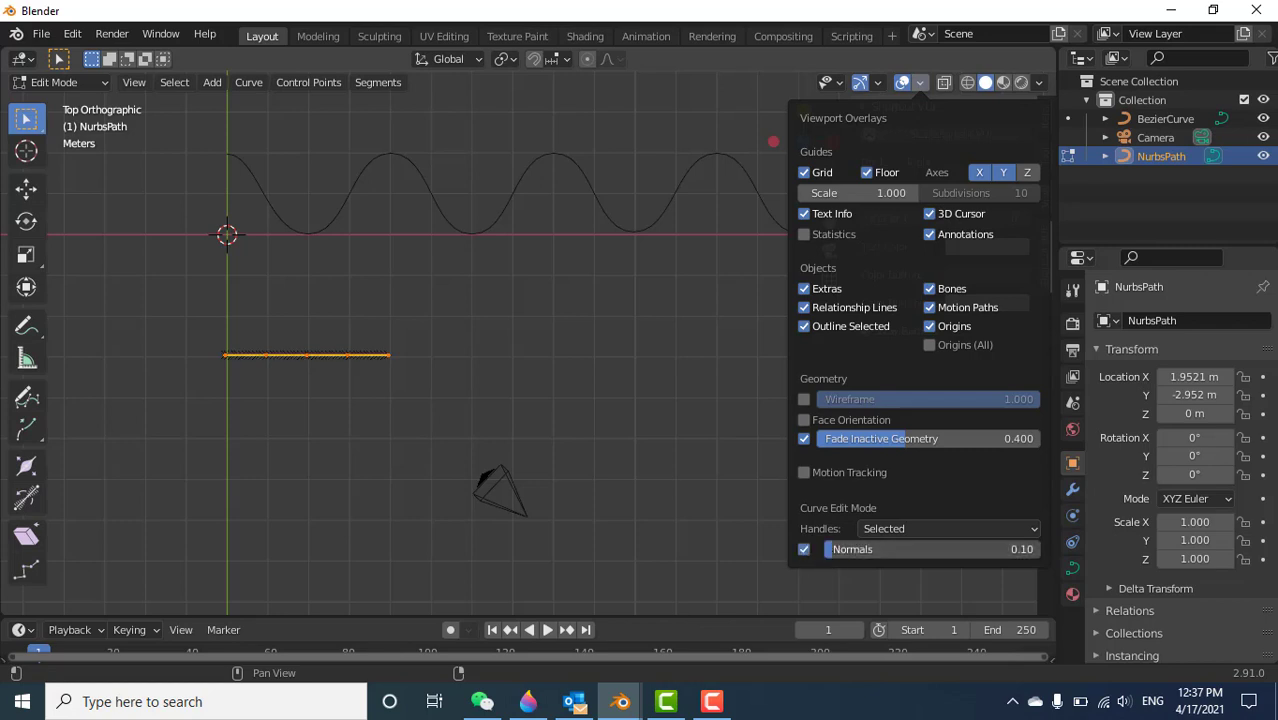
{"action": "left_click_drag", "start_coordinate": [829, 548], "coordinate": [887, 549]}
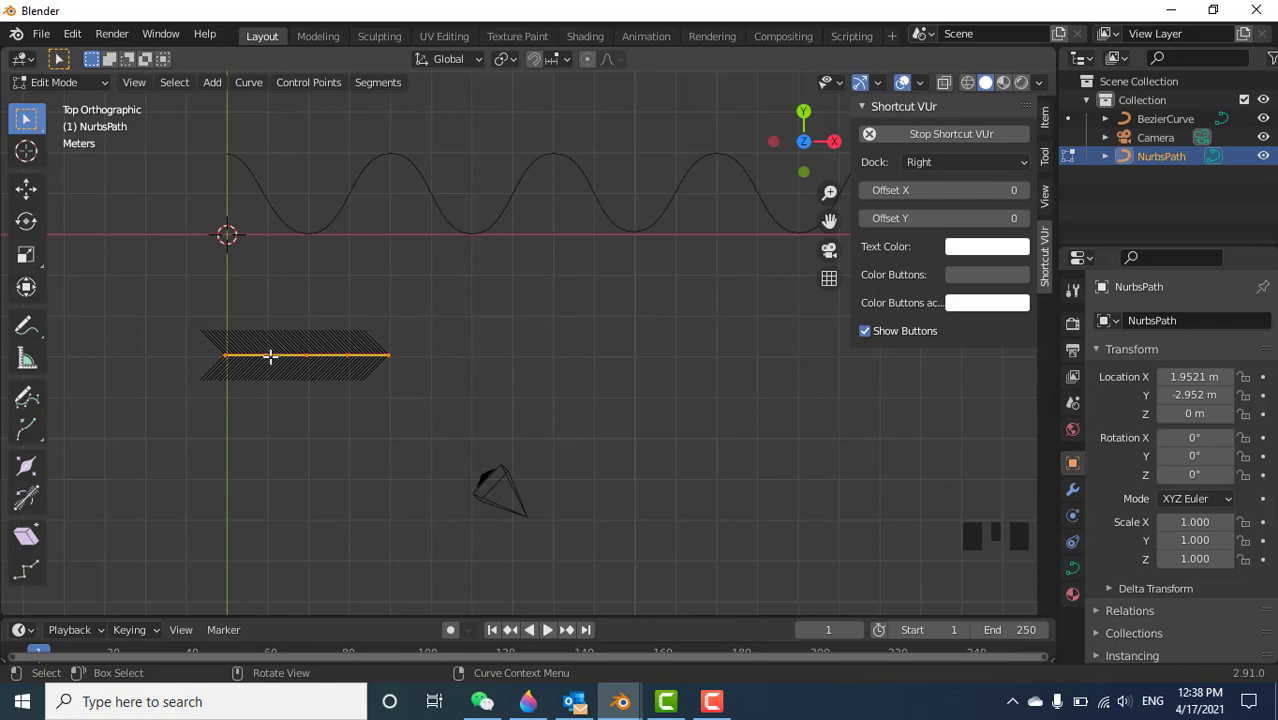
Reposition the path's three inner control points into a square-cornered step outline about 2 m wide and 2 m high.
{"action": "left_click", "coordinate": [268, 355]}
{"action": "key", "text": "g"}
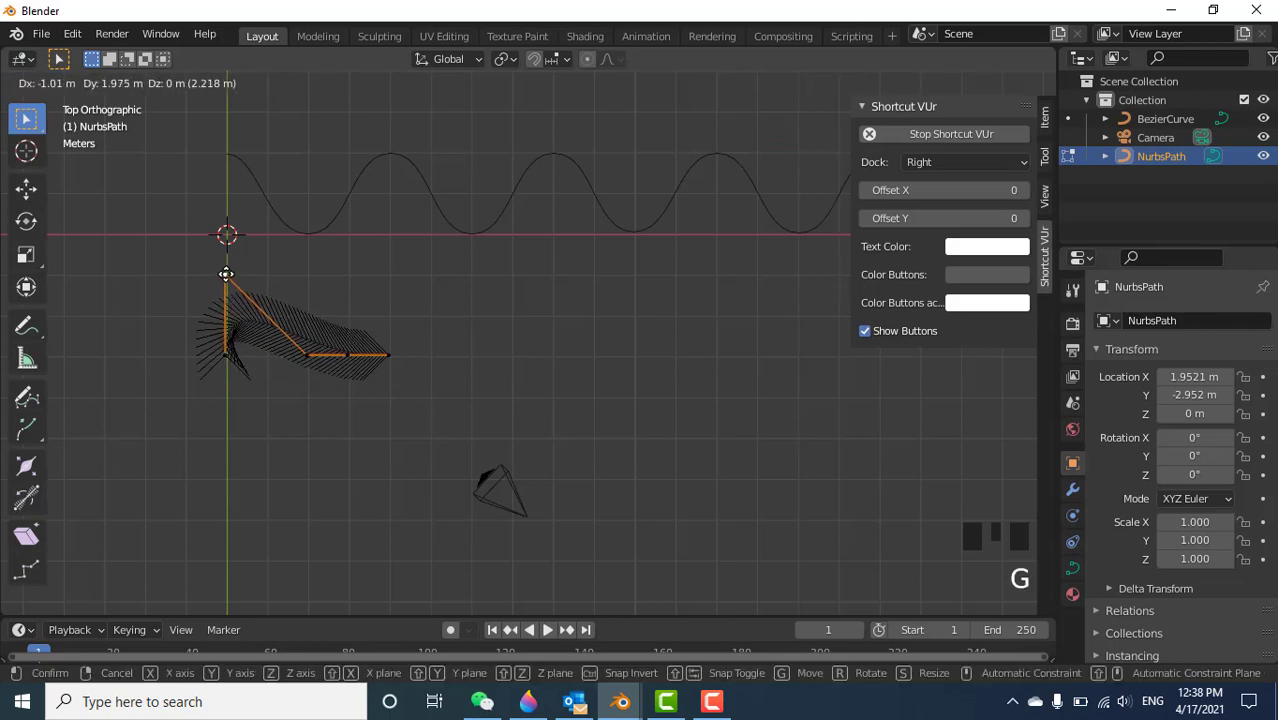
{"action": "left_click", "coordinate": [226, 274]}
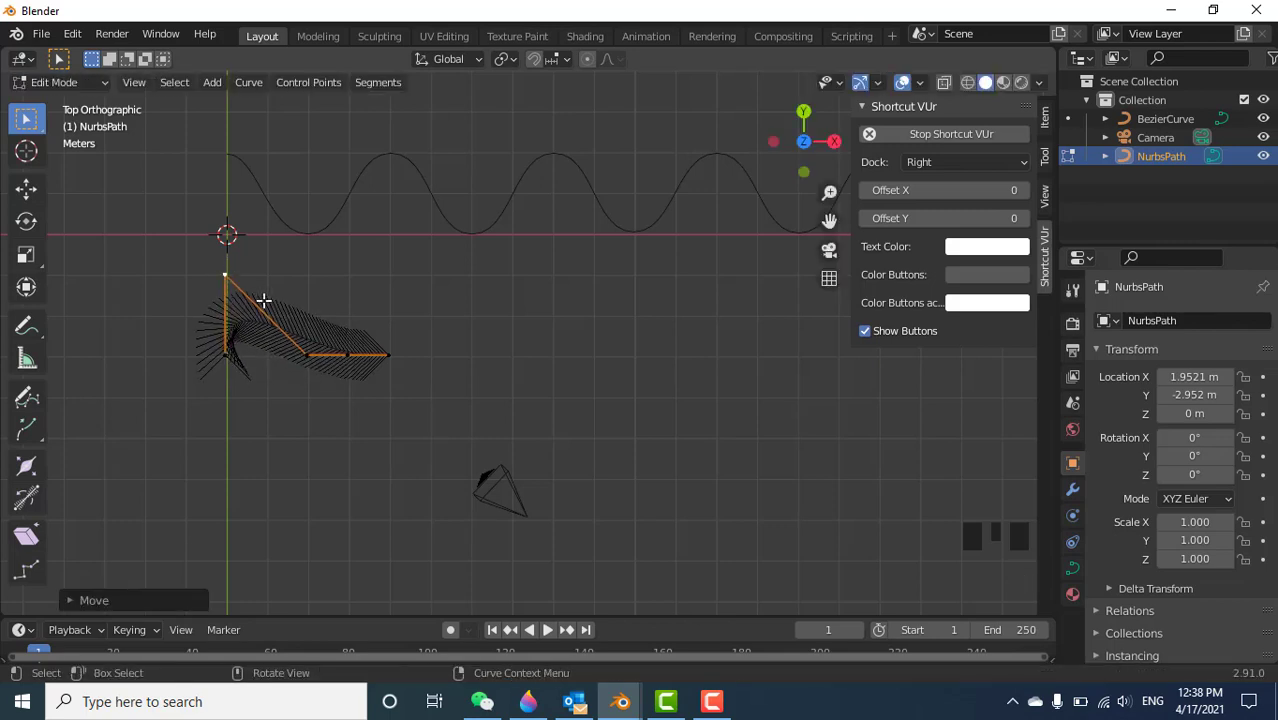
{"action": "left_click", "coordinate": [308, 353]}
{"action": "key", "text": "g"}
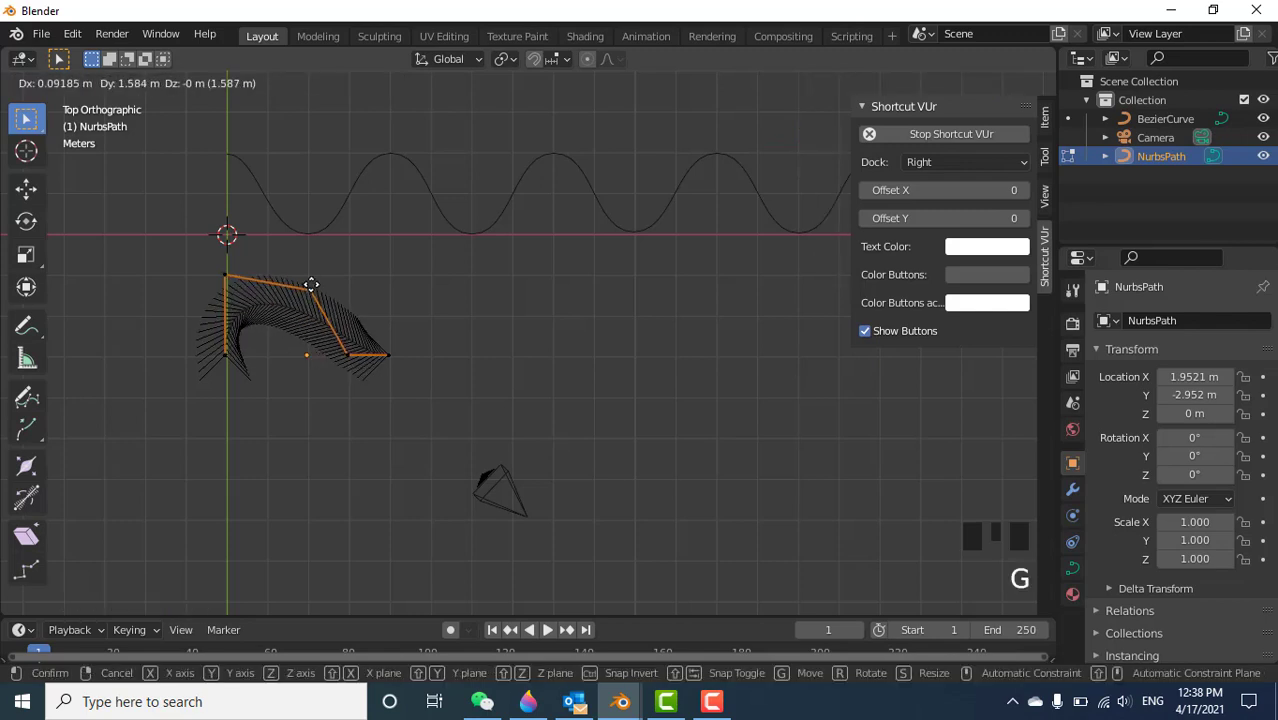
{"action": "left_click", "coordinate": [308, 274]}
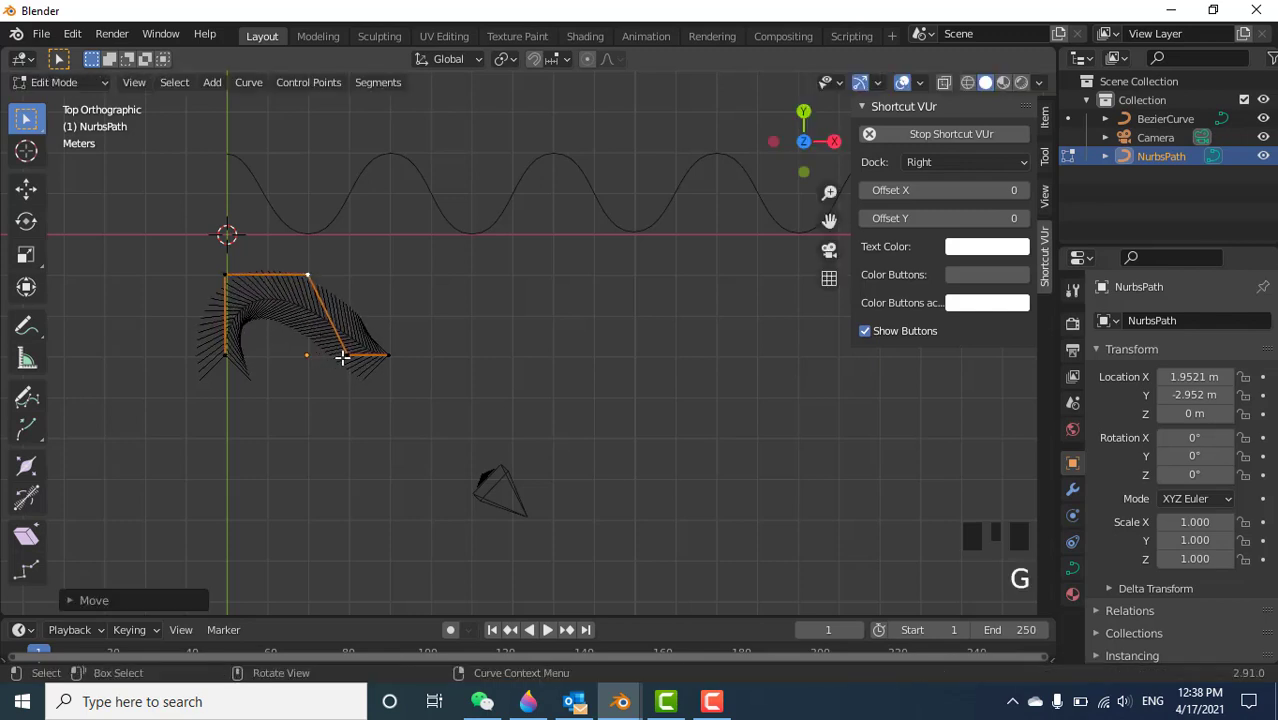
{"action": "key", "text": "g"}
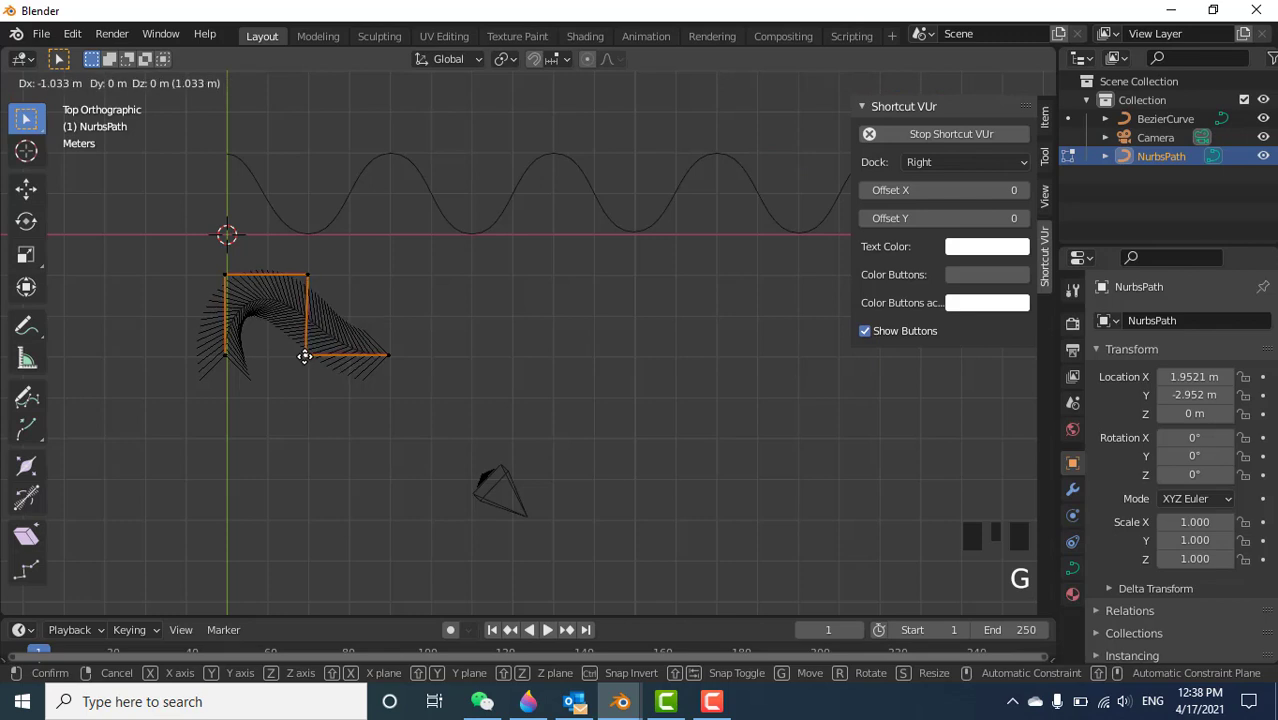
{"action": "left_click", "coordinate": [304, 355]}
Extrude the path's end control point about 2 m up, 2 m along X and 2 m down to form a second square crest.
{"action": "left_click", "coordinate": [388, 354]}
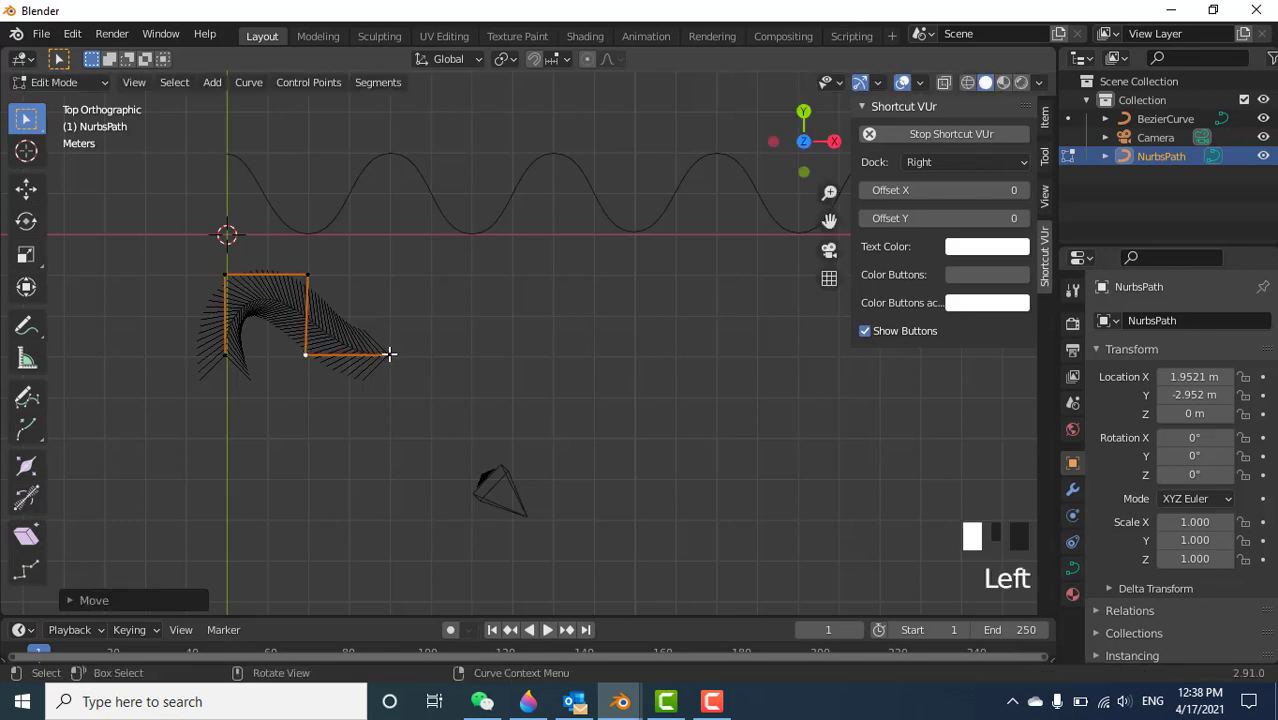
{"action": "key", "text": "e"}
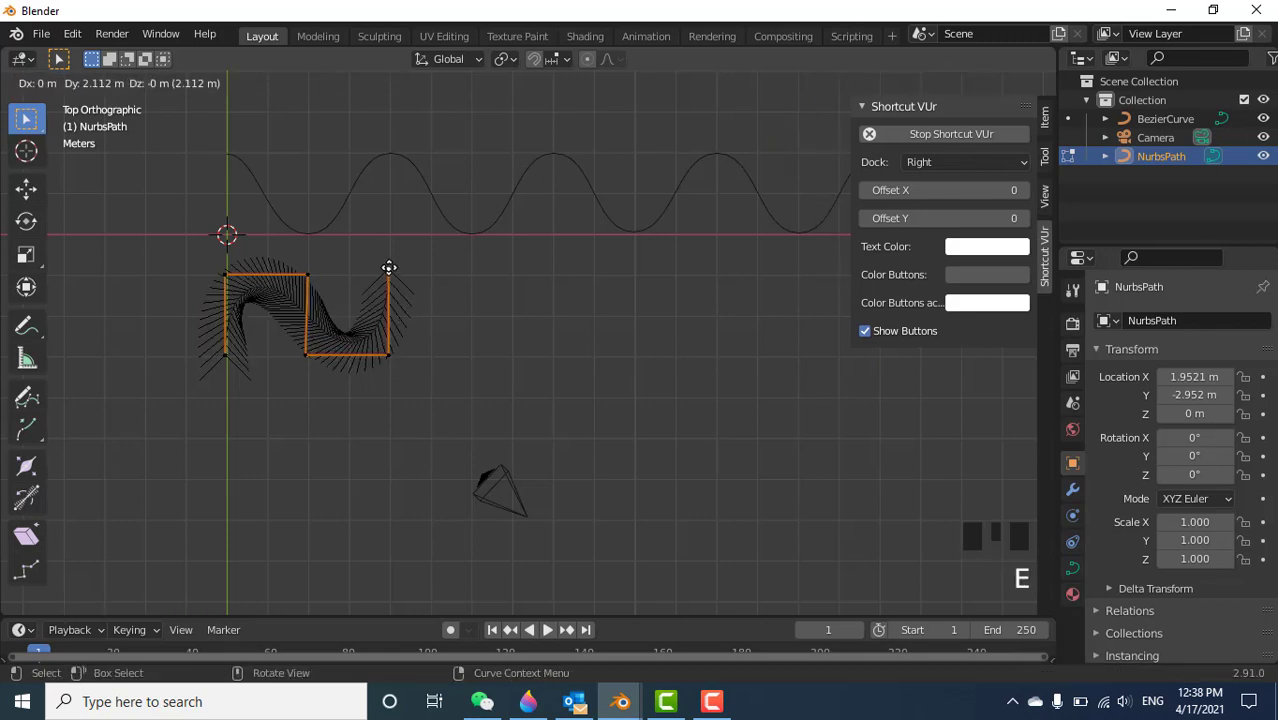
{"action": "left_click", "coordinate": [390, 277]}
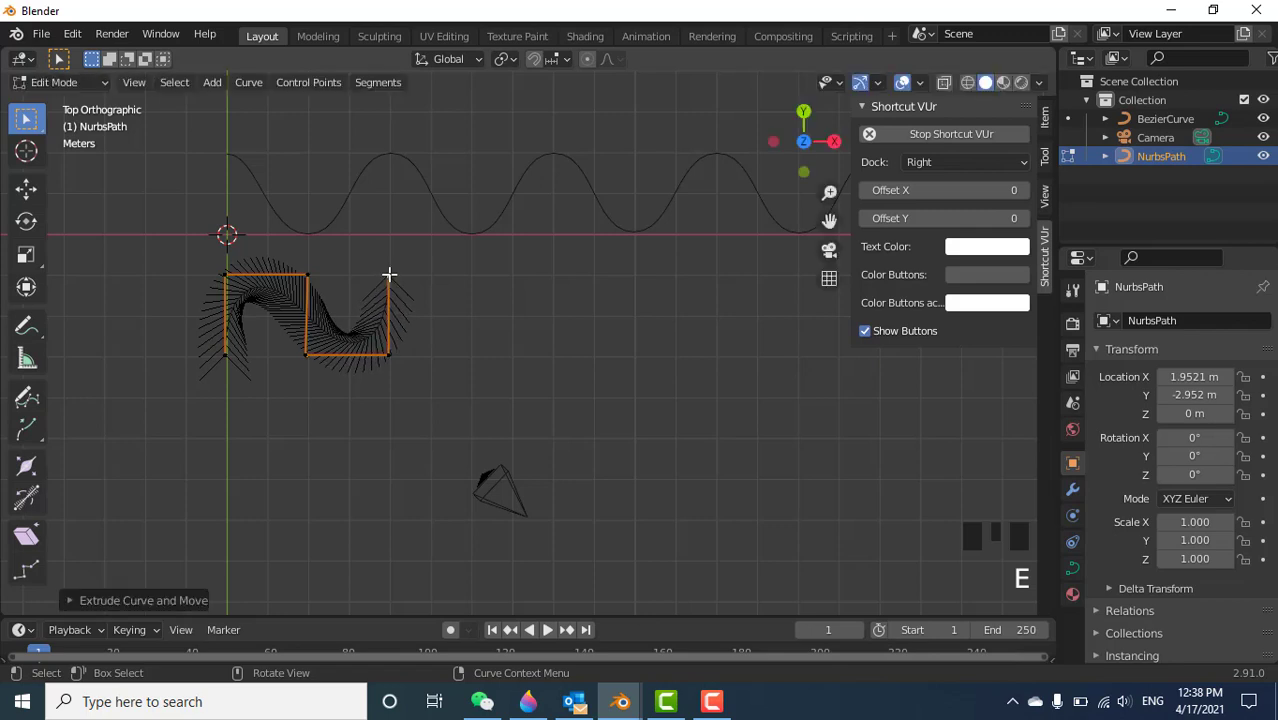
{"action": "key", "text": "e"}
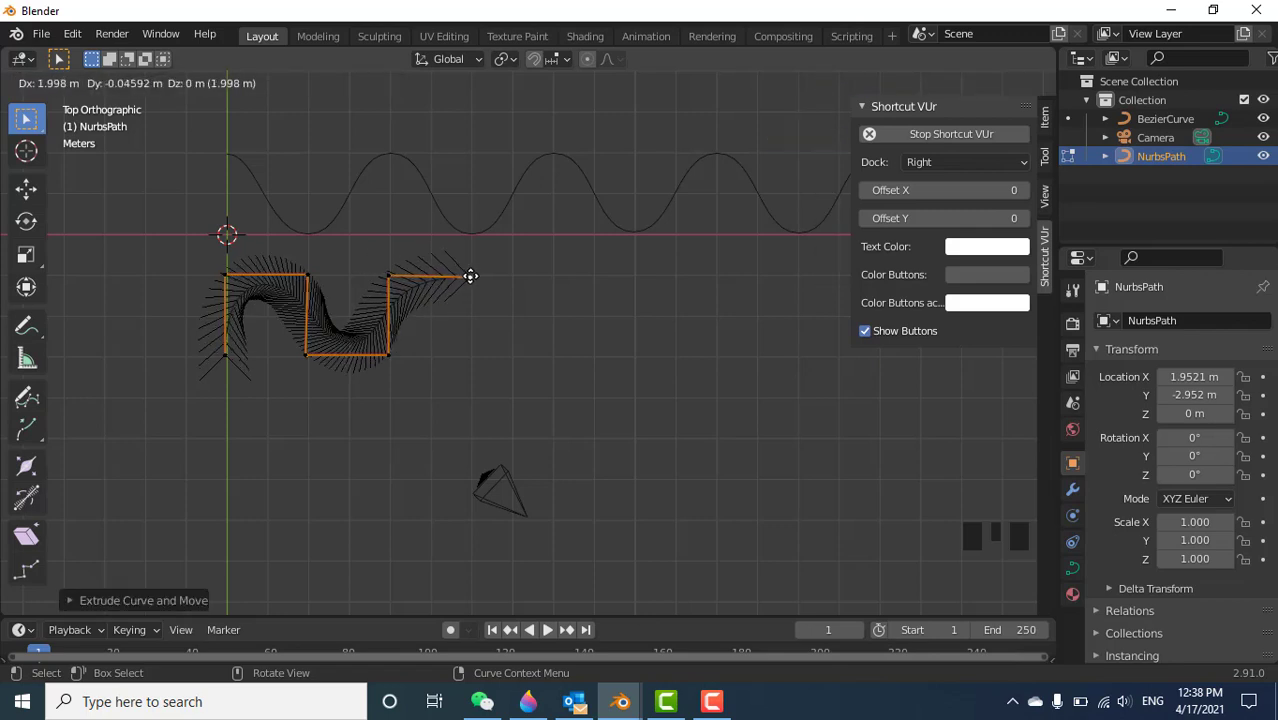
{"action": "left_click", "coordinate": [471, 276]}
{"action": "key", "text": "e"}
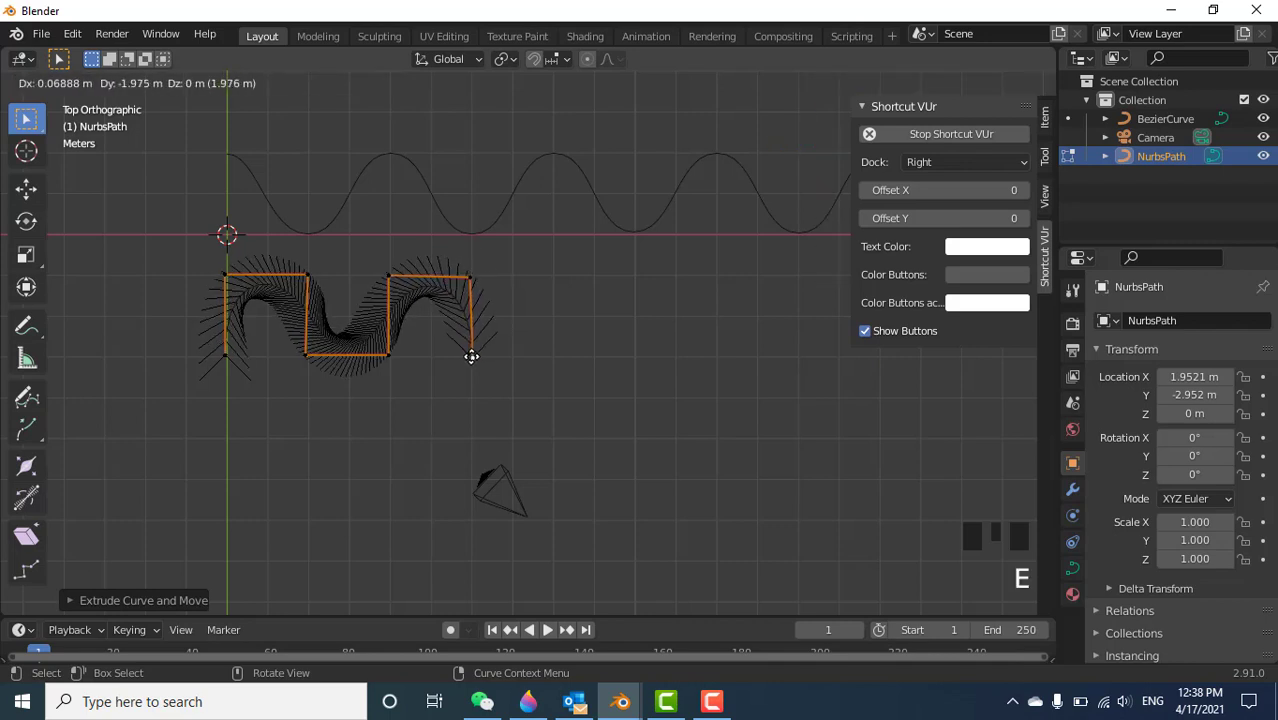
{"action": "left_click", "coordinate": [471, 356]}
Continue extruding the path's end point in square steps of about 2 m until it spans the length of the Bezier wave above.
{"action": "key", "text": "e"}
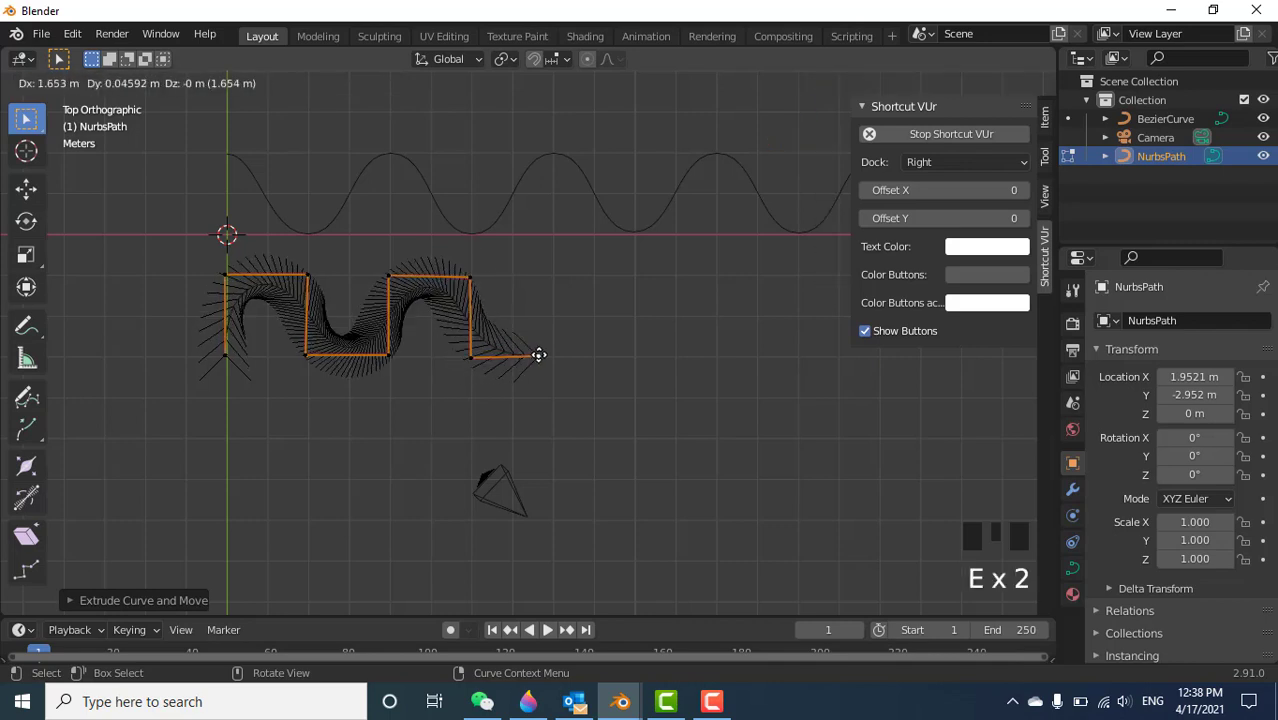
{"action": "left_click", "coordinate": [552, 355]}
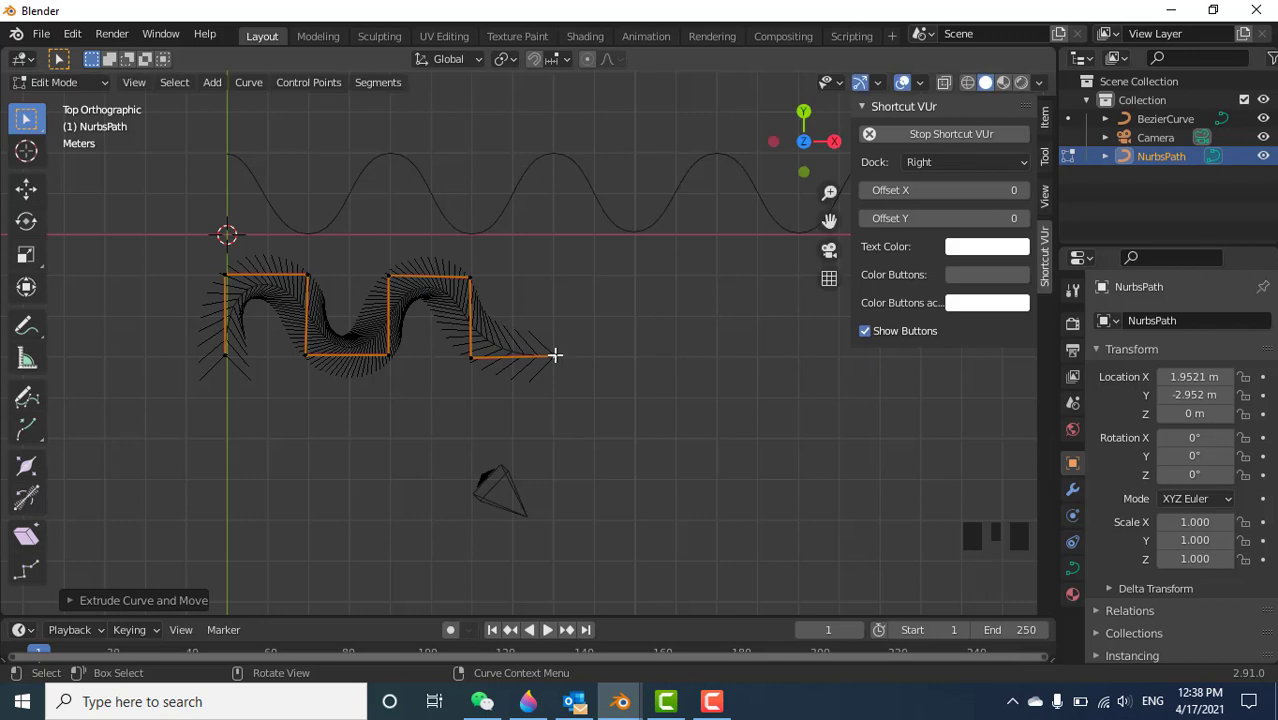
{"action": "key", "text": "e"}
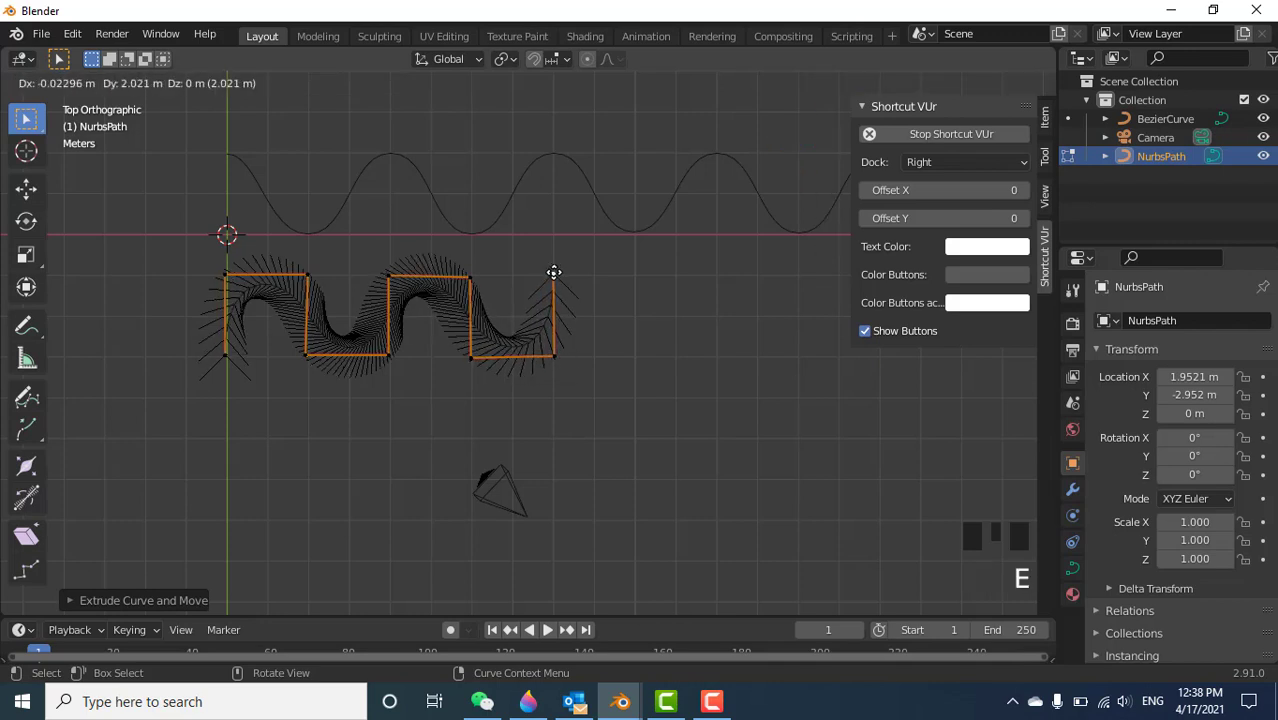
{"action": "left_click", "coordinate": [553, 272]}
{"action": "key", "text": "e"}
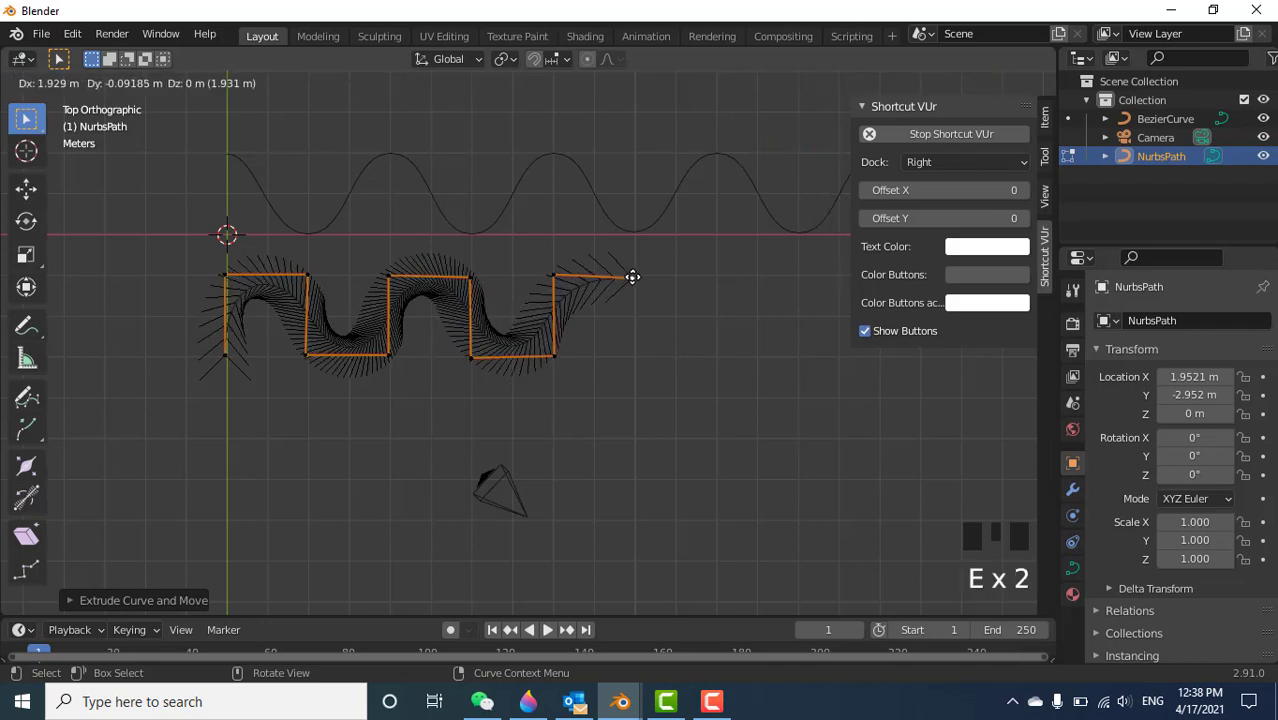
{"action": "left_click", "coordinate": [635, 272]}
{"action": "key", "text": "e"}
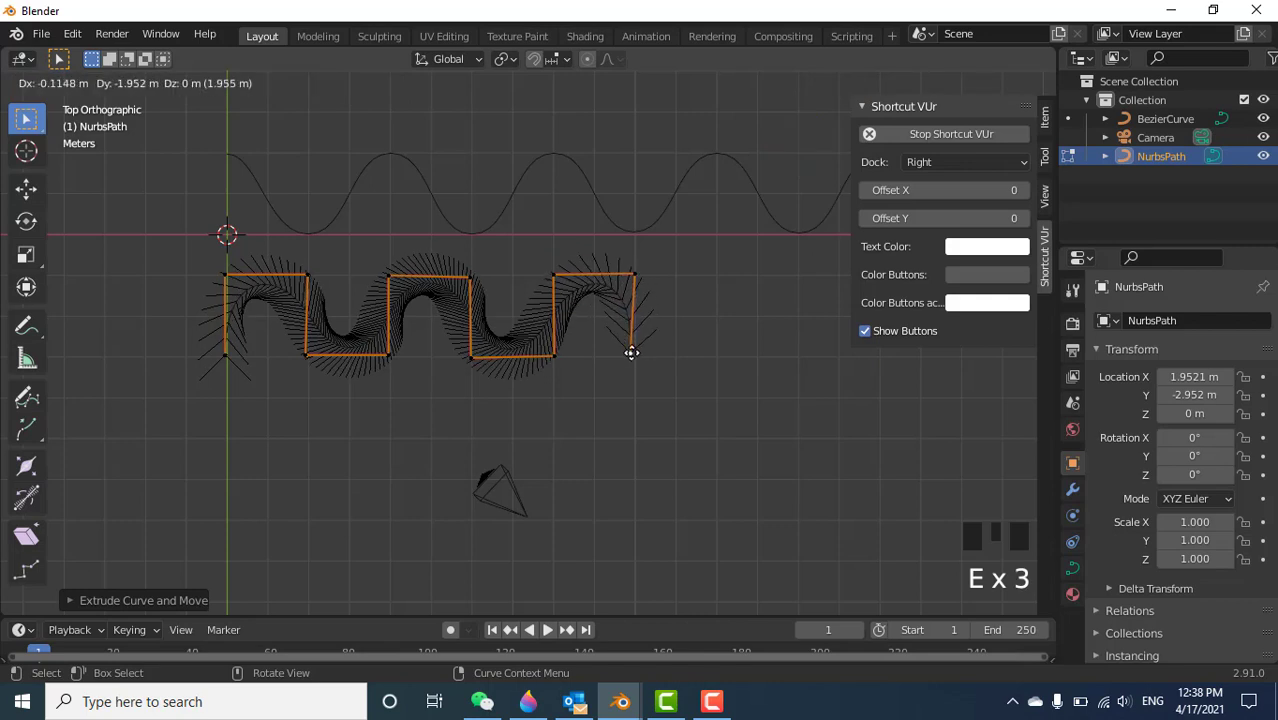
{"action": "left_click", "coordinate": [635, 355]}
{"action": "key", "text": "e"}
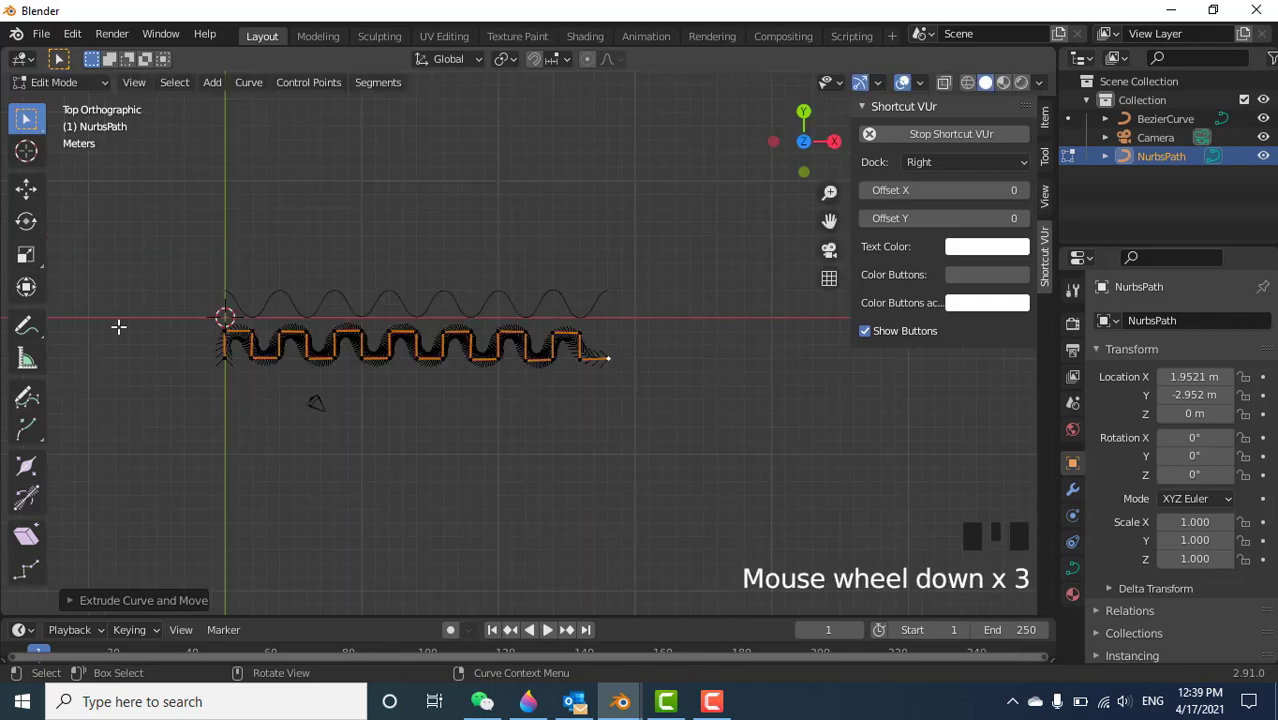
Examine the whole extended path, compare its curve with the Bezier wave in Object Mode, and return to Edit Mode.
{"action": "scroll", "coordinate": [100, 360], "scroll_direction": "up", "scroll_amount": 2}
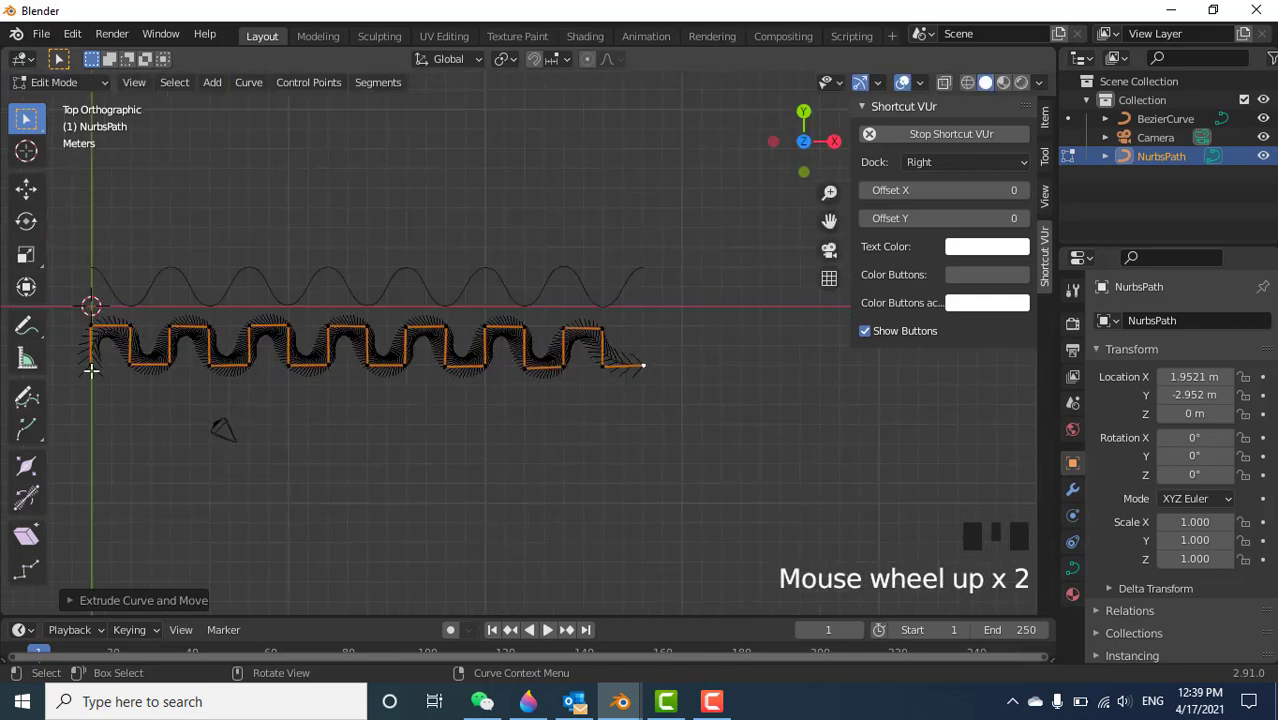
{"action": "scroll", "coordinate": [339, 395], "scroll_direction": "down", "scroll_amount": 3}
{"action": "middle_click_drag", "start_coordinate": [300, 380], "coordinate": [402, 366], "text": "shift"}
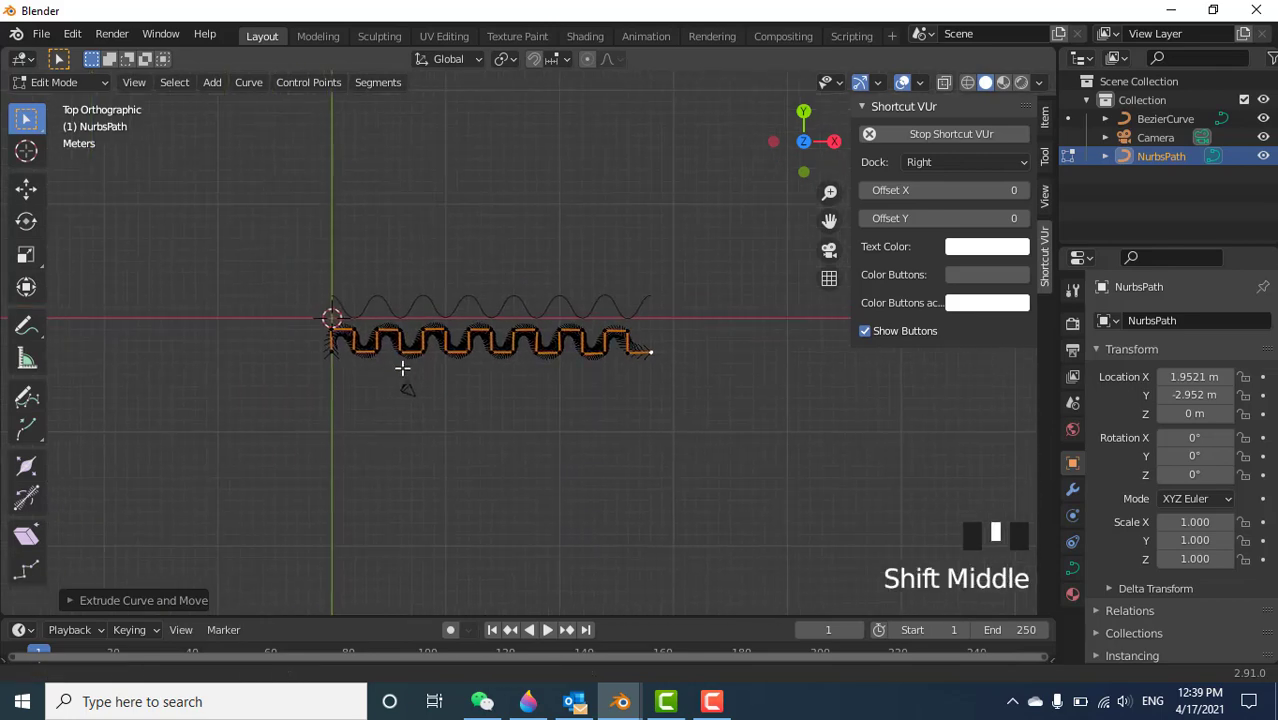
{"action": "scroll", "coordinate": [422, 354], "scroll_direction": "up", "scroll_amount": 3}
{"action": "scroll", "coordinate": [423, 355], "scroll_direction": "up", "scroll_amount": 1}
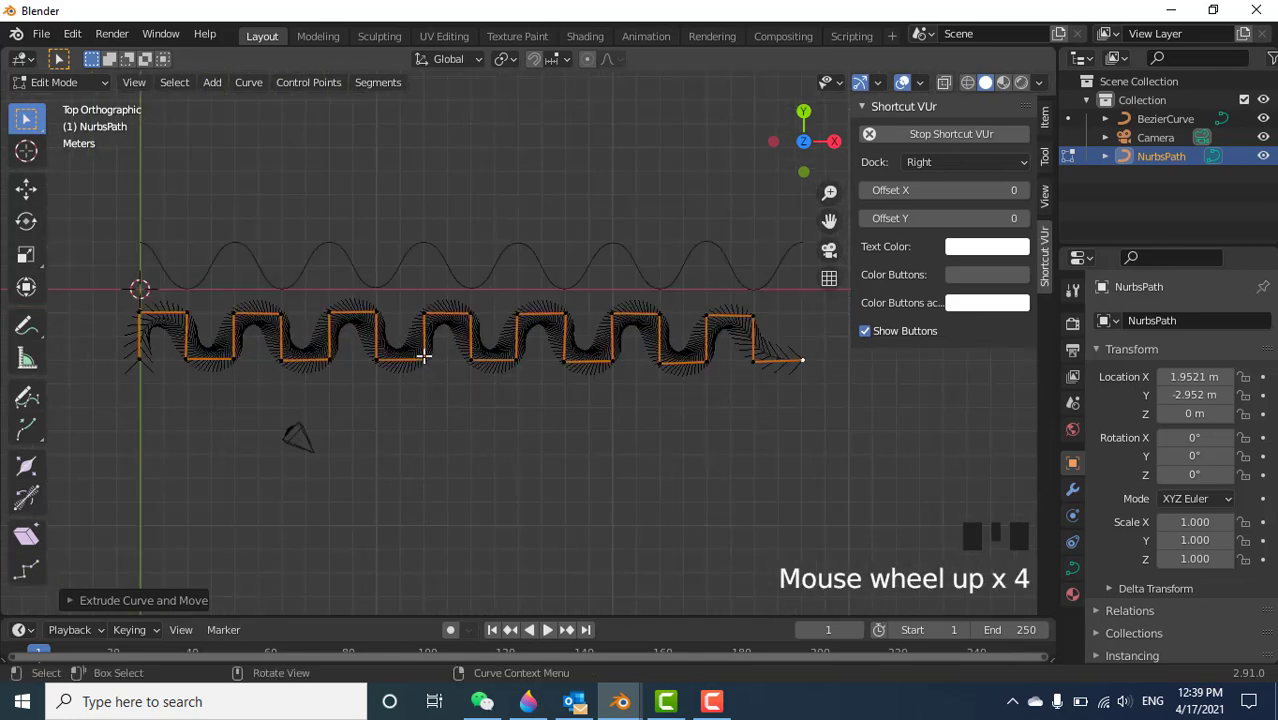
{"action": "key", "text": "Tab"}
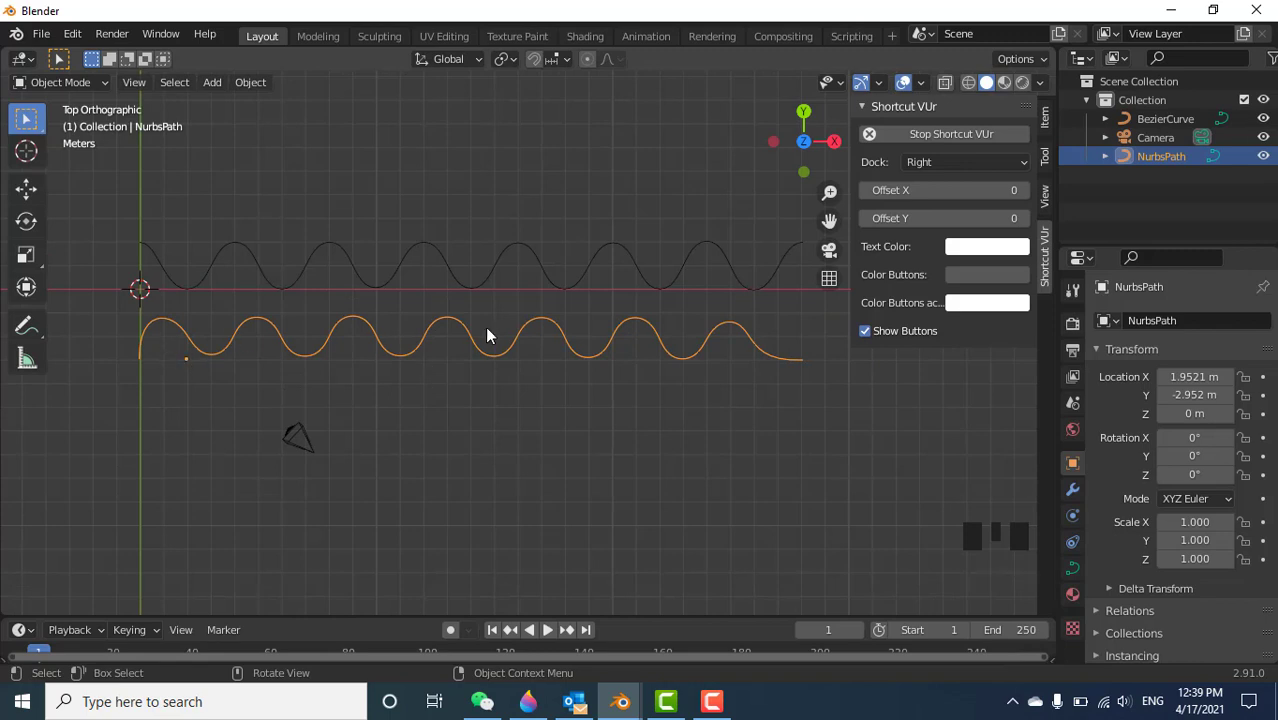
{"action": "key", "text": "Tab"}
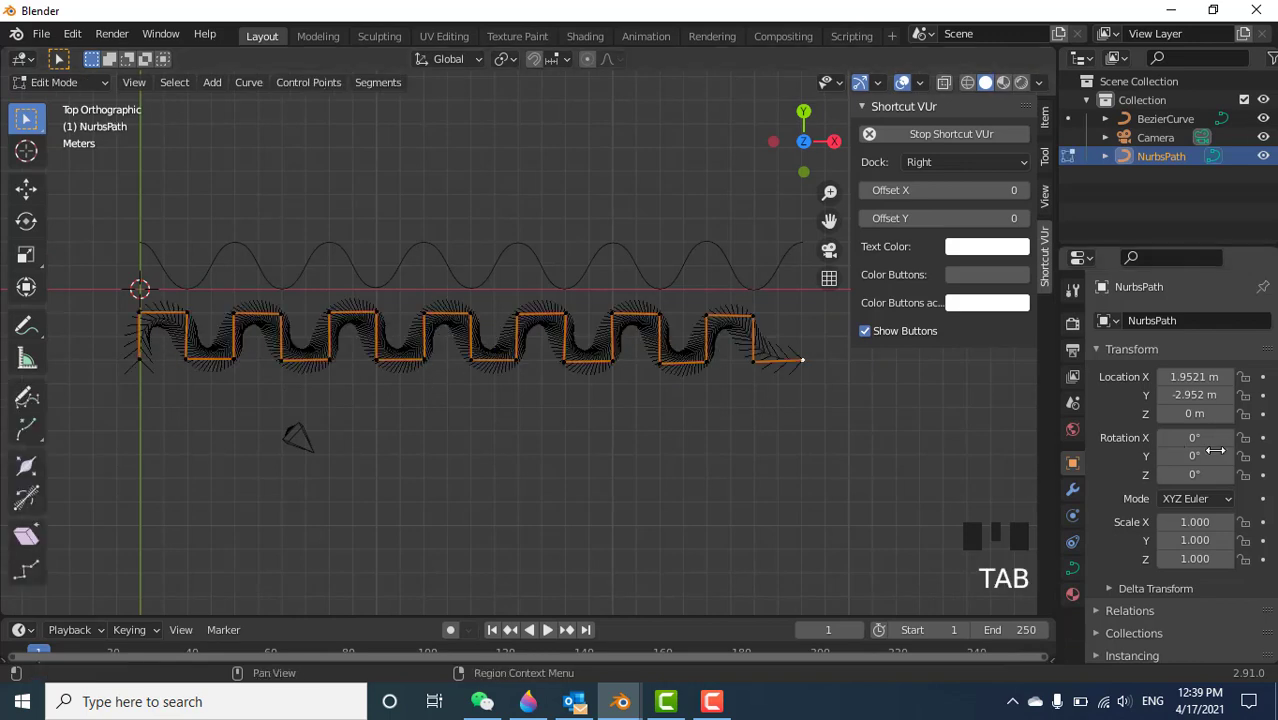
Expand the path's Geometry and Active Spline settings and set Order U to 2.
{"action": "left_click", "coordinate": [1072, 572]}
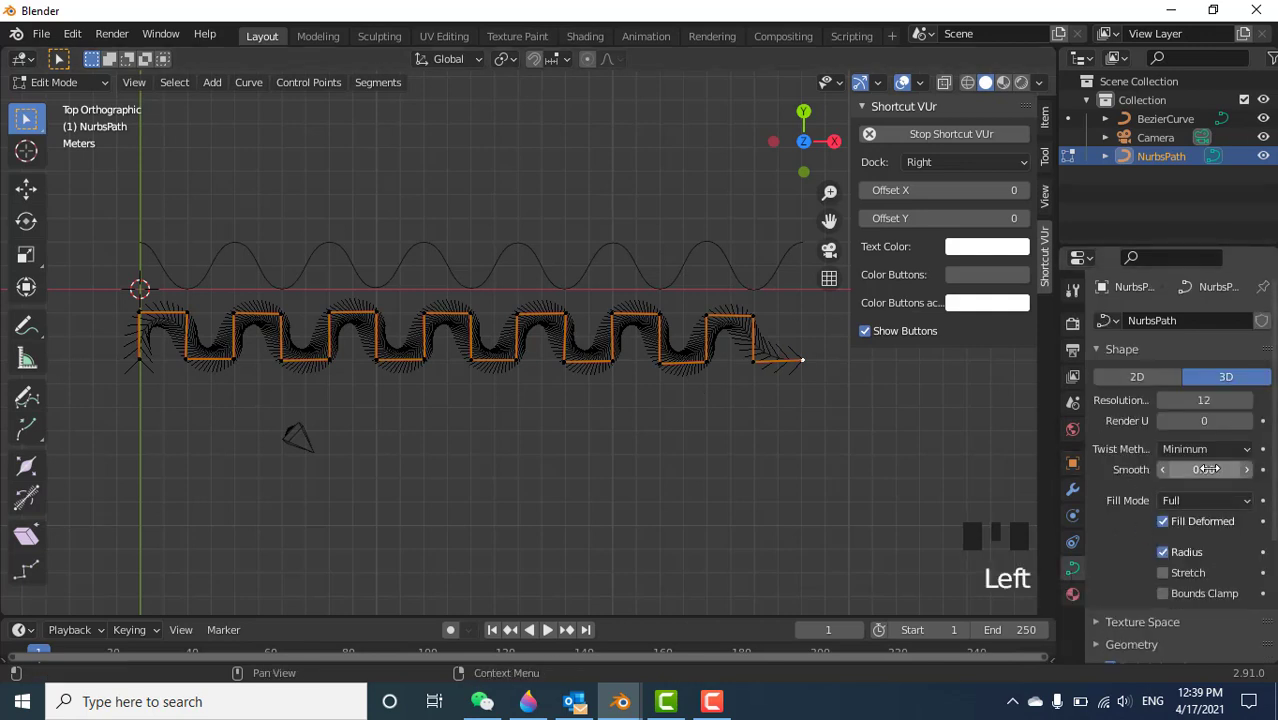
{"action": "scroll", "coordinate": [1195, 495], "scroll_direction": "down", "scroll_amount": 9}
{"action": "scroll", "coordinate": [1190, 495], "scroll_direction": "down", "scroll_amount": 6}
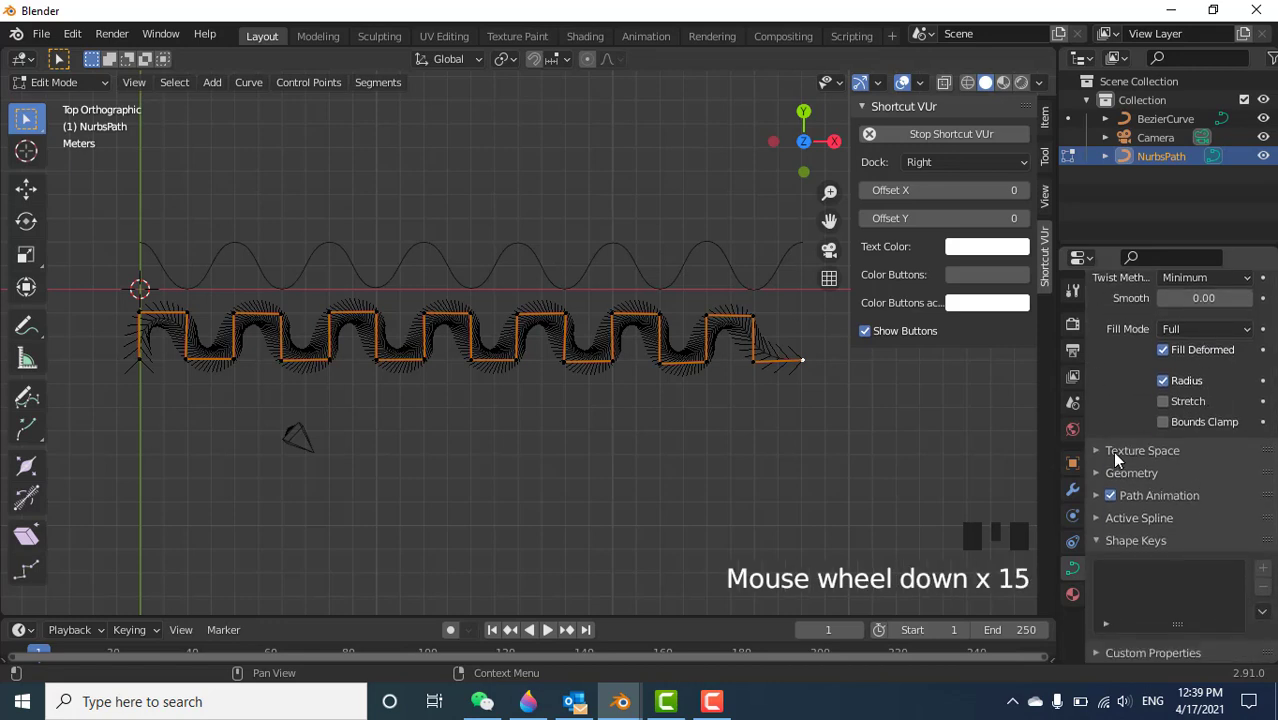
{"action": "left_click", "coordinate": [1097, 474]}
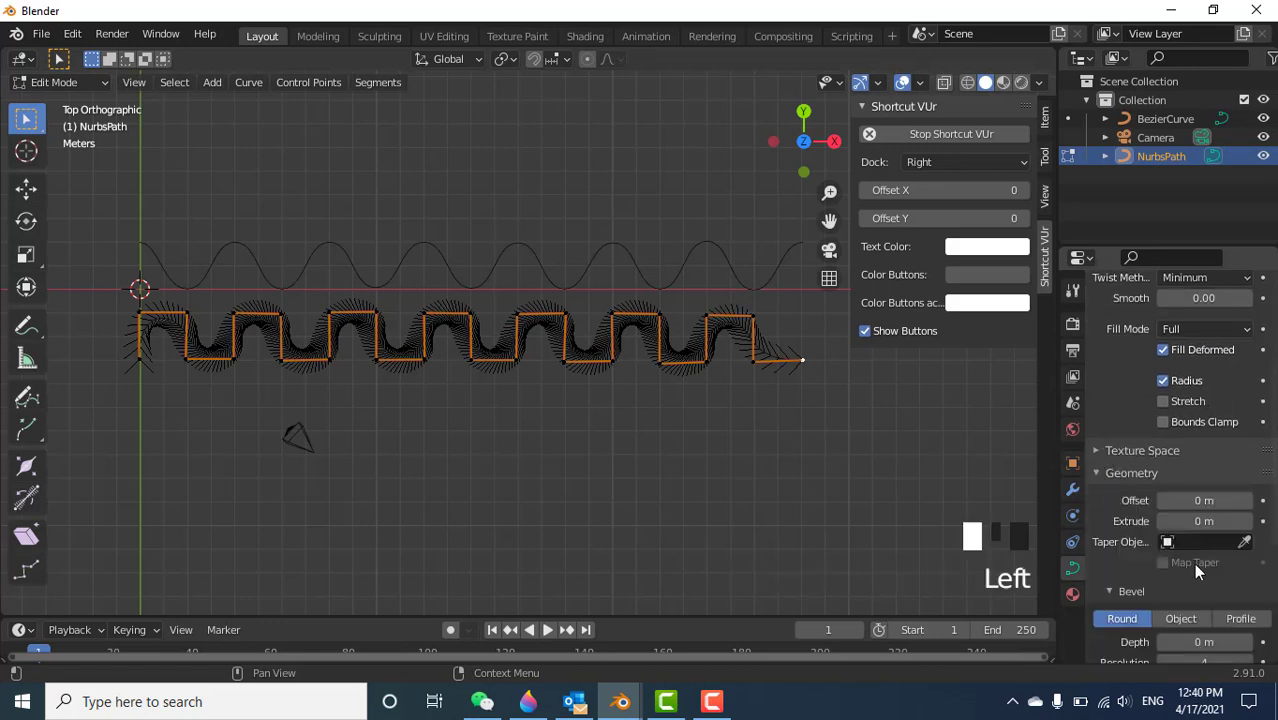
{"action": "scroll", "coordinate": [1192, 565], "scroll_direction": "down", "scroll_amount": 5}
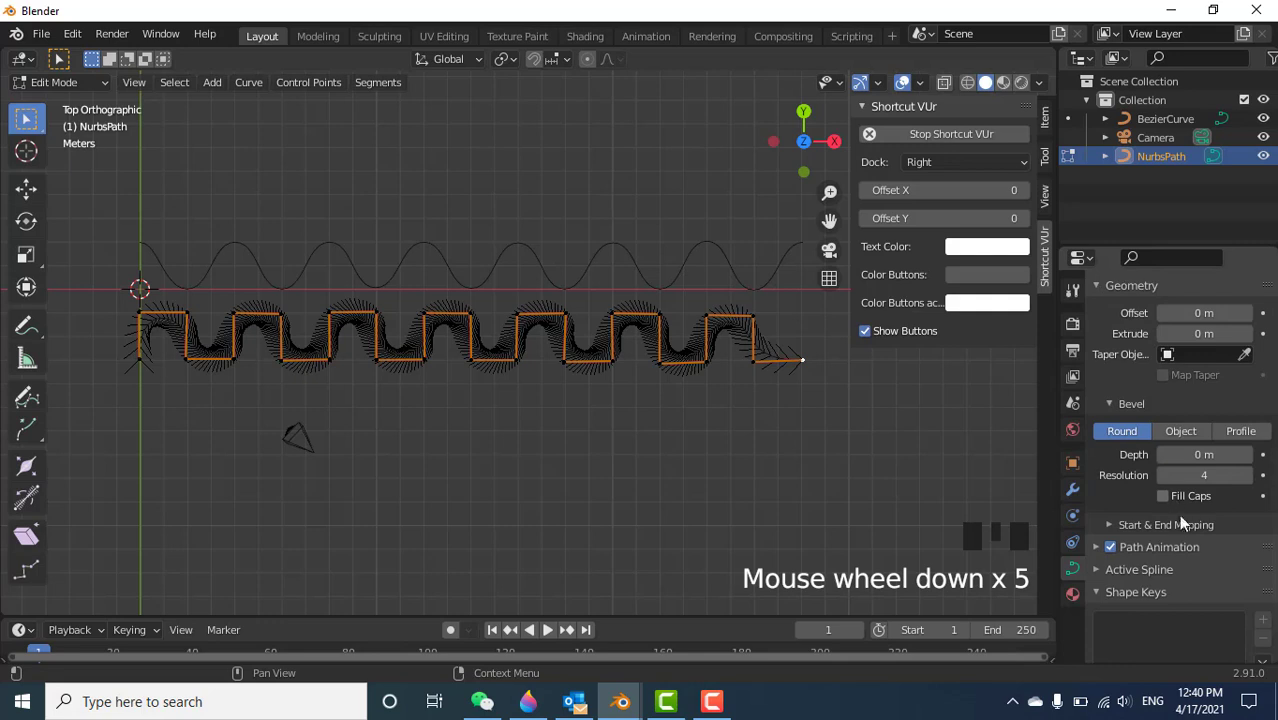
{"action": "scroll", "coordinate": [1185, 530], "scroll_direction": "down", "scroll_amount": 5}
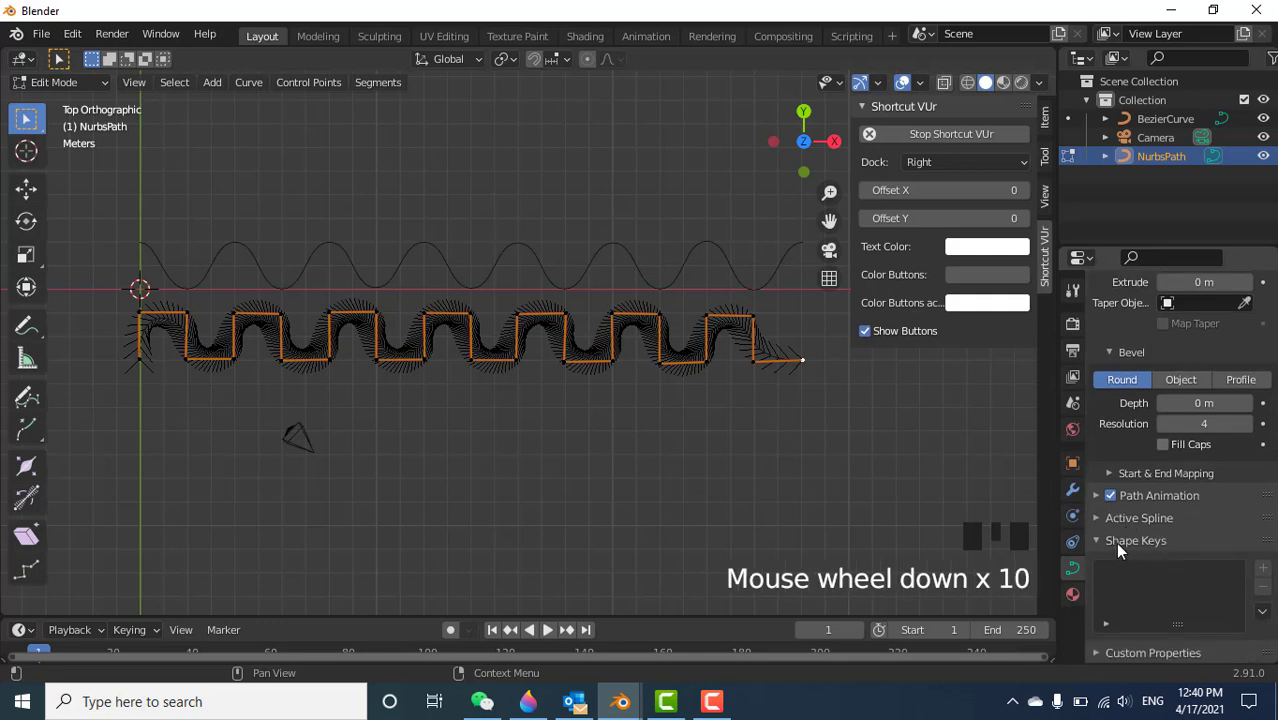
{"action": "left_click", "coordinate": [1096, 519]}
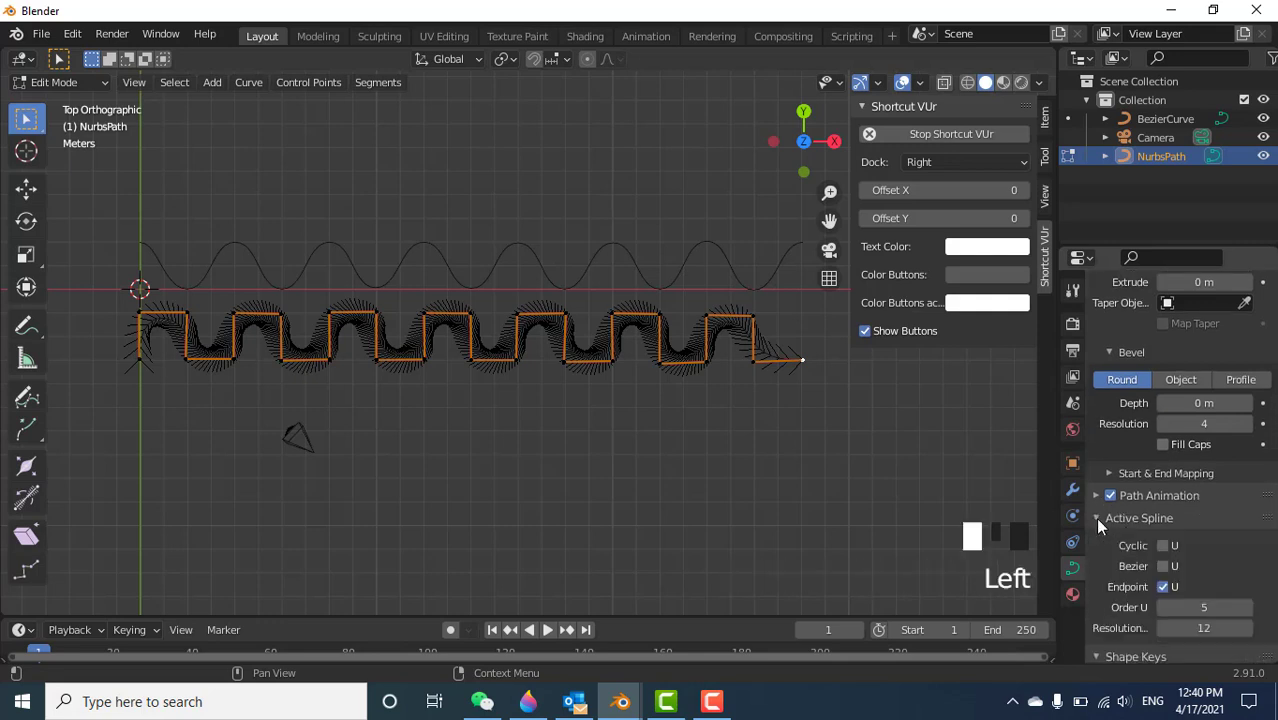
{"action": "scroll", "coordinate": [1125, 524], "scroll_direction": "down", "scroll_amount": 1}
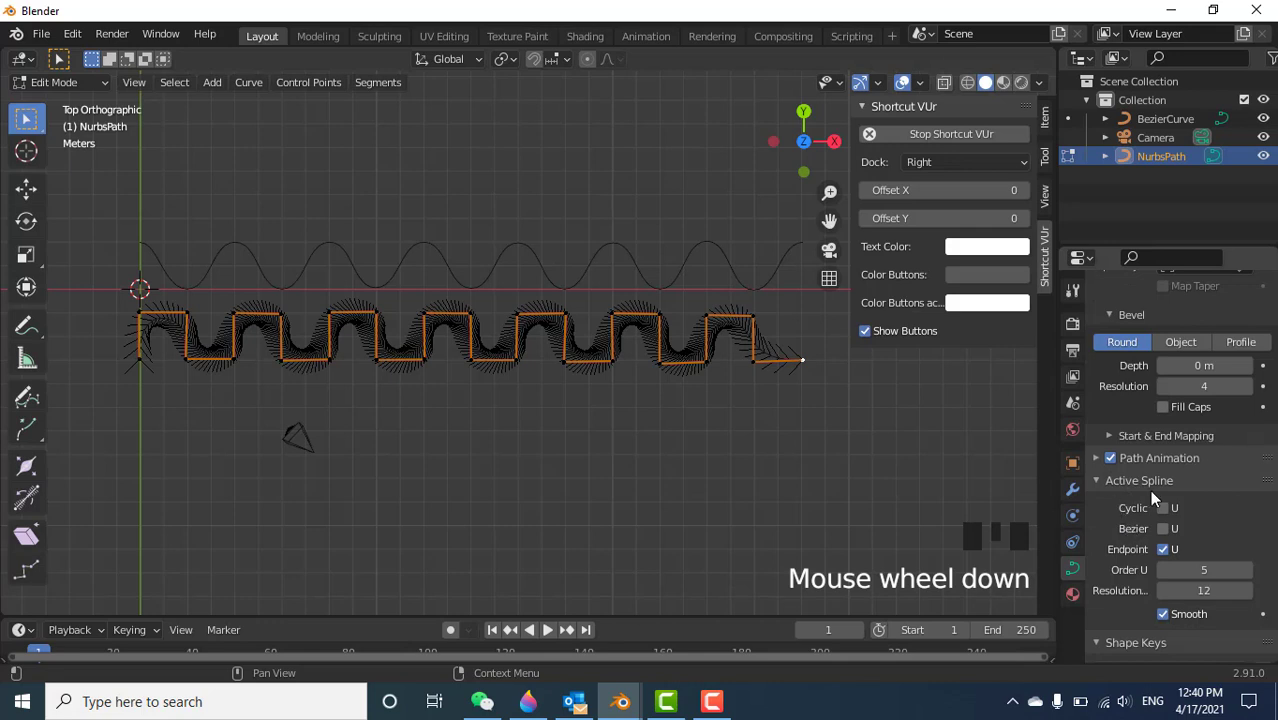
{"action": "scroll", "coordinate": [1152, 498], "scroll_direction": "down", "scroll_amount": 1}
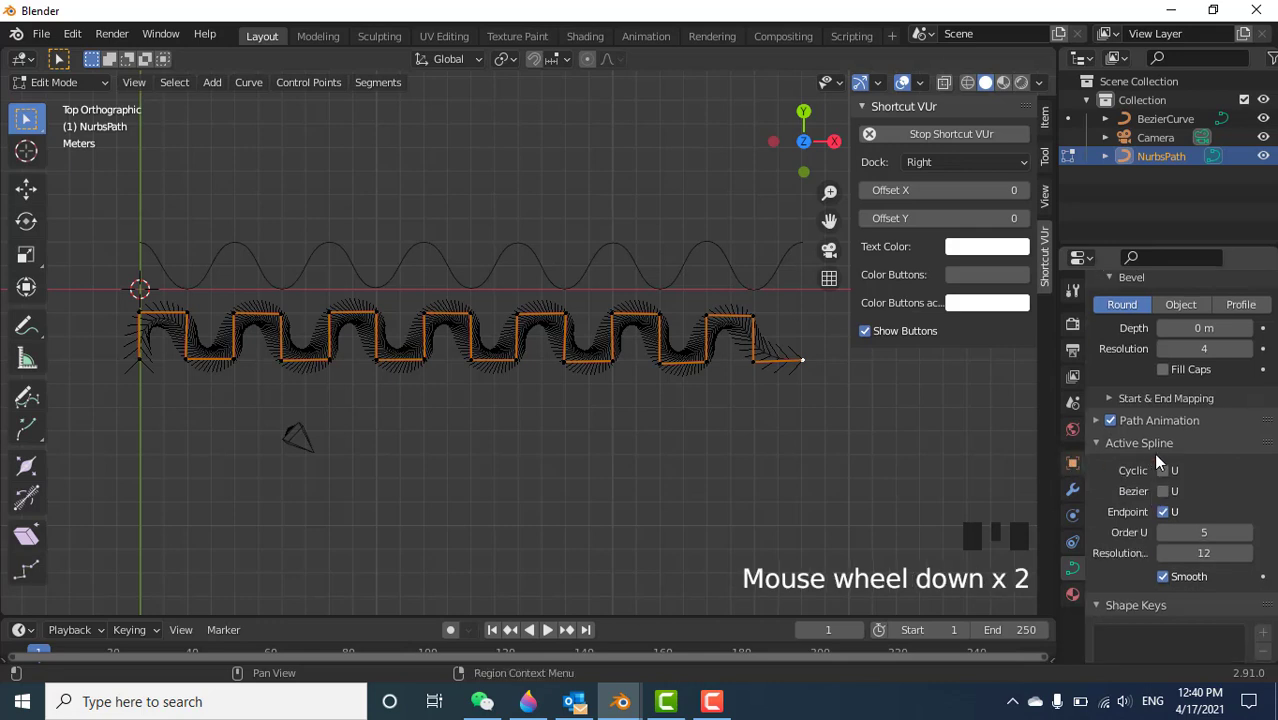
{"action": "scroll", "coordinate": [1153, 453], "scroll_direction": "down", "scroll_amount": 2}
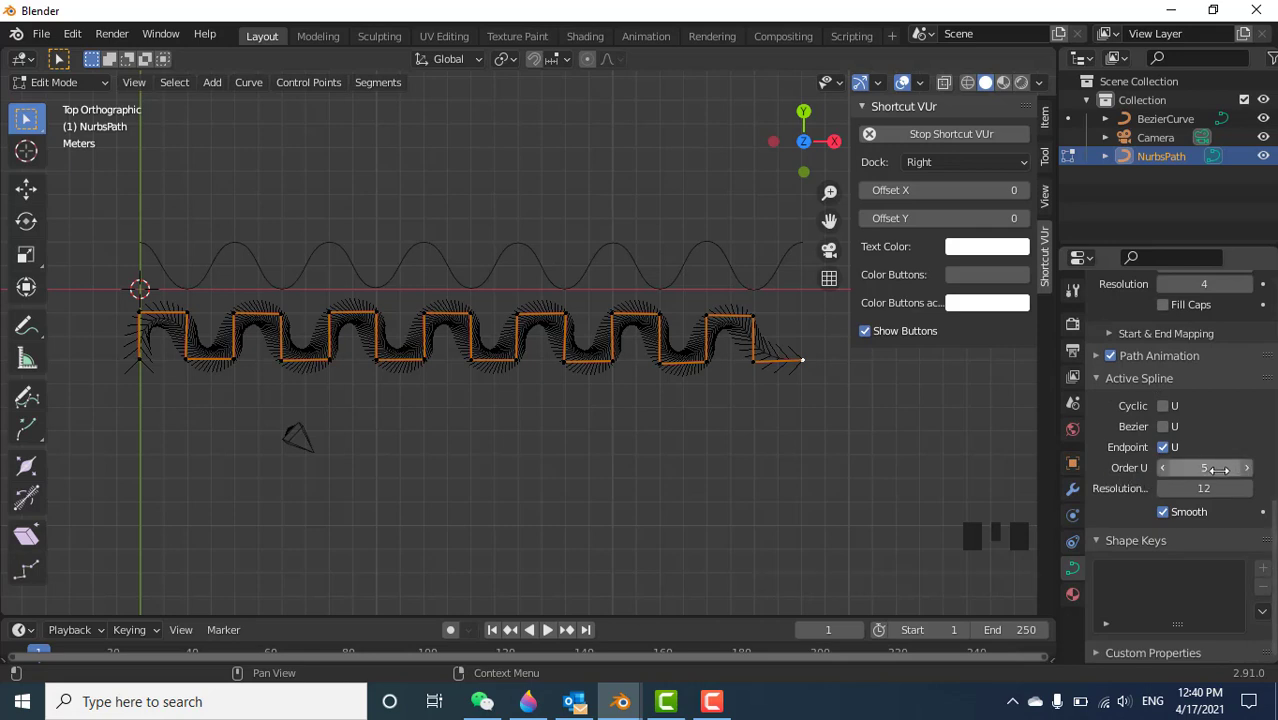
{"action": "left_click", "coordinate": [1163, 468]}
{"action": "left_click", "coordinate": [1163, 468]}
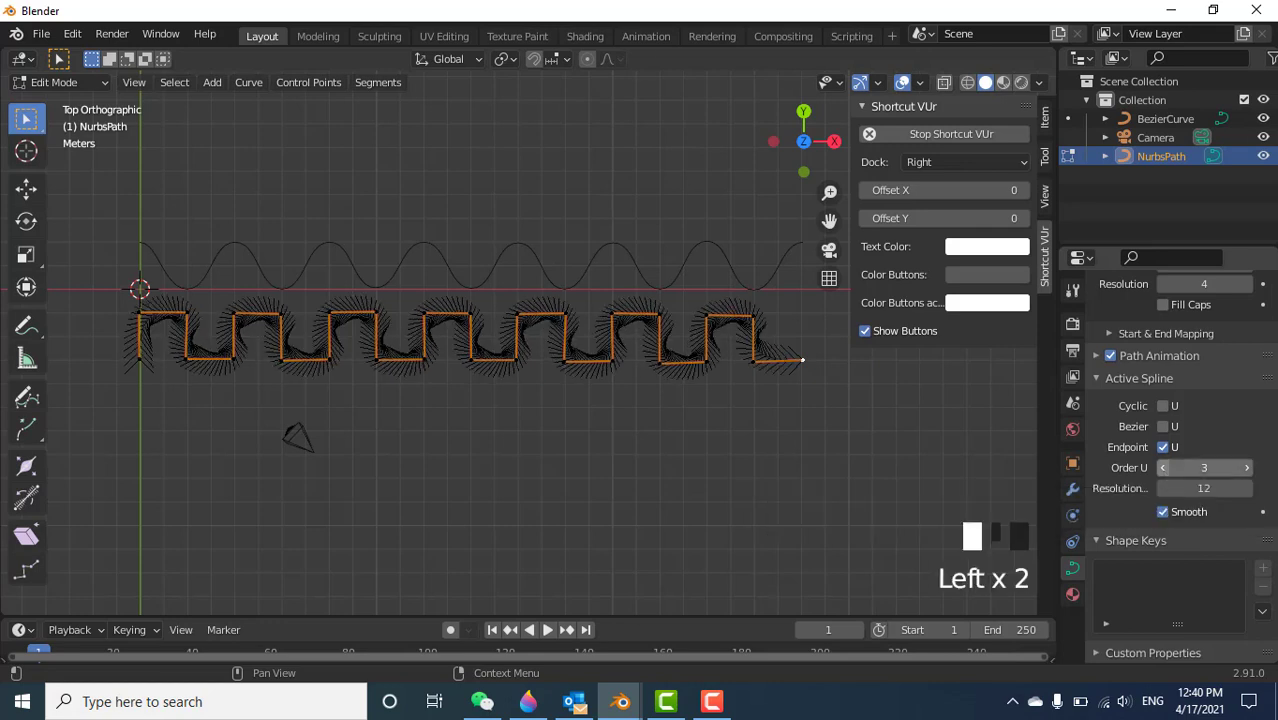
{"action": "left_click", "coordinate": [1163, 468]}
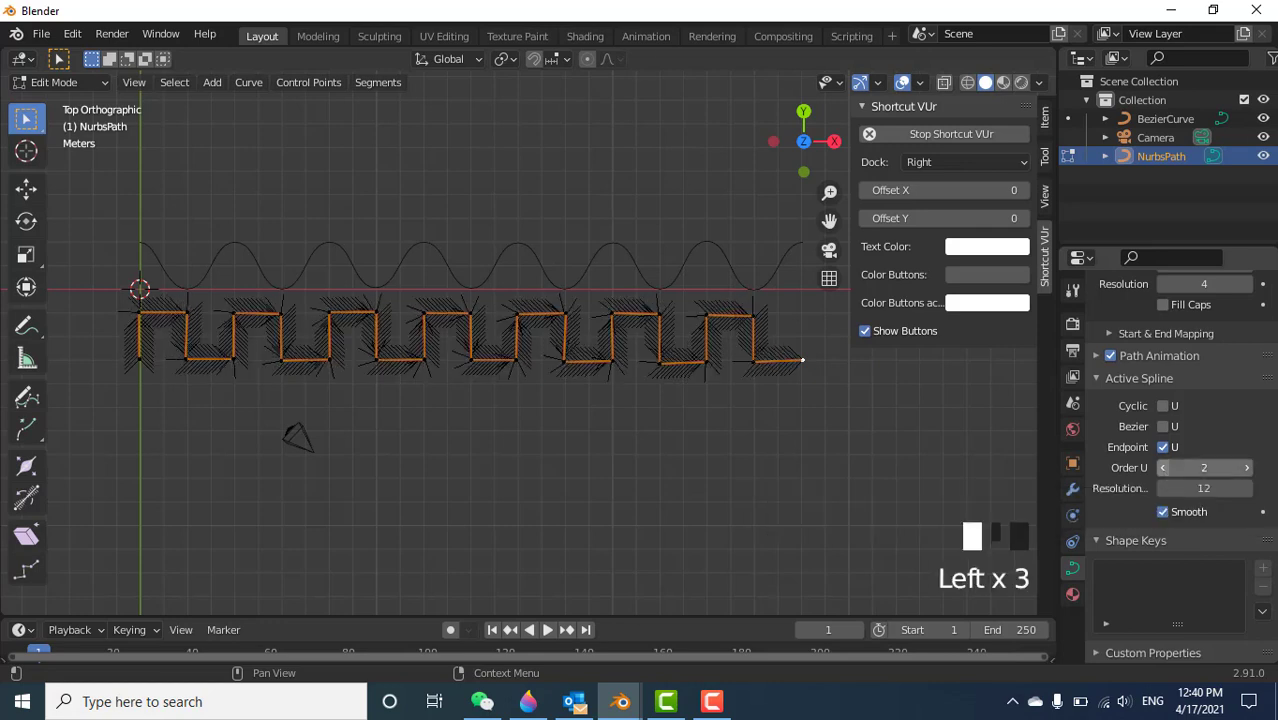
Try raising the path's Order U to 6, and lower it back to 2.
{"action": "left_click", "coordinate": [1245, 468]}
{"action": "left_click", "coordinate": [1245, 468]}
{"action": "left_click", "coordinate": [1245, 468]}
{"action": "left_click", "coordinate": [1245, 468]}
{"action": "left_click", "coordinate": [1245, 468]}
{"action": "left_click", "coordinate": [1245, 468]}
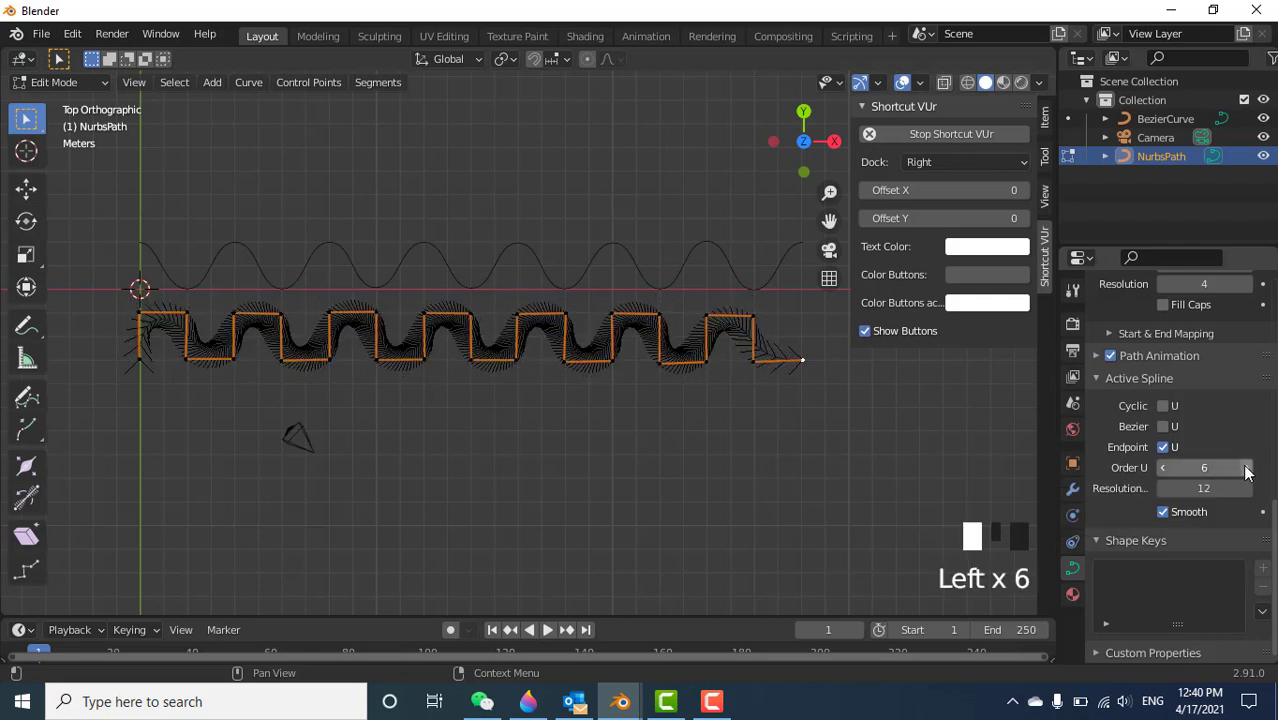
{"action": "left_click", "coordinate": [1245, 468]}
{"action": "left_click", "coordinate": [1245, 468]}
{"action": "left_click", "coordinate": [1245, 468]}
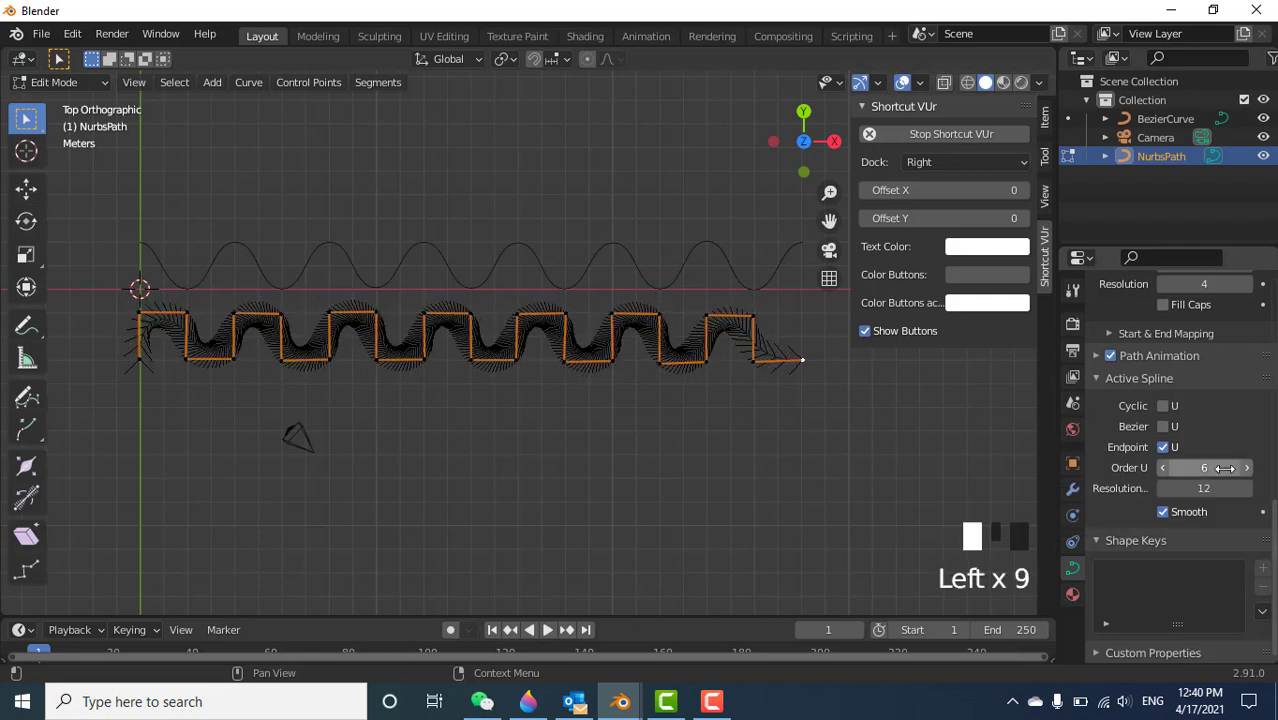
{"action": "left_click", "coordinate": [1162, 468]}
{"action": "left_click", "coordinate": [1162, 468]}
{"action": "left_click", "coordinate": [1162, 468]}
{"action": "left_click", "coordinate": [1162, 468]}
{"action": "left_click", "coordinate": [1162, 468]}
{"action": "left_click", "coordinate": [1162, 468]}
{"action": "left_click", "coordinate": [1162, 468]}
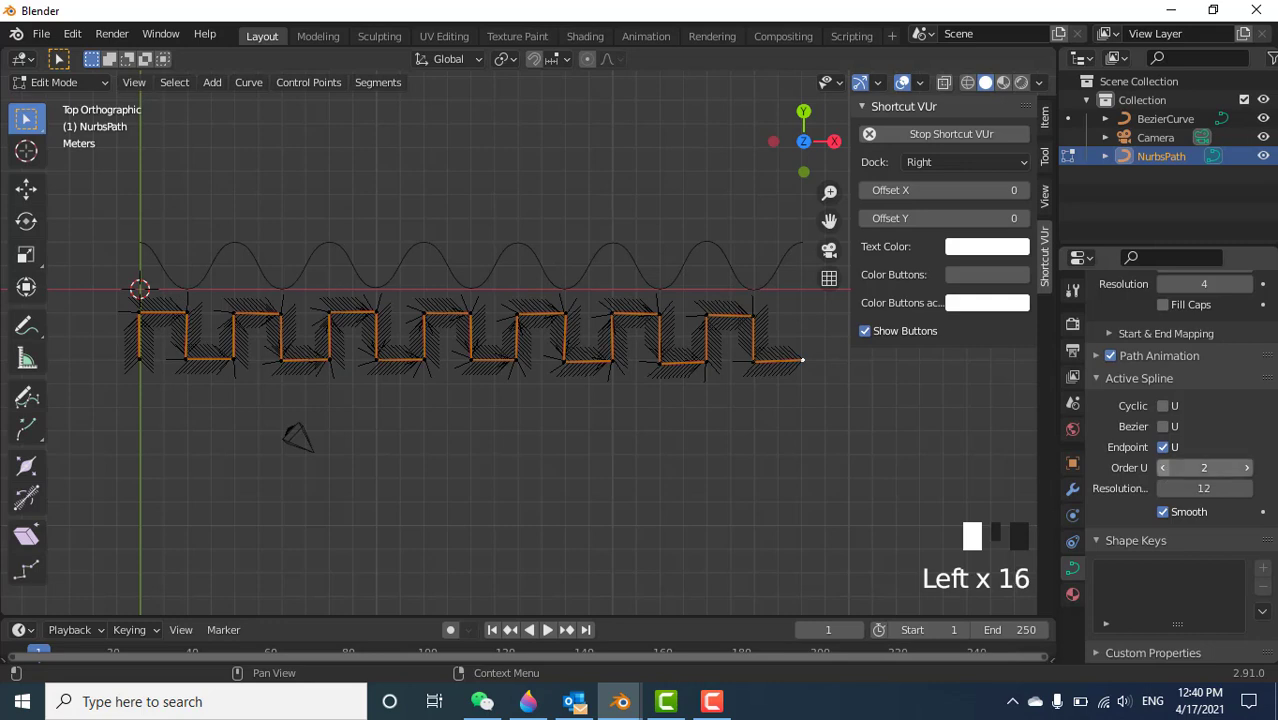
Deselect the path's control points and return to Object Mode.
{"action": "left_click", "coordinate": [653, 478]}
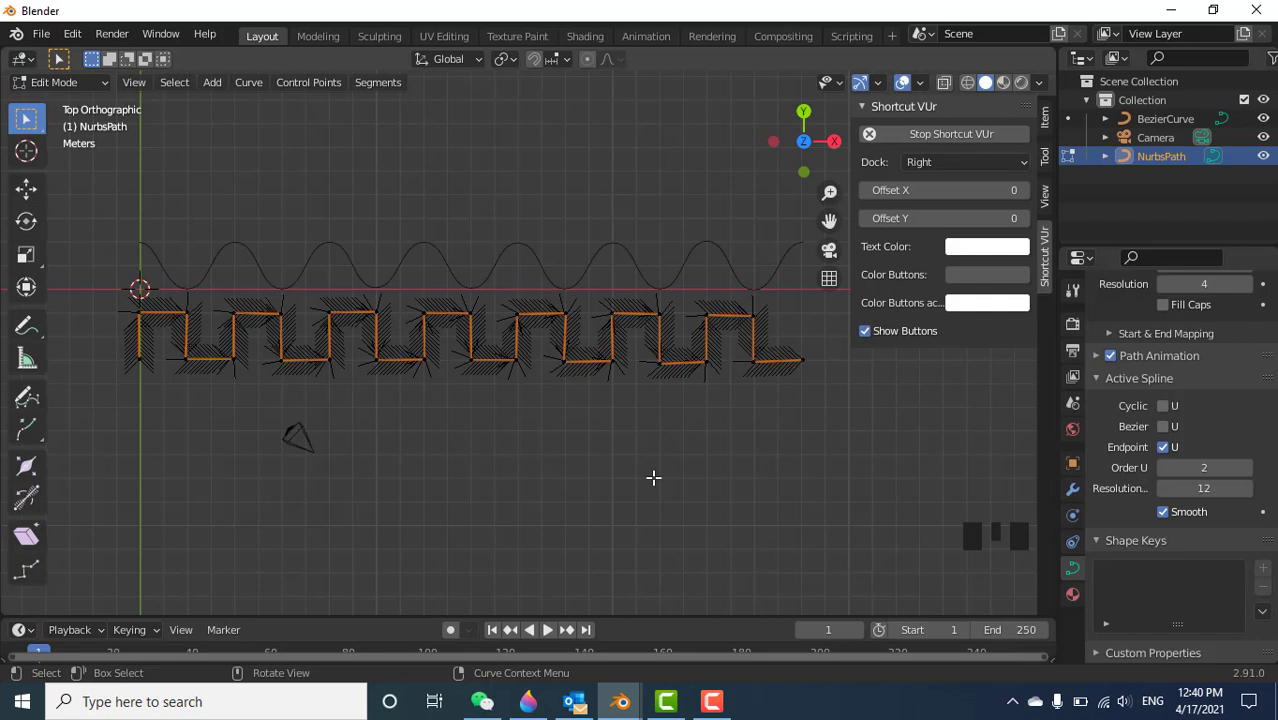
{"action": "left_click", "coordinate": [570, 482]}
{"action": "key", "text": "Tab"}
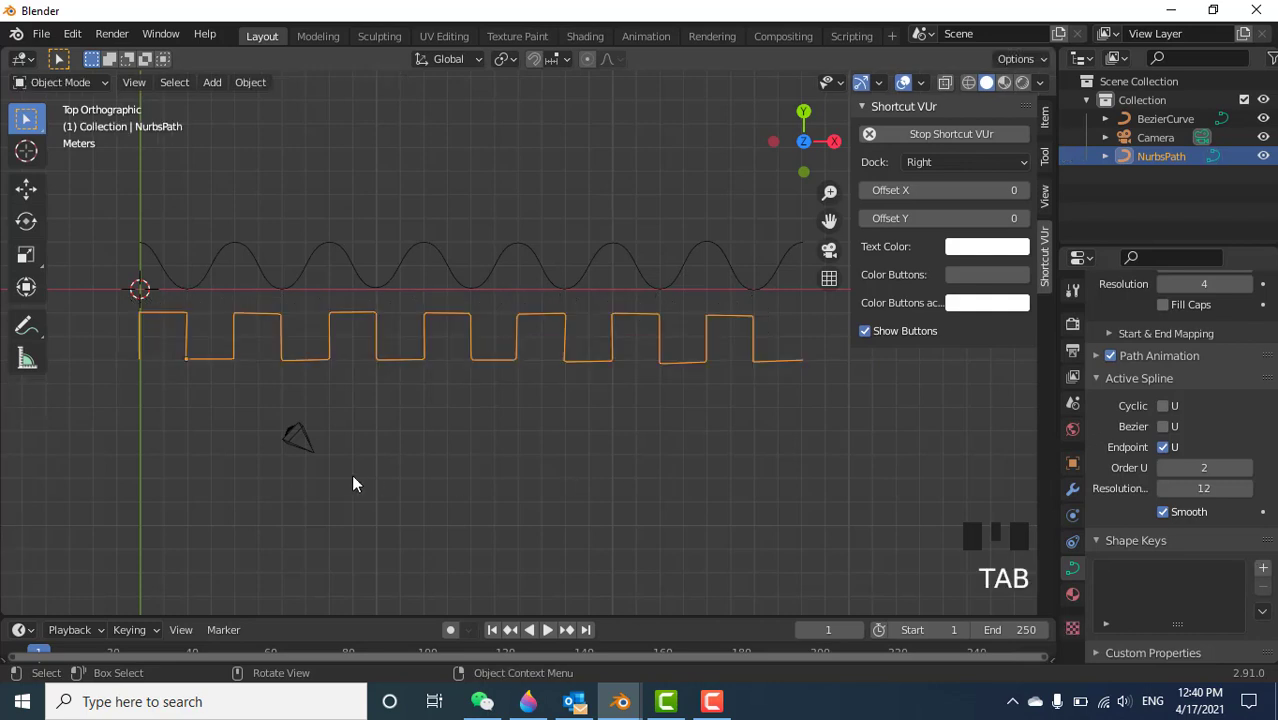
Add another Path curve at the 3D cursor.
{"action": "key", "text": "shift+a"}
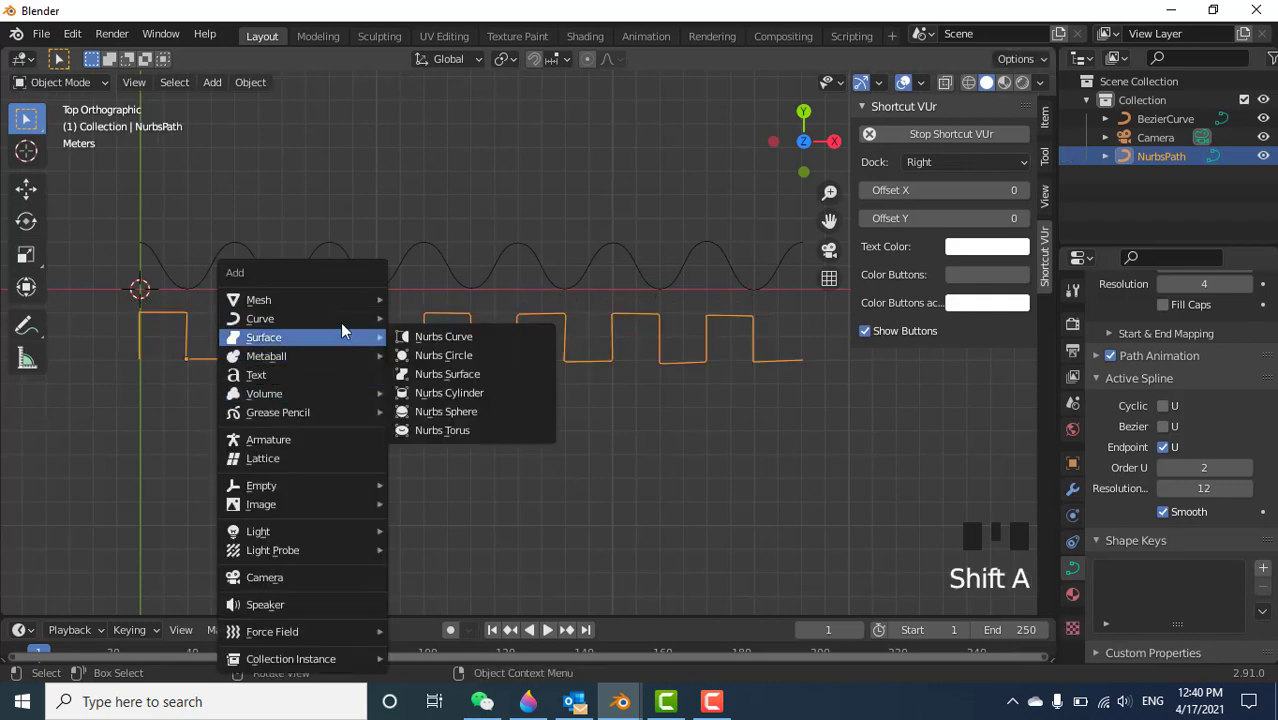
{"action": "mouse_move", "coordinate": [350, 318]}
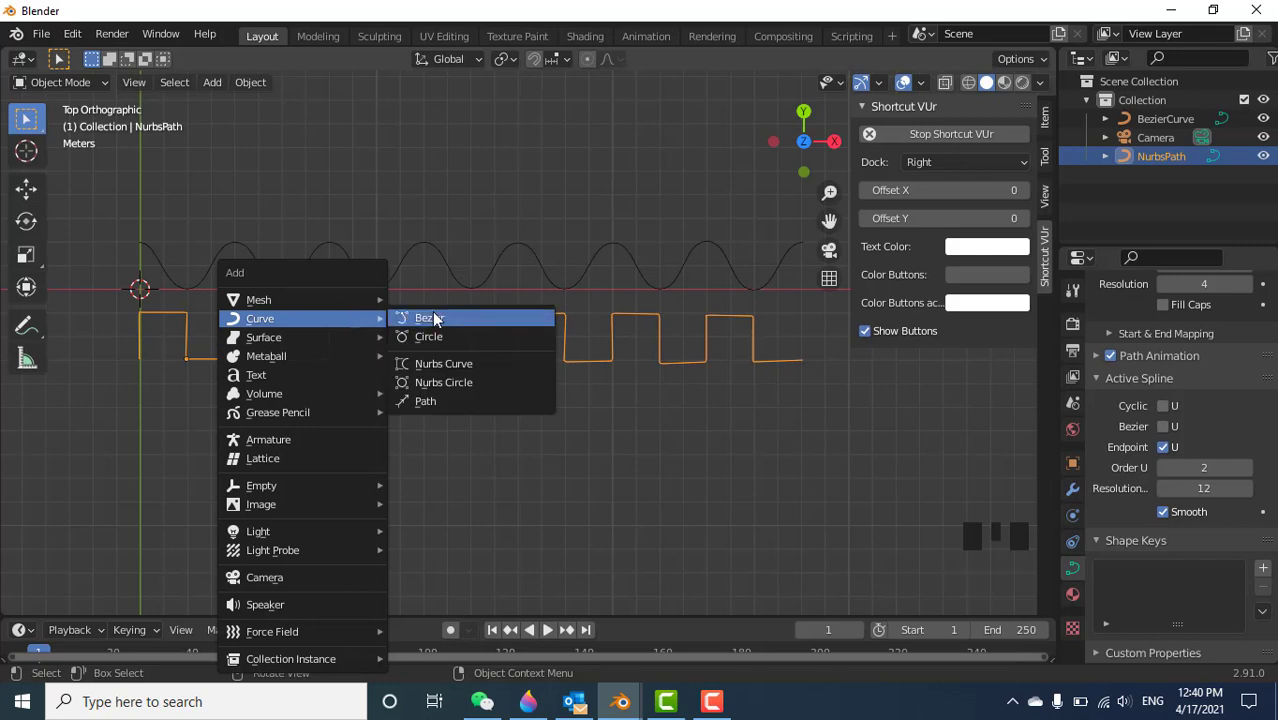
{"action": "left_click", "coordinate": [436, 401]}
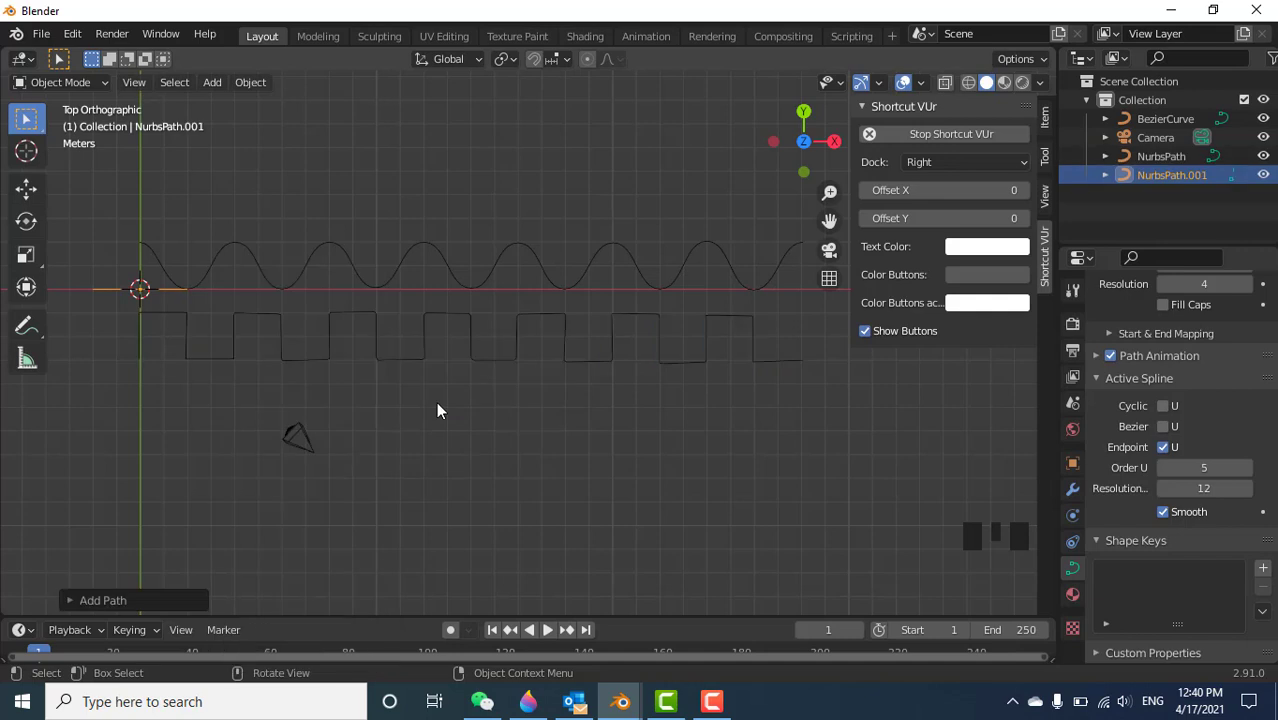
Move the new path below the square wave so that its start lines up with the Y axis.
{"action": "key", "text": "g"}
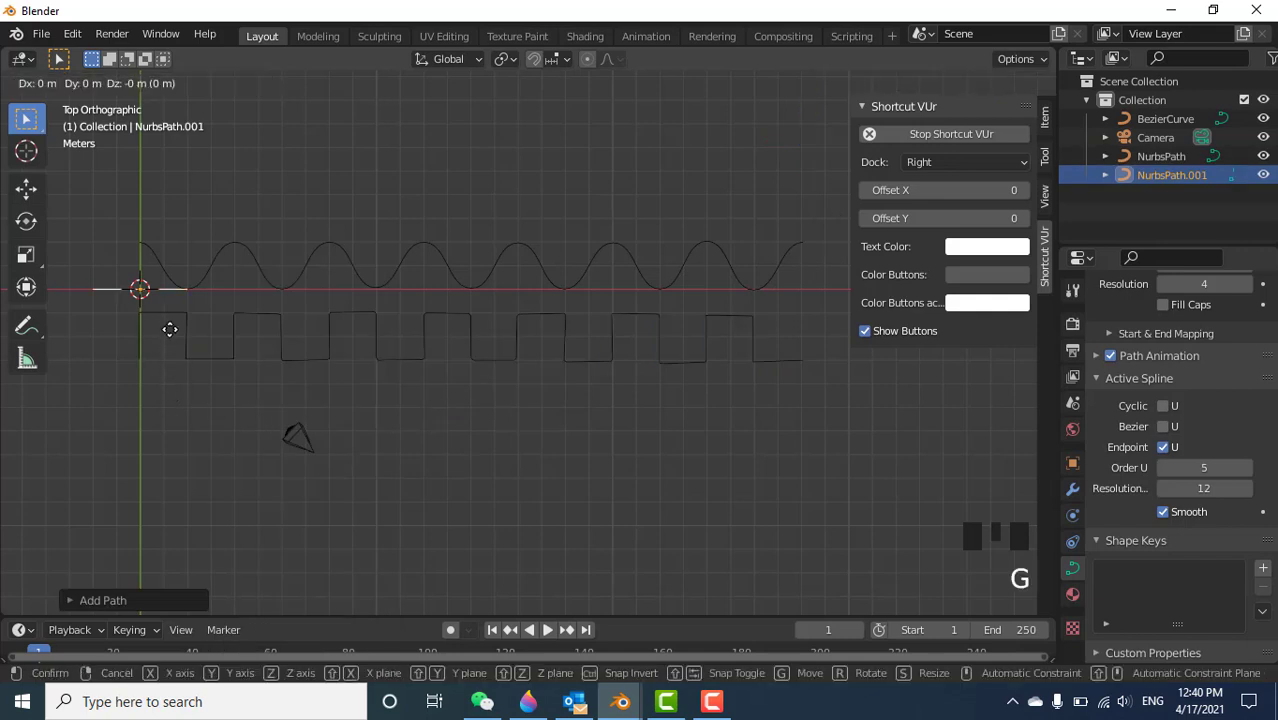
{"action": "left_click", "coordinate": [201, 464]}
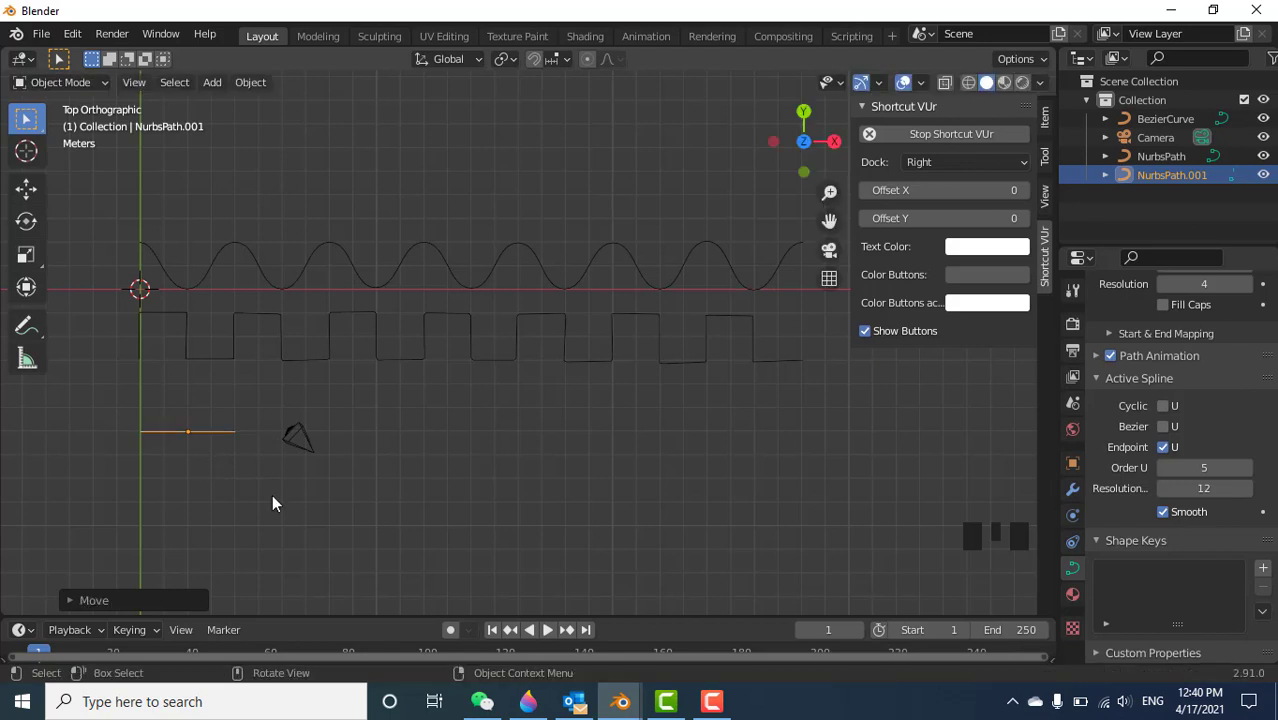
{"action": "scroll", "coordinate": [272, 503], "scroll_direction": "up", "scroll_amount": 3}
{"action": "left_click", "coordinate": [360, 468]}
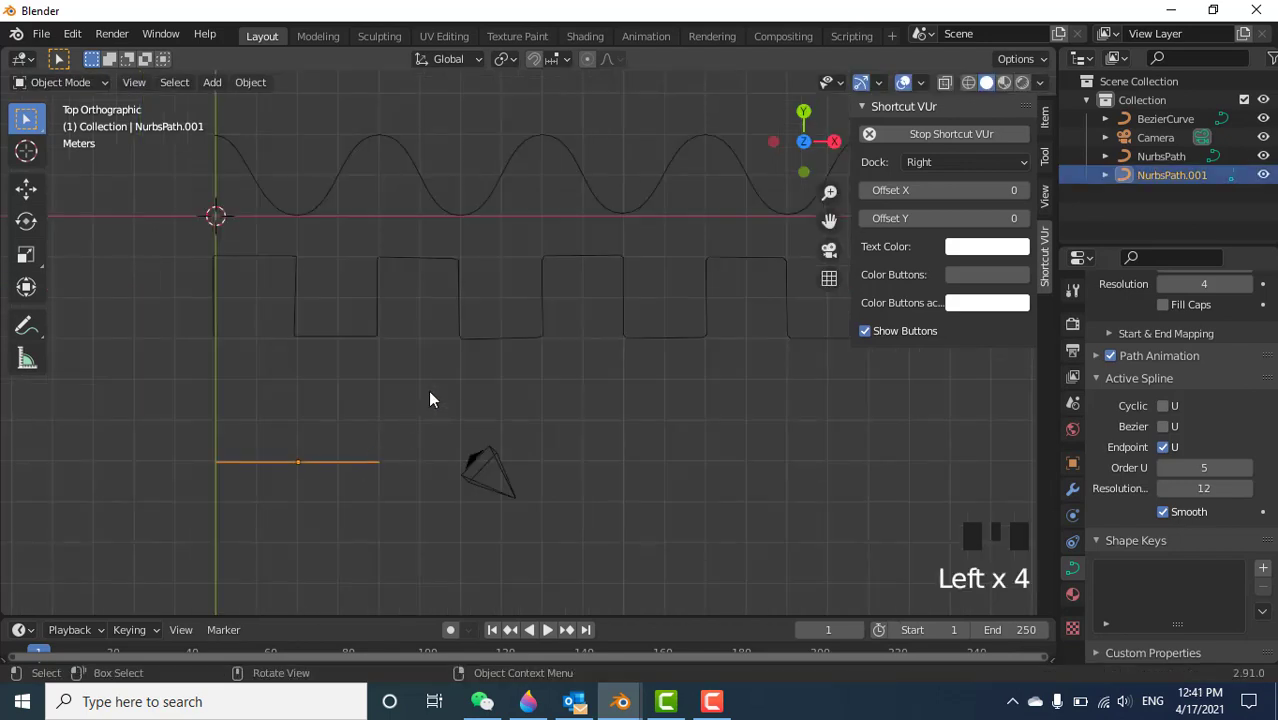
Enter Edit Mode on the path and move its second control point up and outward to form the first peak.
{"action": "key", "text": "Tab"}
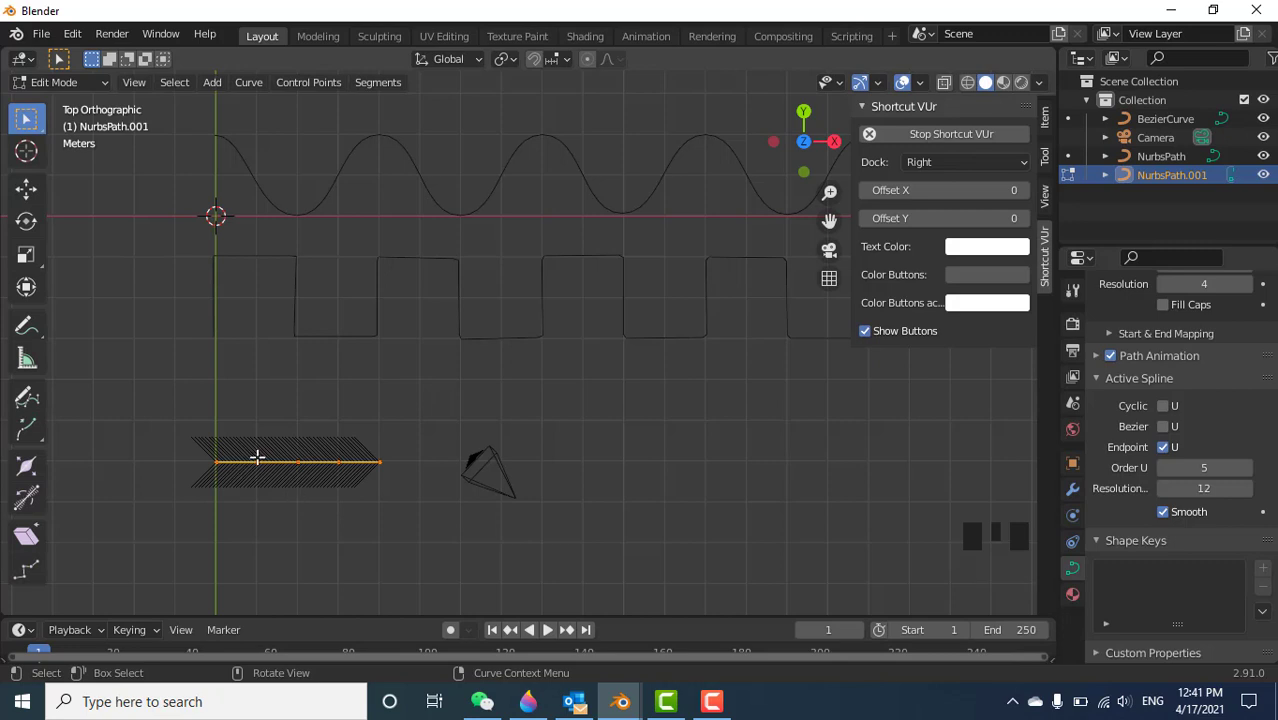
{"action": "left_click", "coordinate": [921, 83]}
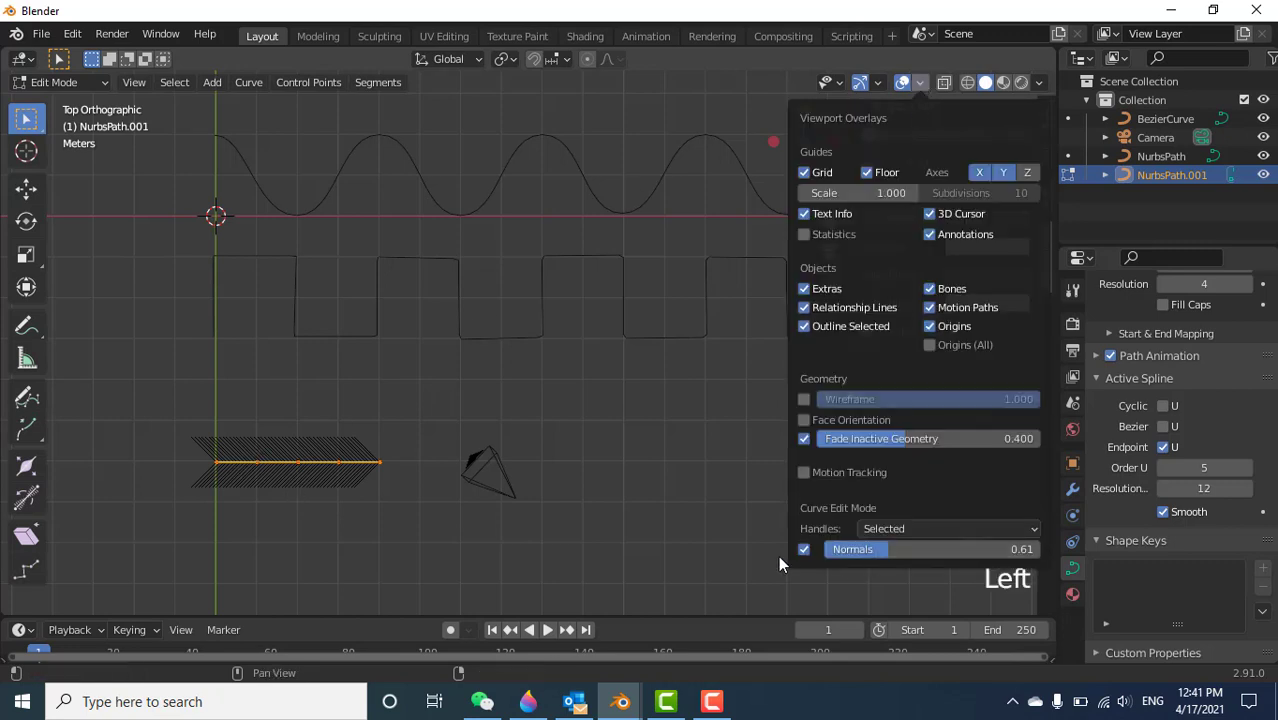
{"action": "left_click", "coordinate": [265, 387]}
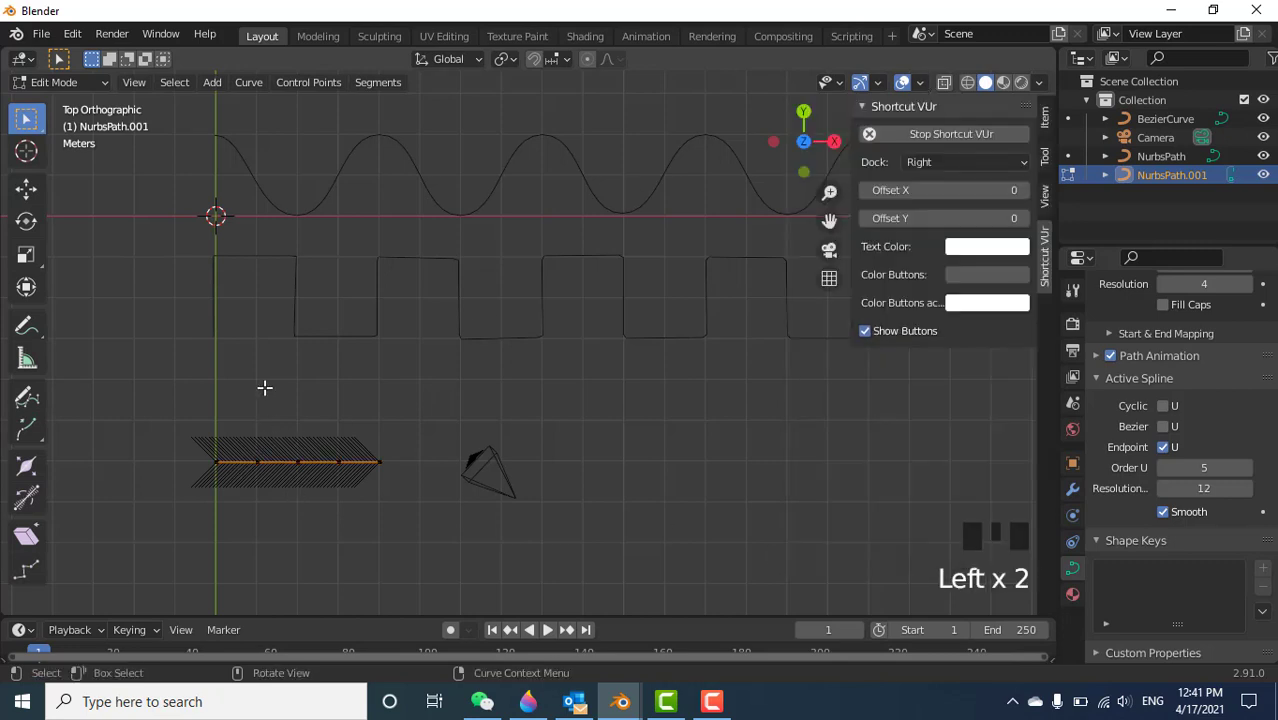
{"action": "left_click", "coordinate": [256, 463]}
{"action": "key", "text": "g"}
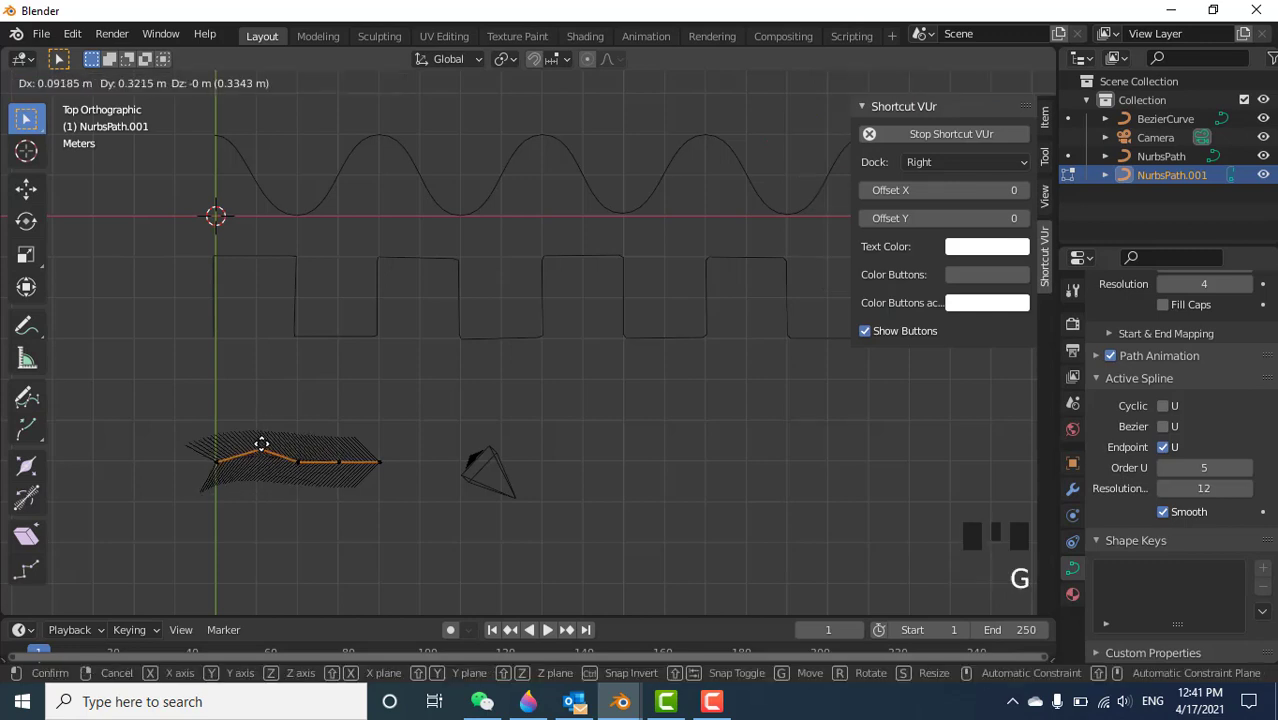
{"action": "left_click", "coordinate": [295, 379]}
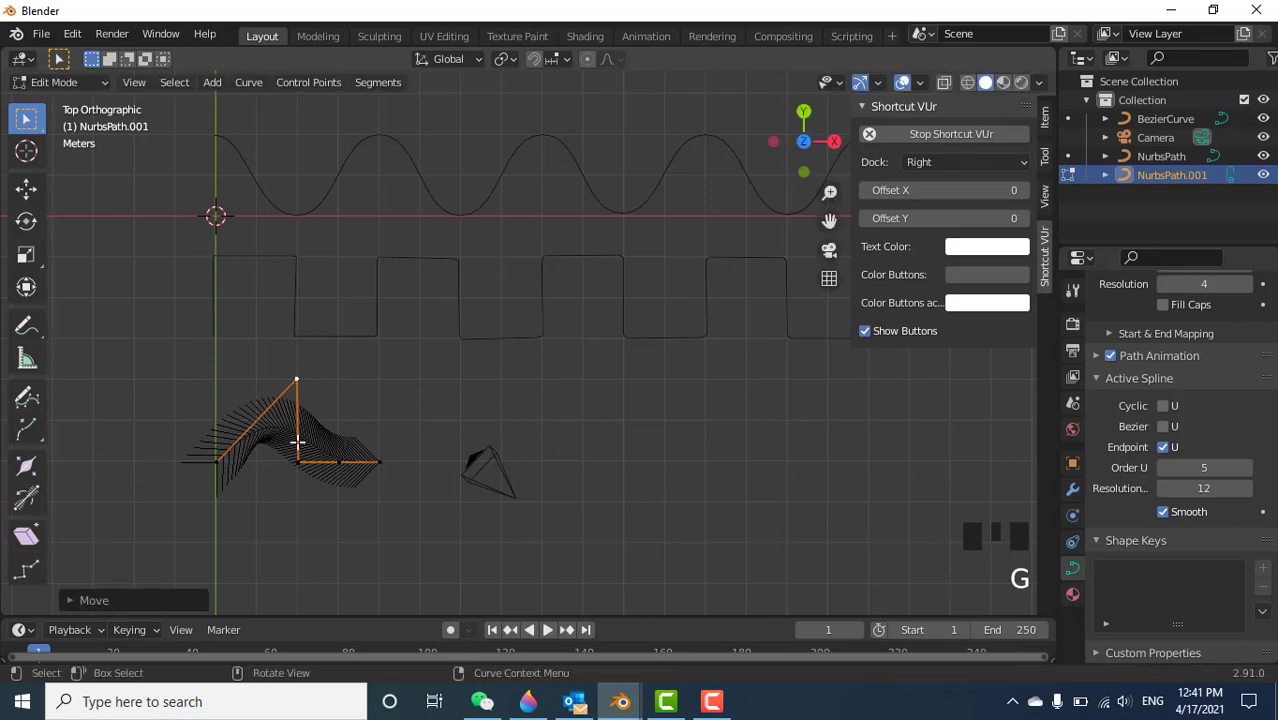
Extend the path's end point outward along X and raise the fourth control point into a rough second peak.
{"action": "left_click", "coordinate": [378, 461]}
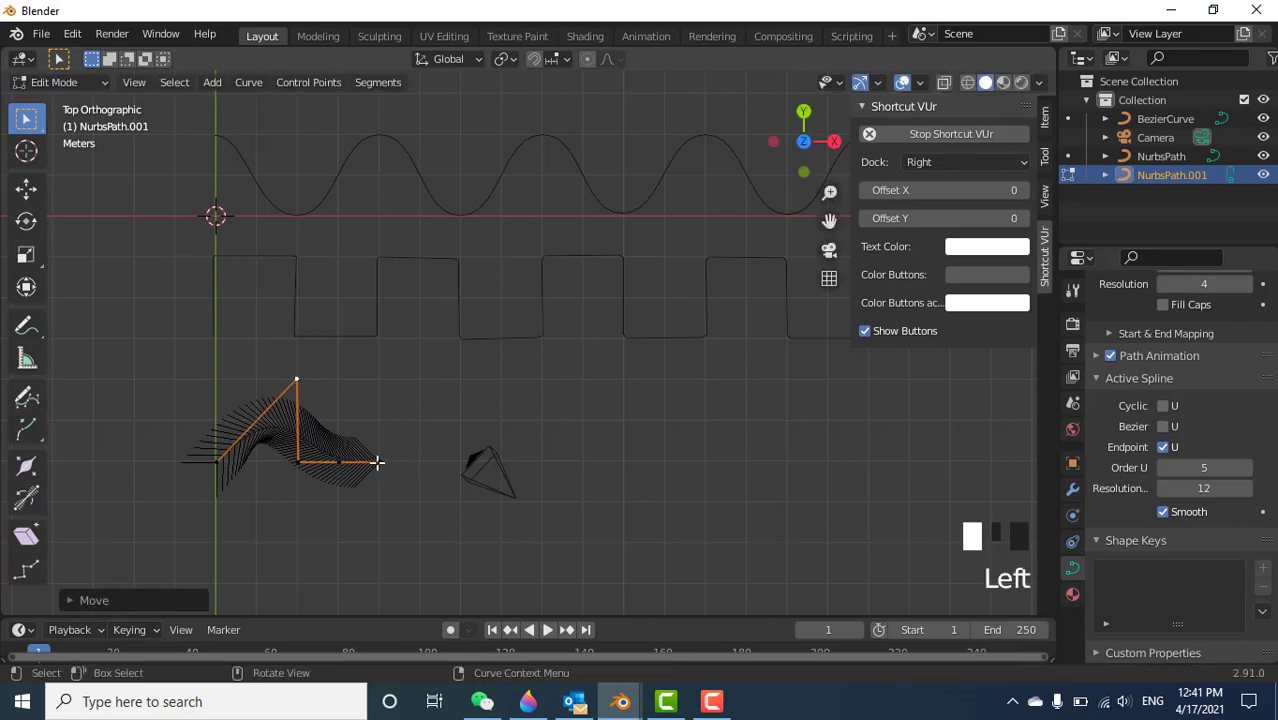
{"action": "key", "text": "g"}
{"action": "left_click", "coordinate": [462, 453]}
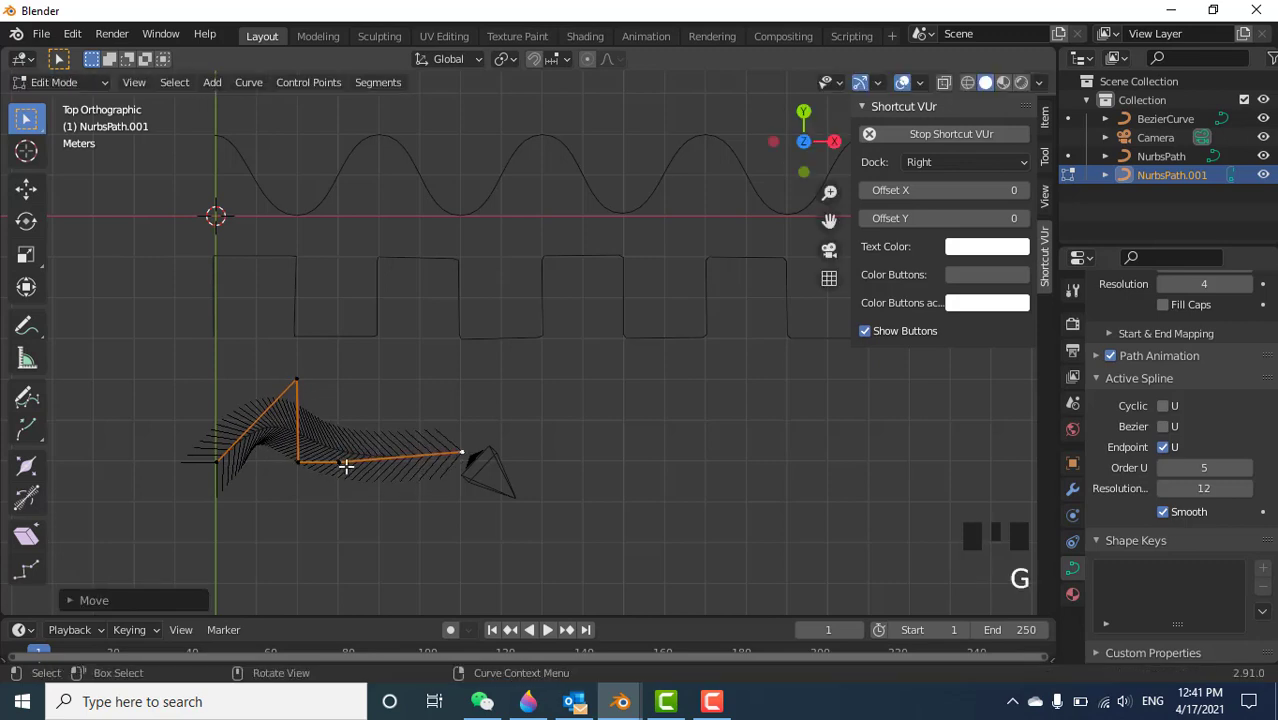
{"action": "key", "text": "g"}
{"action": "left_click", "coordinate": [427, 410]}
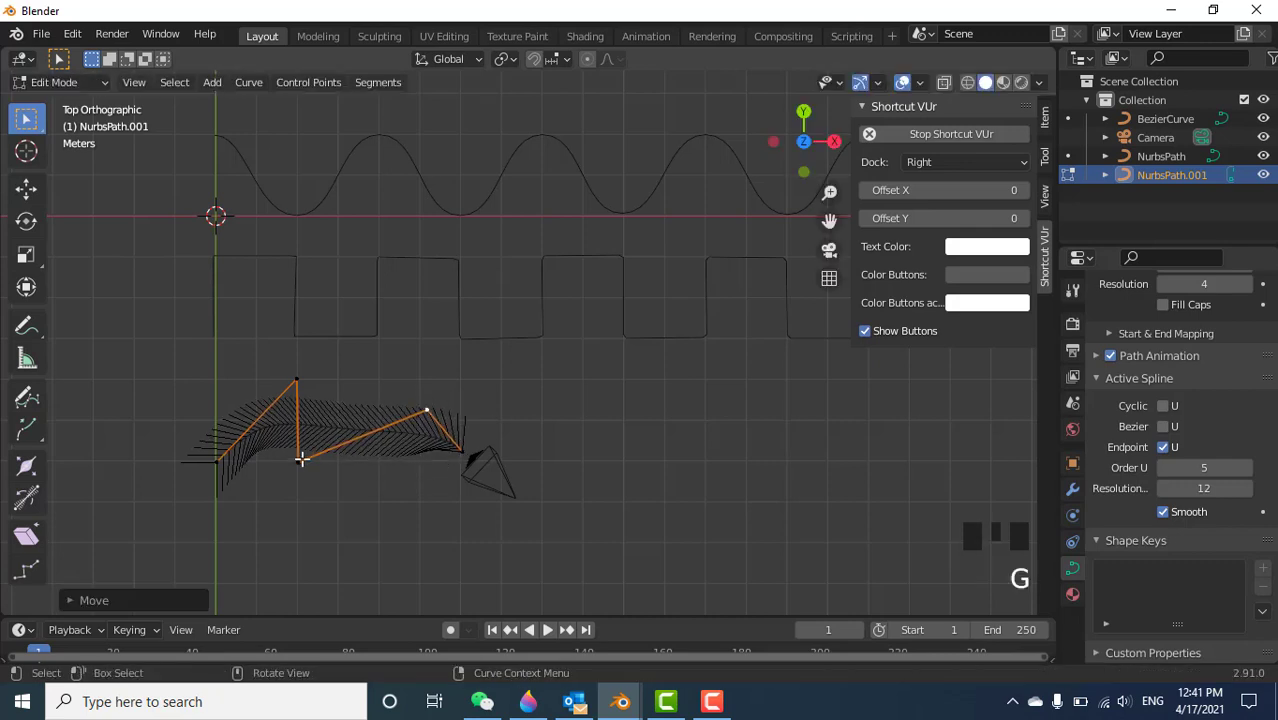
Move the middle control point along the baseline to form the first valley between the two peaks.
{"action": "left_click", "coordinate": [298, 463]}
{"action": "key", "text": "g"}
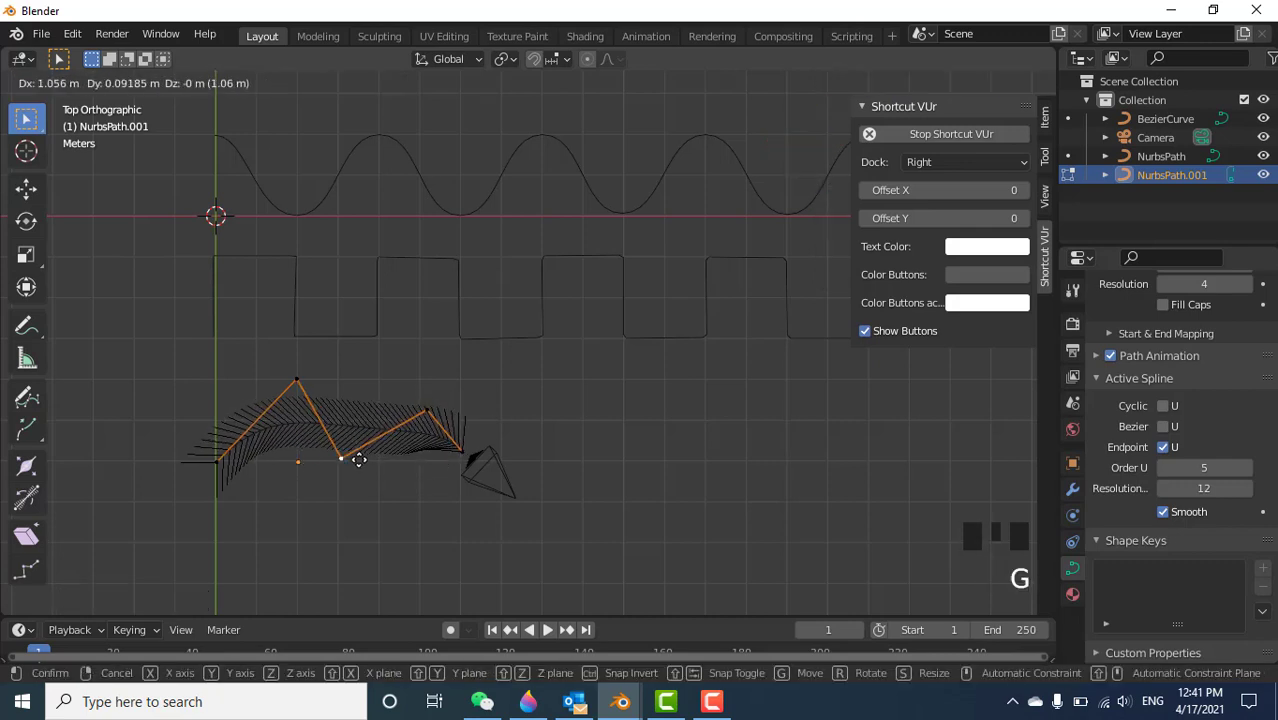
{"action": "left_click", "coordinate": [375, 462]}
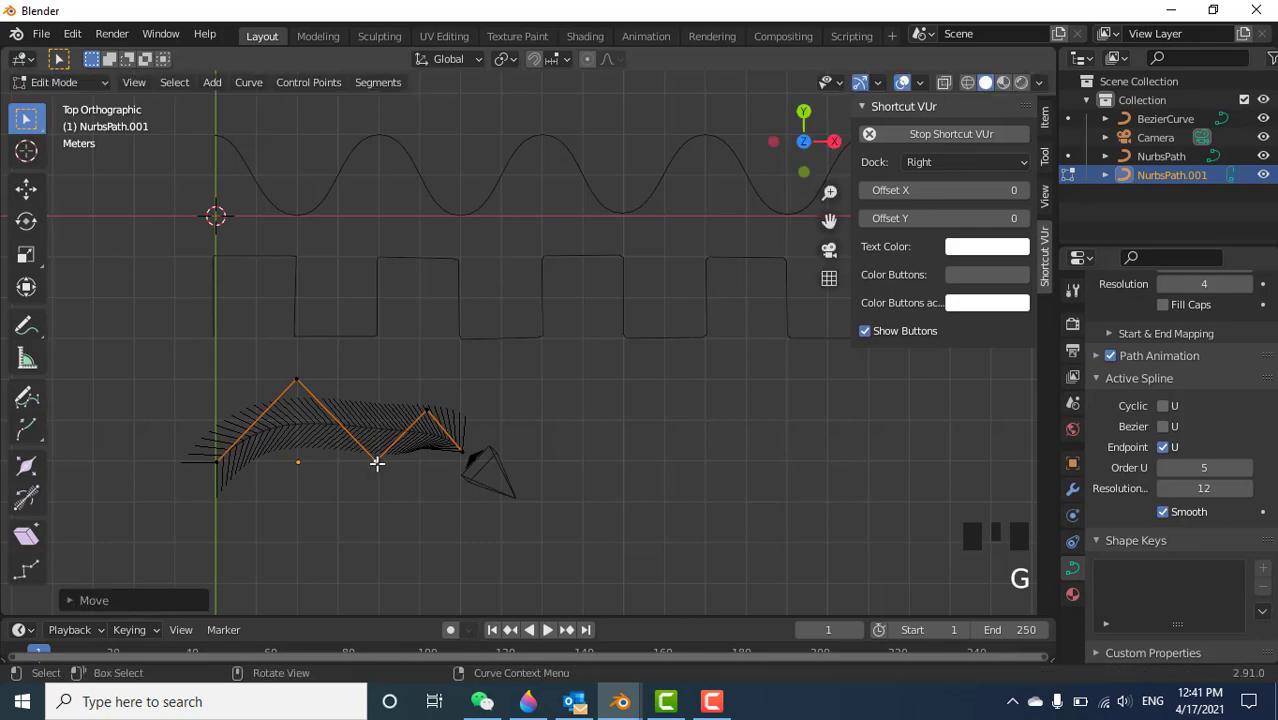
Move the fourth control point level with the first peak and place the end point at the next valley on the baseline.
{"action": "left_click", "coordinate": [426, 410]}
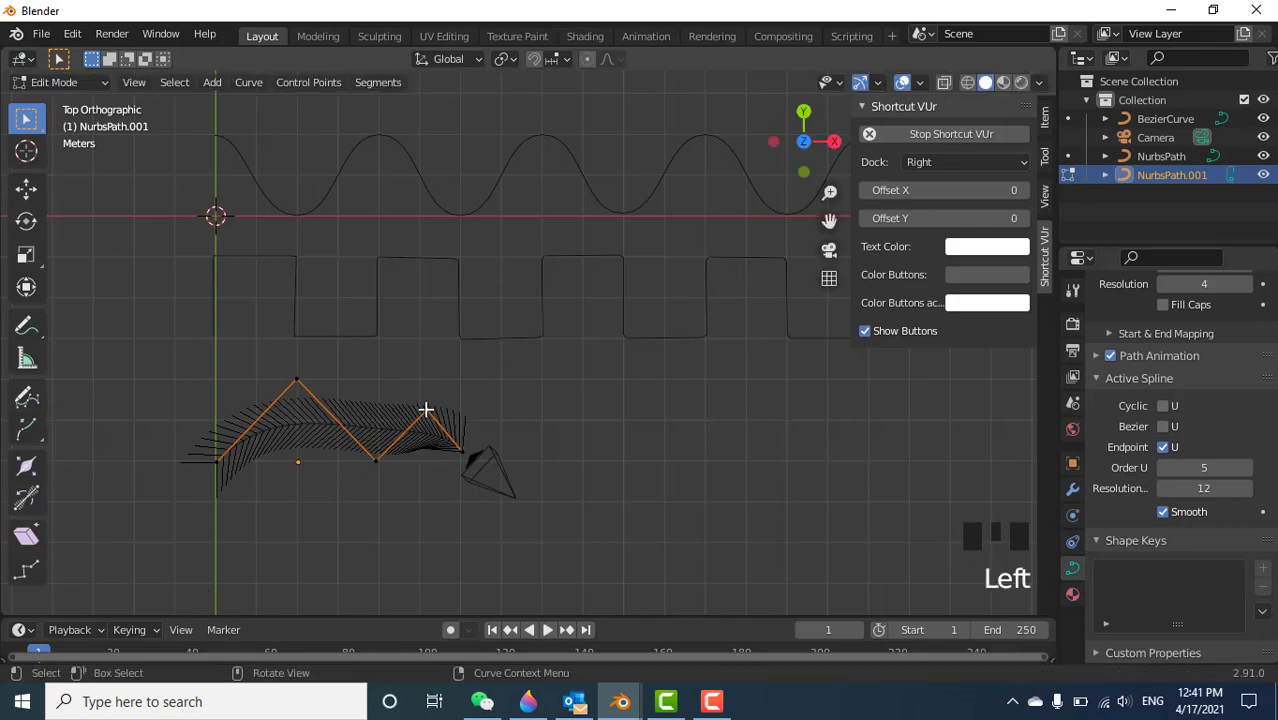
{"action": "key", "text": "g"}
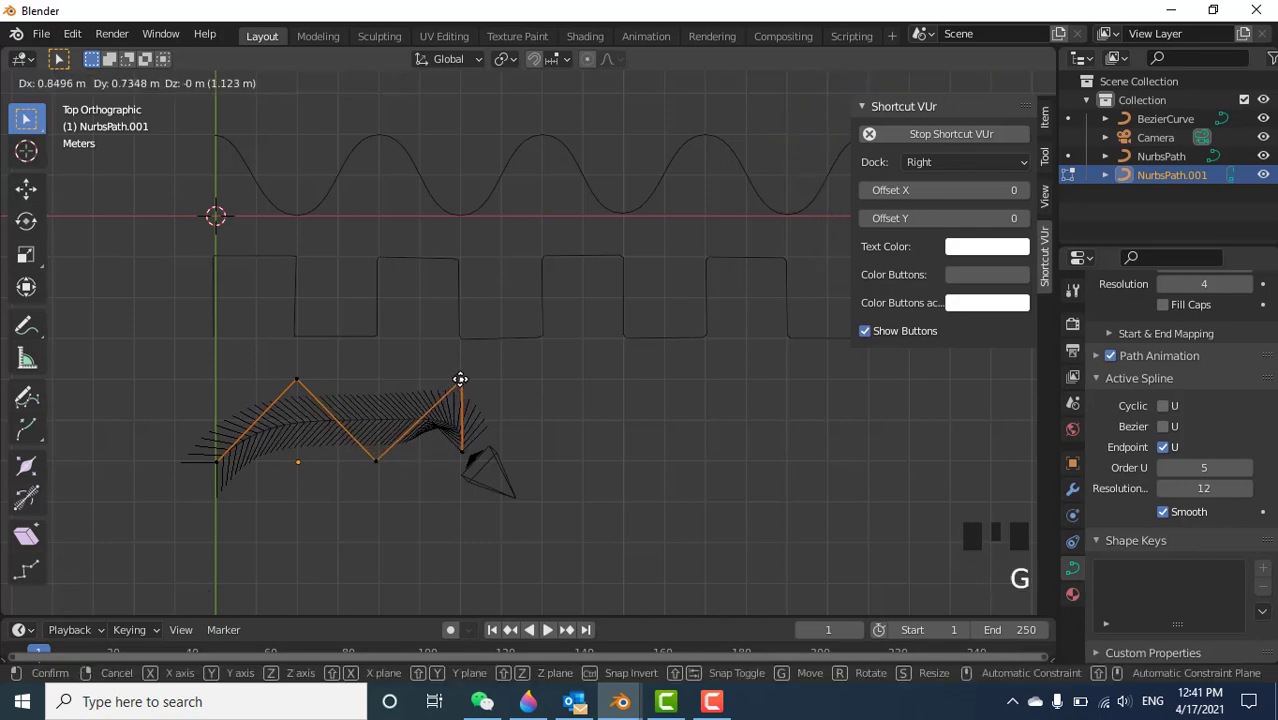
{"action": "left_click", "coordinate": [460, 380]}
{"action": "left_click", "coordinate": [461, 453]}
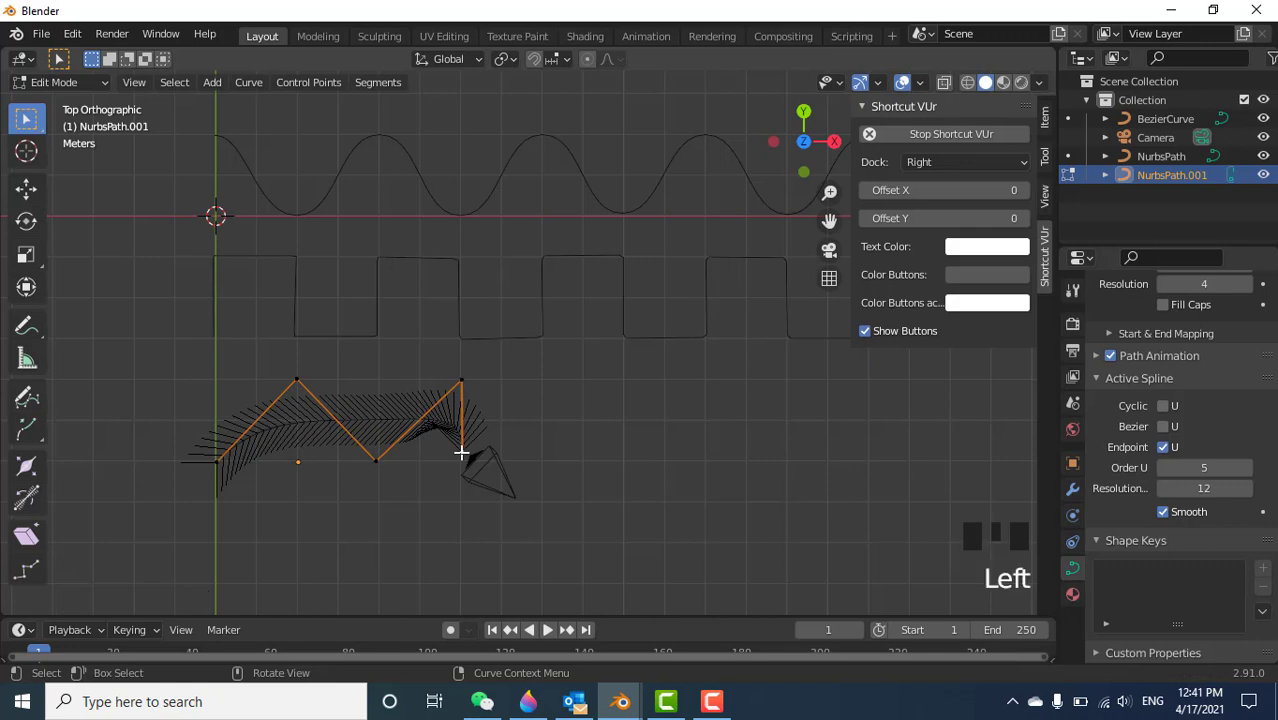
{"action": "key", "text": "g"}
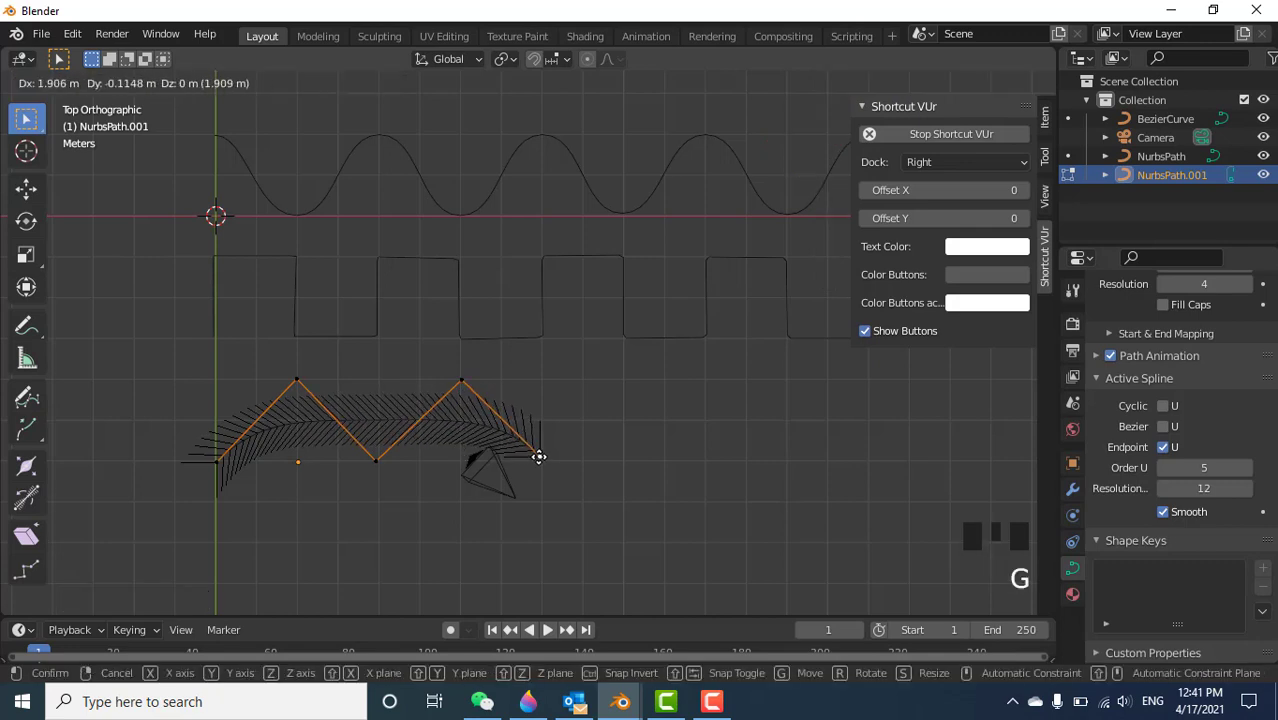
{"action": "left_click", "coordinate": [541, 460]}
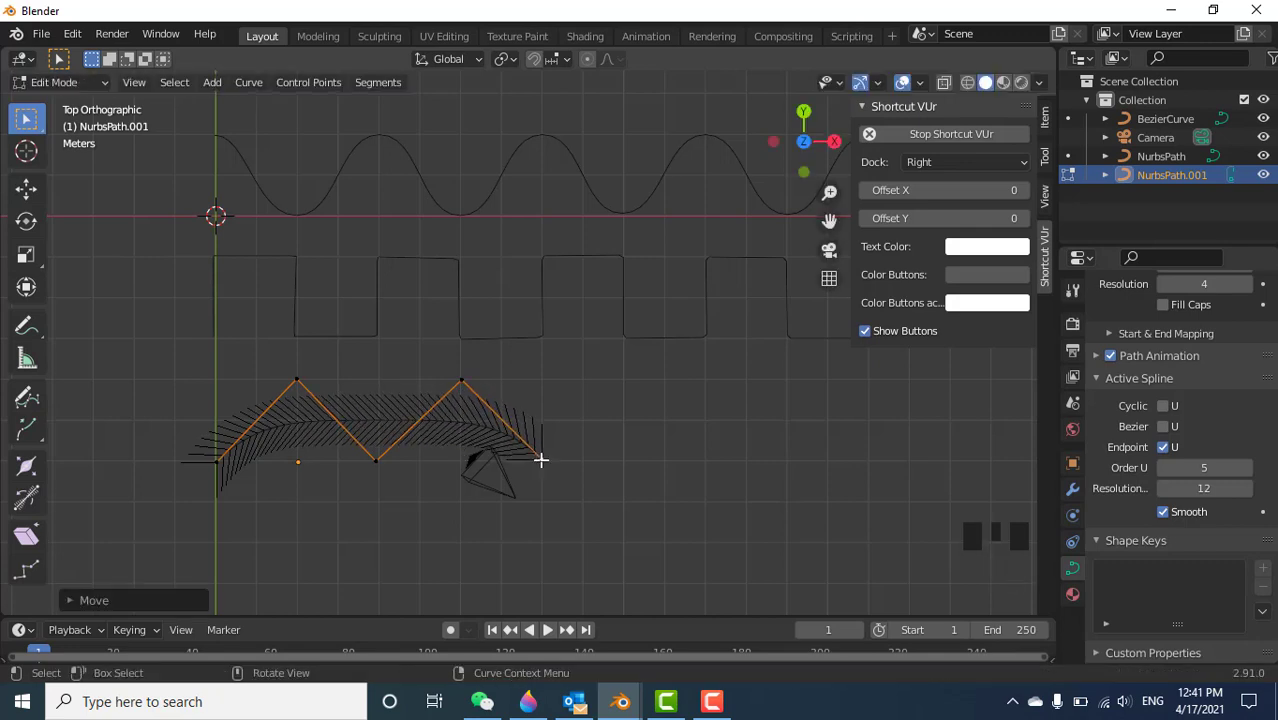
Extrude alternating peaks and valleys from the end point until the zigzag has seven peaks and matches the length of the waves above.
{"action": "key", "text": "e"}
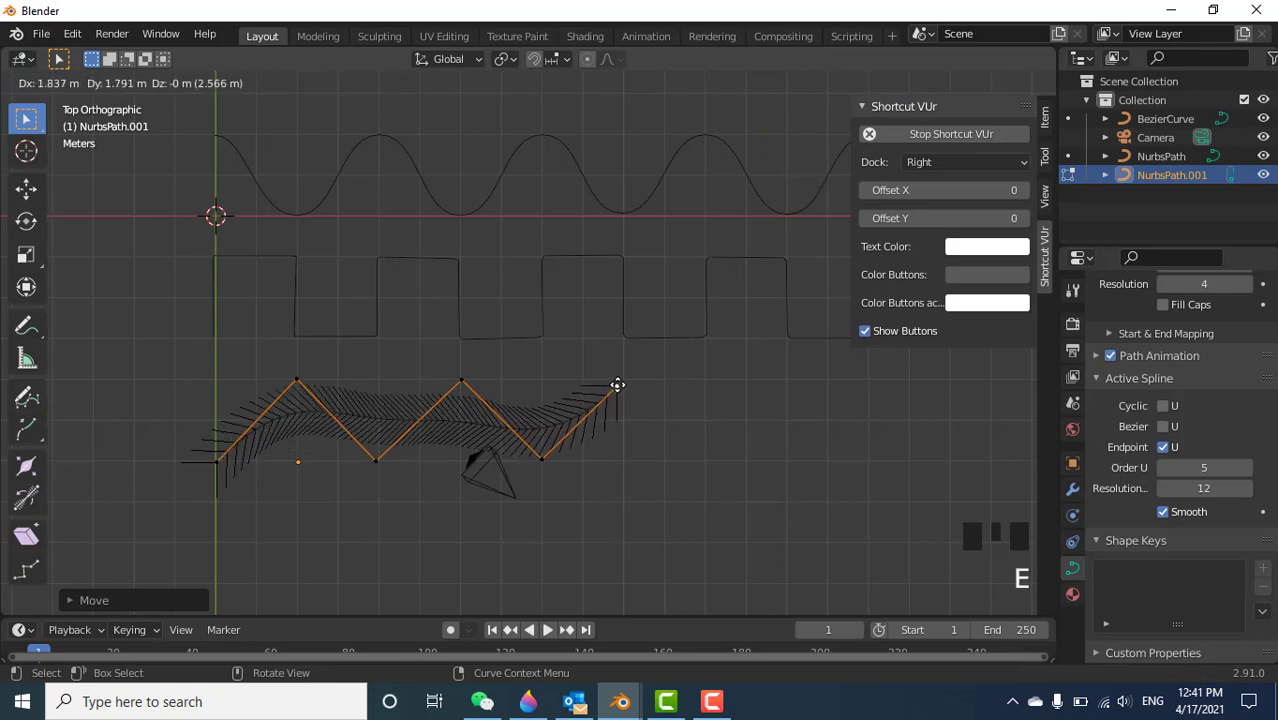
{"action": "left_click", "coordinate": [621, 380]}
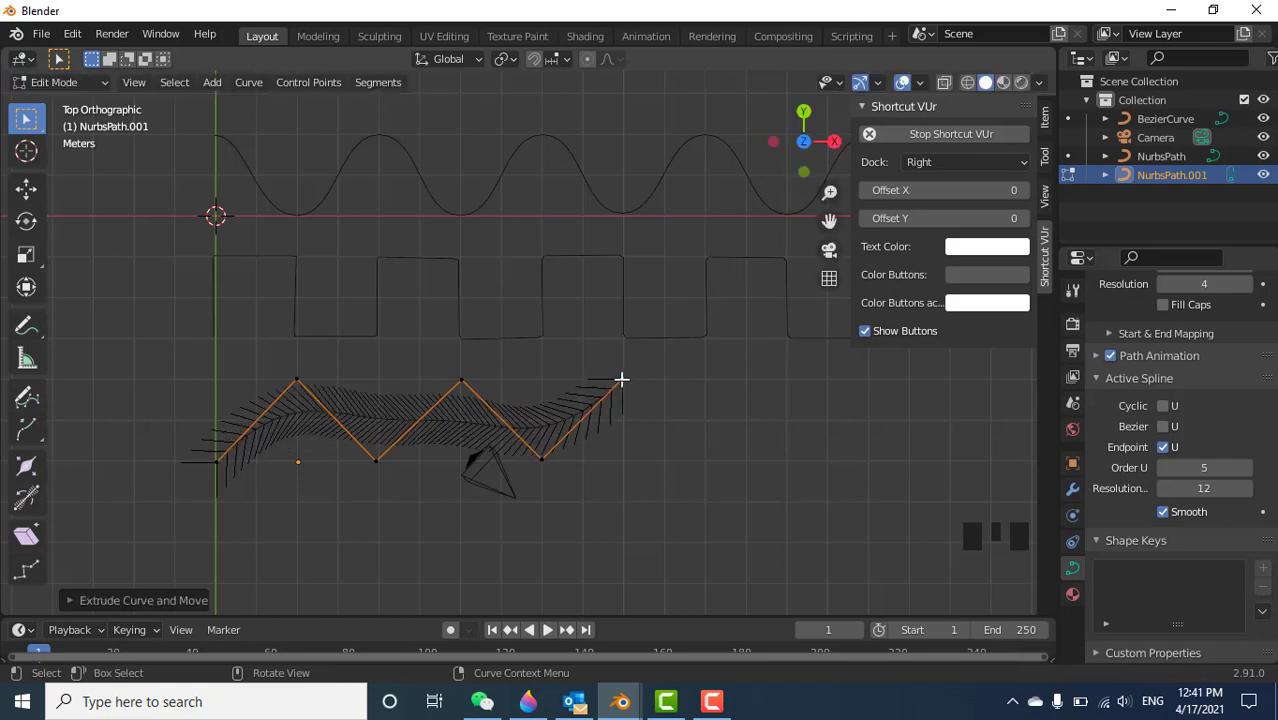
{"action": "key", "text": "e"}
{"action": "scroll", "coordinate": [382, 405], "scroll_direction": "down", "scroll_amount": 4}
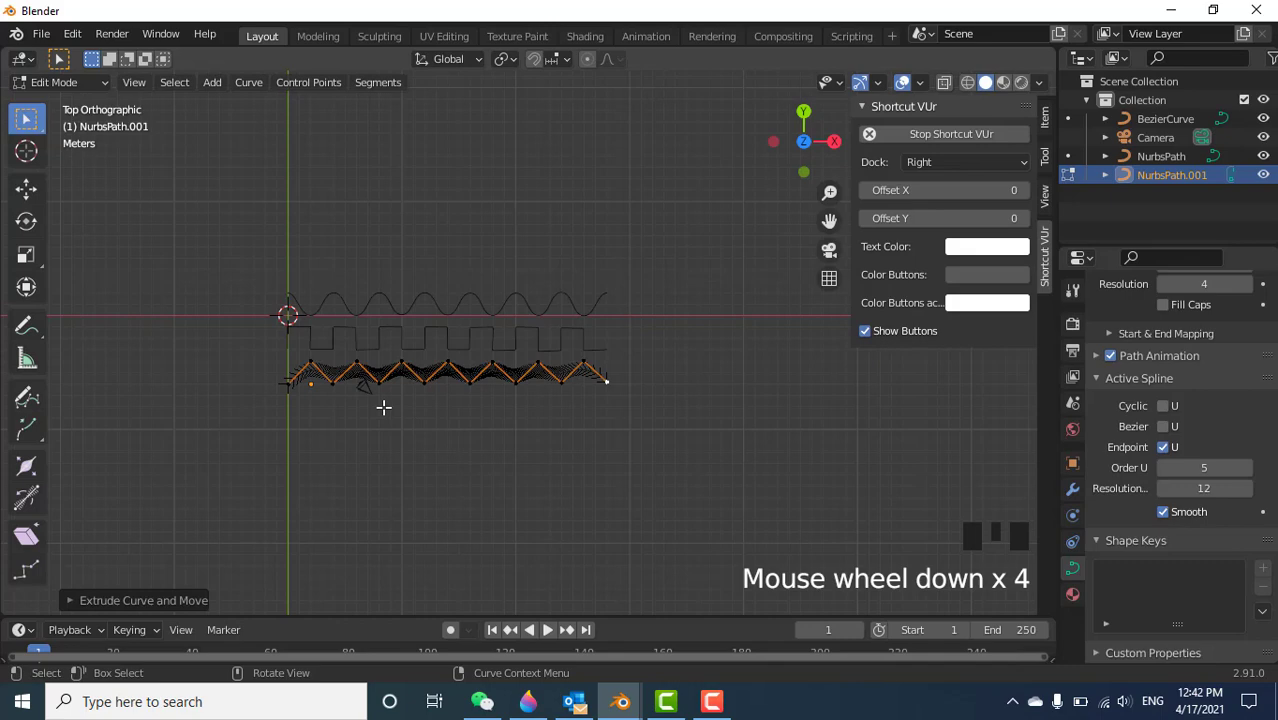
{"action": "scroll", "coordinate": [365, 385], "scroll_direction": "up", "scroll_amount": 2}
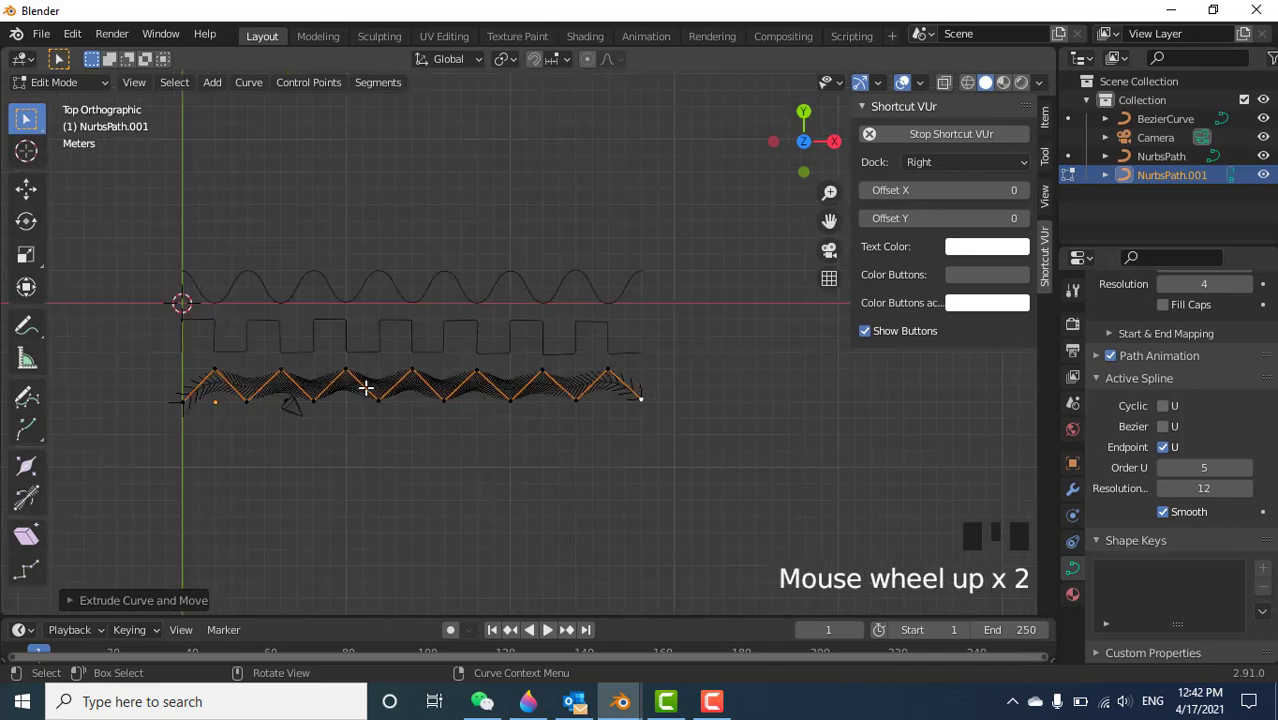
{"action": "scroll", "coordinate": [200, 400], "scroll_direction": "up", "scroll_amount": 3}
{"action": "scroll", "coordinate": [557, 403], "scroll_direction": "down", "scroll_amount": 3}
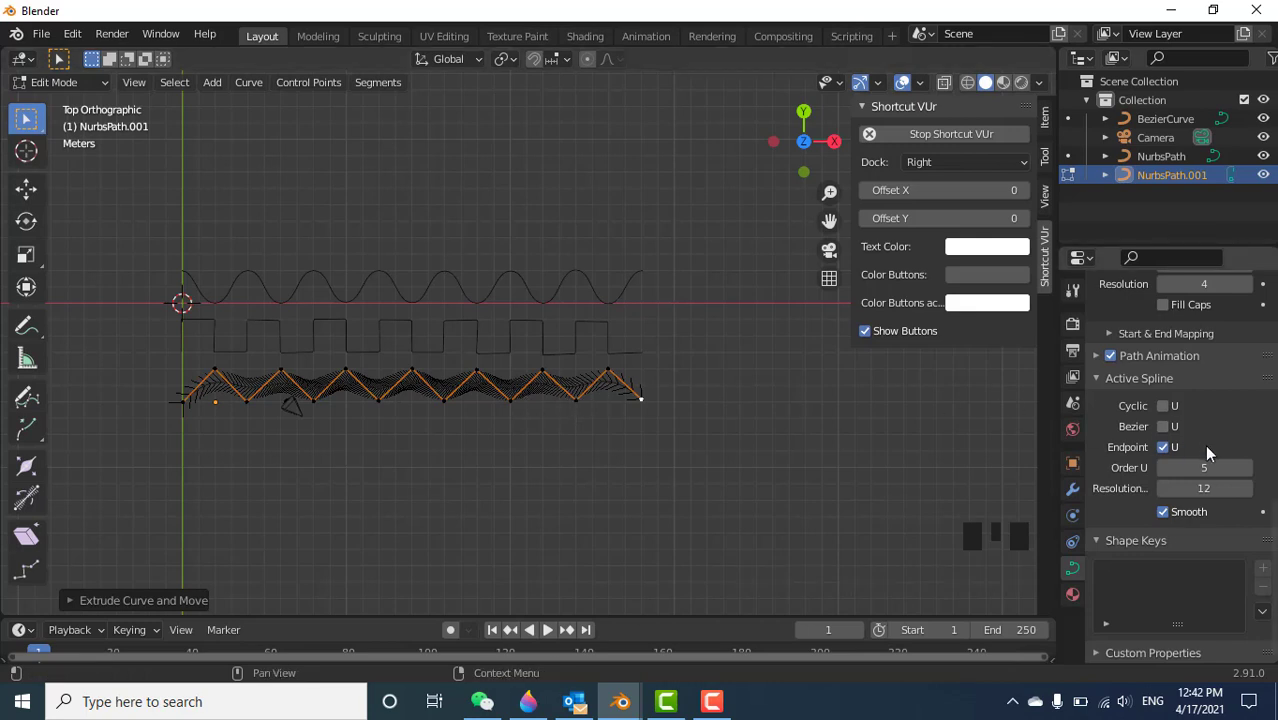
Set the zigzag path's Order U to 2, deselect its control points and return to Object Mode.
{"action": "left_click_drag", "start_coordinate": [1214, 468], "coordinate": [1172, 468]}
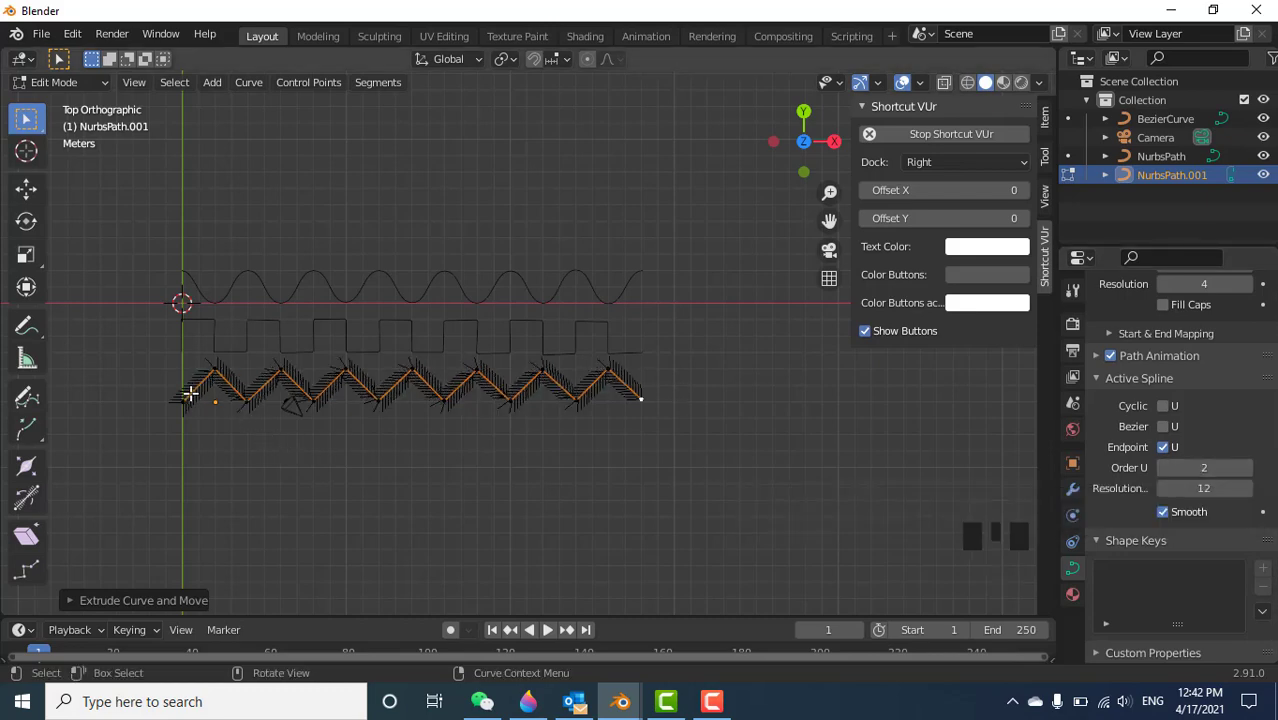
{"action": "scroll", "coordinate": [57, 368], "scroll_direction": "up", "scroll_amount": 2}
{"action": "scroll", "coordinate": [653, 375], "scroll_direction": "down", "scroll_amount": 1}
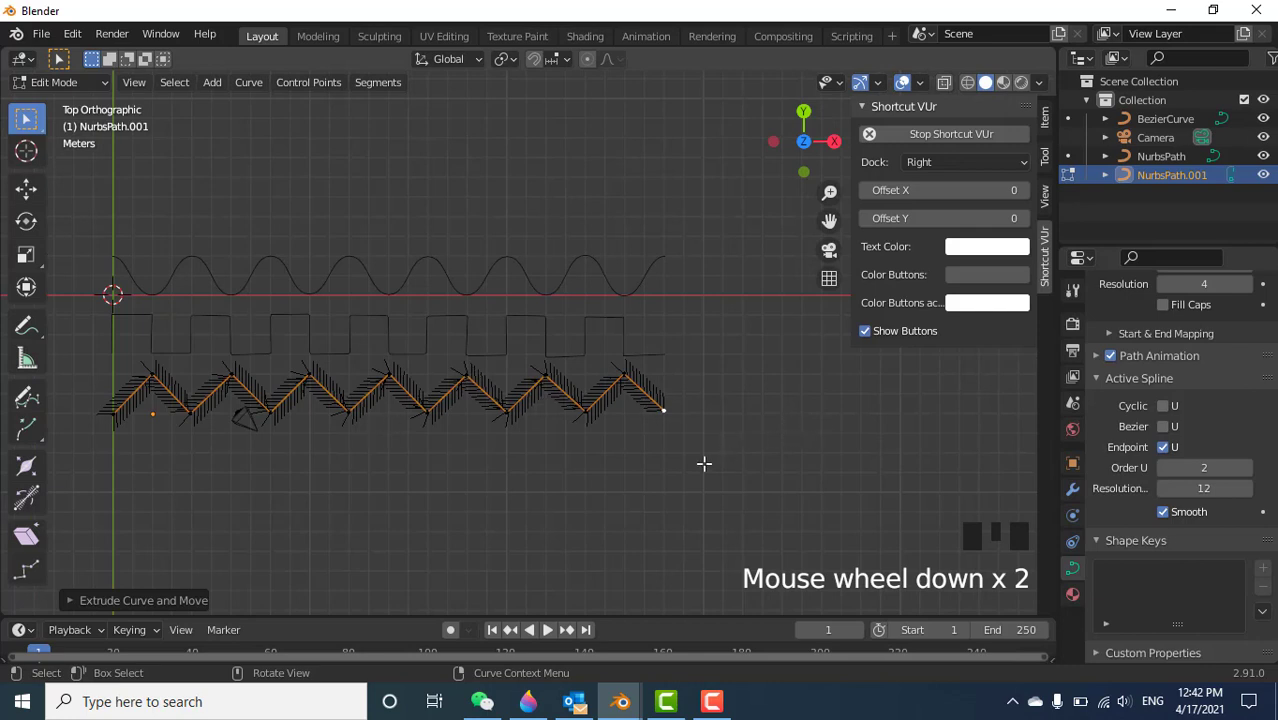
{"action": "key", "text": "Left"}
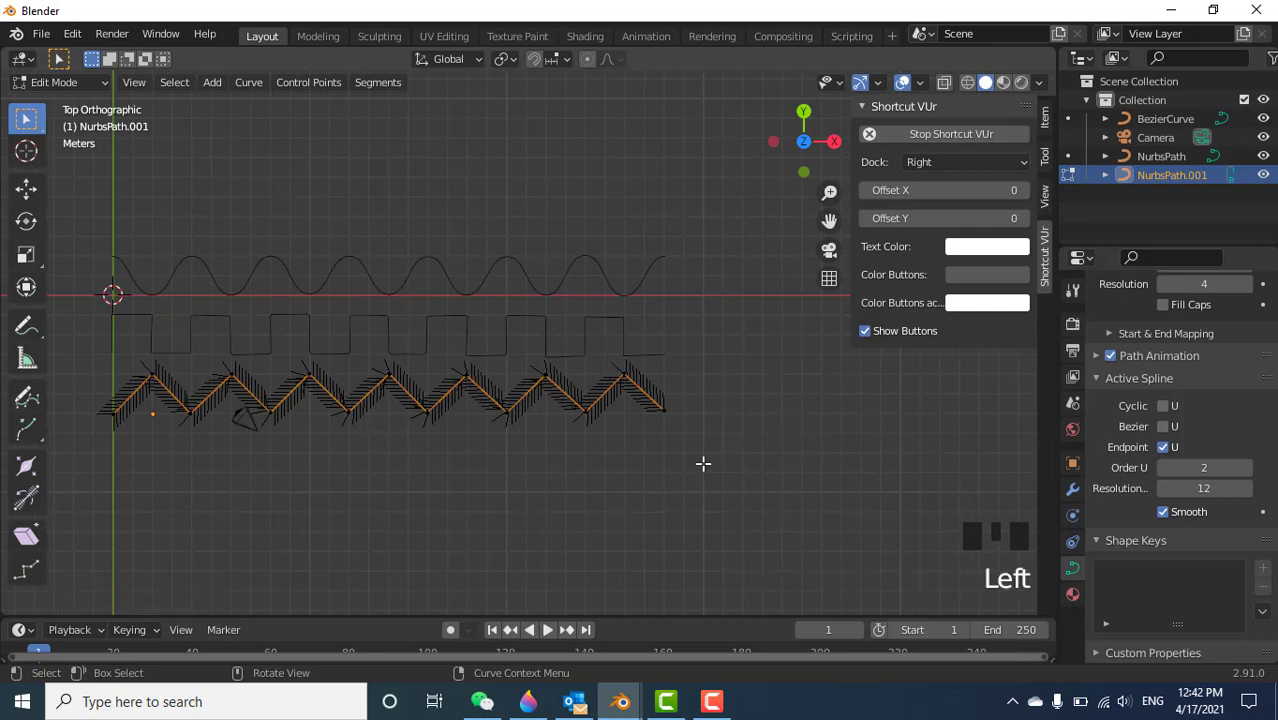
{"action": "key", "text": "Escape"}
{"action": "key", "text": "Tab"}
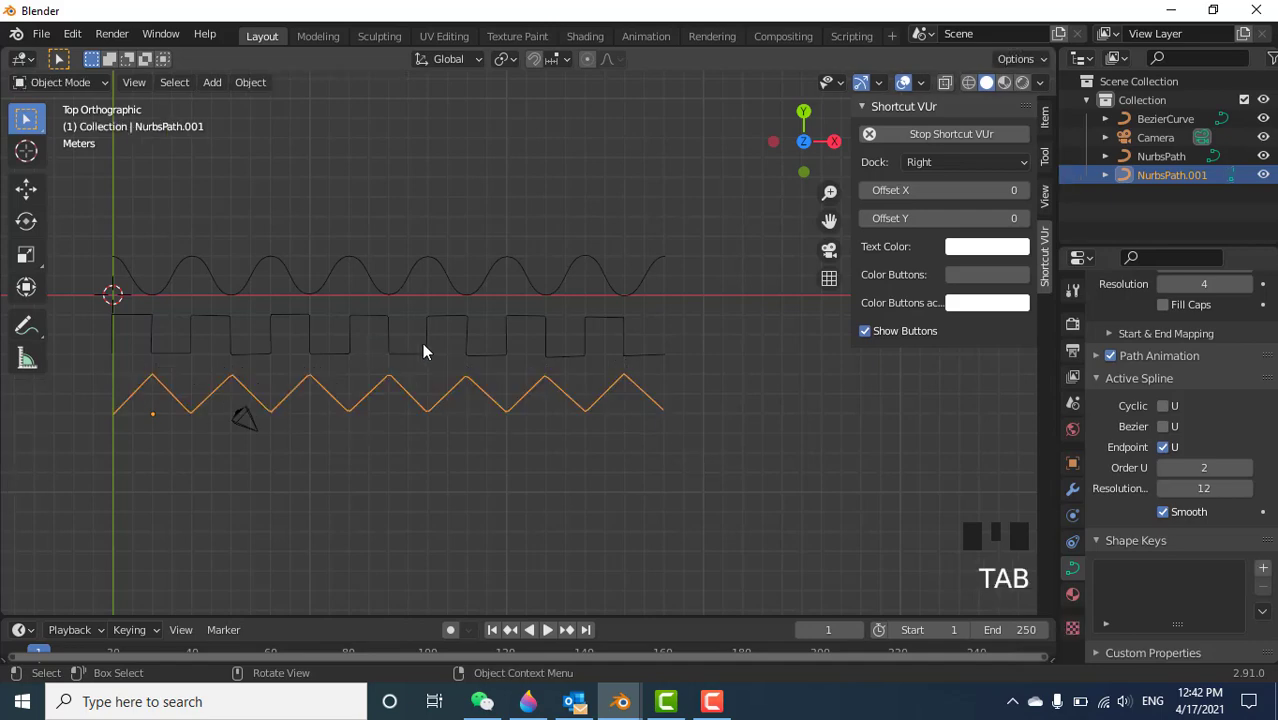
Add a cylinder mesh at the 3D cursor and scale it uniformly to about 0.68.
{"action": "scroll", "coordinate": [822, 385], "scroll_direction": "down", "scroll_amount": 2}
{"action": "scroll", "coordinate": [139, 349], "scroll_direction": "up", "scroll_amount": 2}
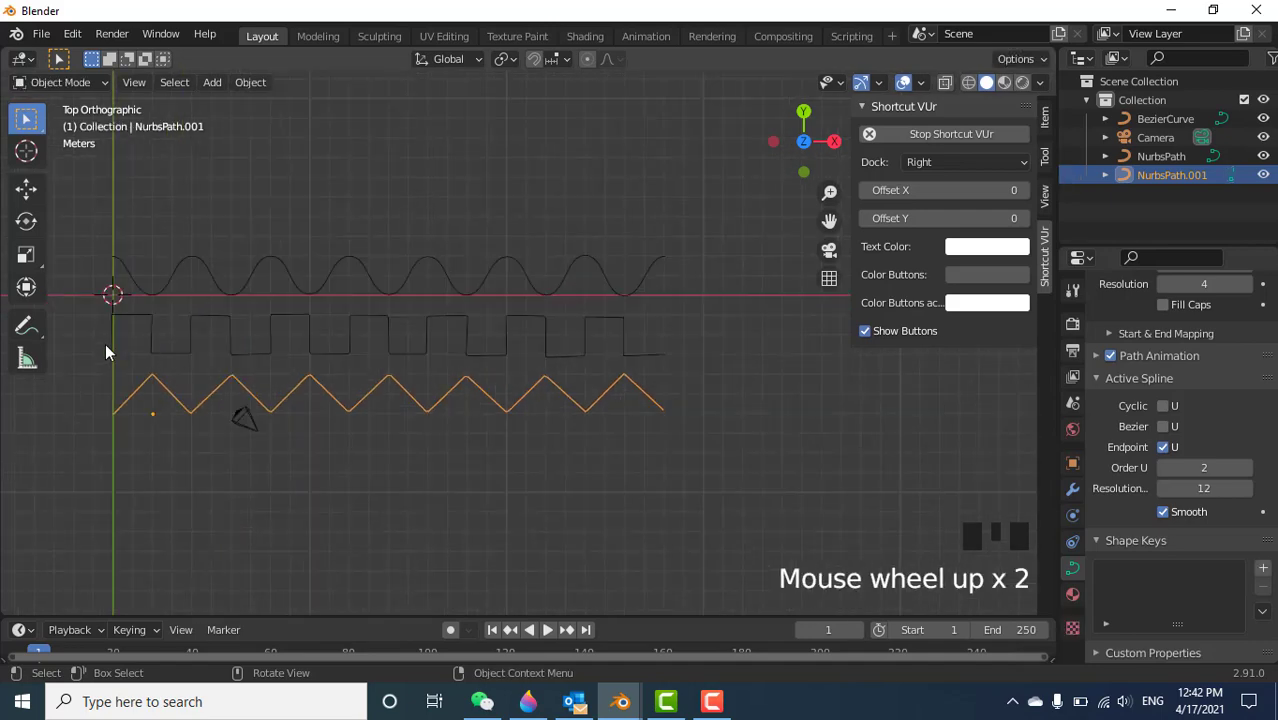
{"action": "middle_click_drag", "start_coordinate": [64, 359], "coordinate": [157, 368], "text": "shift"}
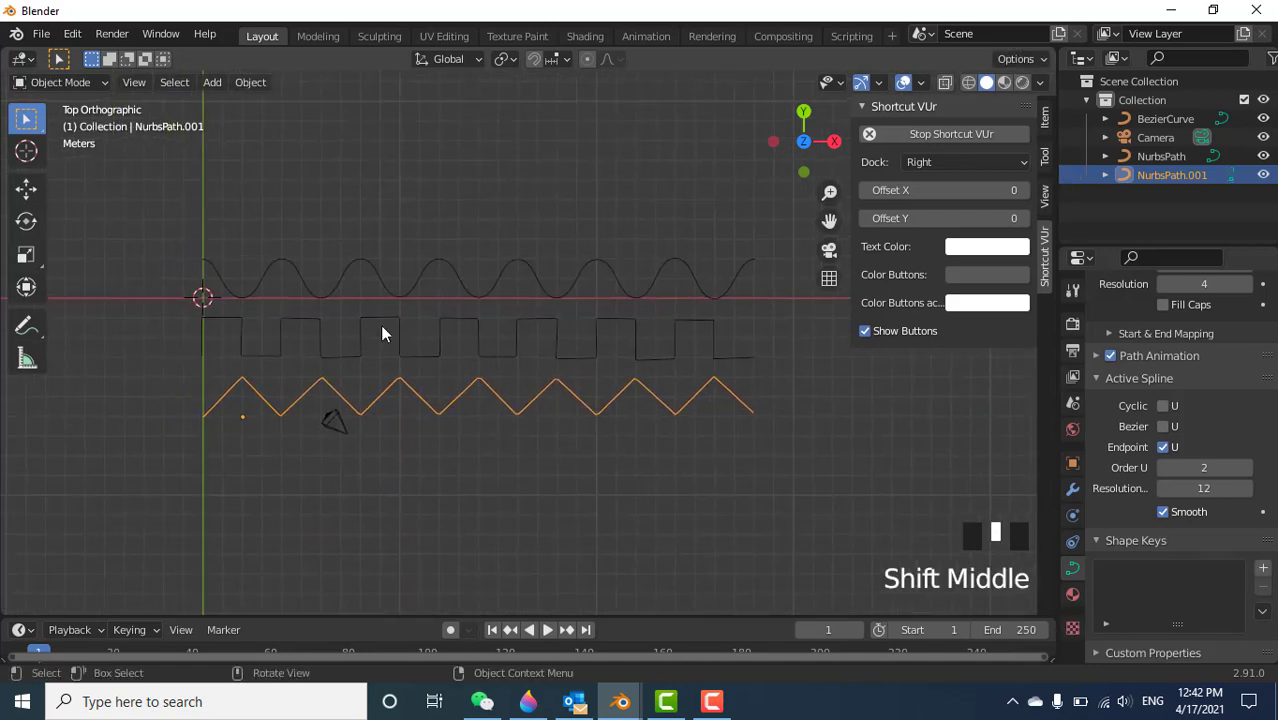
{"action": "scroll", "coordinate": [380, 324], "scroll_direction": "up", "scroll_amount": 1}
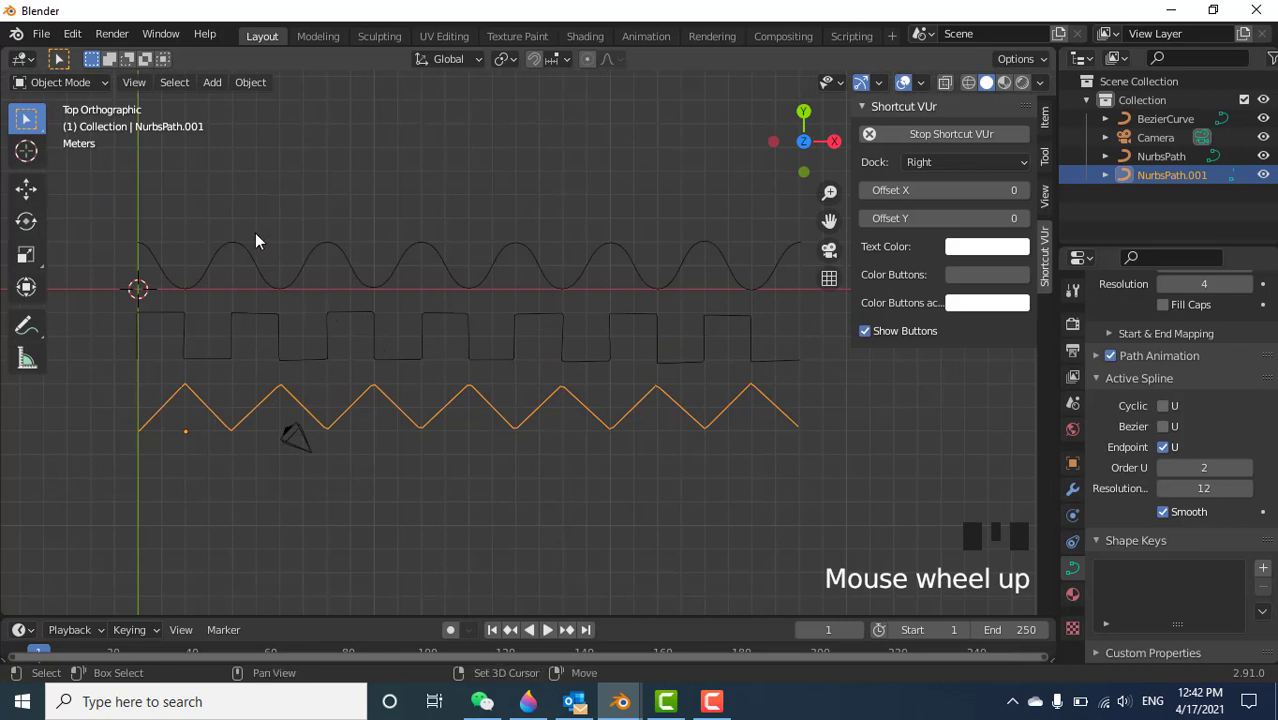
{"action": "key", "text": "shift+a"}
{"action": "mouse_move", "coordinate": [255, 240]}
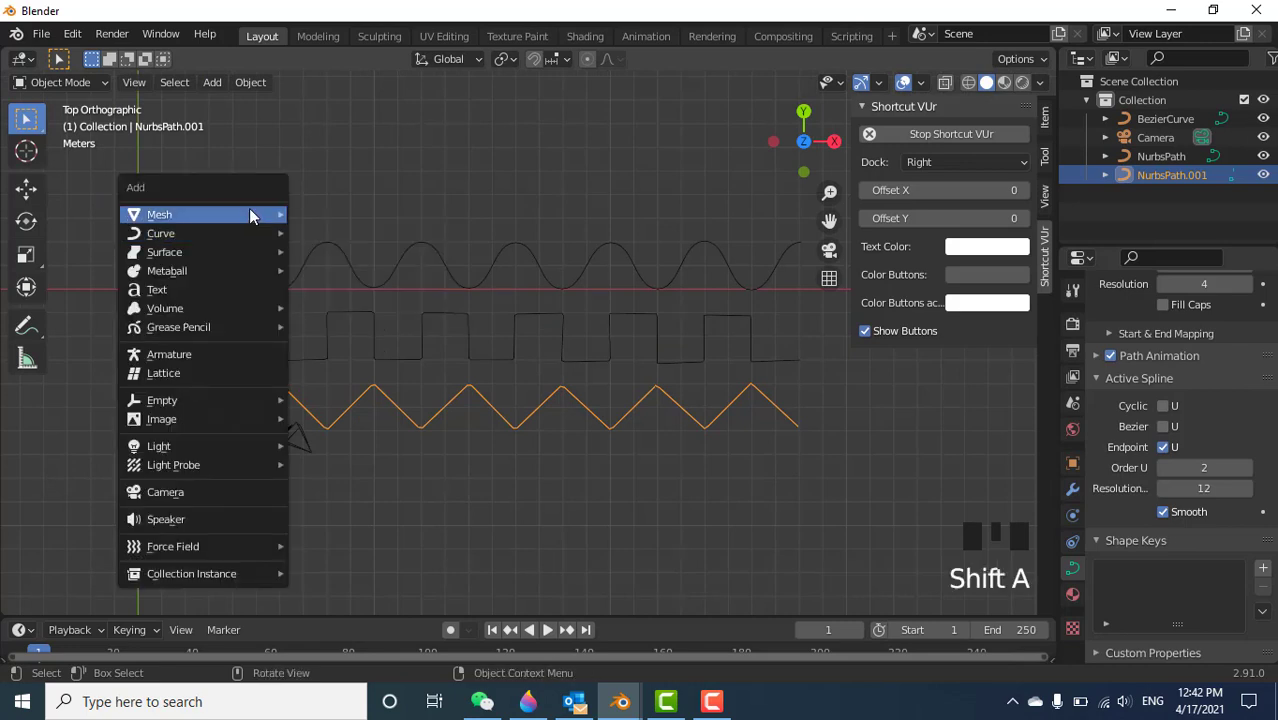
{"action": "mouse_move", "coordinate": [251, 213]}
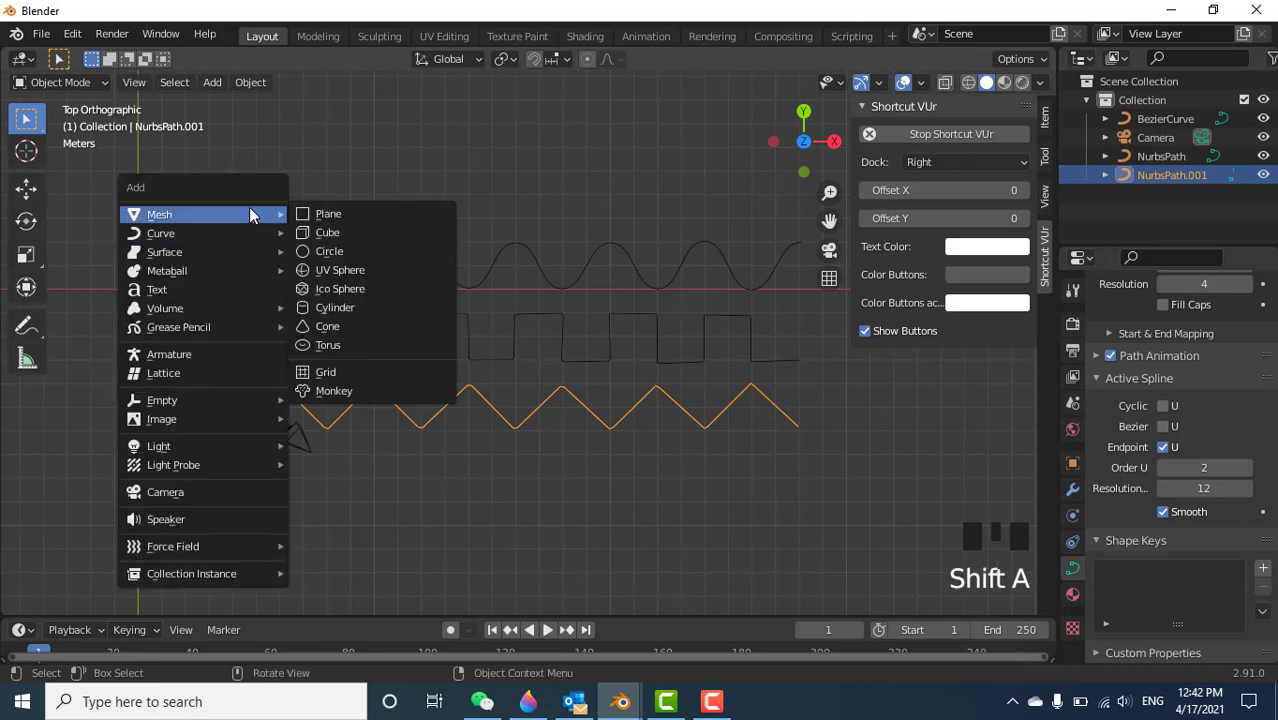
{"action": "left_click", "coordinate": [359, 310]}
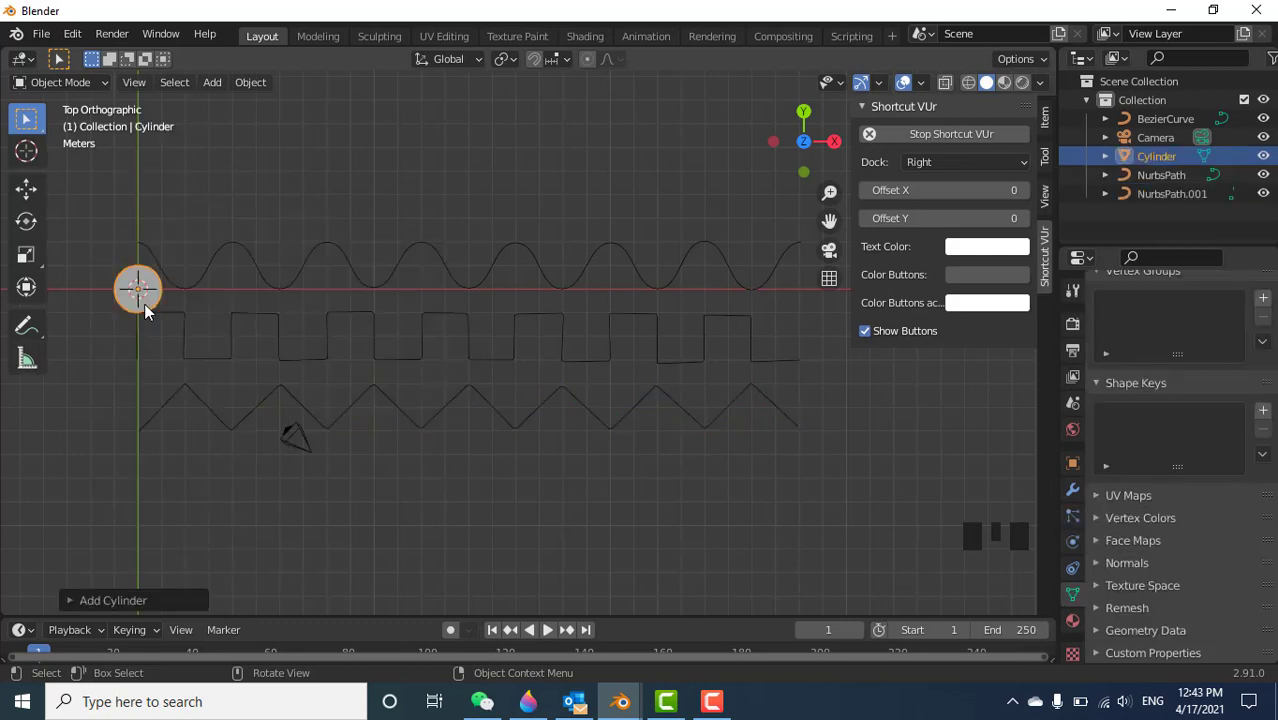
{"action": "key", "text": "s"}
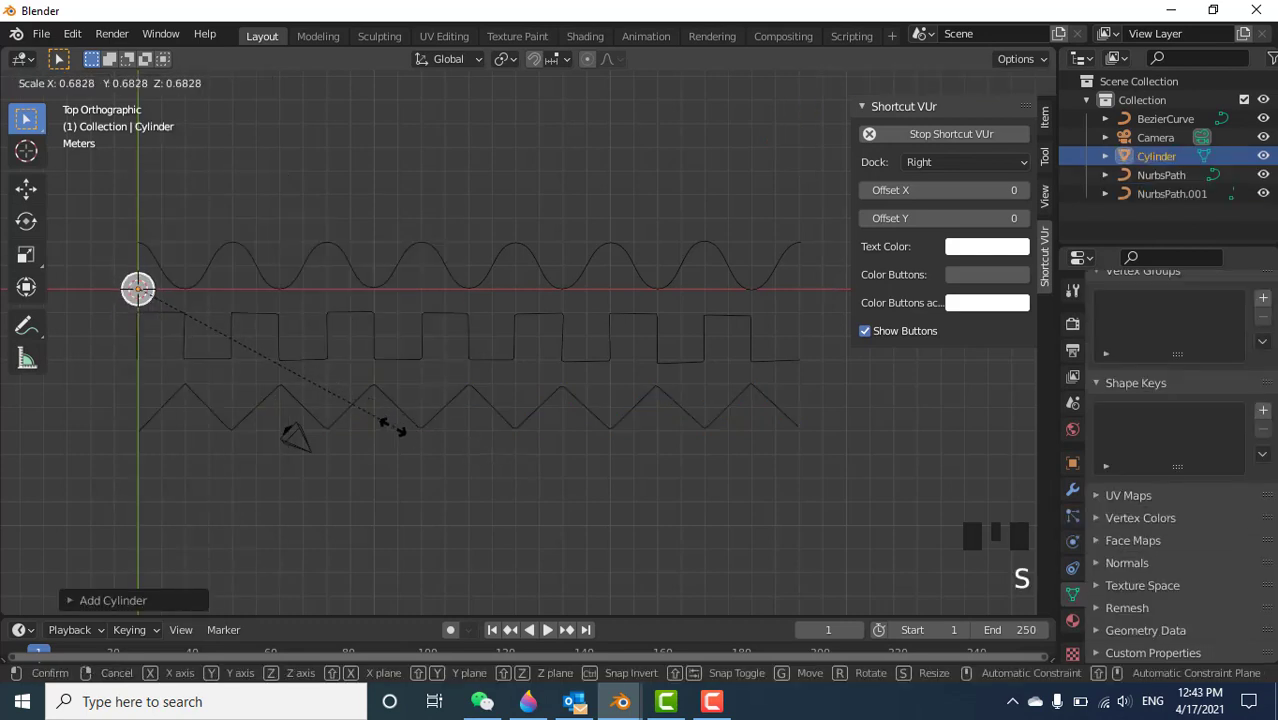
{"action": "left_click", "coordinate": [390, 432]}
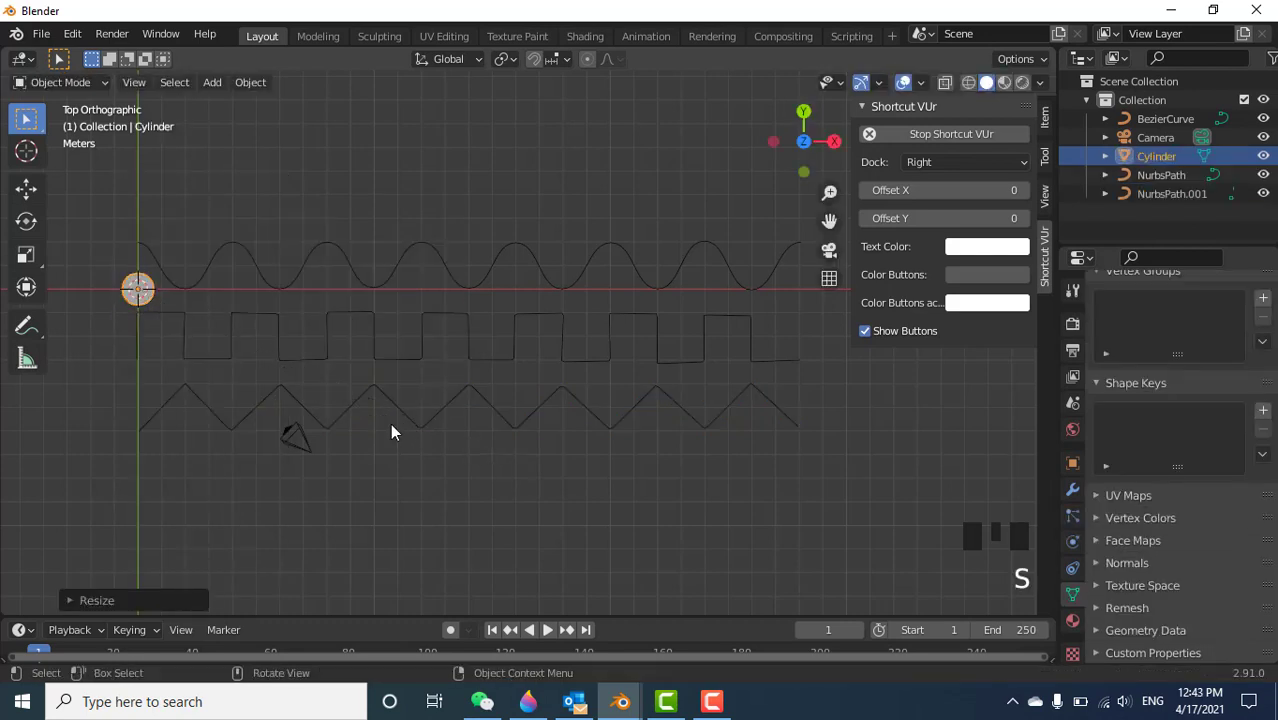
Rotate the cylinder 90° about the Y axis and scale it uniformly down to about 0.42.
{"action": "left_click", "coordinate": [1073, 464]}
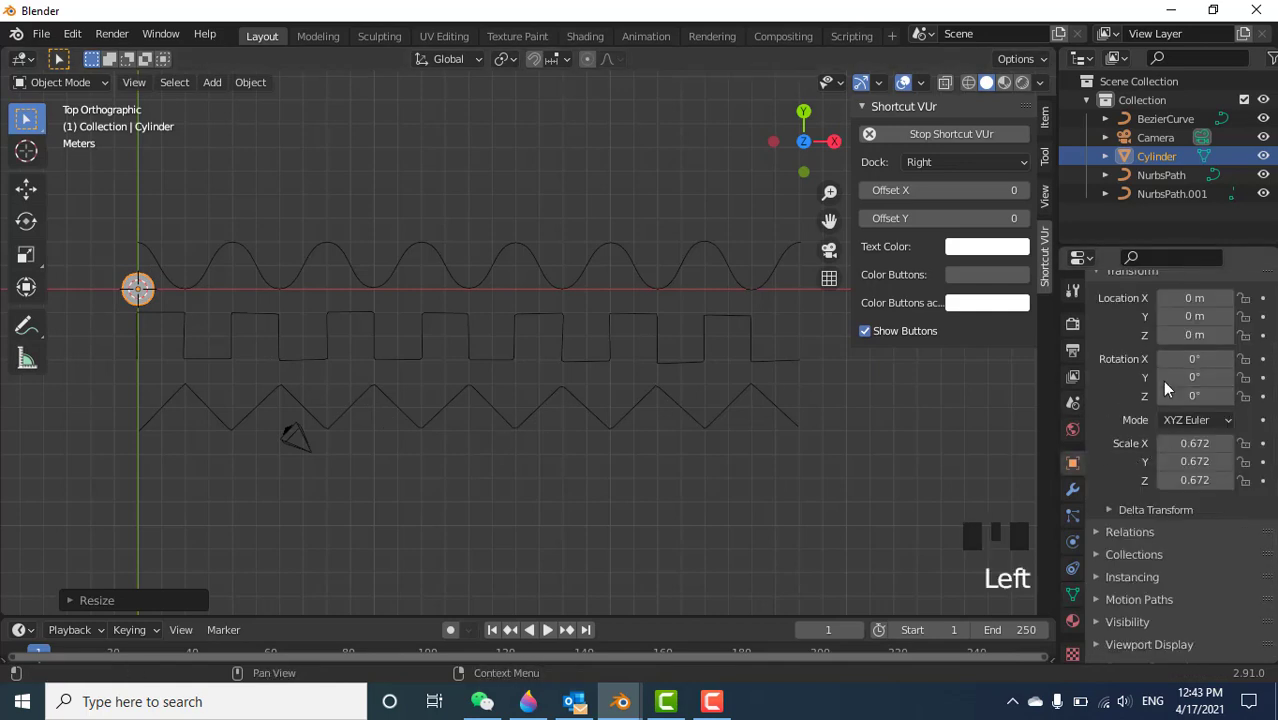
{"action": "double_click", "coordinate": [1205, 376]}
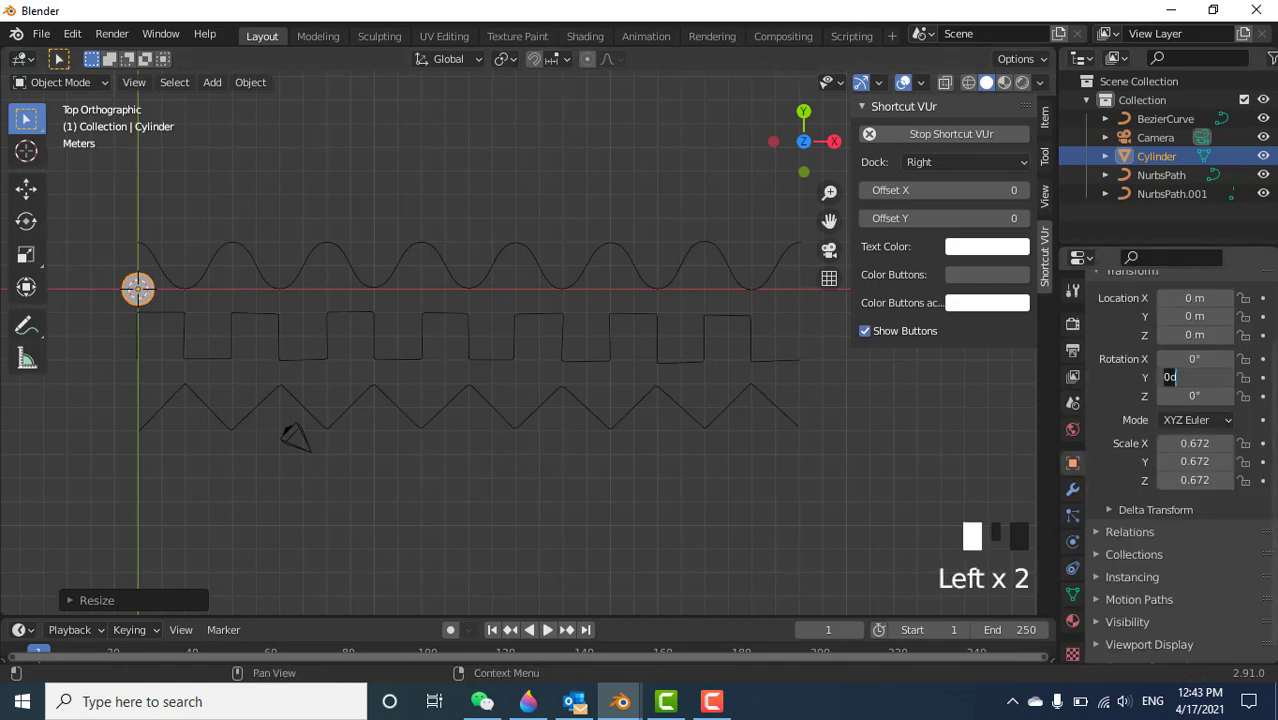
{"action": "type", "text": "90"}
{"action": "key", "text": "Return"}
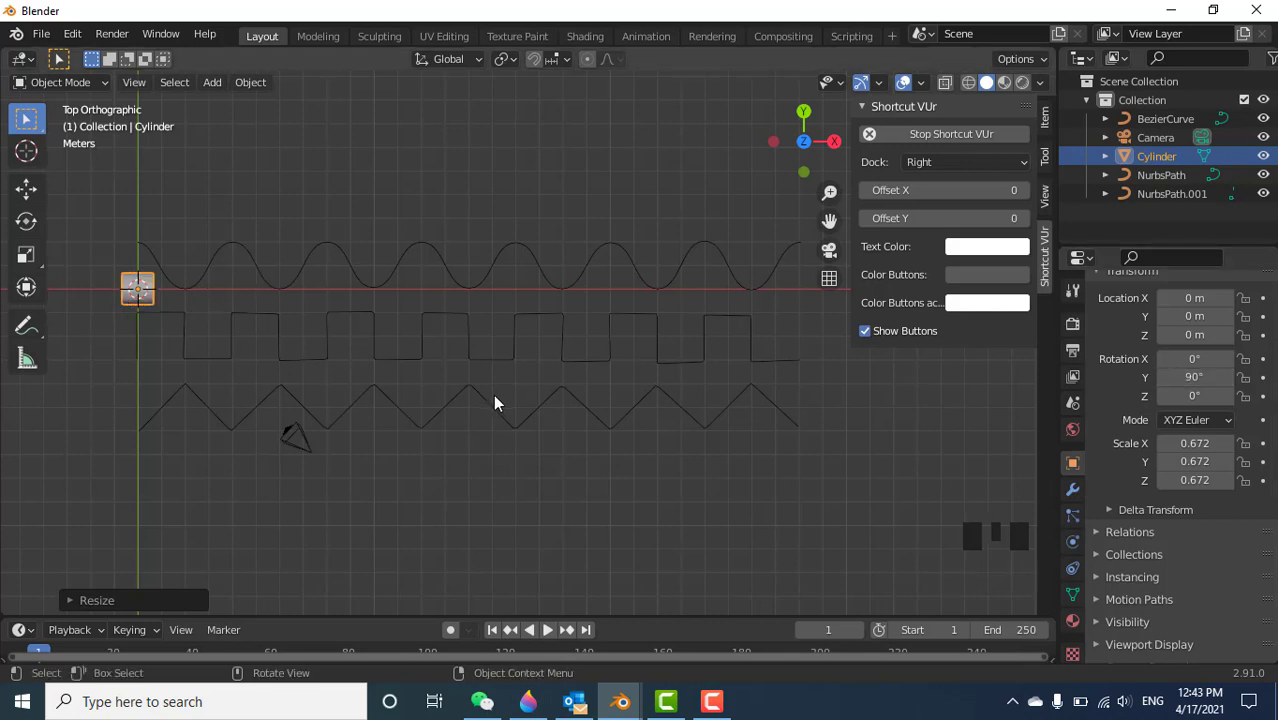
{"action": "key", "text": "s"}
{"action": "left_click", "coordinate": [447, 427]}
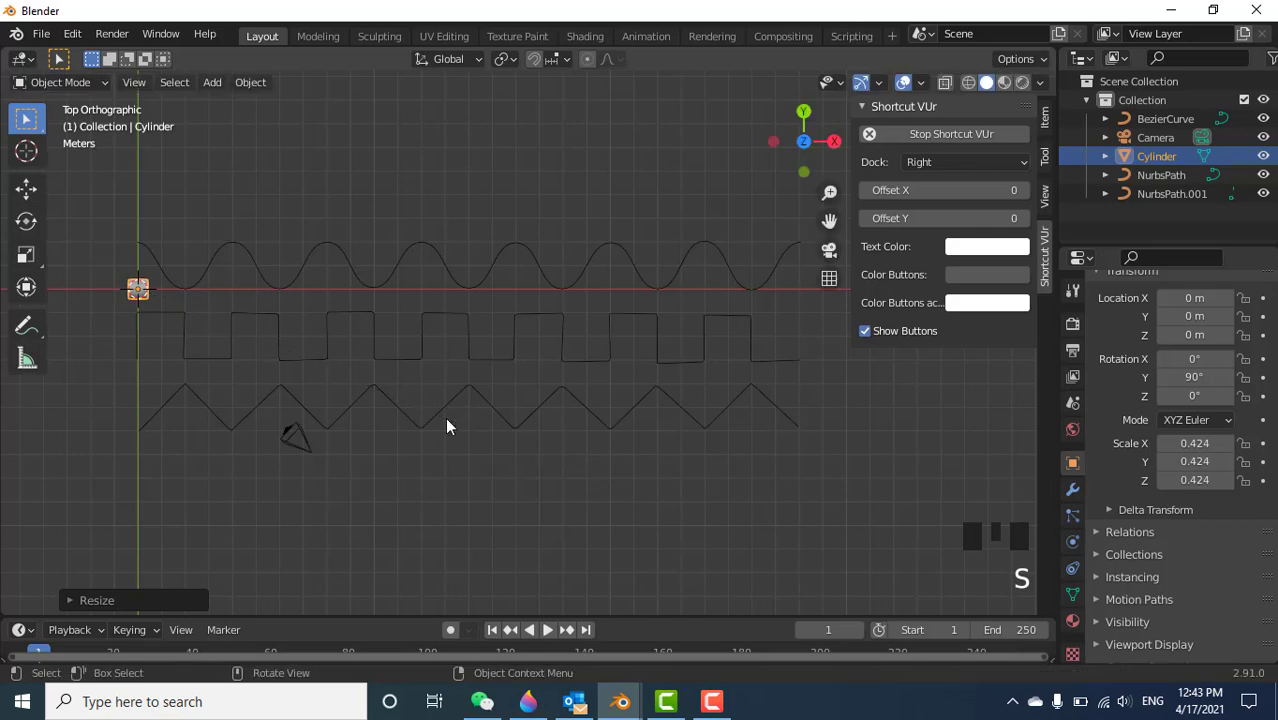
Reshape the cylinder into a thin rod along global X, with scale about 0.287 in X and Y and 9.13 in Z.
{"action": "key", "text": "s"}
{"action": "key", "text": "x"}
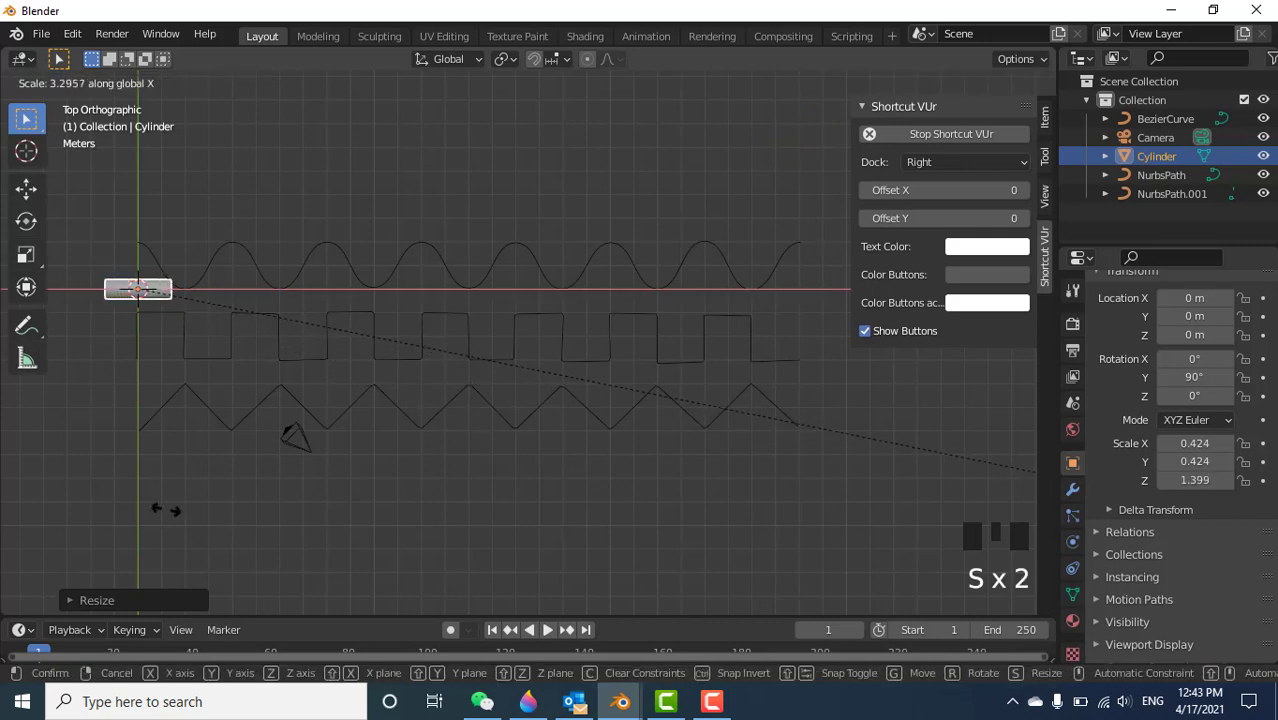
{"action": "right_click", "coordinate": [134, 466]}
{"action": "key", "text": "s"}
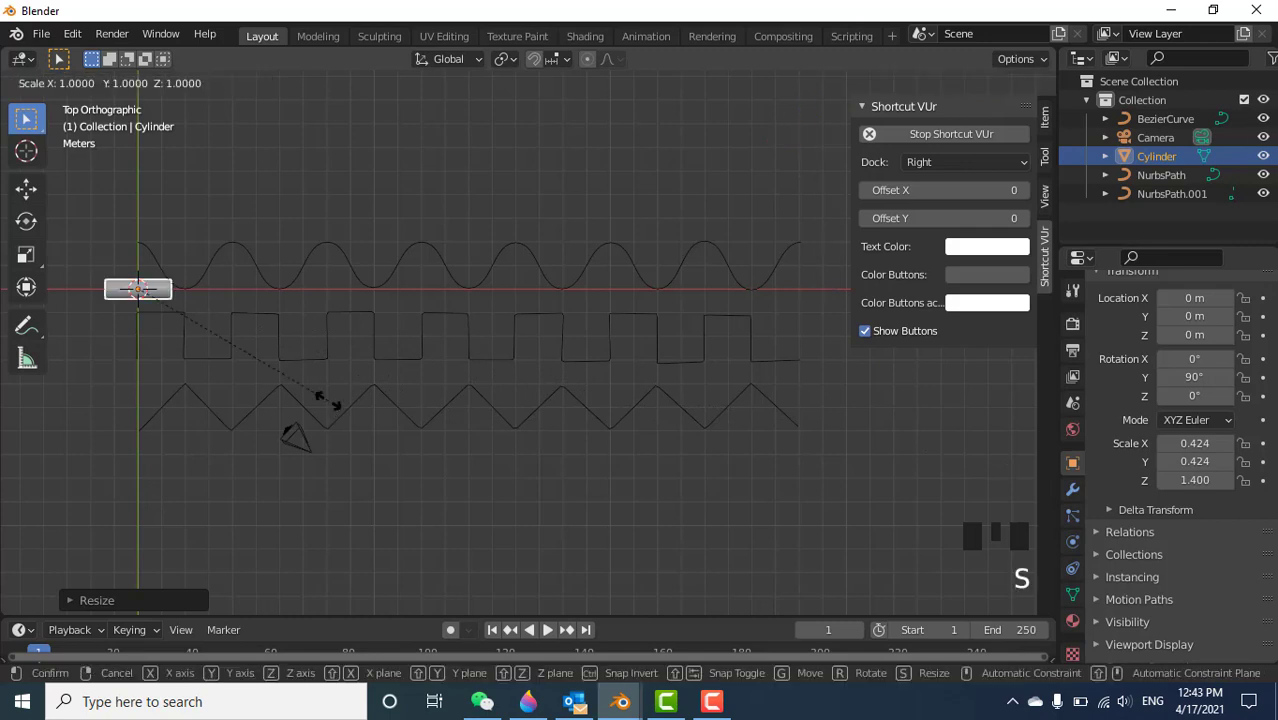
{"action": "left_click", "coordinate": [168, 352]}
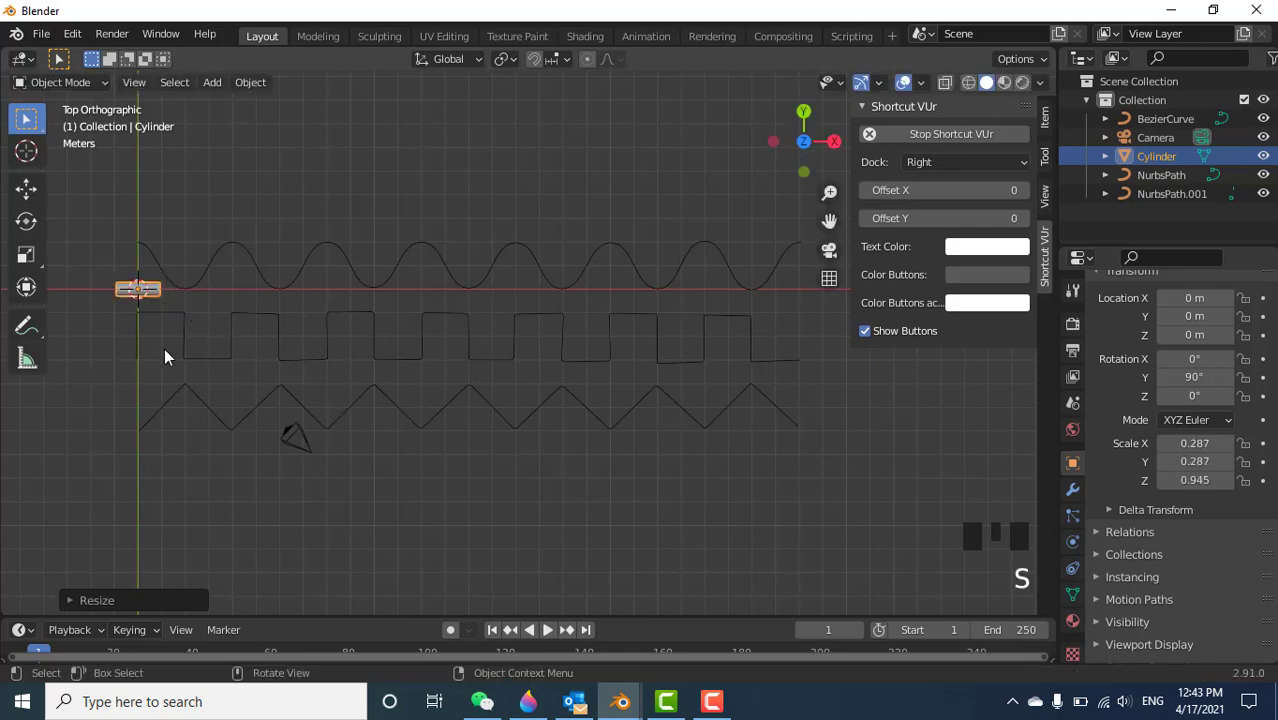
{"action": "key", "text": "s"}
{"action": "key", "text": "x"}
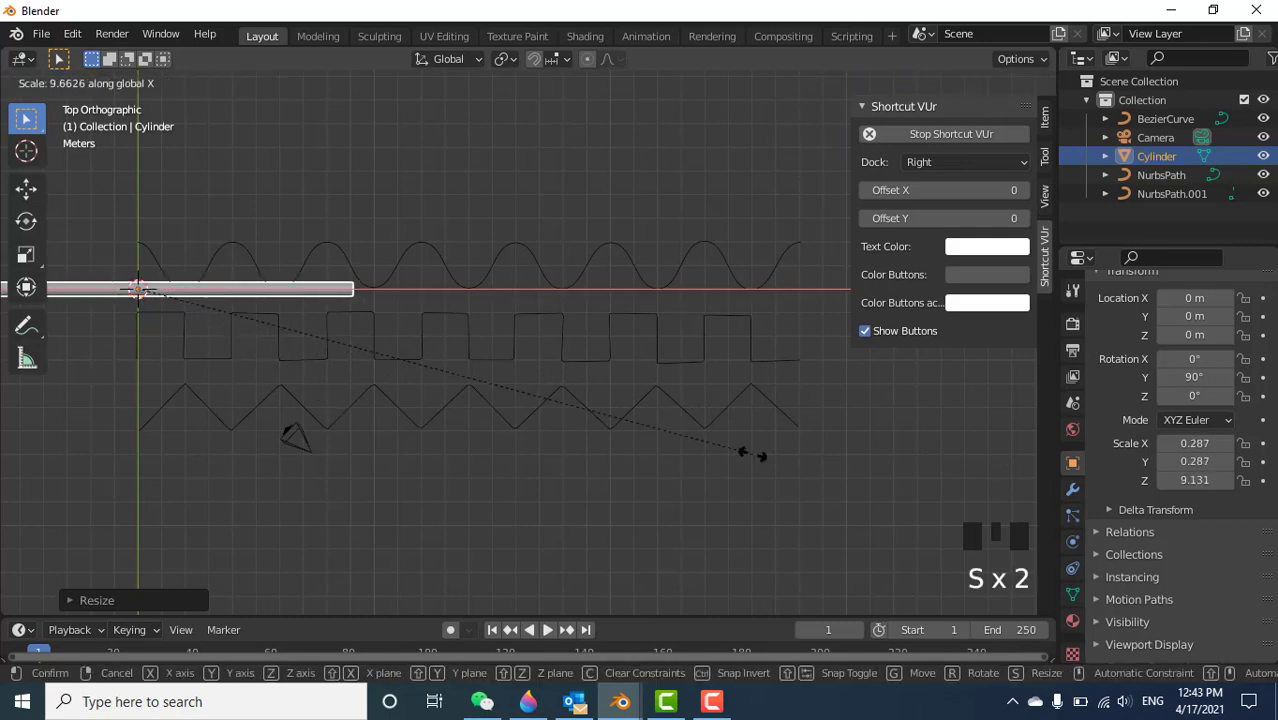
{"action": "left_click", "coordinate": [172, 378]}
Move the rod above the sine wave and shorten it along its length to a Z scale of about 5.91.
{"action": "key", "text": "g"}
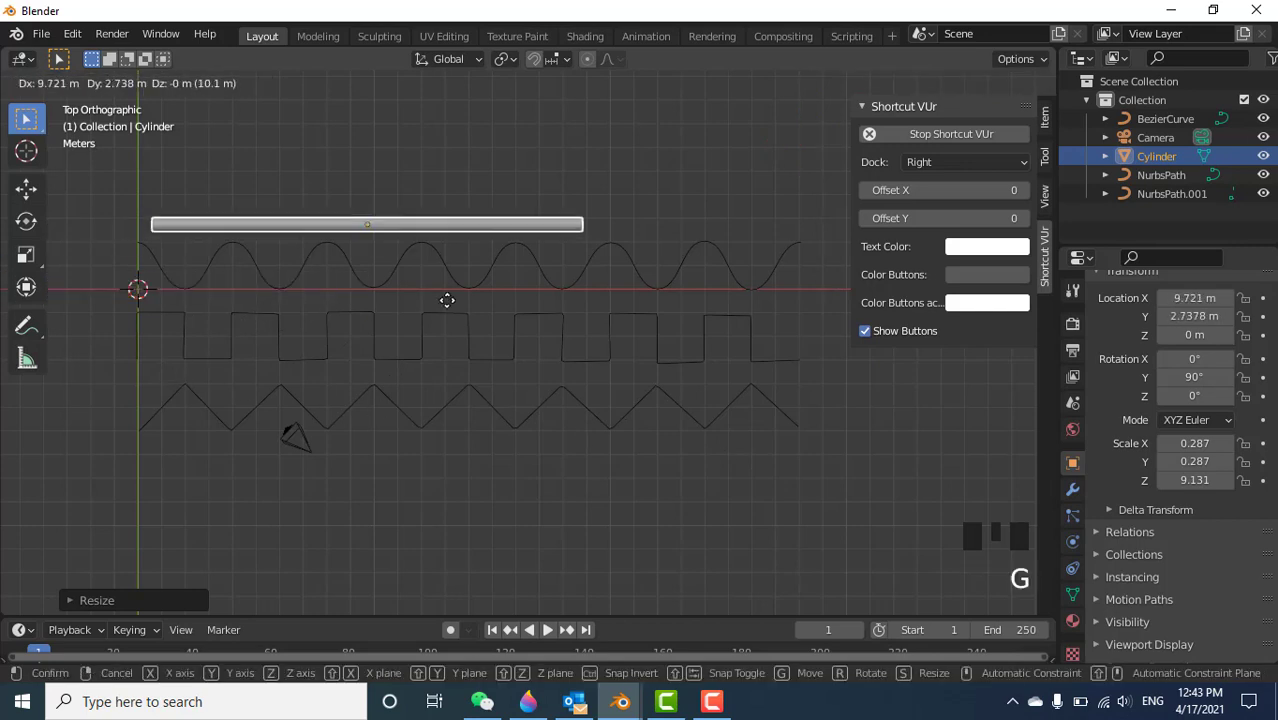
{"action": "left_click", "coordinate": [366, 295]}
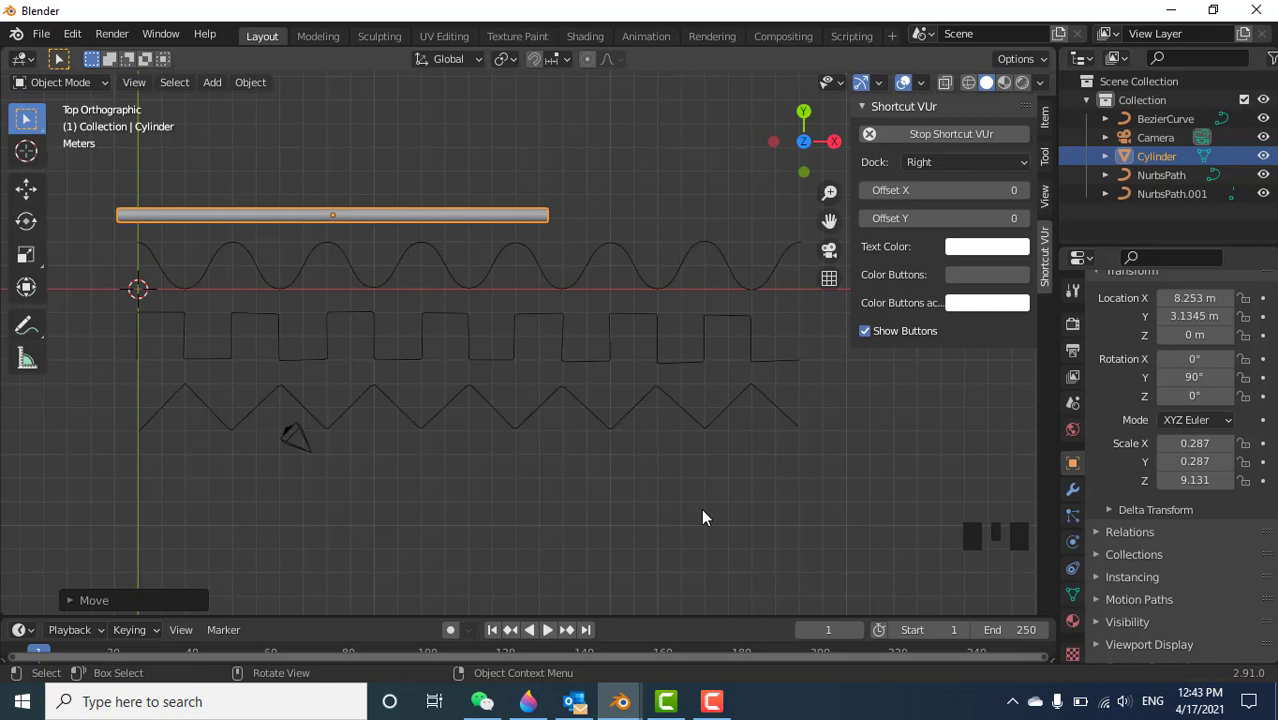
{"action": "key", "text": "s"}
{"action": "left_click", "coordinate": [550, 438]}
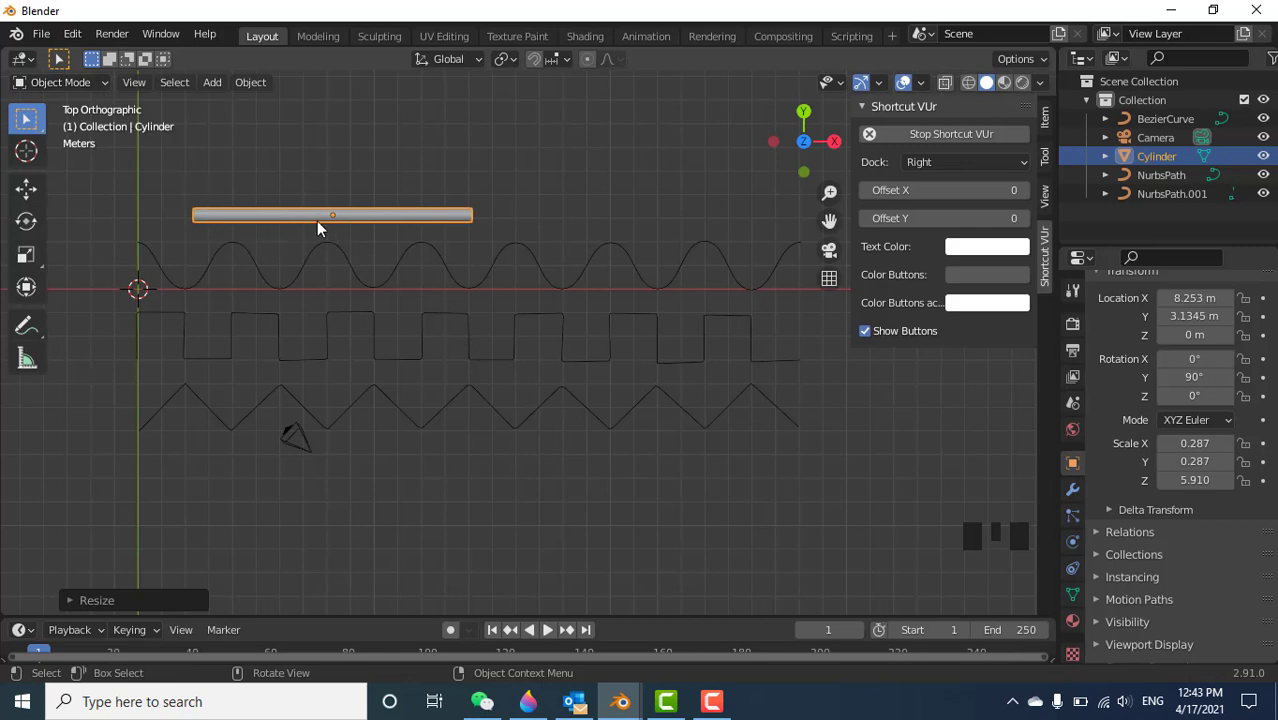
Divide the rod along its length with at least 139 evenly spaced, unshifted loop cuts and return to Object Mode.
{"action": "key", "text": "Tab"}
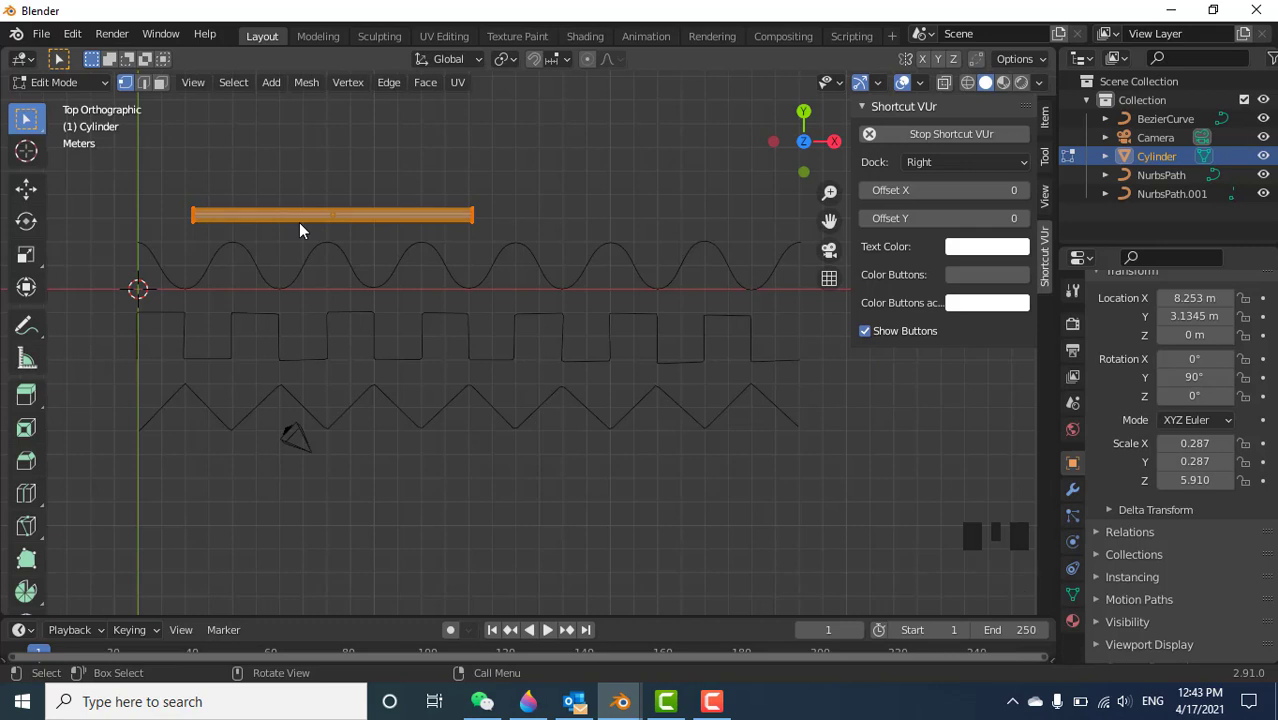
{"action": "key", "text": "ctrl"}
{"action": "key", "text": "ctrl+r"}
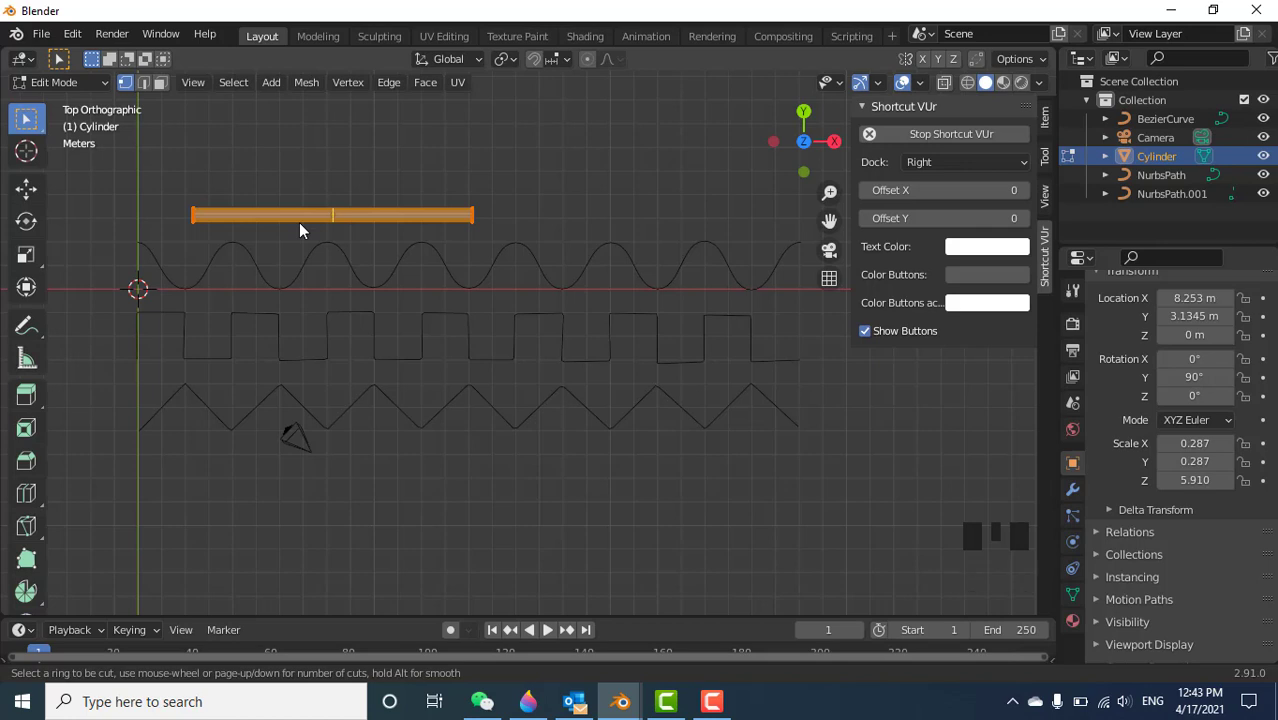
{"action": "scroll", "coordinate": [299, 222], "scroll_direction": "up", "scroll_amount": 6}
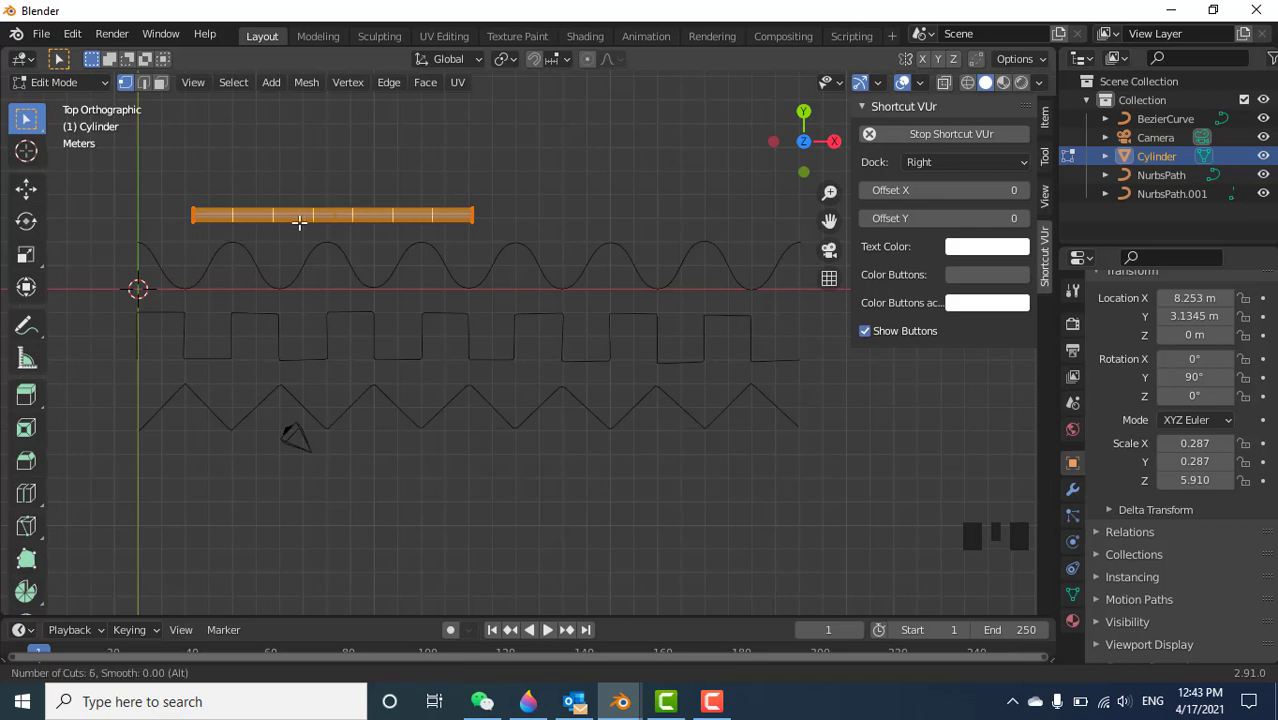
{"action": "scroll", "coordinate": [299, 222], "scroll_direction": "up", "scroll_amount": 20}
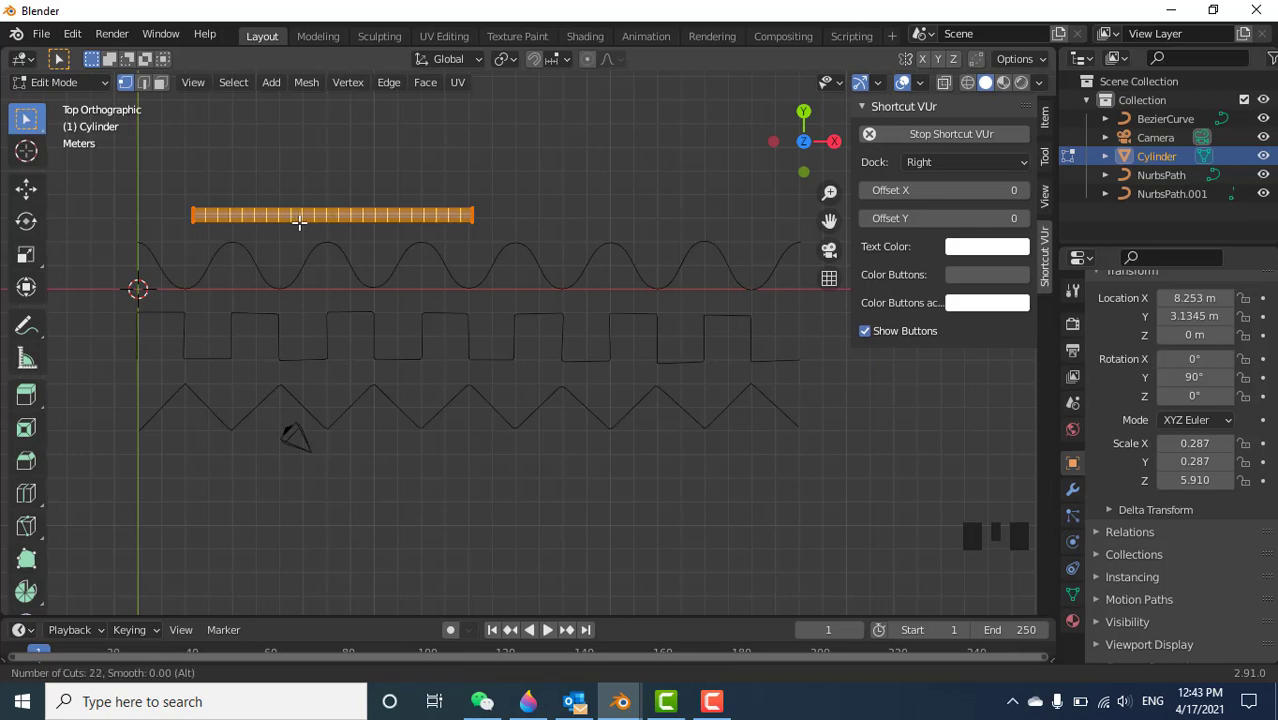
{"action": "scroll", "coordinate": [299, 222], "scroll_direction": "up", "scroll_amount": 20}
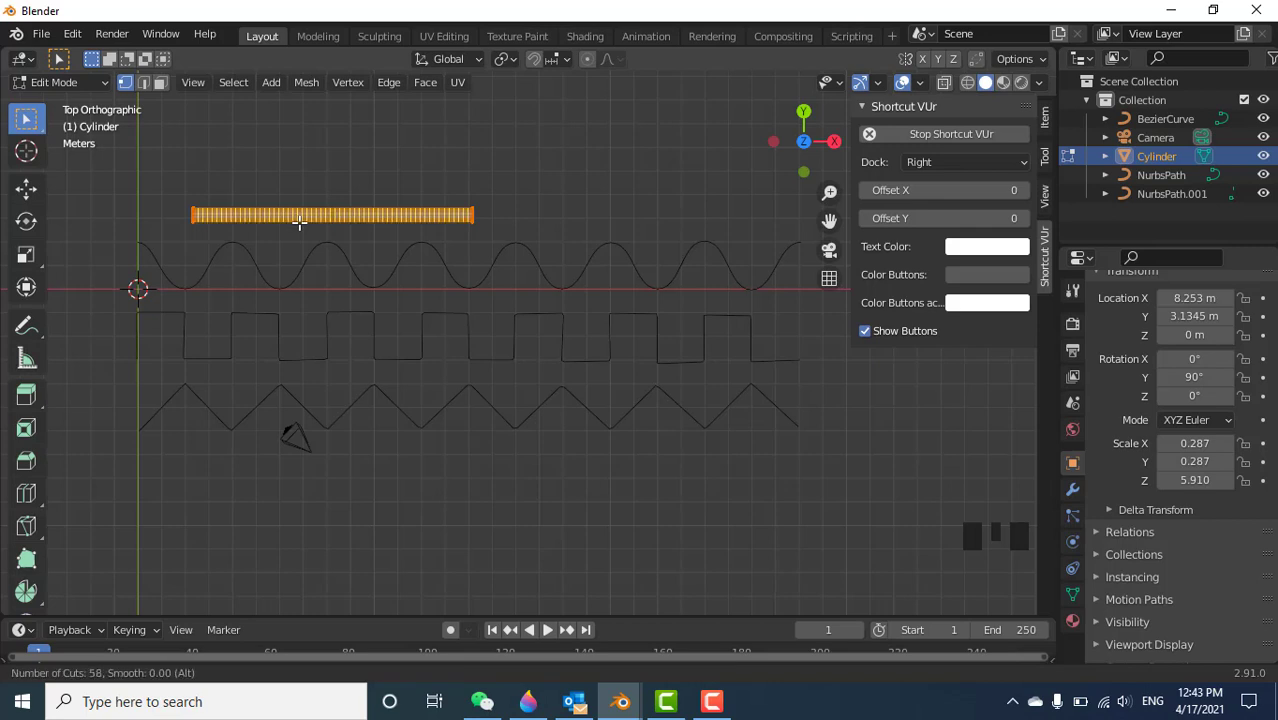
{"action": "scroll", "coordinate": [299, 222], "scroll_direction": "up", "scroll_amount": 20}
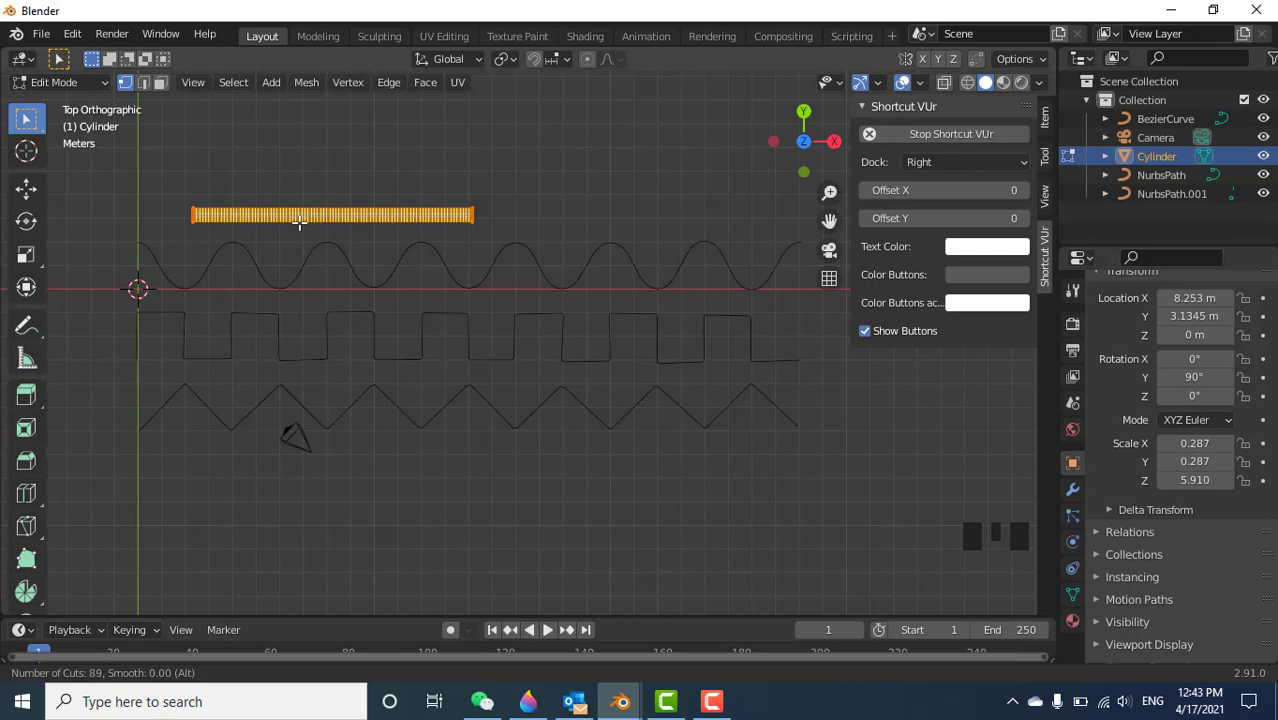
{"action": "scroll", "coordinate": [299, 222], "scroll_direction": "up", "scroll_amount": 20}
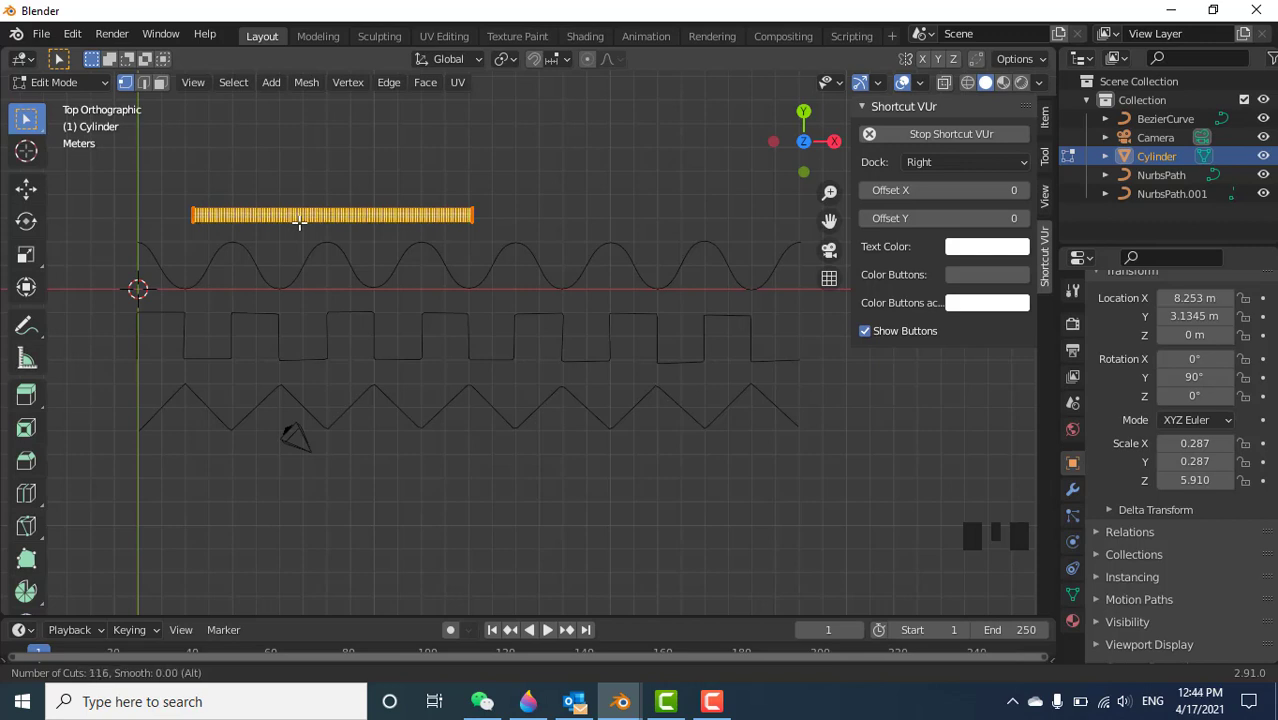
{"action": "scroll", "coordinate": [299, 222], "scroll_direction": "up", "scroll_amount": 16}
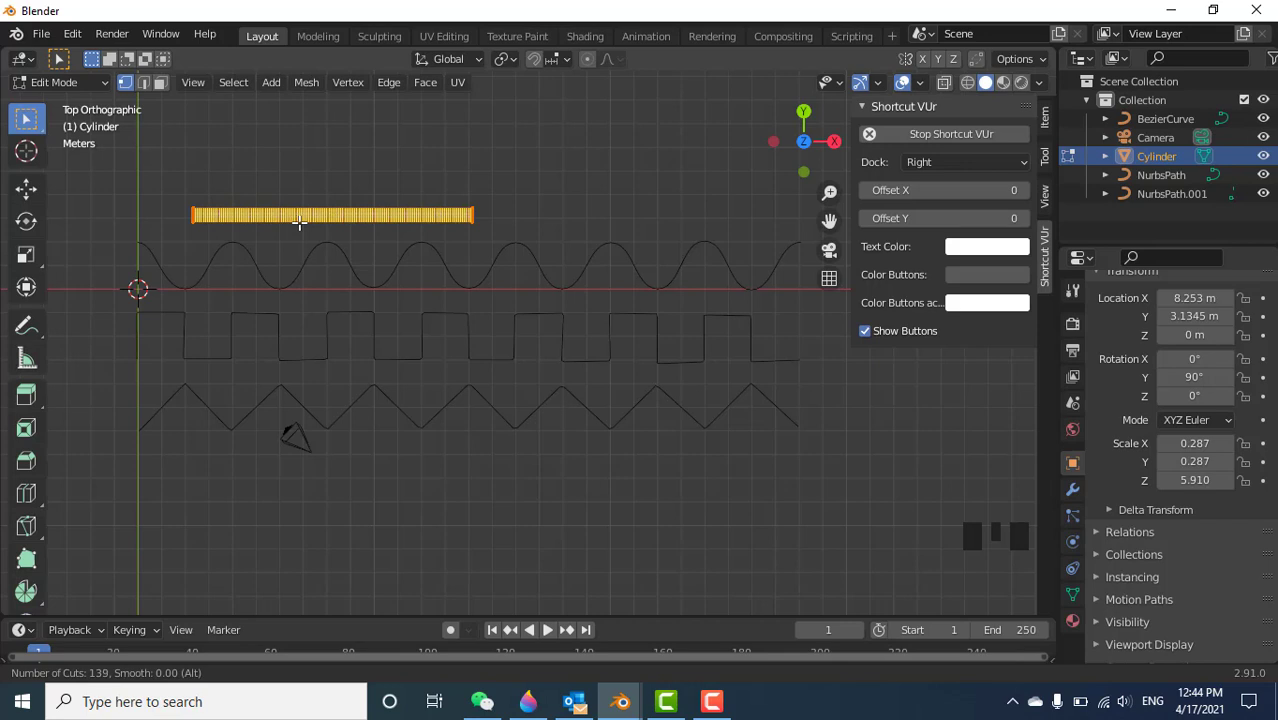
{"action": "scroll", "coordinate": [299, 222], "scroll_direction": "up", "scroll_amount": 14}
{"action": "left_click", "coordinate": [299, 222]}
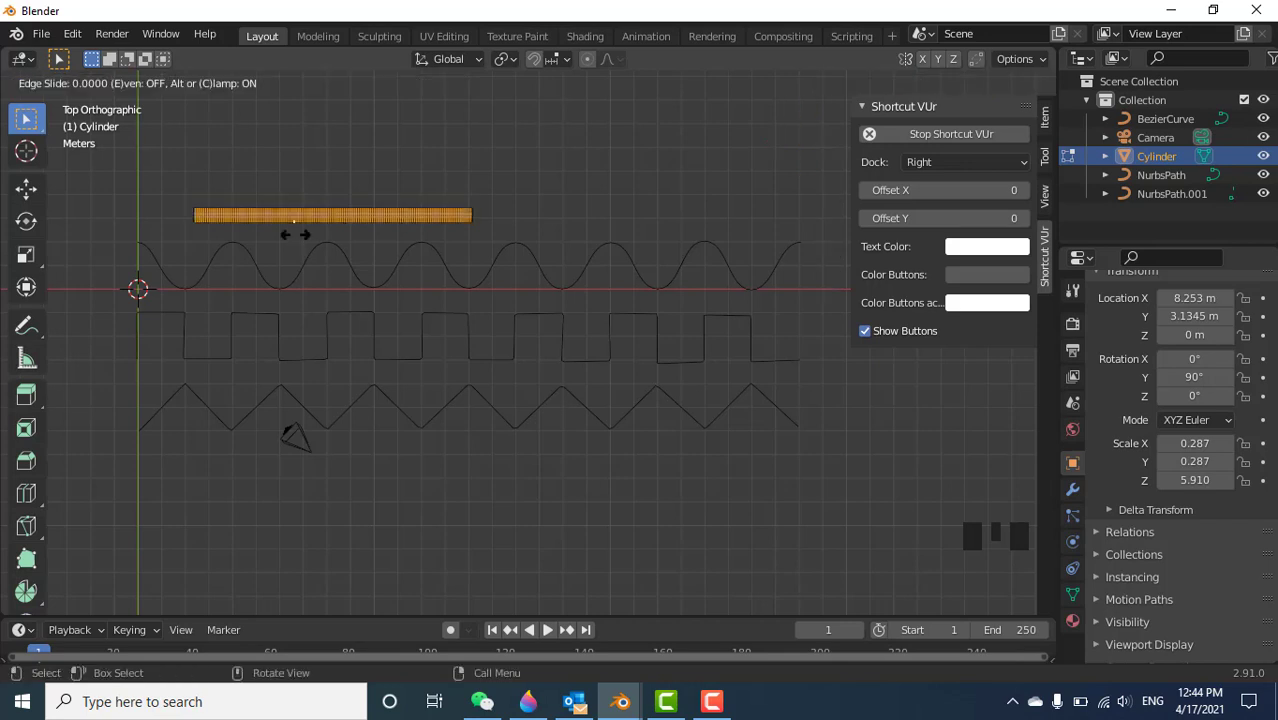
{"action": "left_click", "coordinate": [295, 234]}
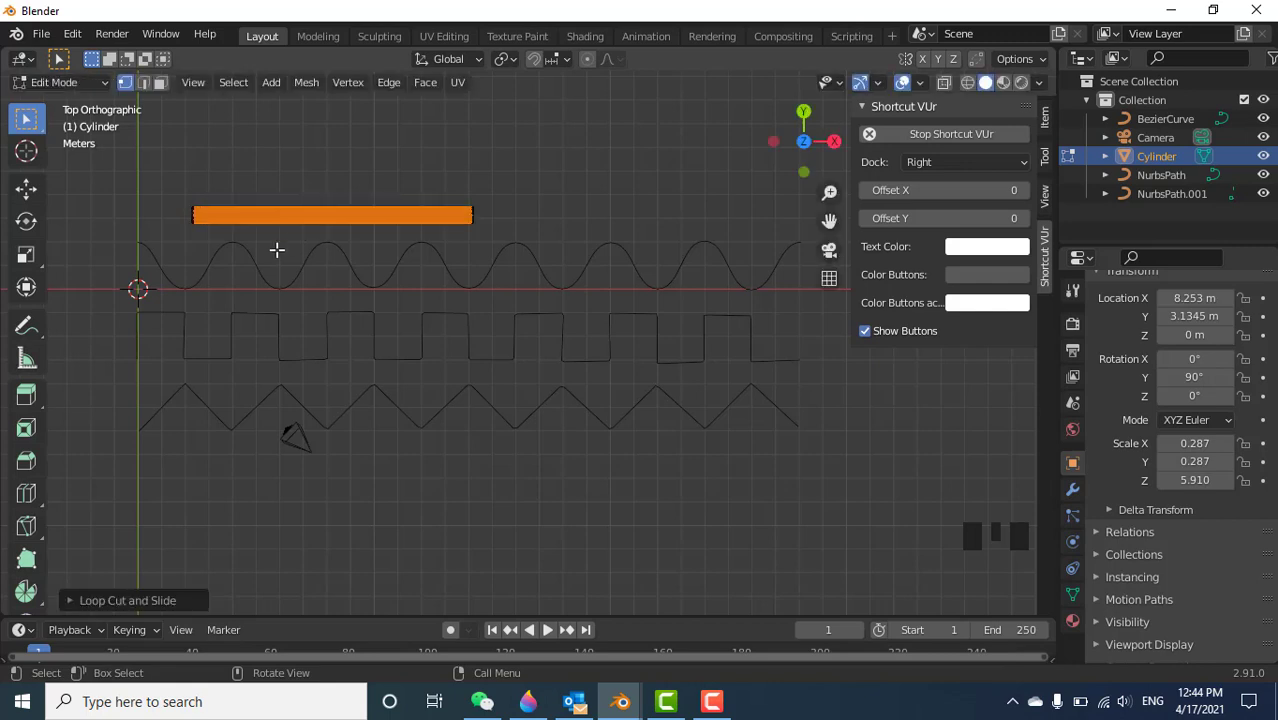
{"action": "key", "text": "Tab"}
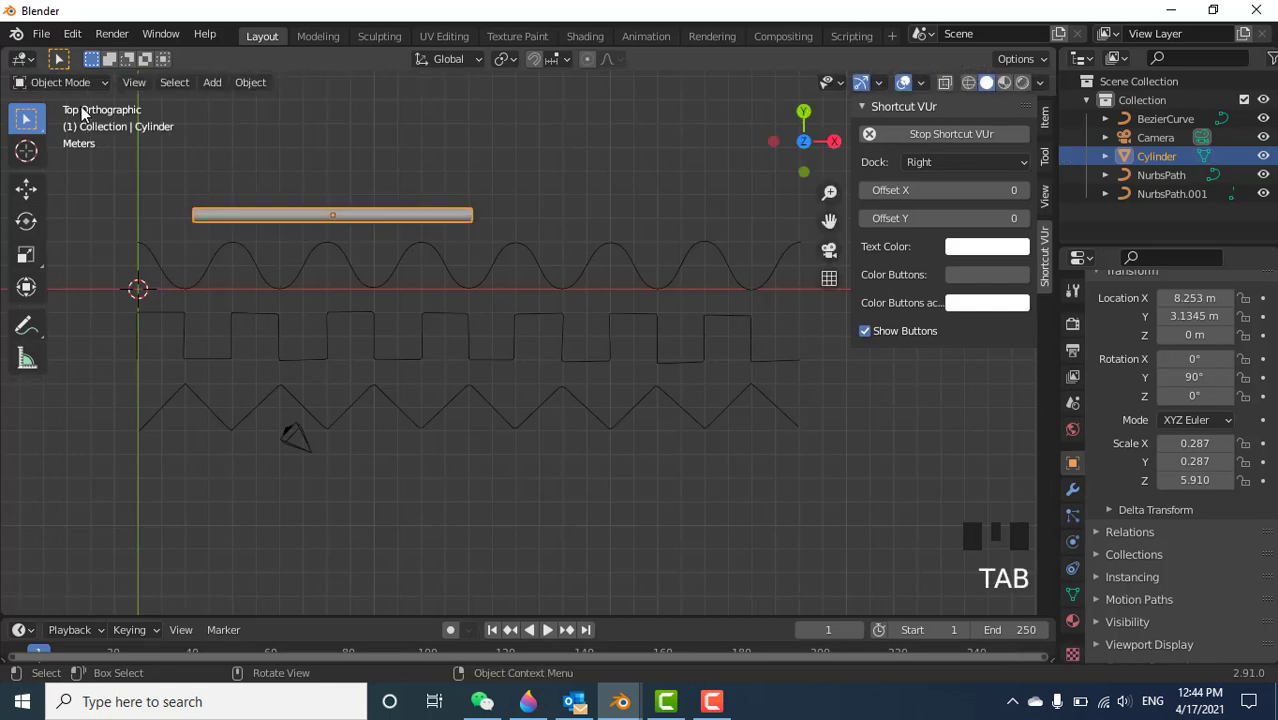
Duplicate the rod twice, placing one copy above the square wave and one on the zigzag's baseline centred at X 0, Y about -6.03 m.
{"action": "left_click", "coordinate": [276, 219]}
{"action": "key", "text": "shift+d"}
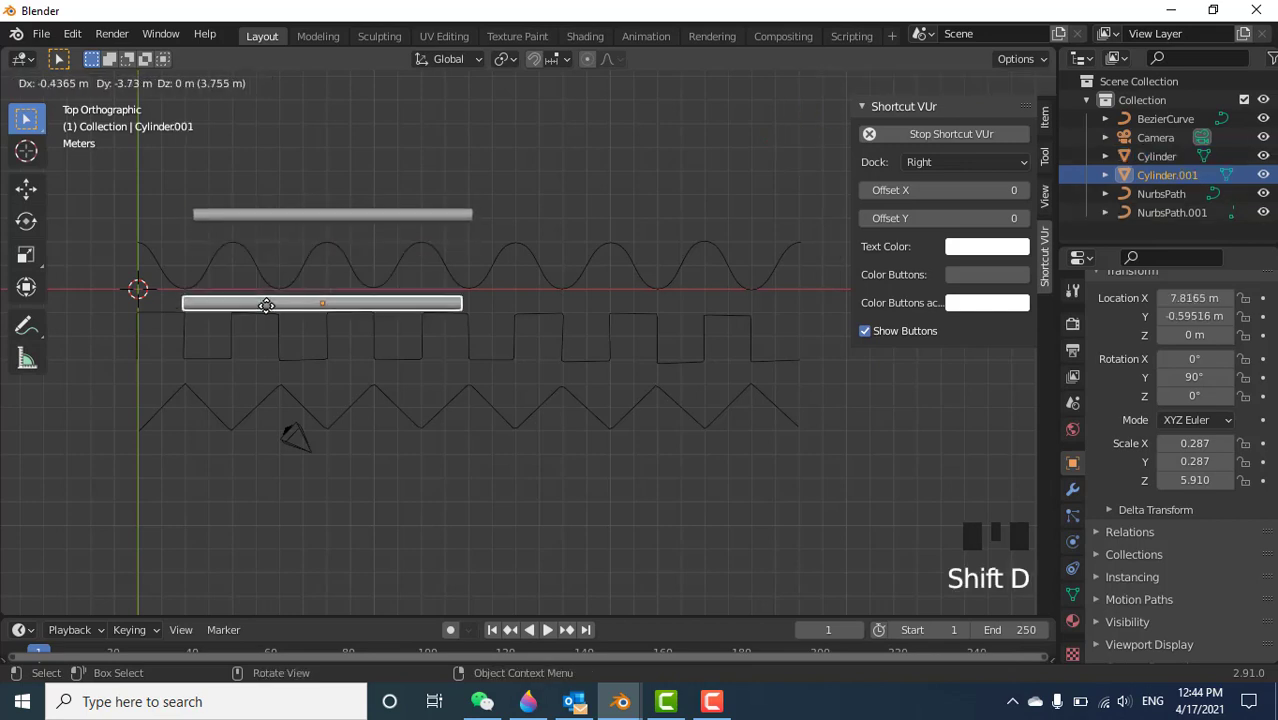
{"action": "left_click", "coordinate": [266, 310]}
{"action": "key", "text": "shift+d"}
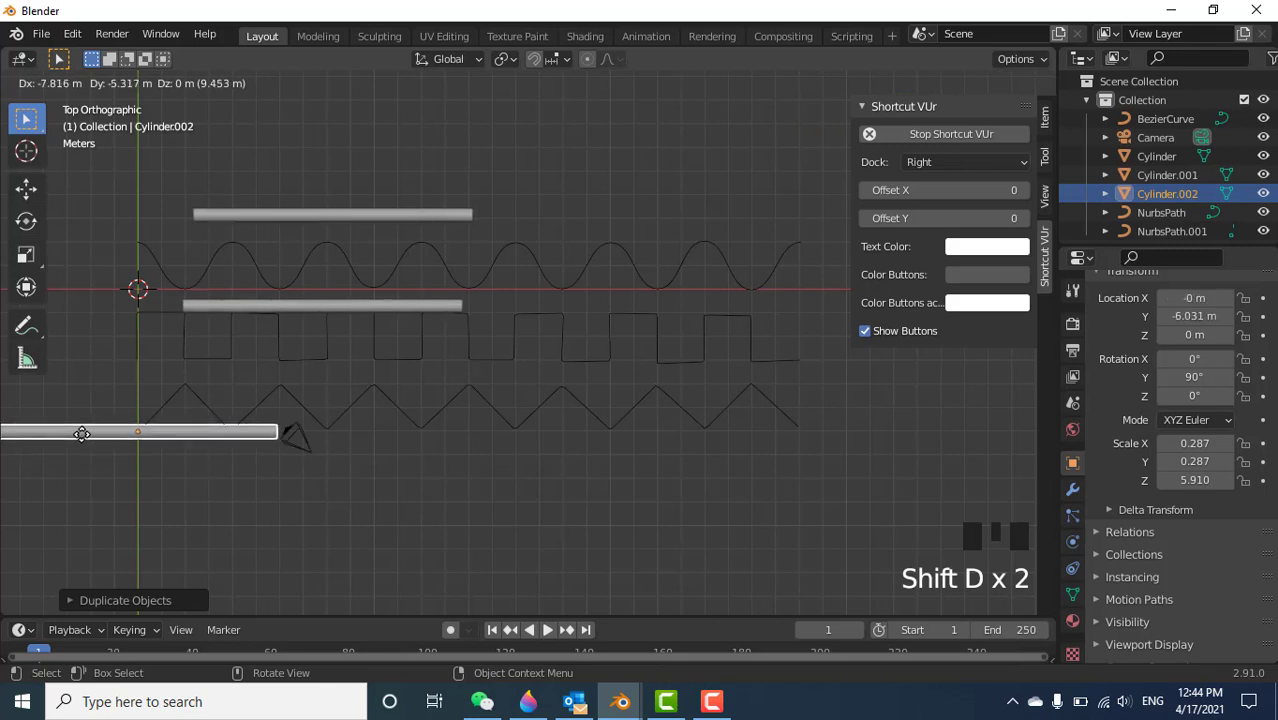
{"action": "left_click", "coordinate": [80, 431]}
Centre the middle rod on the square wave's lower start, near Y -2.94 m, and the top rod on the sine wave's upper start, near Y 1.94 m.
{"action": "left_click", "coordinate": [322, 310]}
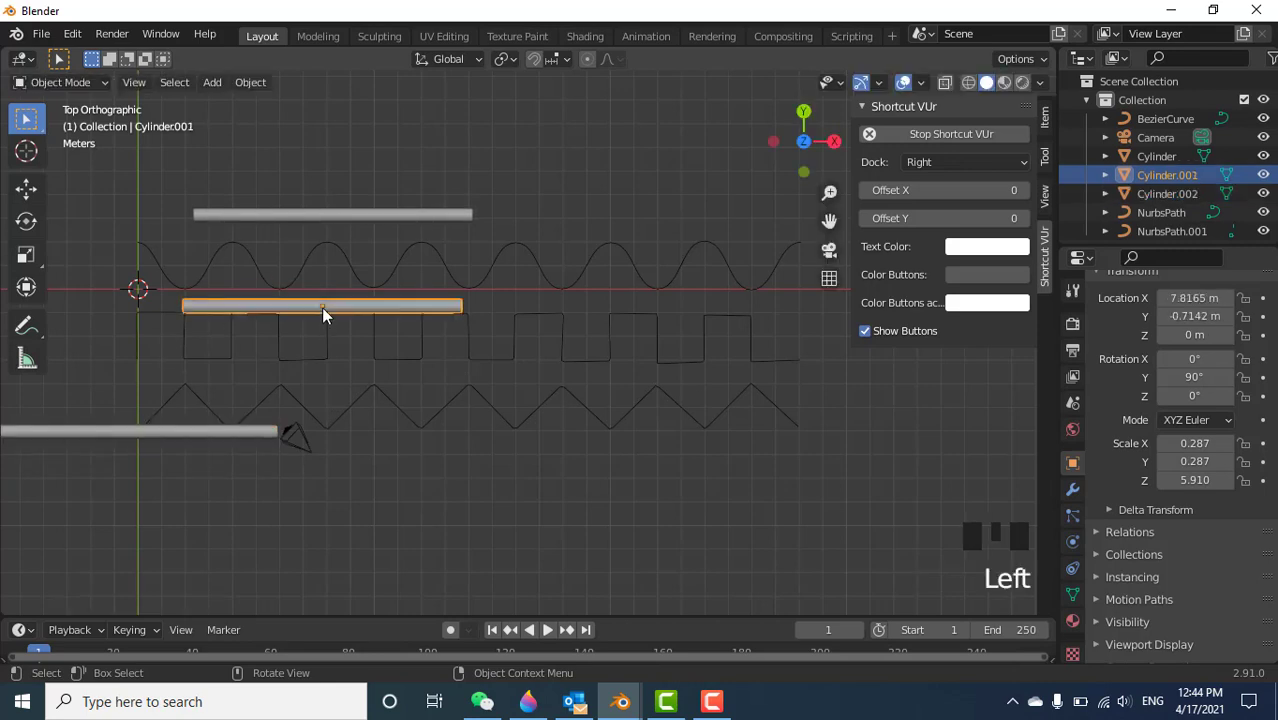
{"action": "key", "text": "d"}
{"action": "key", "text": "g"}
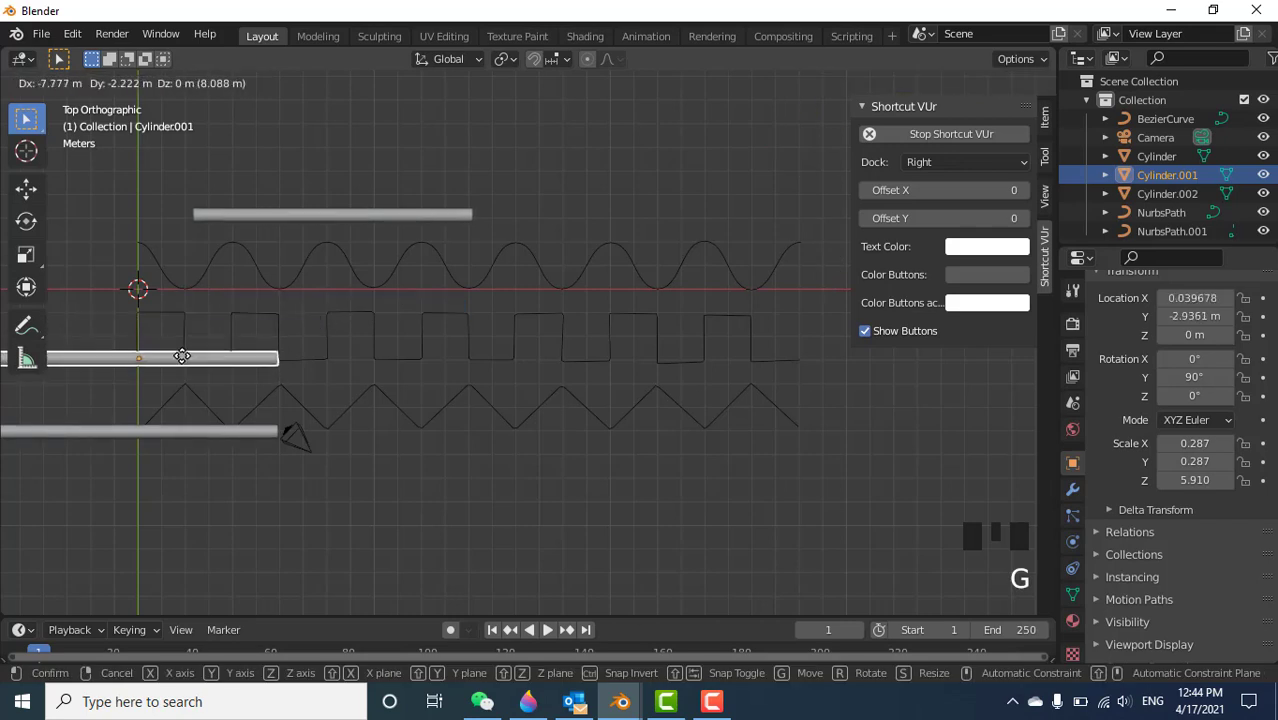
{"action": "left_click", "coordinate": [181, 354]}
{"action": "left_click", "coordinate": [384, 213]}
{"action": "key", "text": "g"}
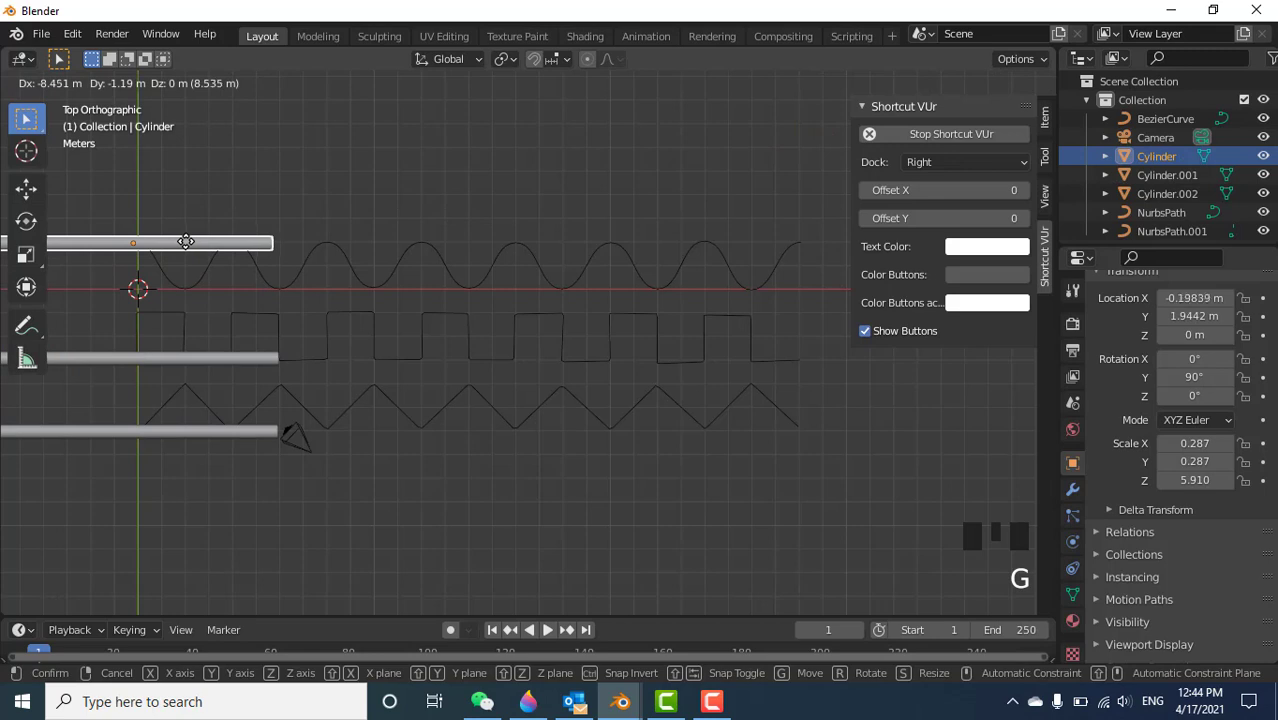
{"action": "left_click", "coordinate": [185, 241]}
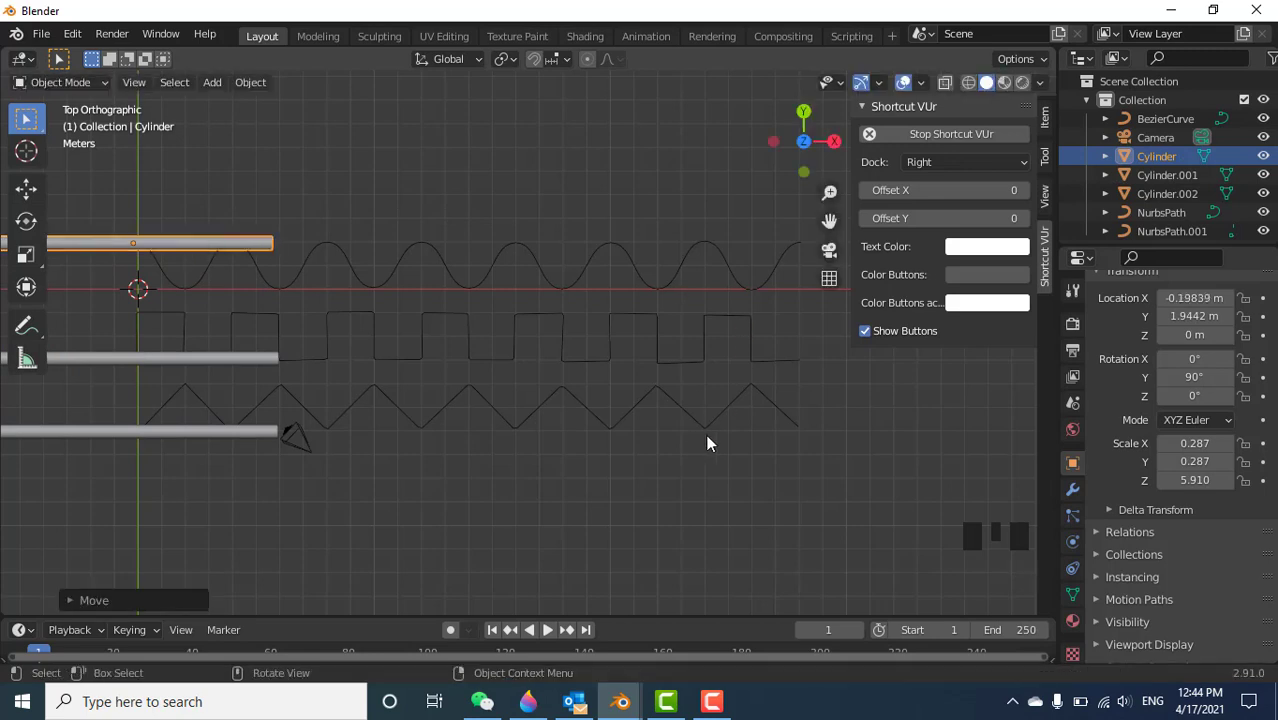
Add a Curve modifier to the top rod and use the sine wave BezierCurve as its curve object.
{"action": "scroll", "coordinate": [845, 428], "scroll_direction": "down", "scroll_amount": 1}
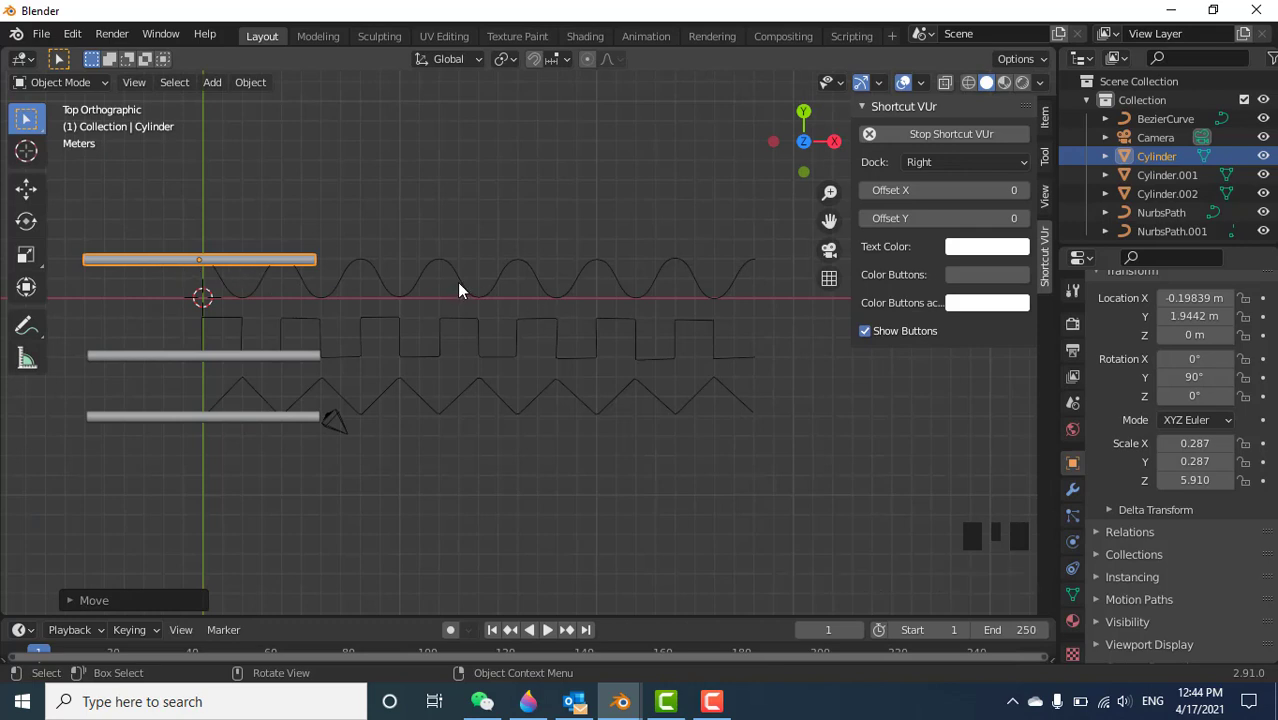
{"action": "left_click", "coordinate": [238, 280]}
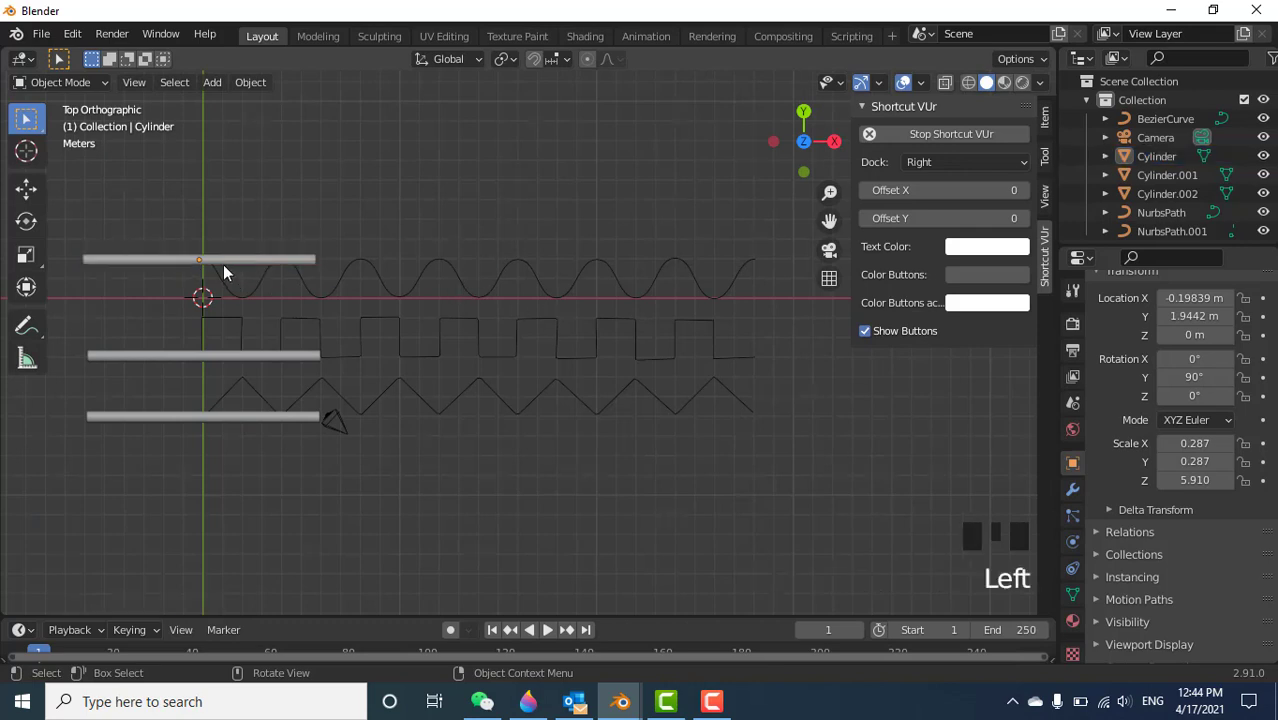
{"action": "left_click", "coordinate": [223, 264]}
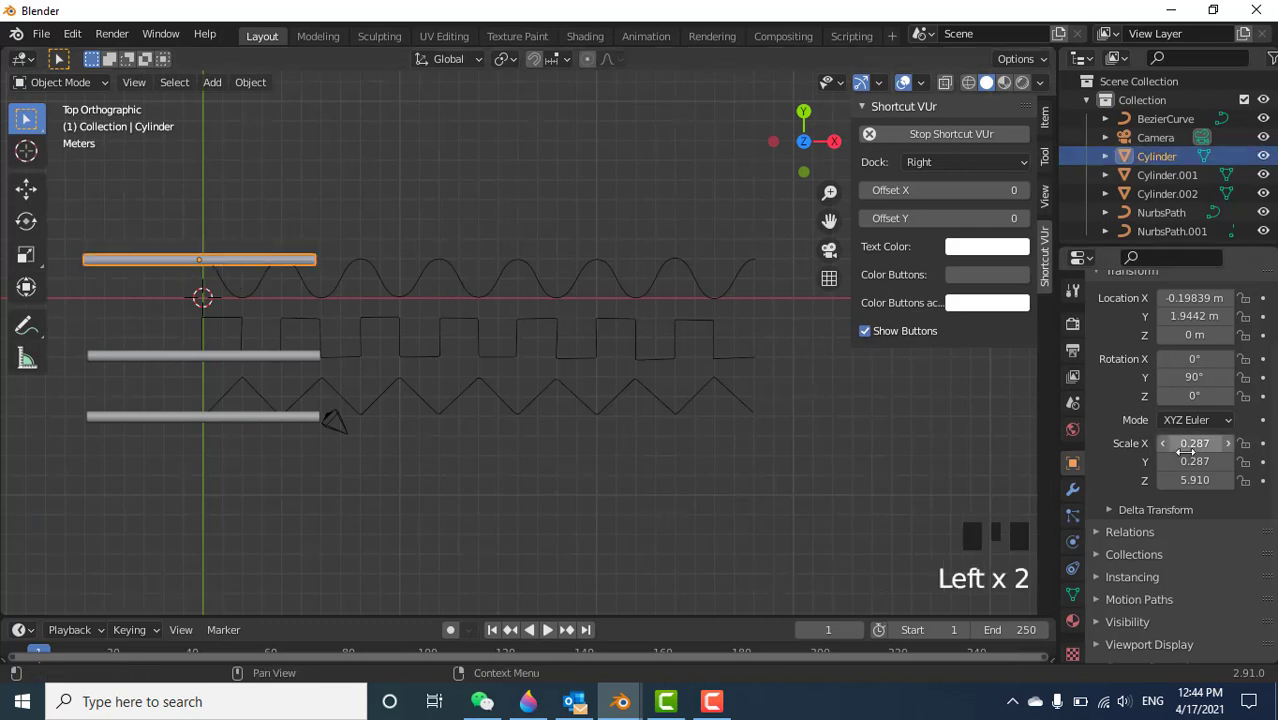
{"action": "left_click", "coordinate": [1073, 491]}
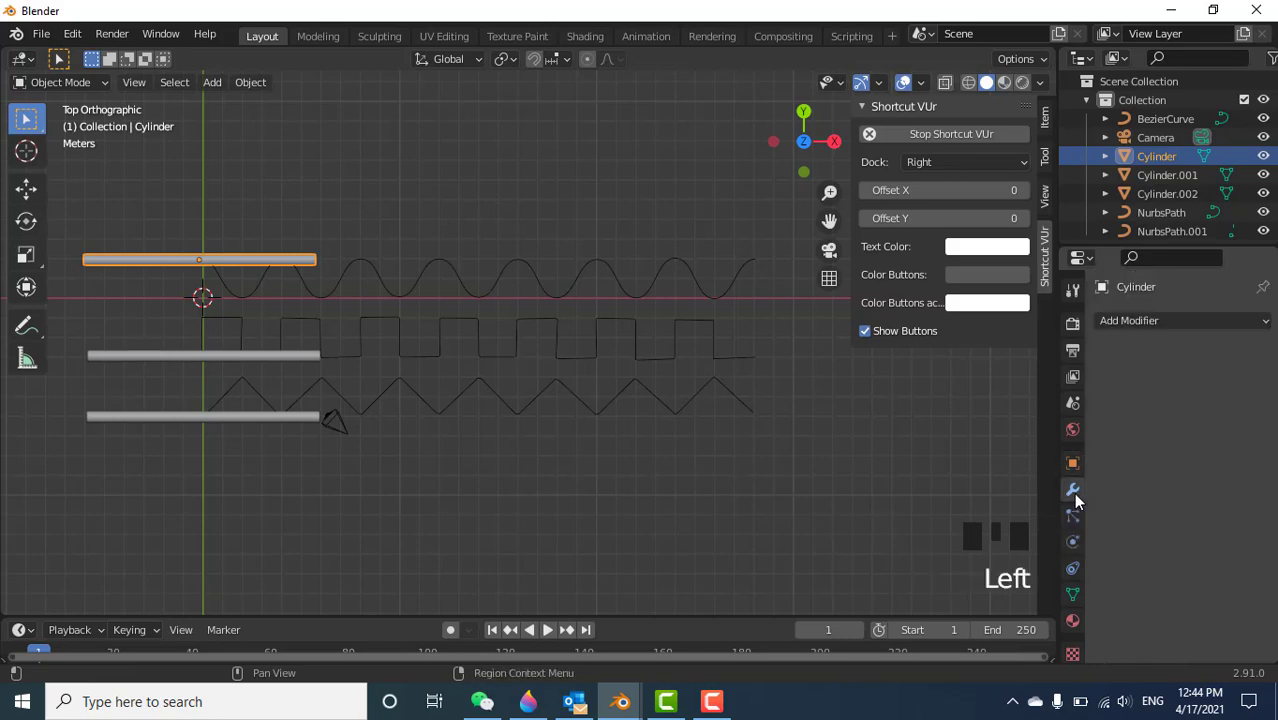
{"action": "left_click", "coordinate": [1197, 322]}
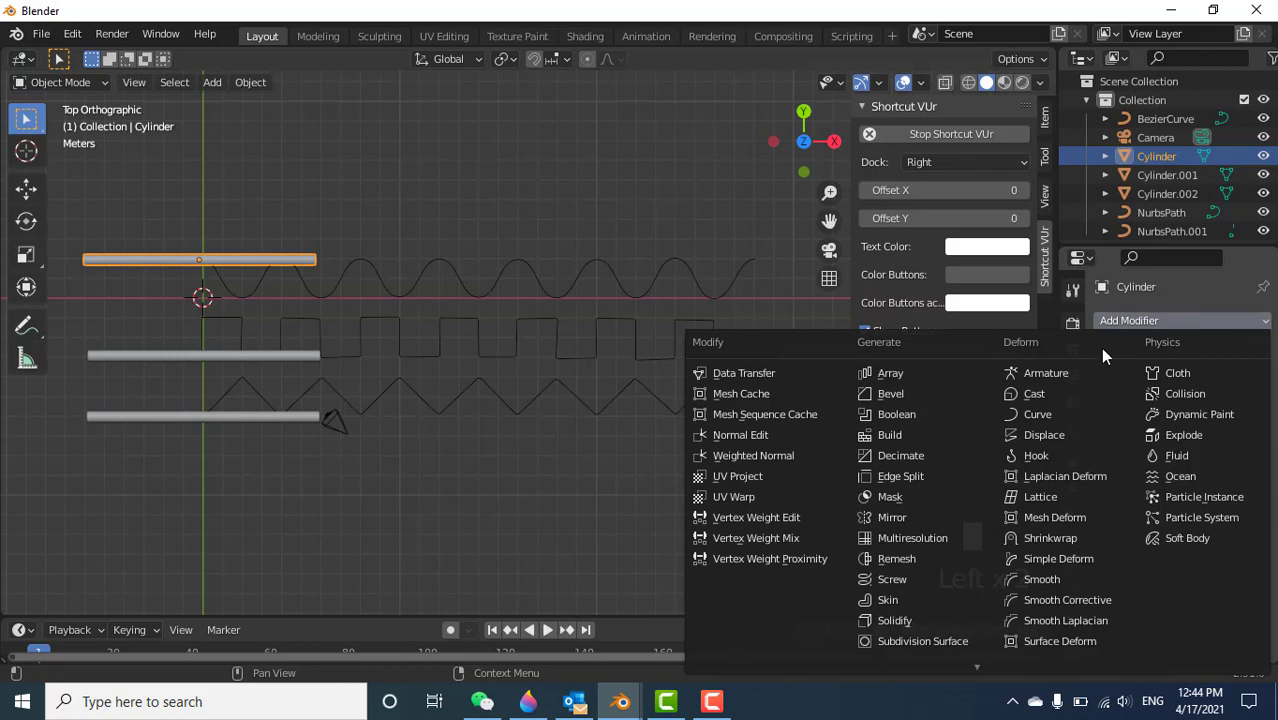
{"action": "left_click", "coordinate": [1026, 414]}
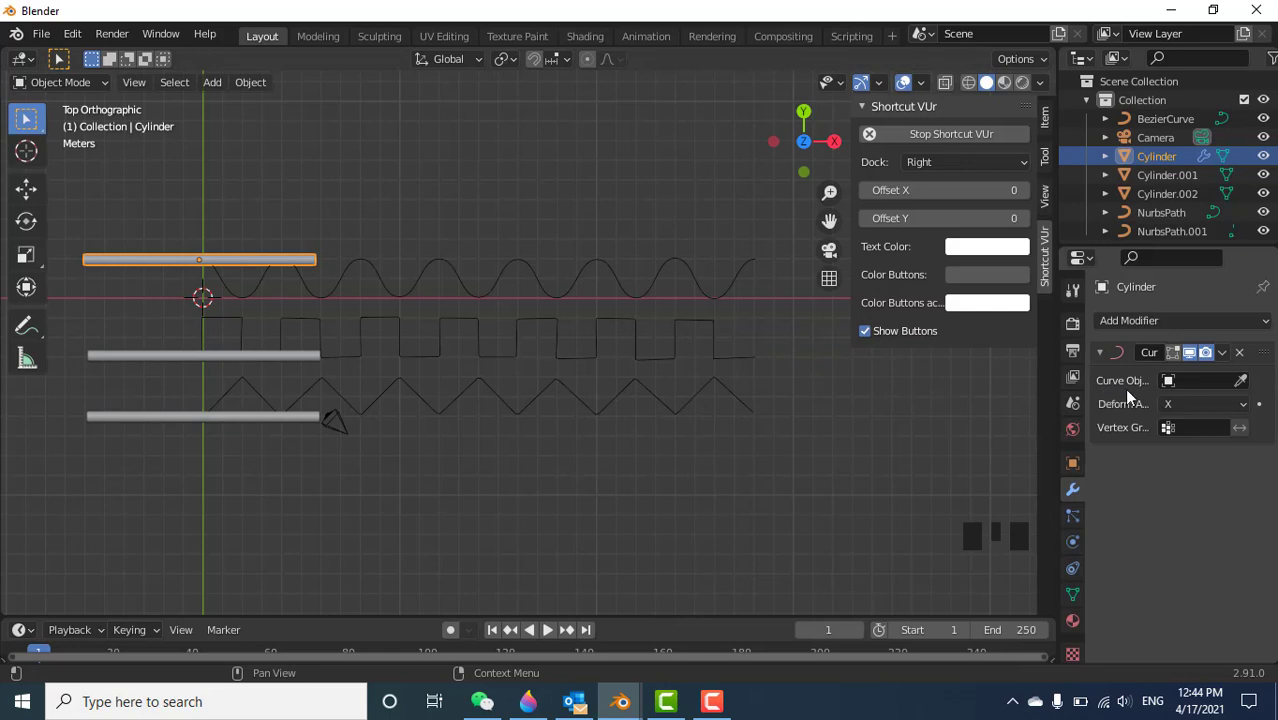
{"action": "left_click", "coordinate": [1240, 385]}
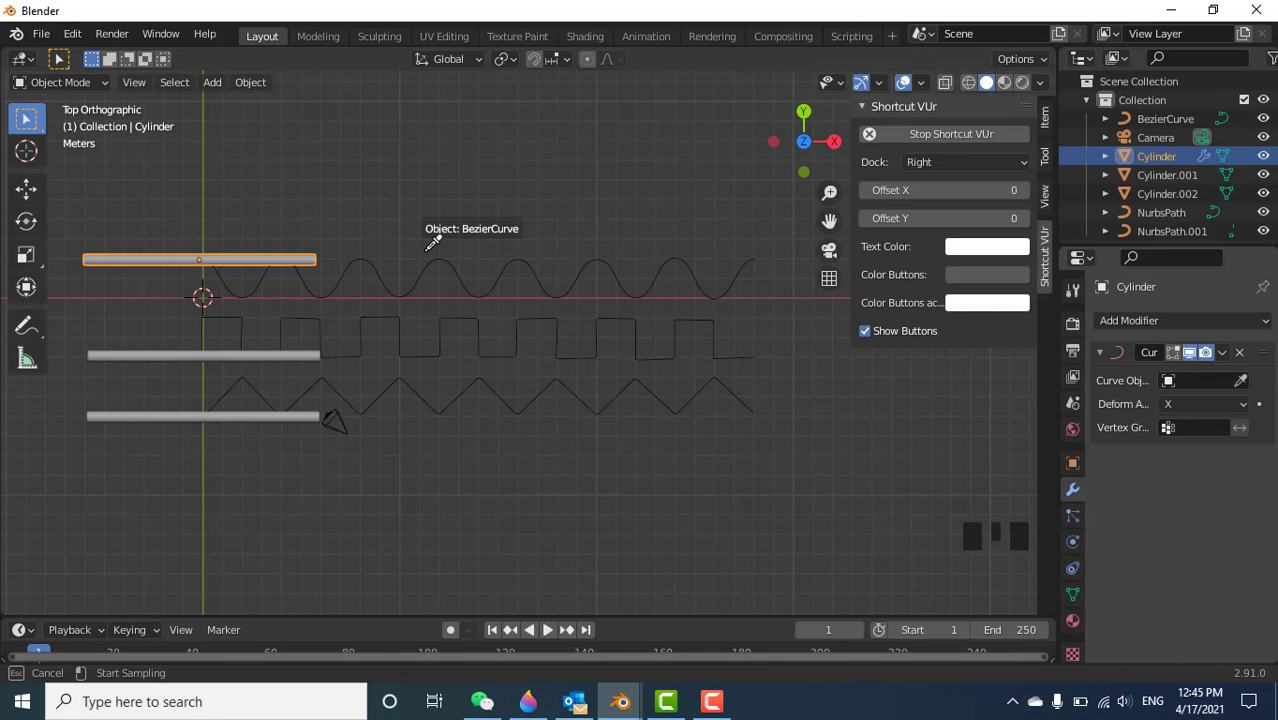
{"action": "left_click", "coordinate": [364, 251]}
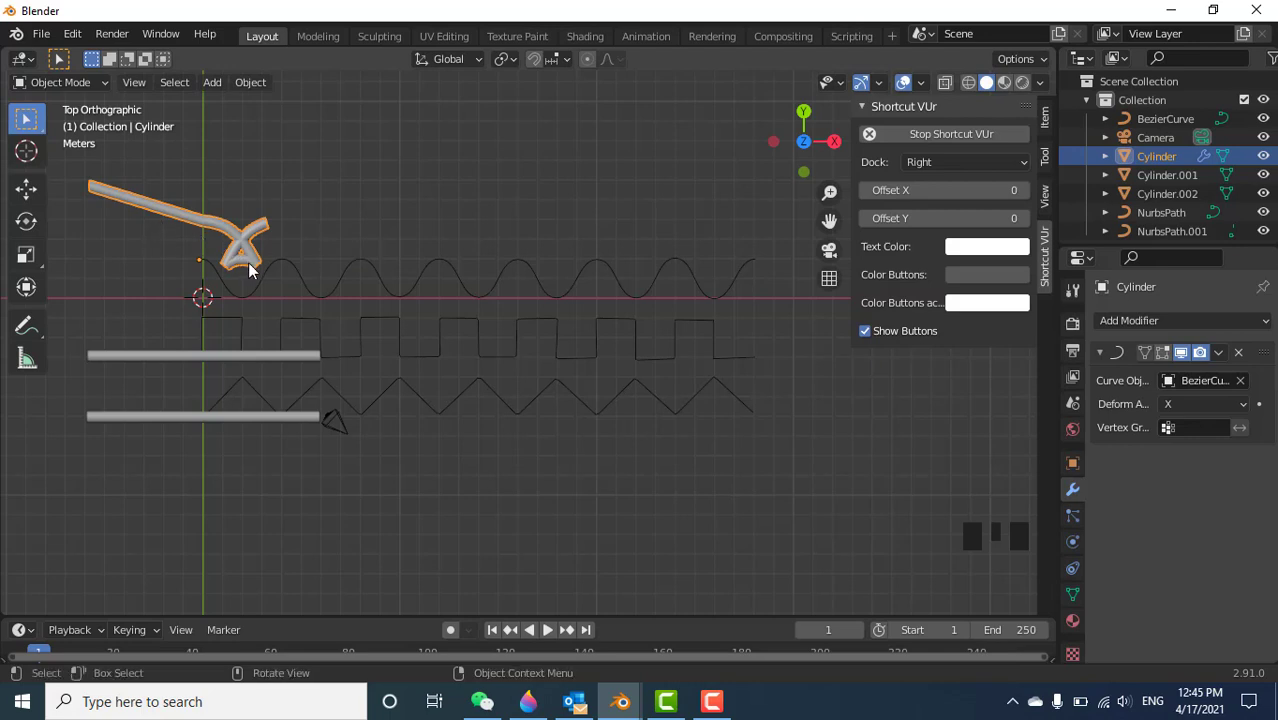
{"action": "left_click", "coordinate": [185, 216]}
{"action": "left_click", "coordinate": [485, 213]}
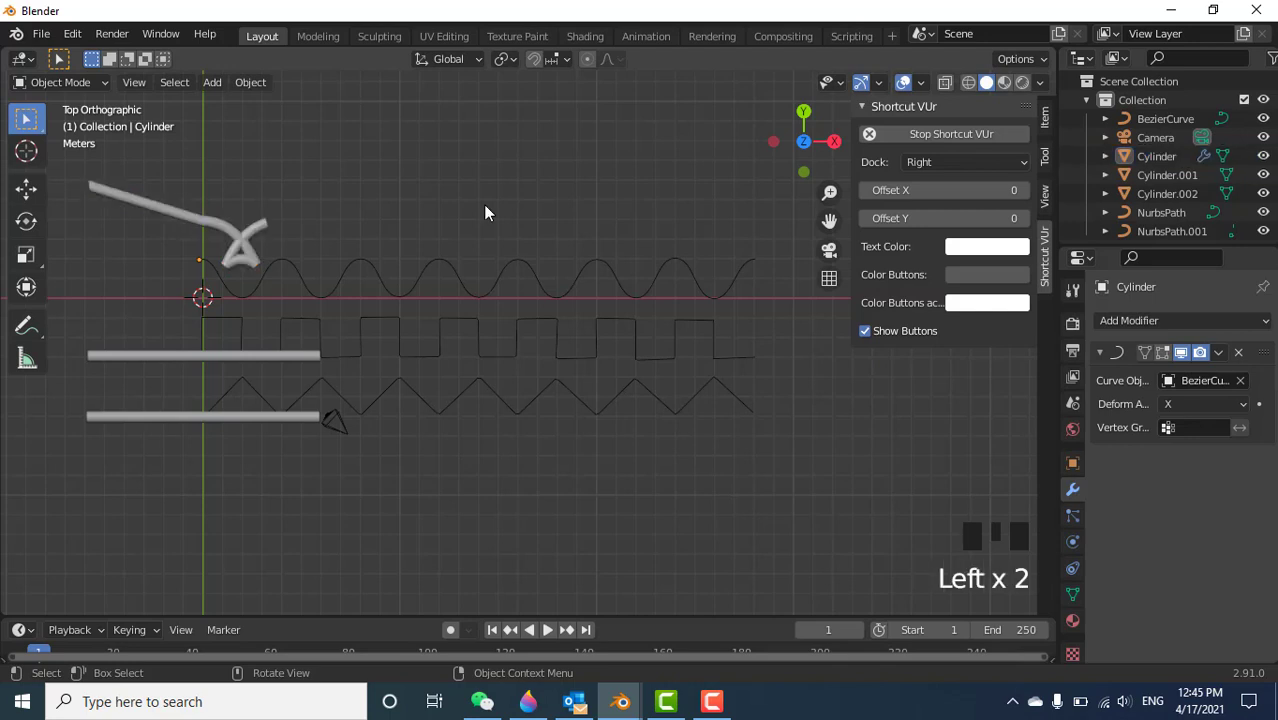
{"action": "left_click", "coordinate": [196, 230]}
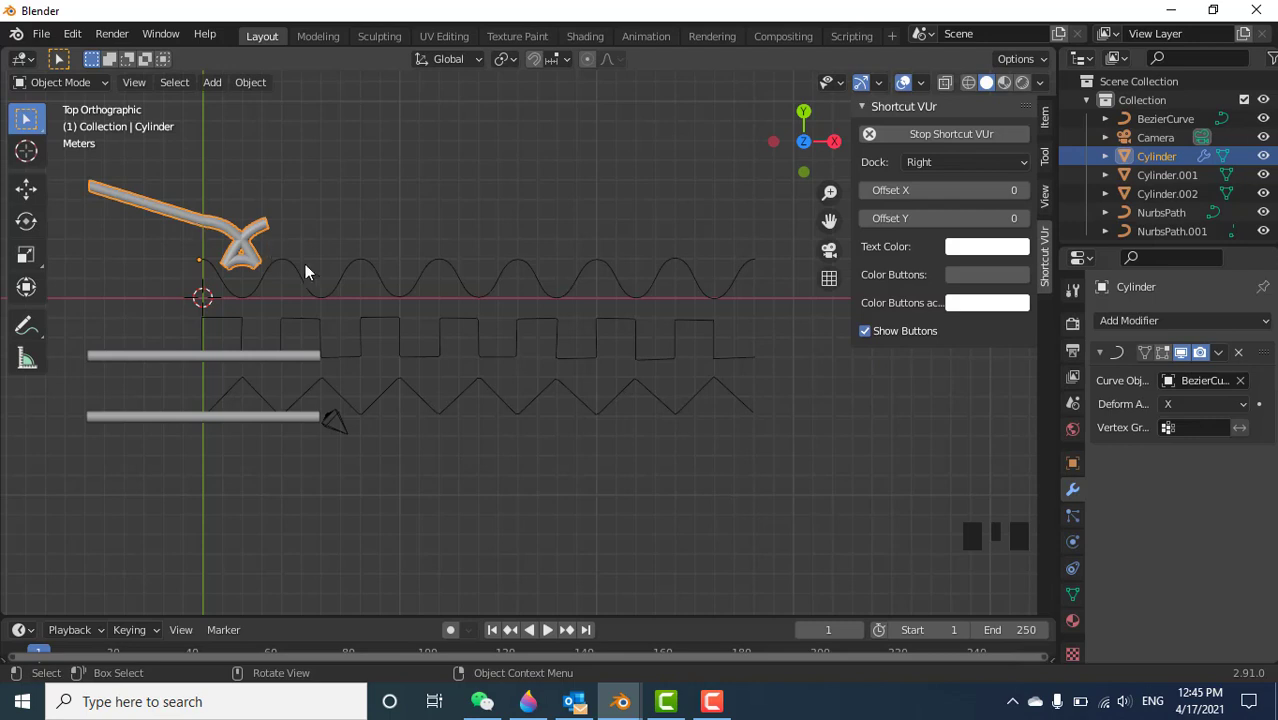
{"action": "key", "text": "g"}
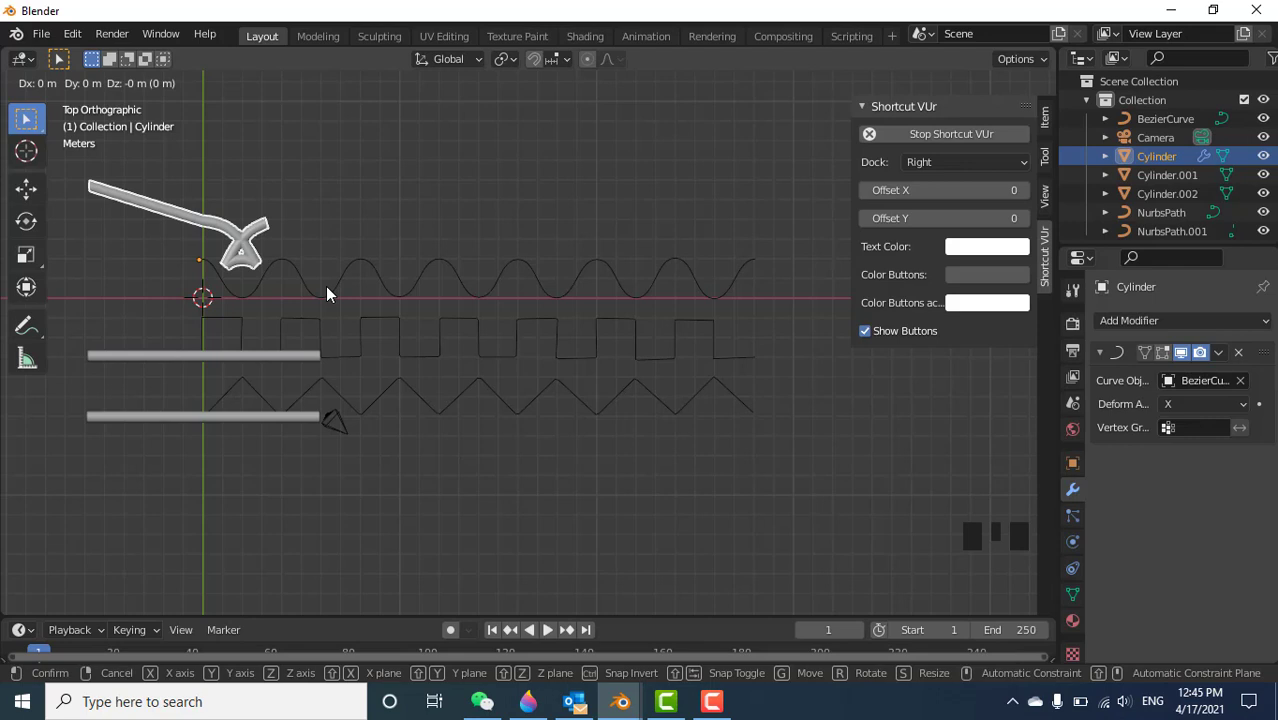
{"action": "left_click", "coordinate": [271, 282]}
{"action": "left_click", "coordinate": [272, 283]}
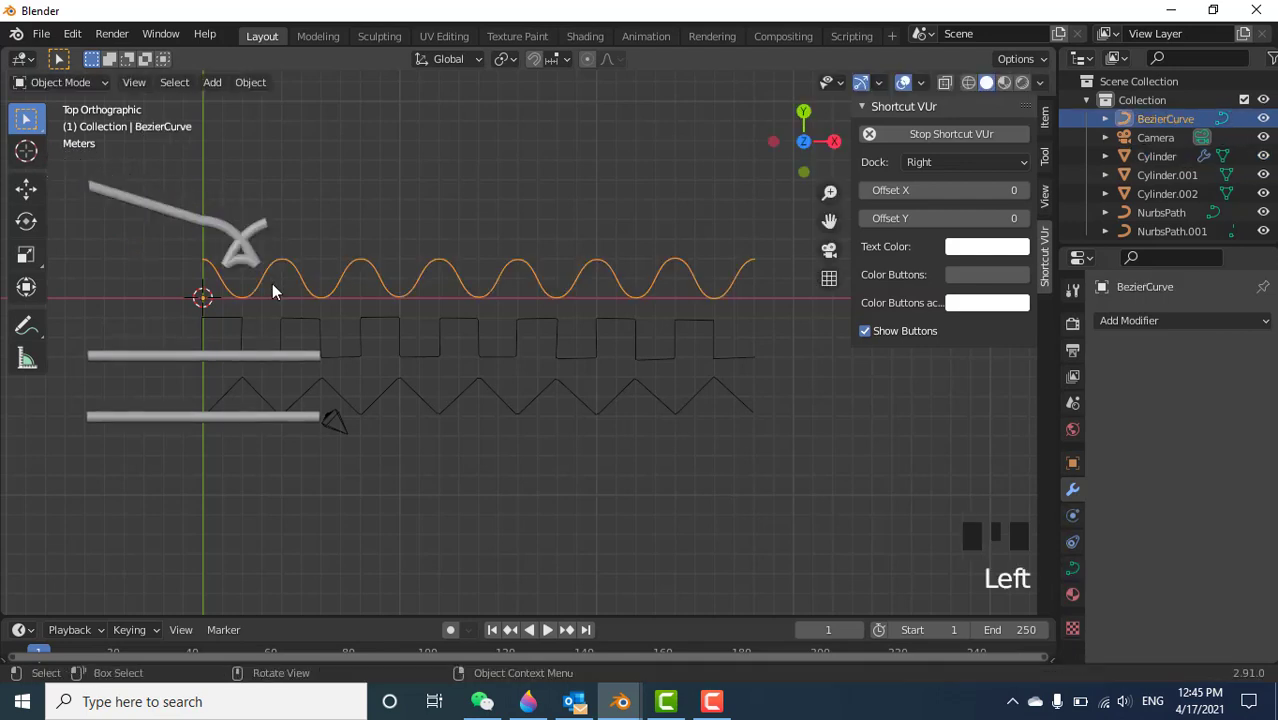
Move the deformed top rod forward along the sine wave and shift it about -2 m along Y onto the curve.
{"action": "left_click", "coordinate": [235, 236]}
{"action": "key", "text": "g"}
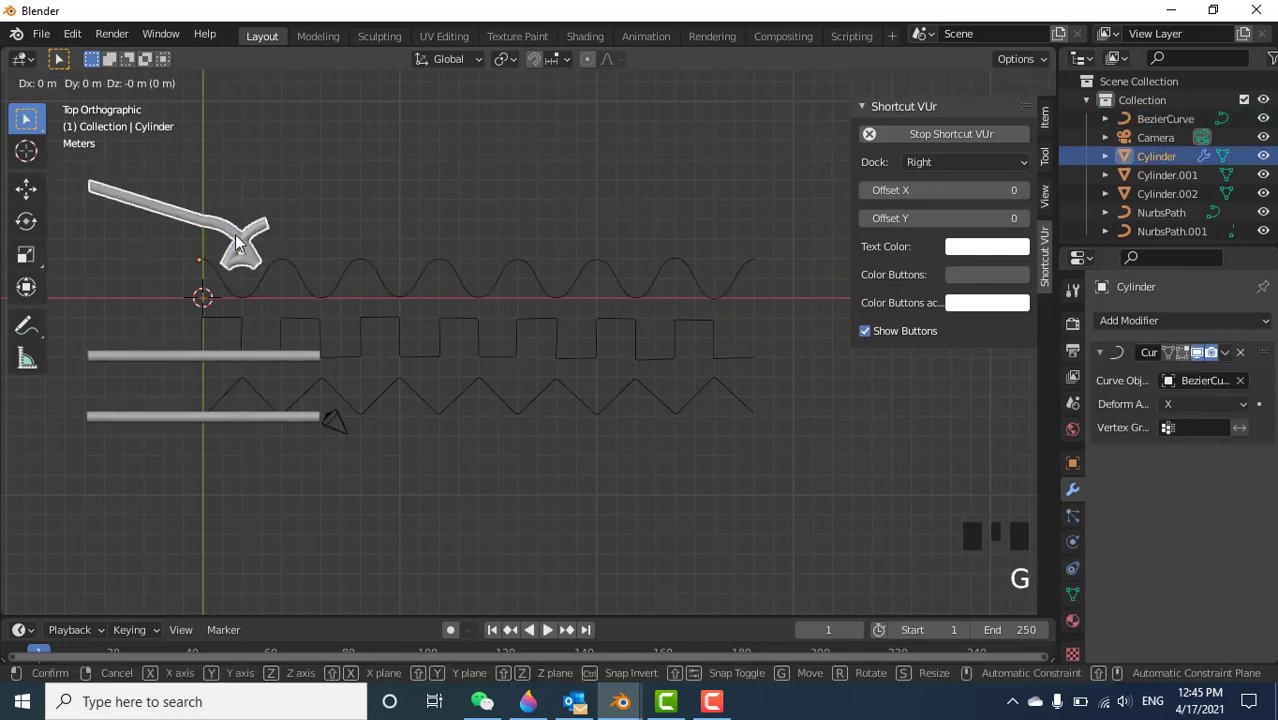
{"action": "left_click", "coordinate": [398, 250]}
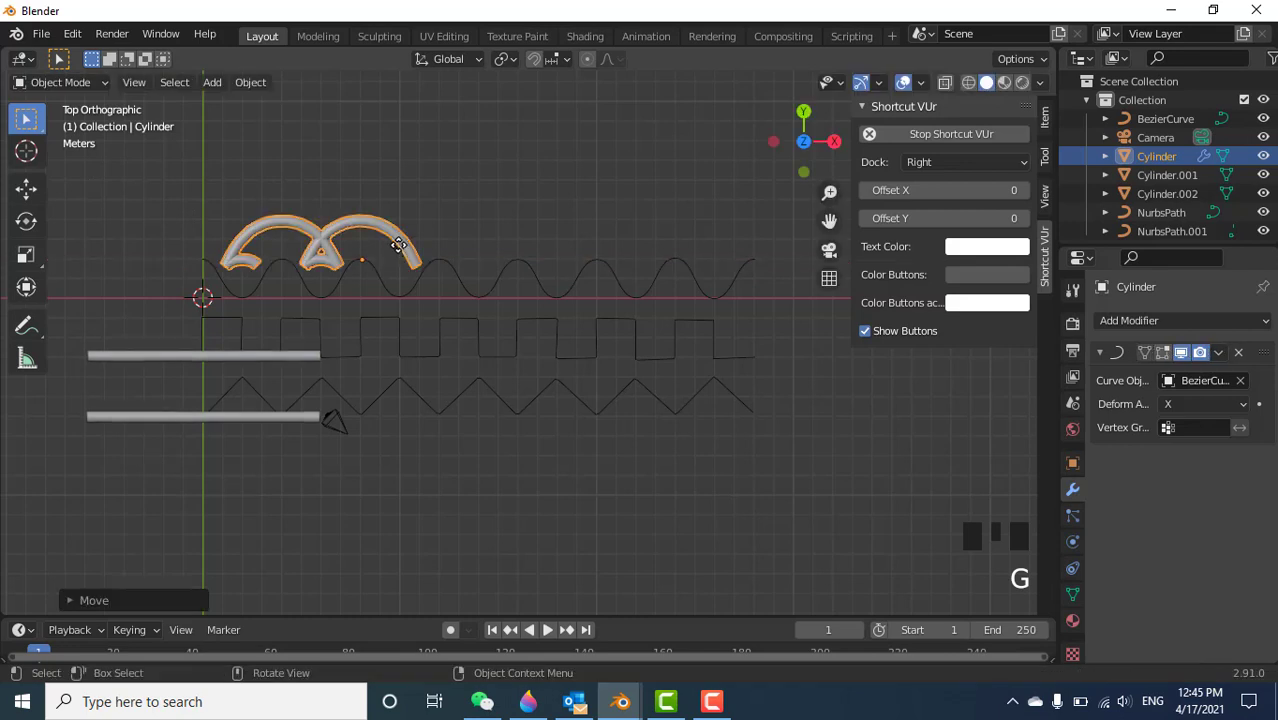
{"action": "left_click", "coordinate": [418, 172]}
{"action": "double_click", "coordinate": [325, 249]}
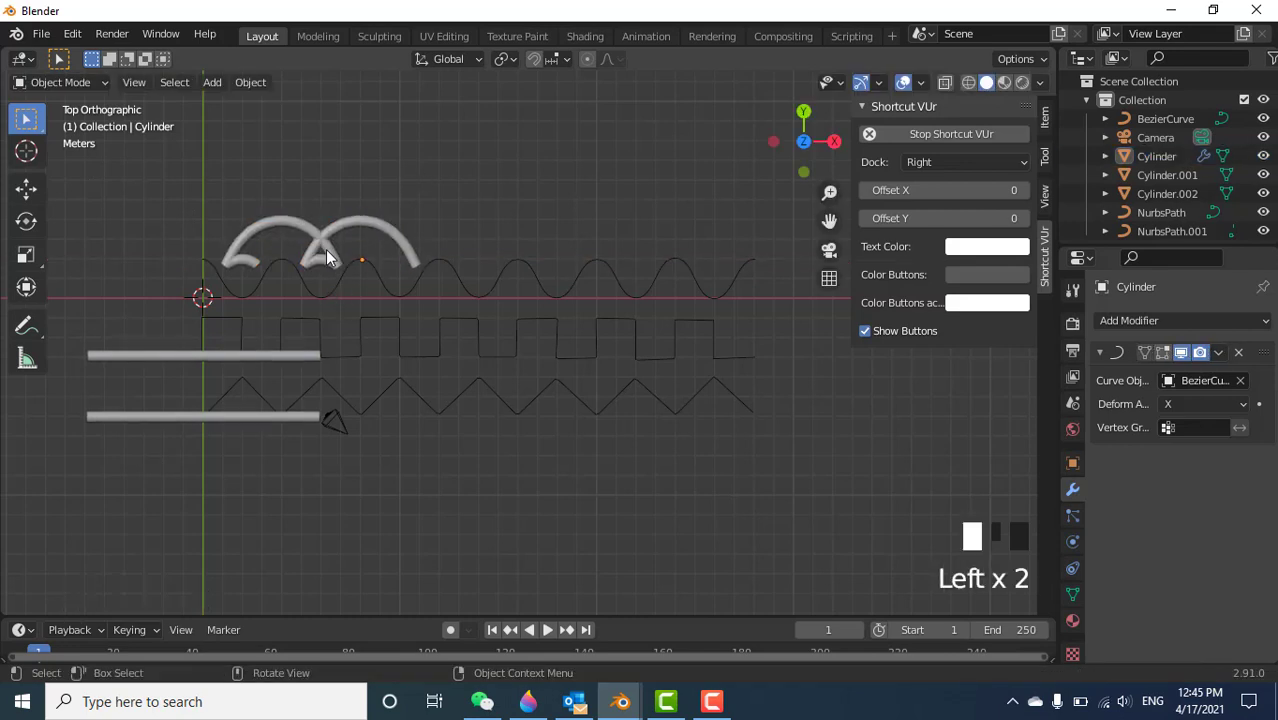
{"action": "key", "text": "g"}
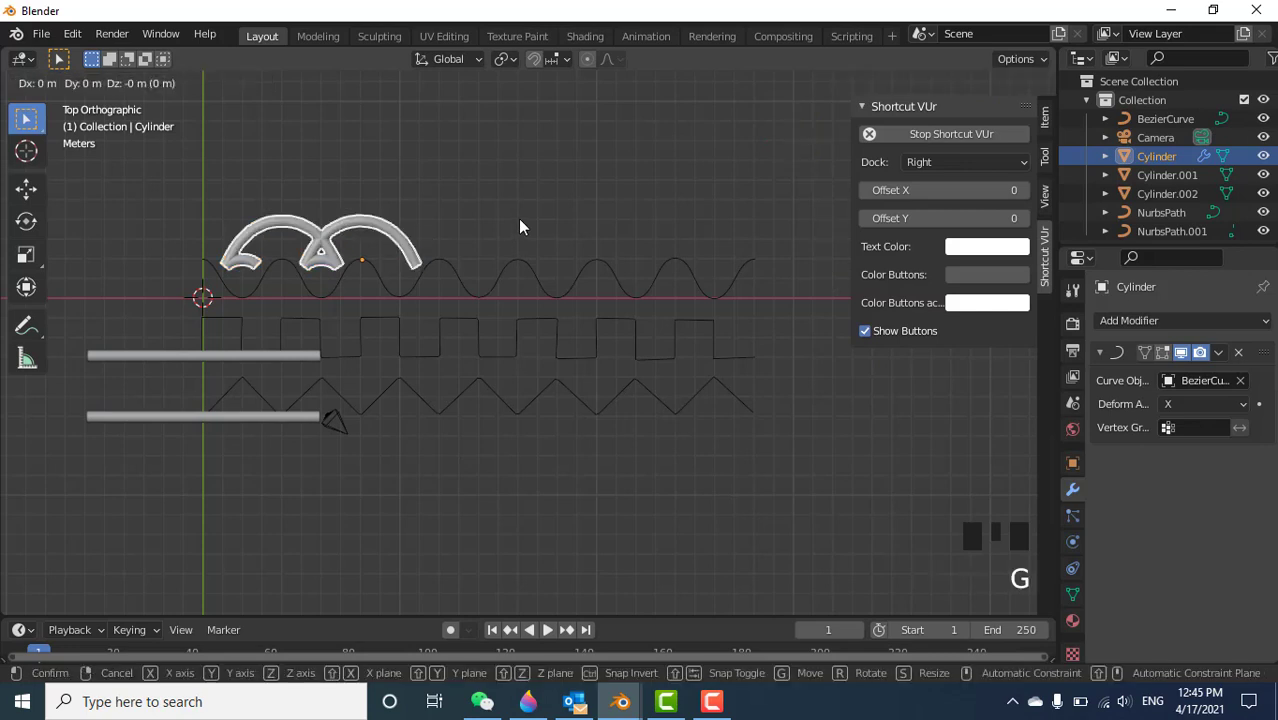
{"action": "key", "text": "y"}
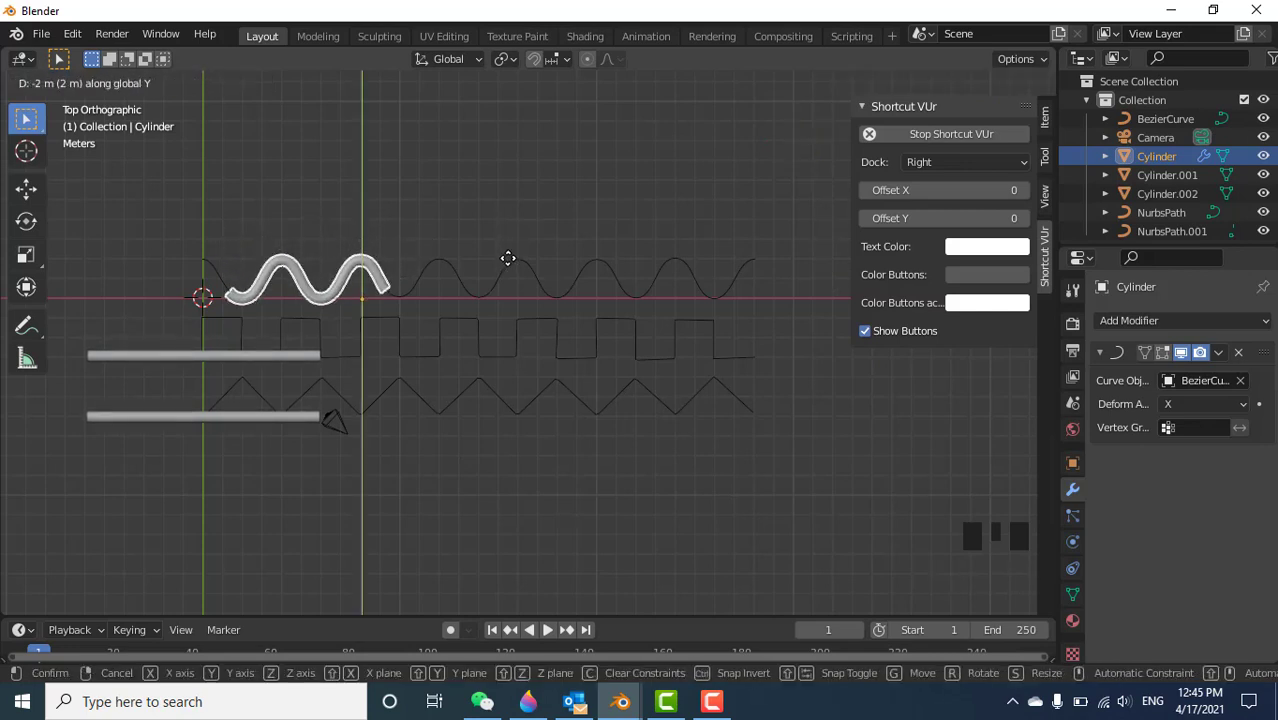
{"action": "left_click", "coordinate": [508, 257]}
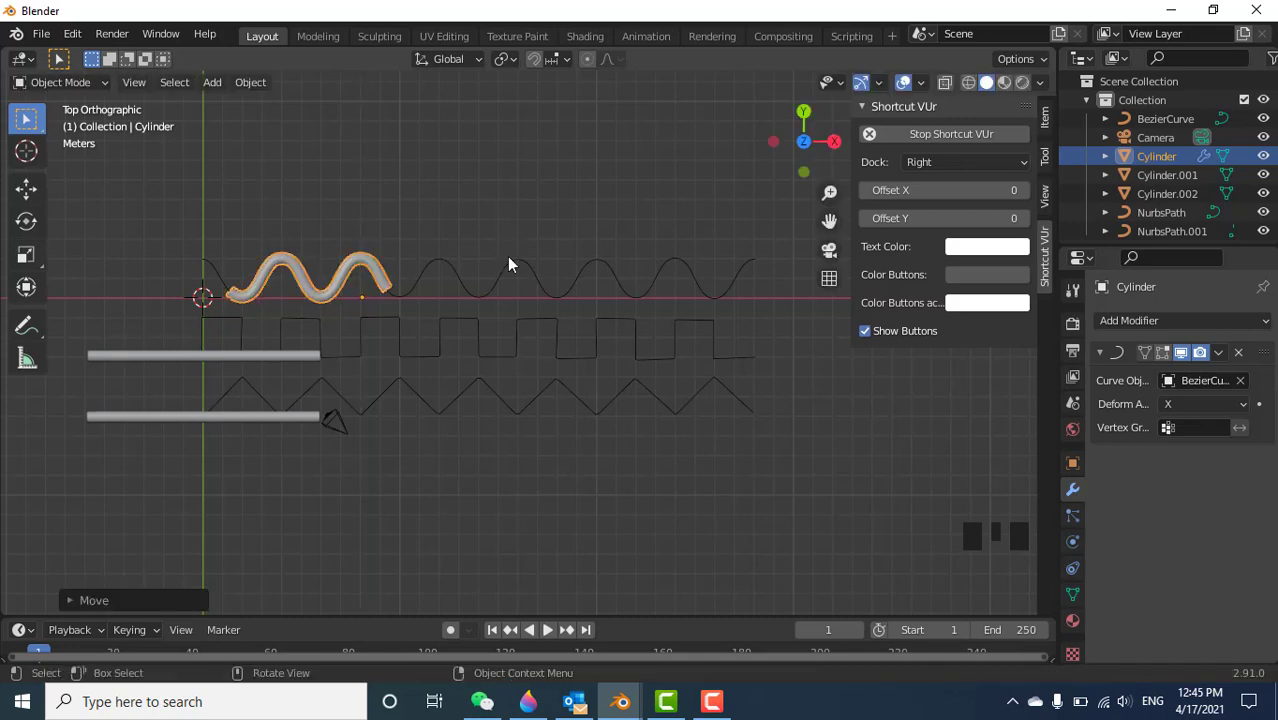
Add a Curve modifier to the middle rod and use the square wave NurbsPath as its curve object.
{"action": "left_click", "coordinate": [176, 357]}
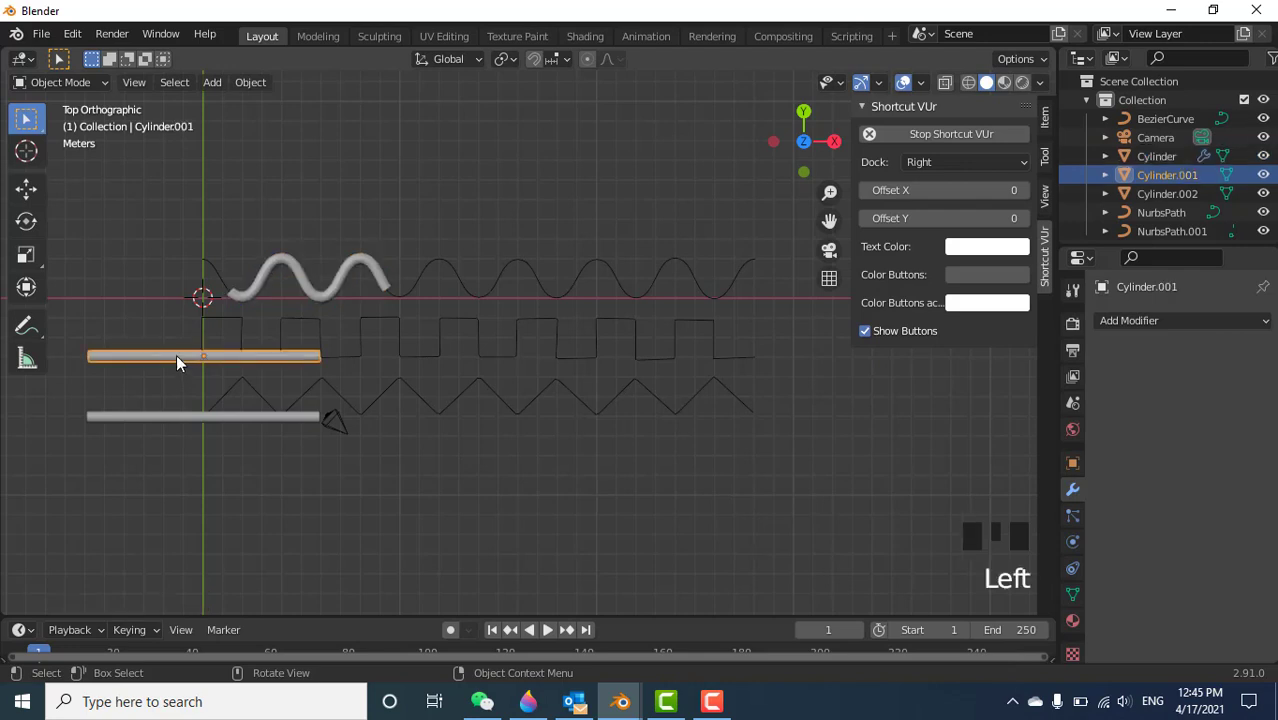
{"action": "left_click", "coordinate": [1073, 489]}
{"action": "left_click", "coordinate": [1190, 321]}
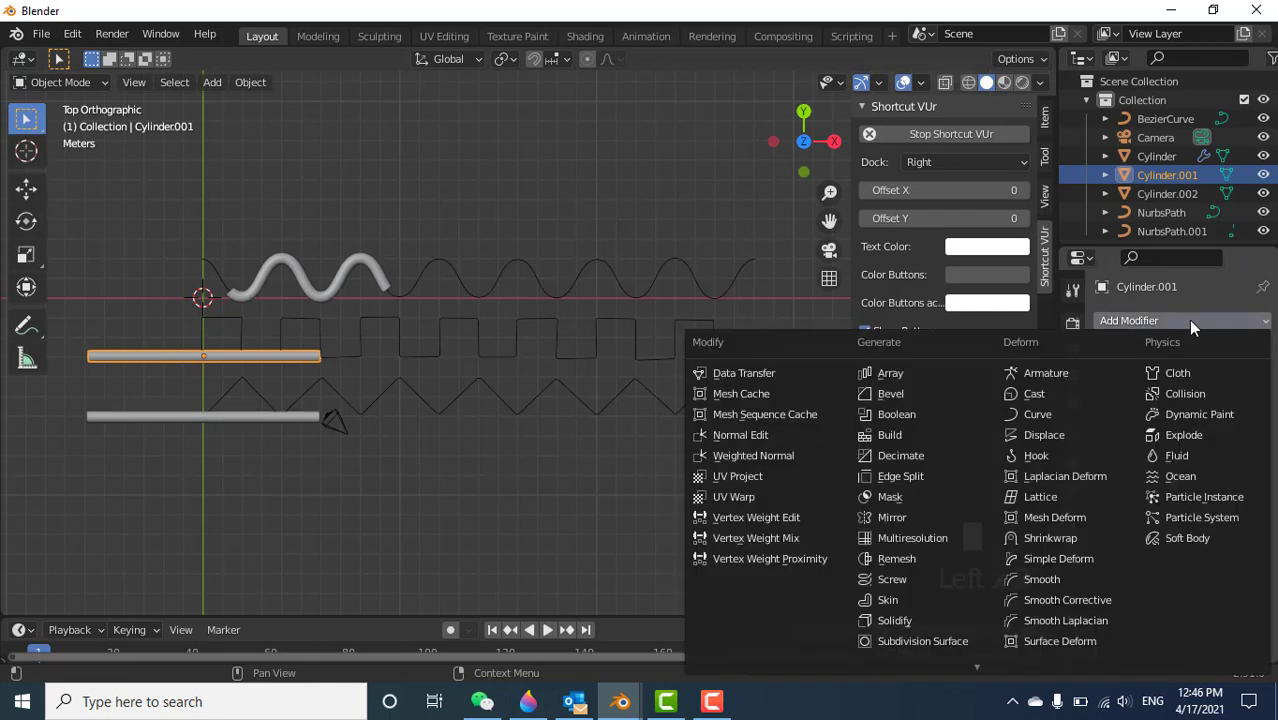
{"action": "left_click", "coordinate": [1040, 420]}
{"action": "left_click", "coordinate": [1241, 383]}
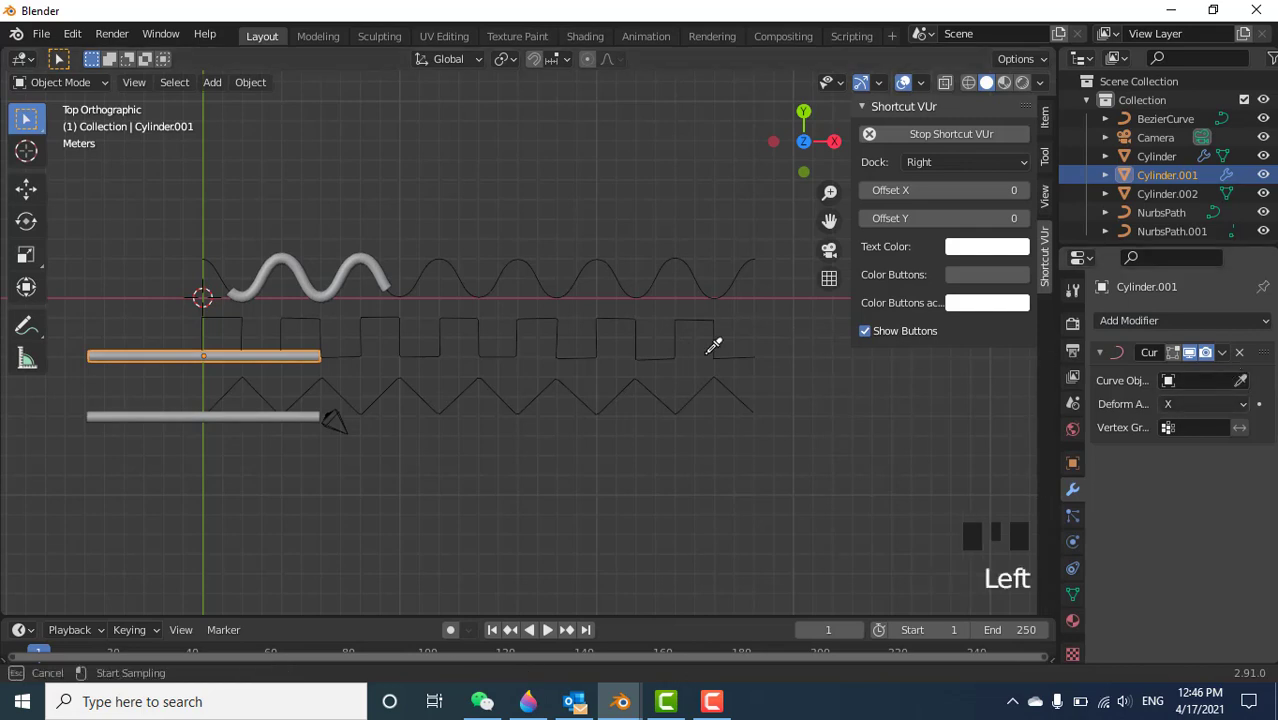
{"action": "left_click", "coordinate": [325, 311]}
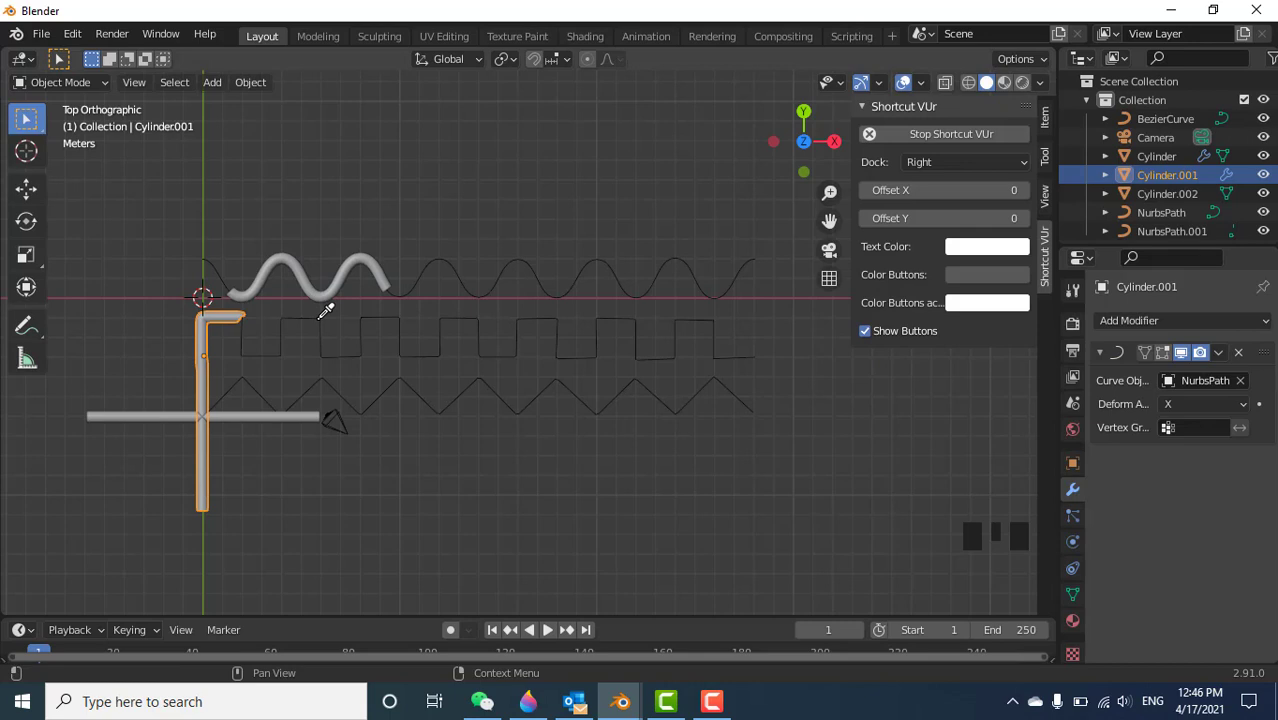
Move the square-wave rod about 11.71 m along X so it bends along the path.
{"action": "left_click", "coordinate": [257, 432]}
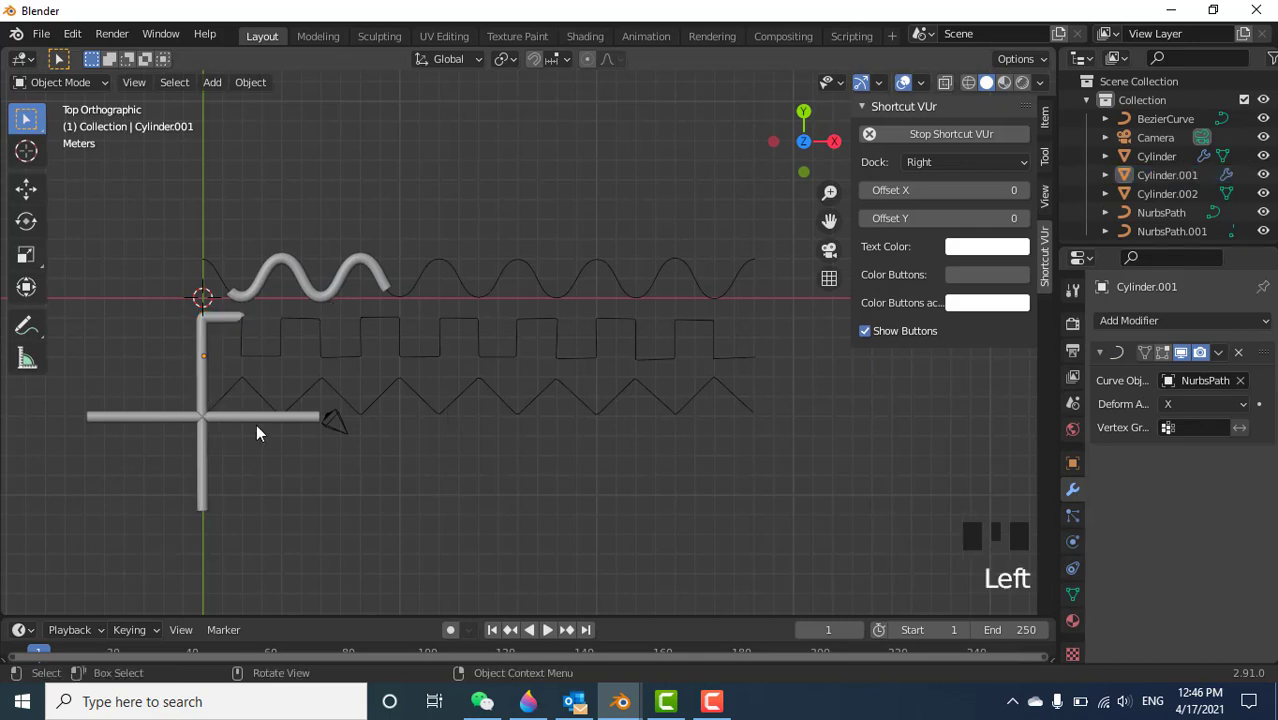
{"action": "left_click", "coordinate": [210, 320]}
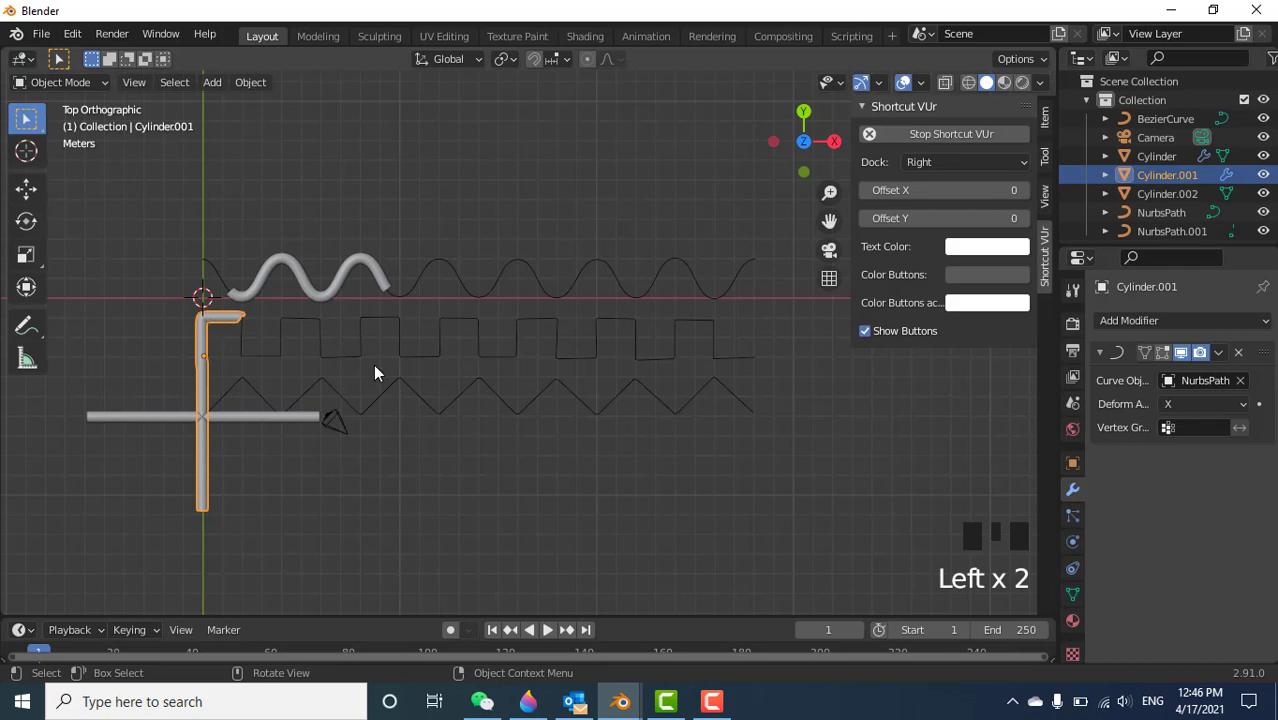
{"action": "key", "text": "g"}
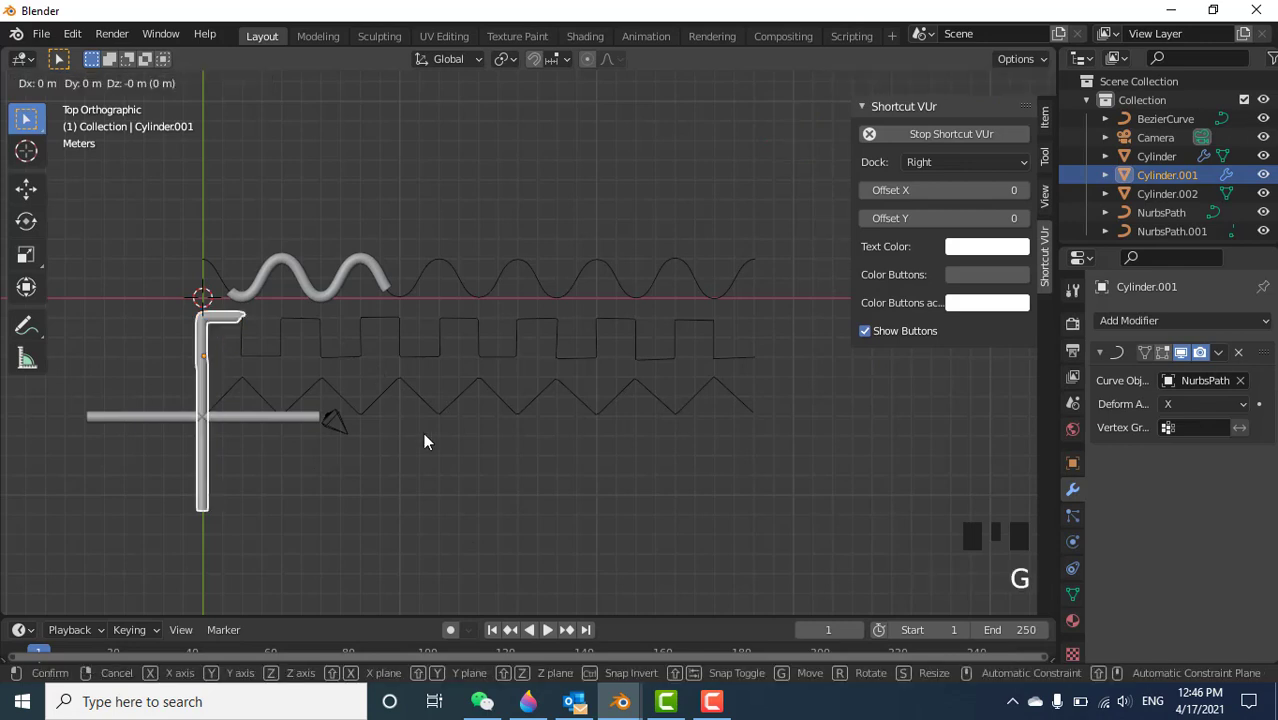
{"action": "key", "text": "x"}
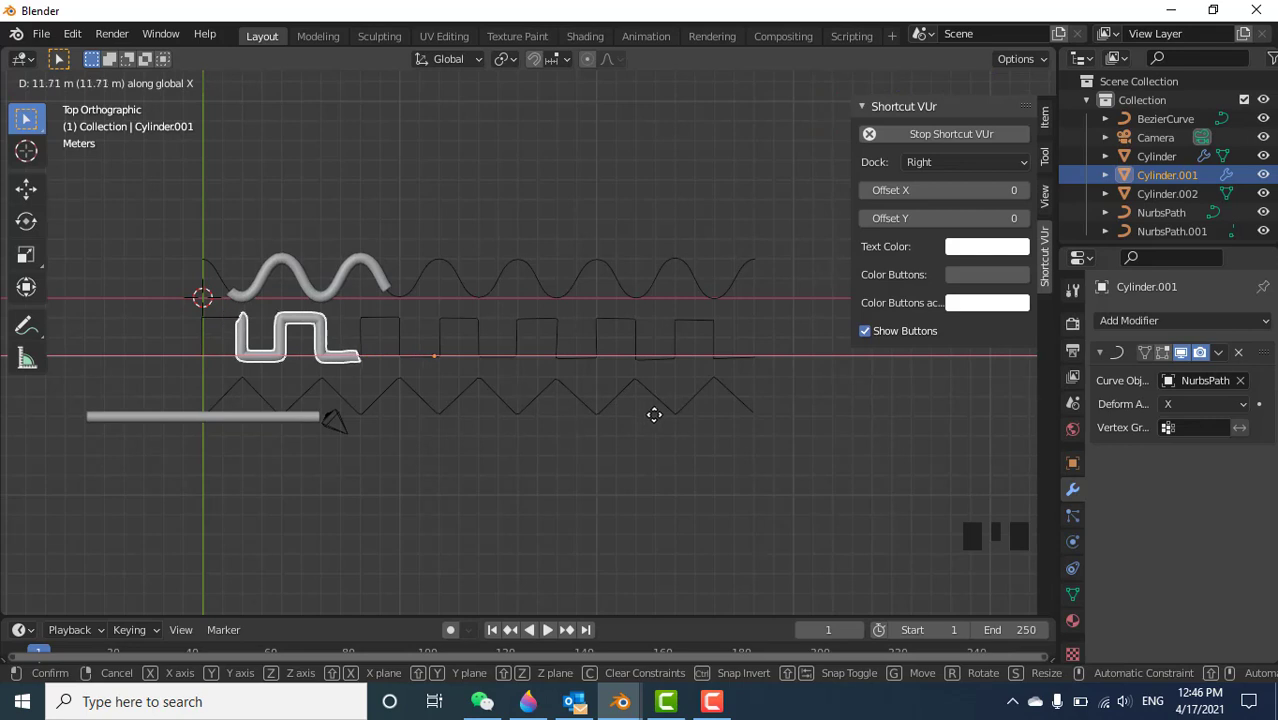
{"action": "left_click", "coordinate": [655, 414]}
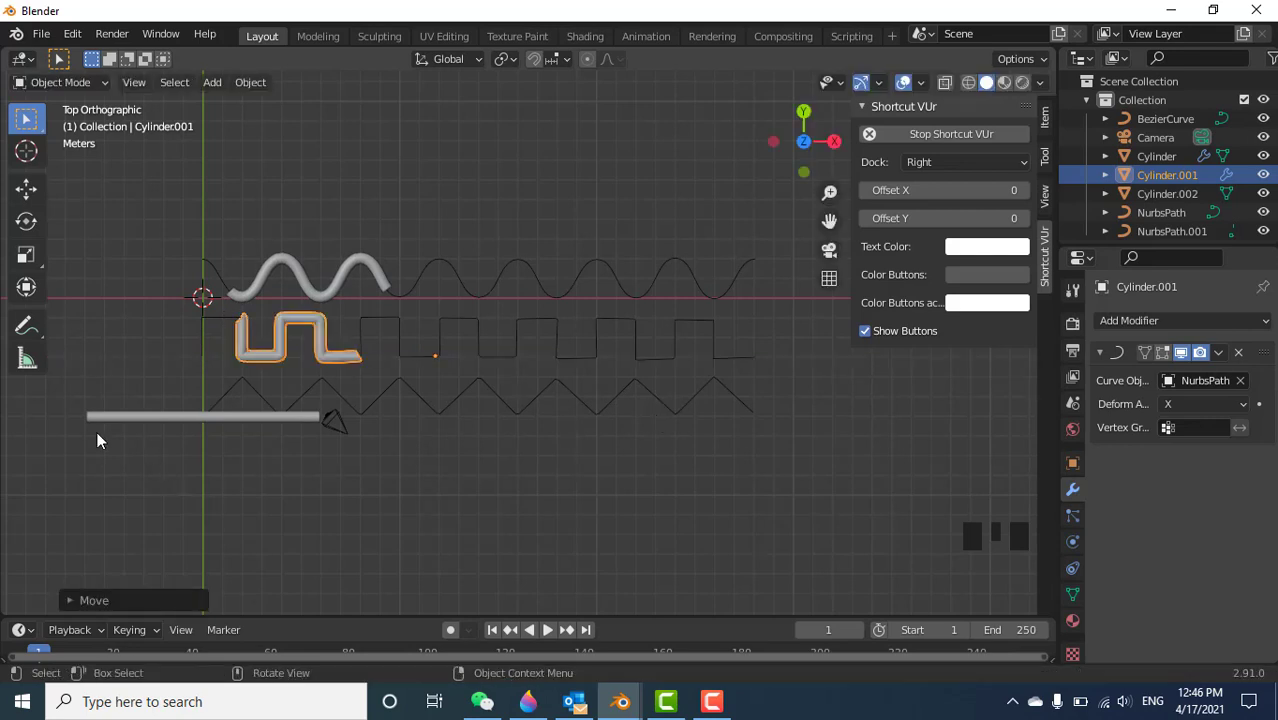
Add a Curve modifier to the bottom rod and use the zigzag path NurbsPath.001 as its curve object.
{"action": "left_click", "coordinate": [143, 427]}
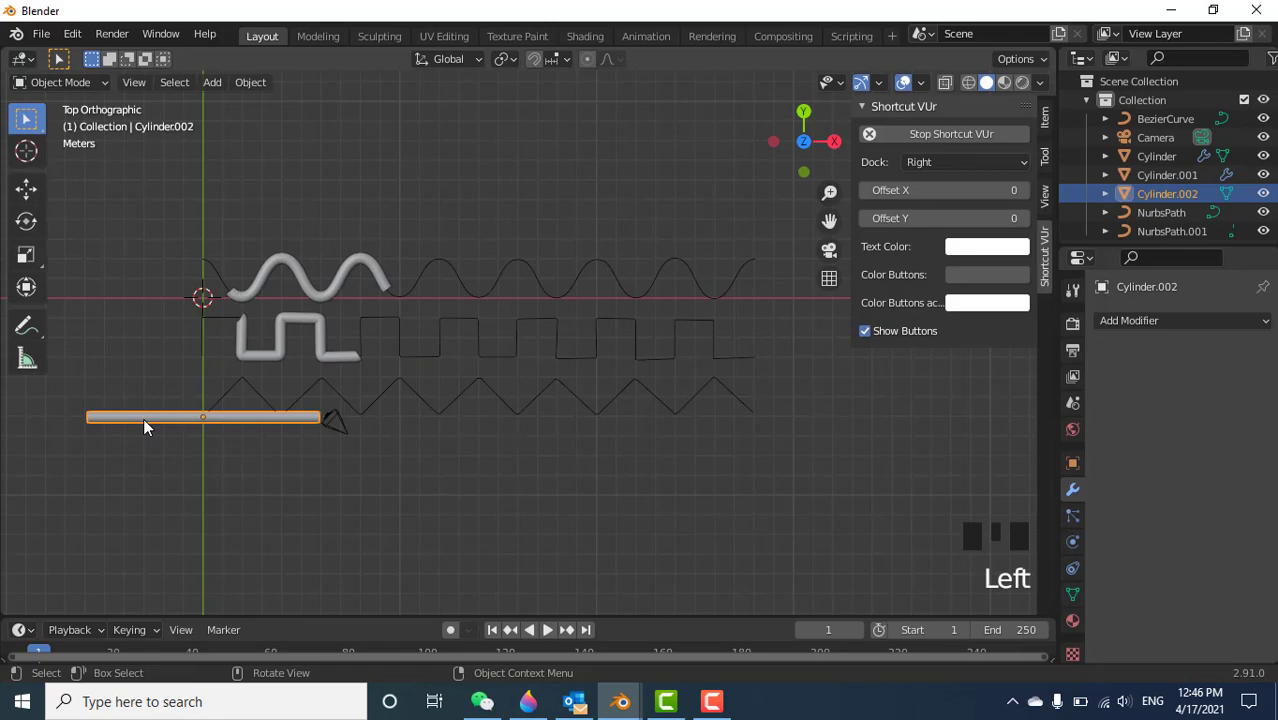
{"action": "left_click", "coordinate": [1203, 320]}
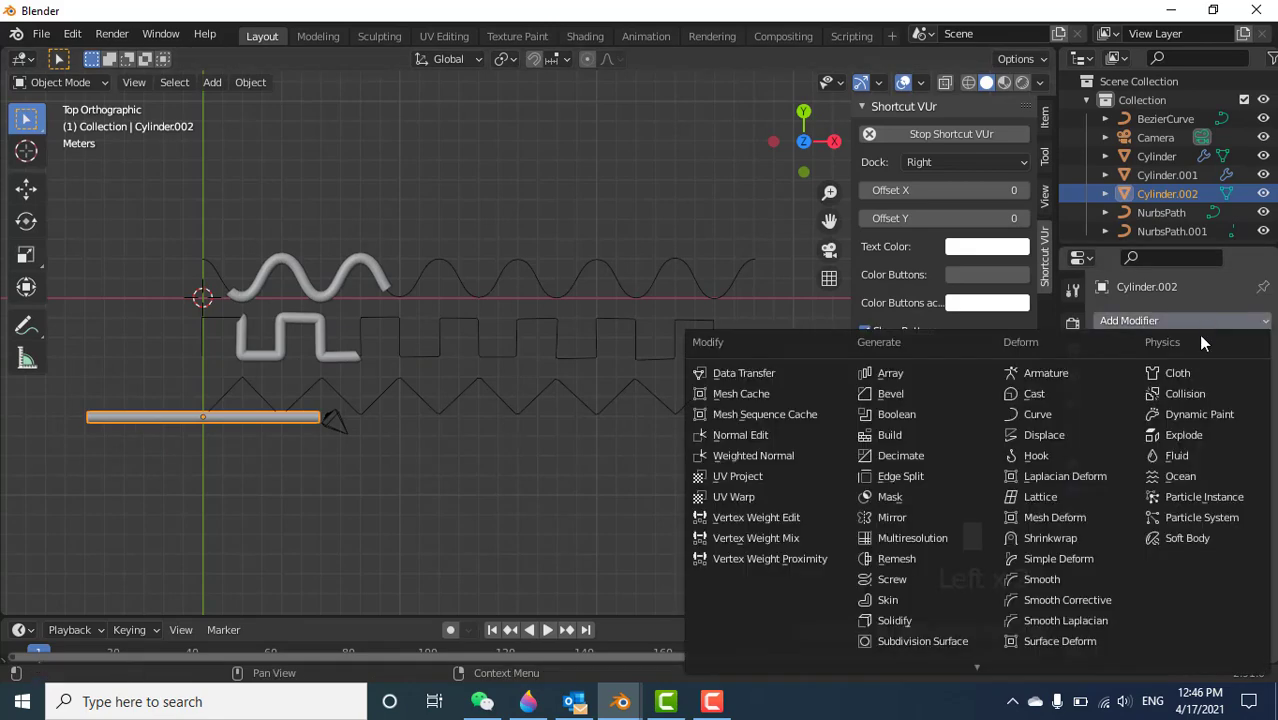
{"action": "left_click", "coordinate": [1073, 414]}
{"action": "left_click", "coordinate": [1240, 380]}
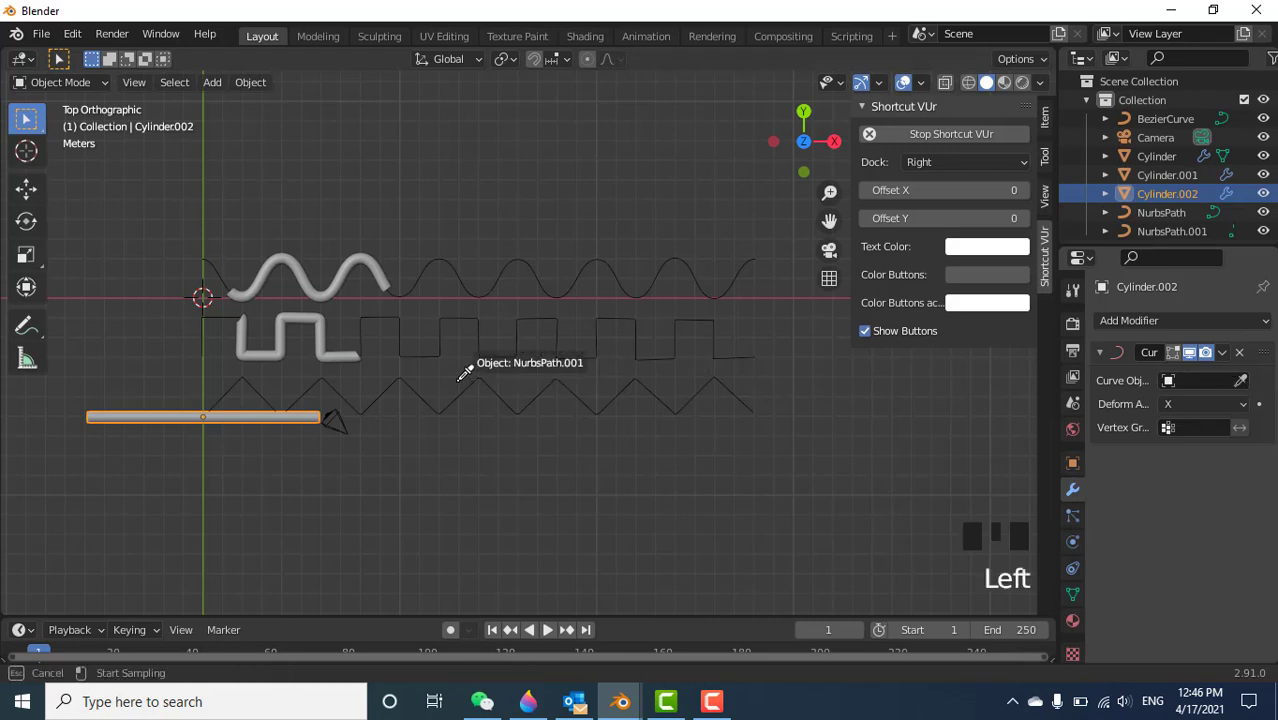
{"action": "left_click", "coordinate": [401, 372]}
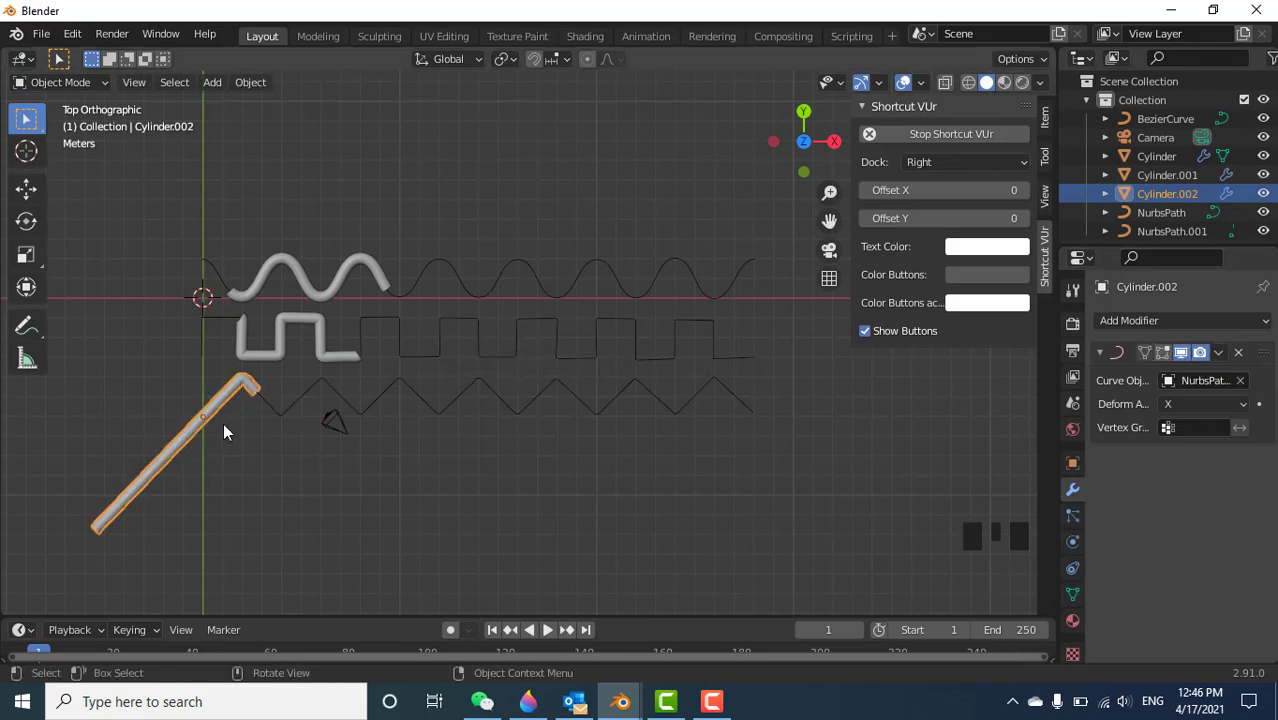
Move the zigzag rod about 8.43 m along X so it bends along the path.
{"action": "key", "text": "g"}
{"action": "key", "text": "x"}
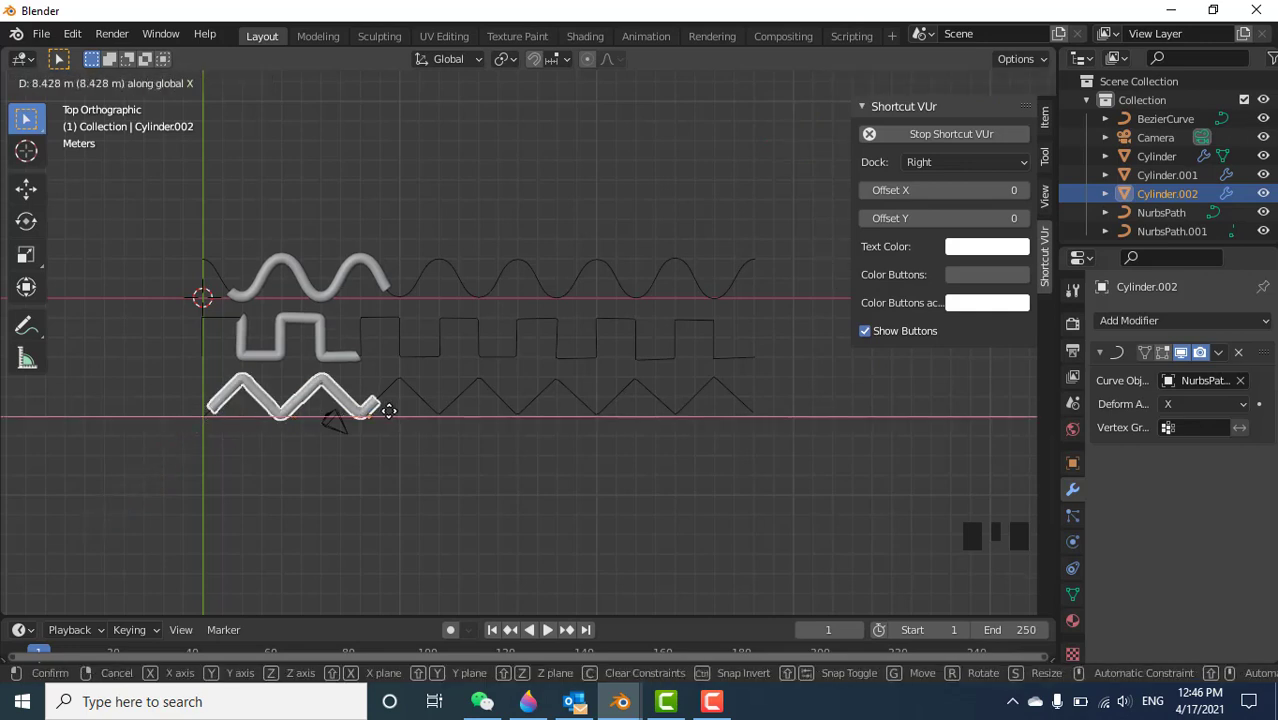
{"action": "left_click", "coordinate": [388, 410]}
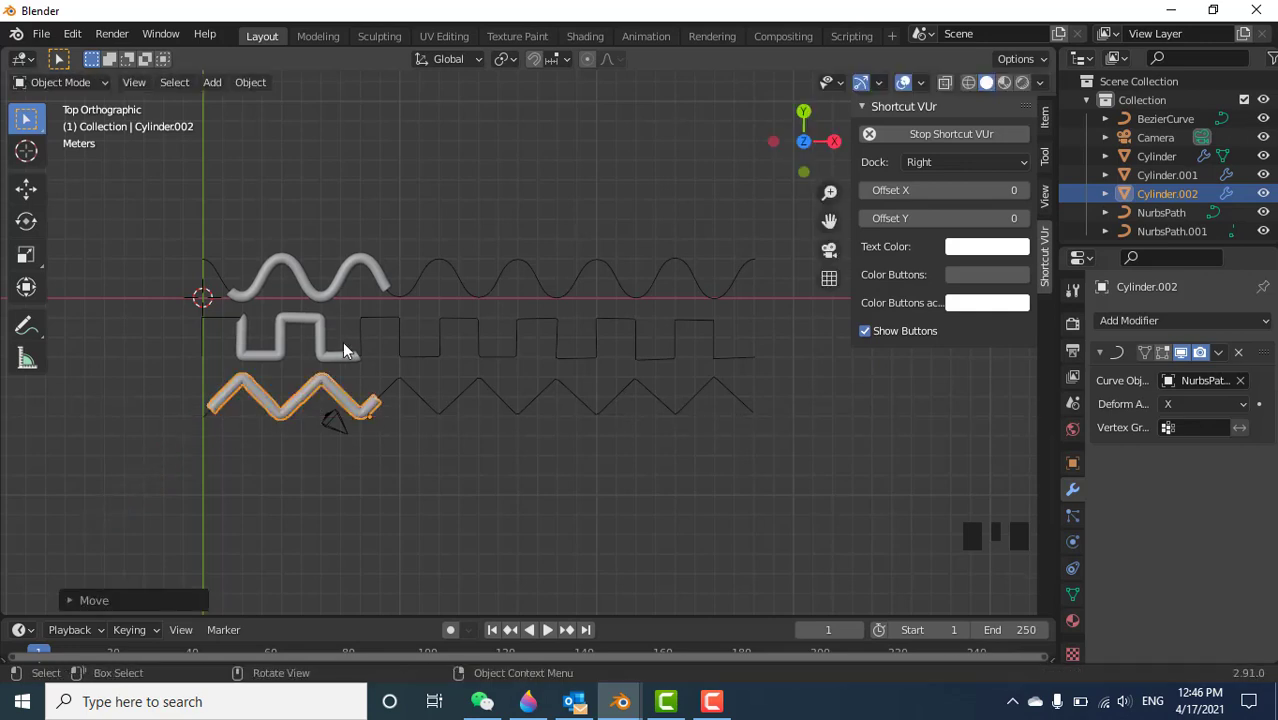
Scale the sine-wave rod along X to about half its length.
{"action": "left_click", "coordinate": [279, 260]}
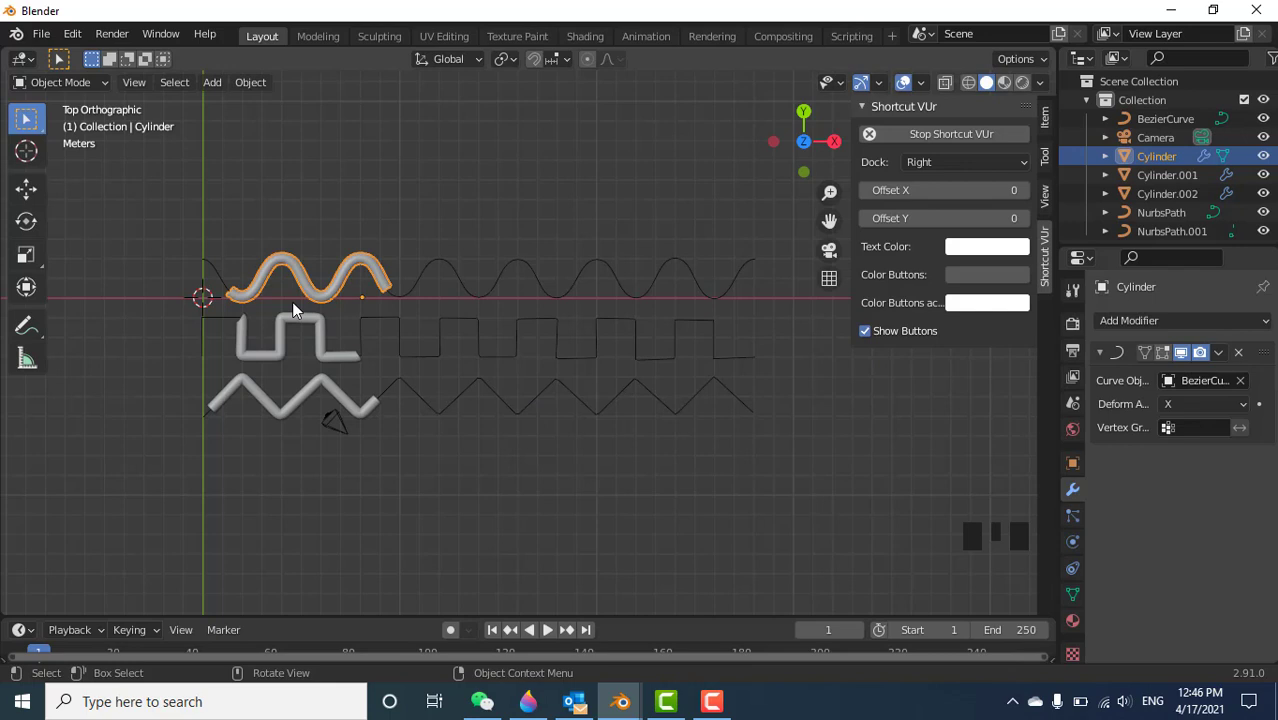
{"action": "key", "text": "s"}
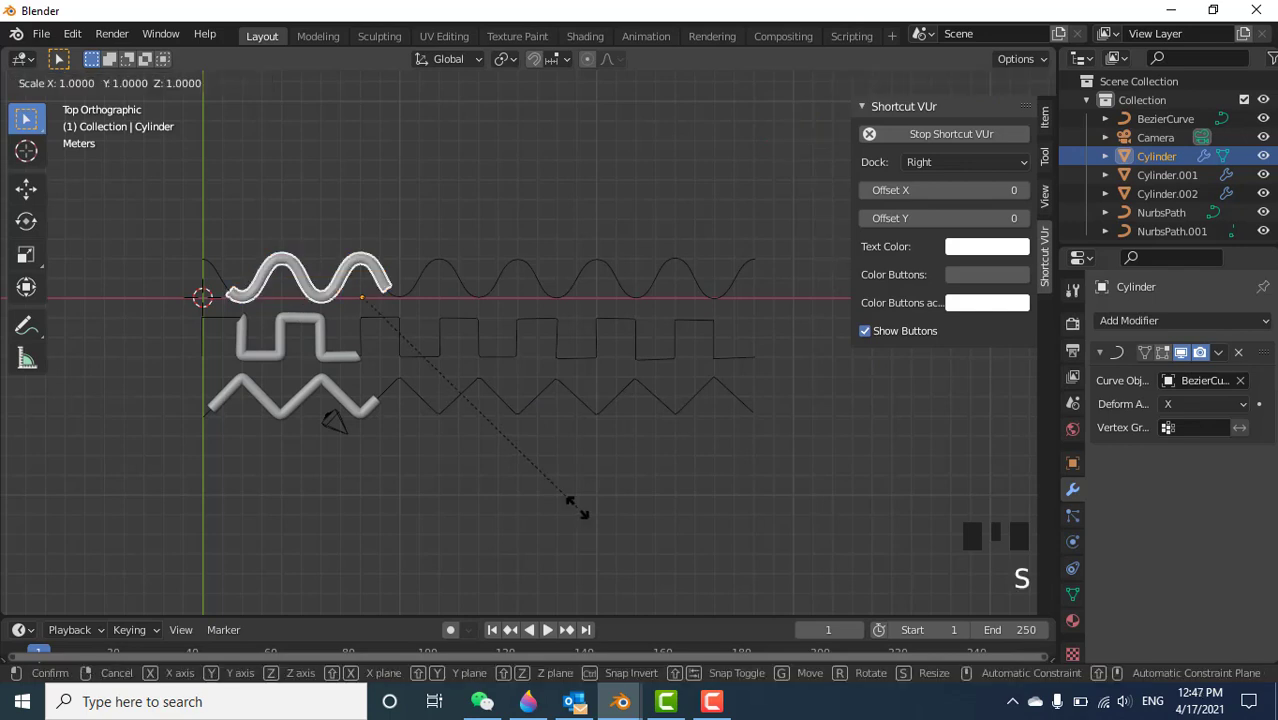
{"action": "key", "text": "x"}
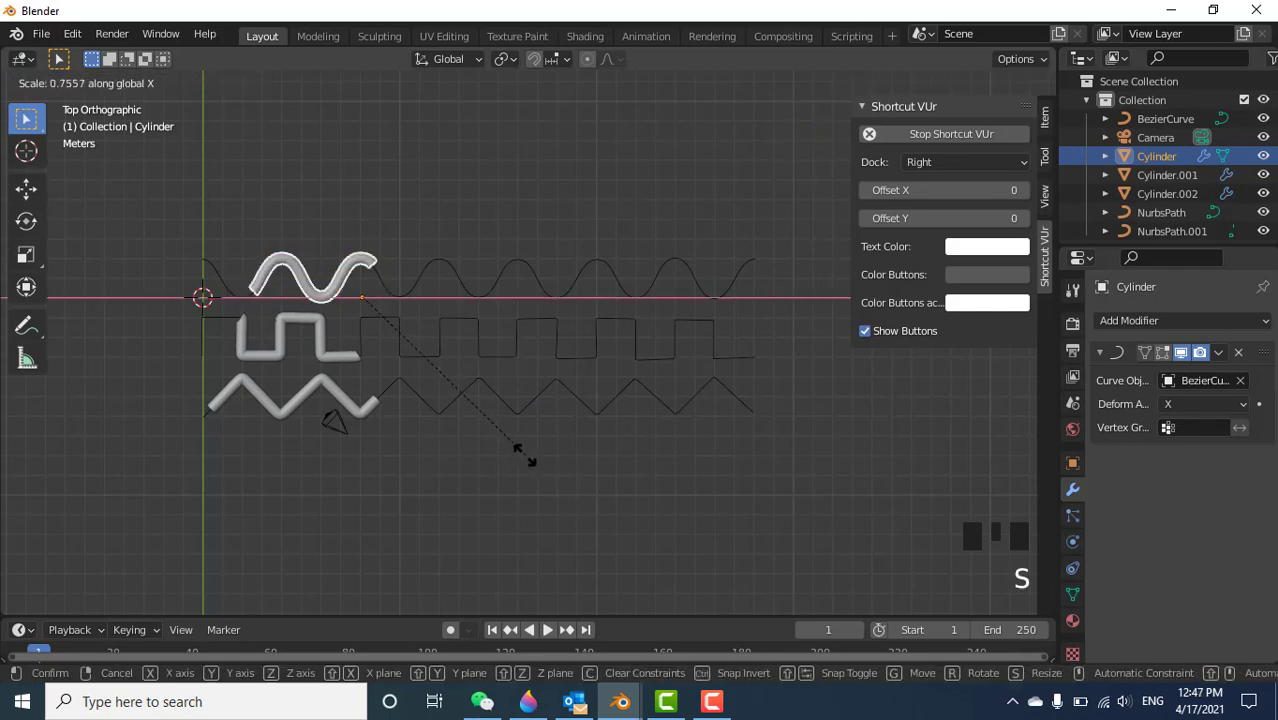
{"action": "left_click", "coordinate": [461, 406]}
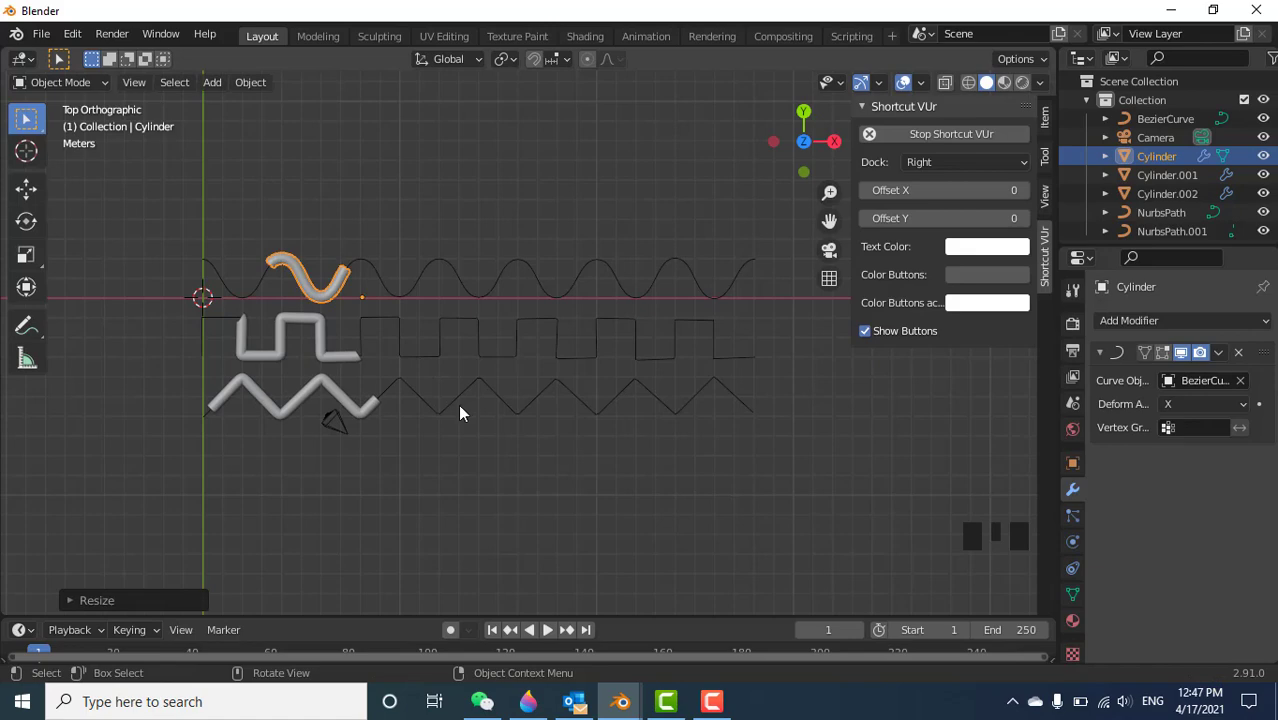
Move the sine-wave rod about 0.90 m in the negative X direction and stretch it slightly along X.
{"action": "key", "text": "g"}
{"action": "key", "text": "x"}
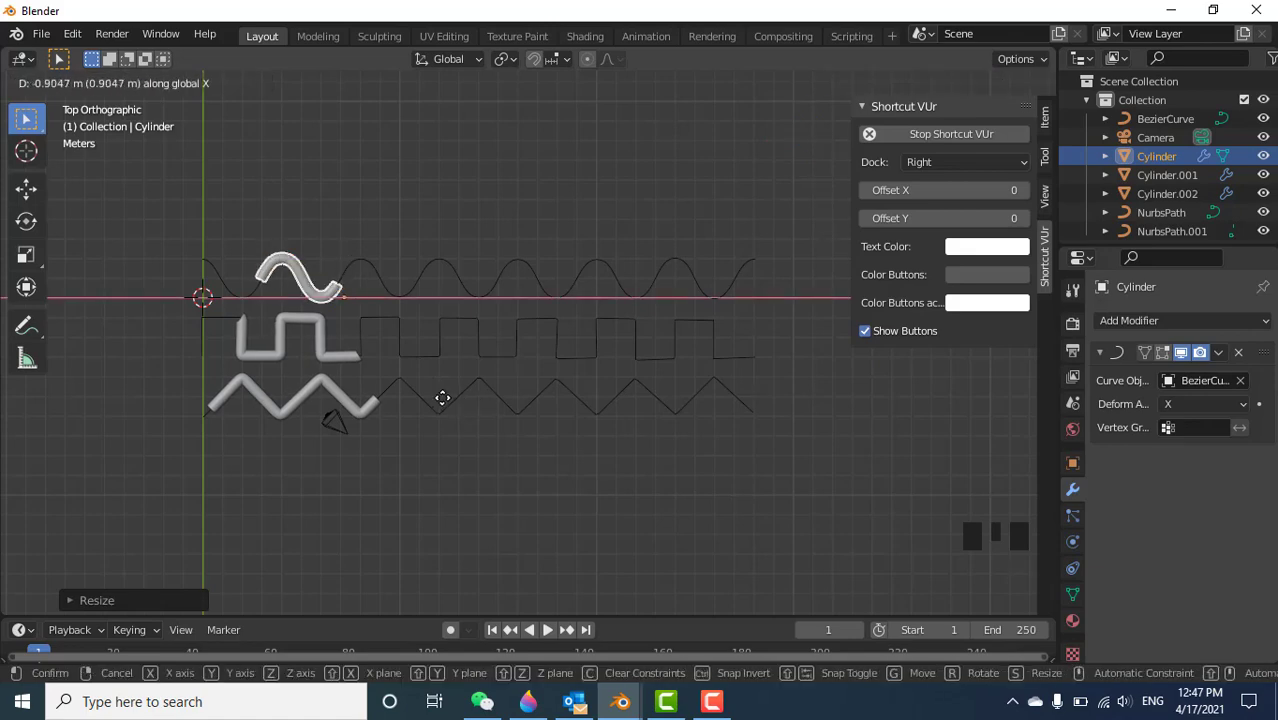
{"action": "left_click", "coordinate": [442, 398]}
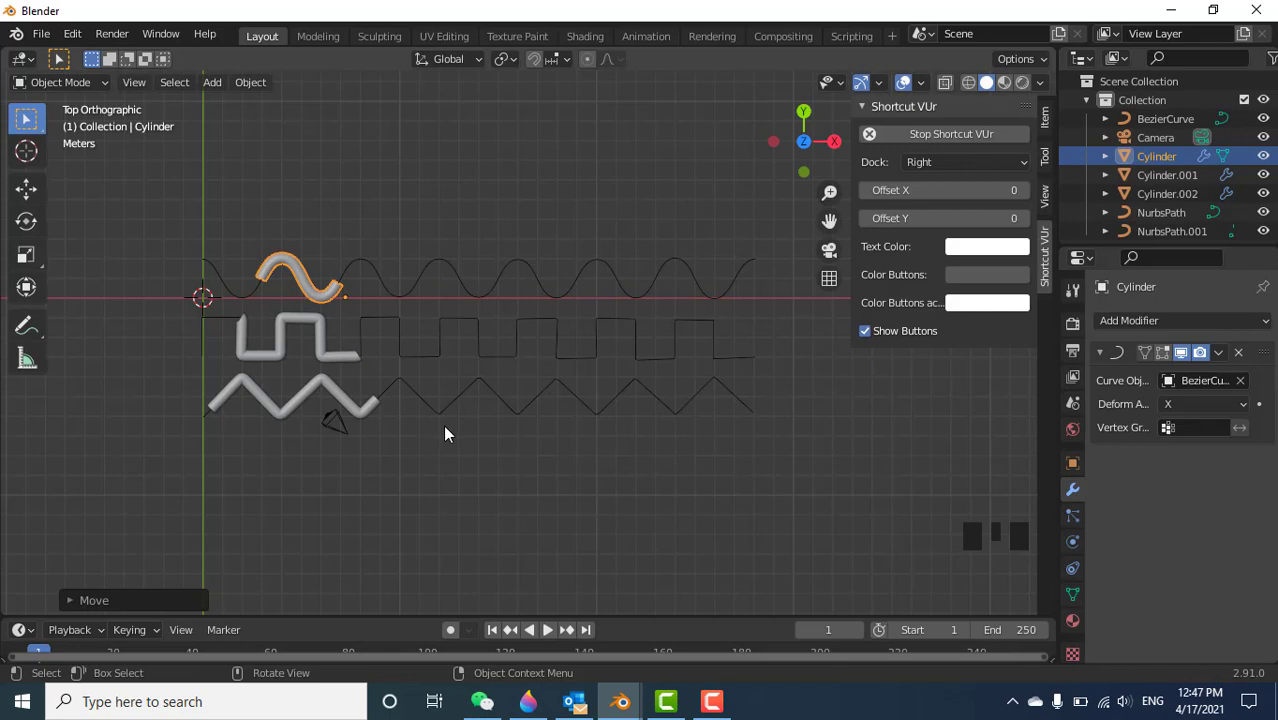
{"action": "key", "text": "s"}
{"action": "key", "text": "x"}
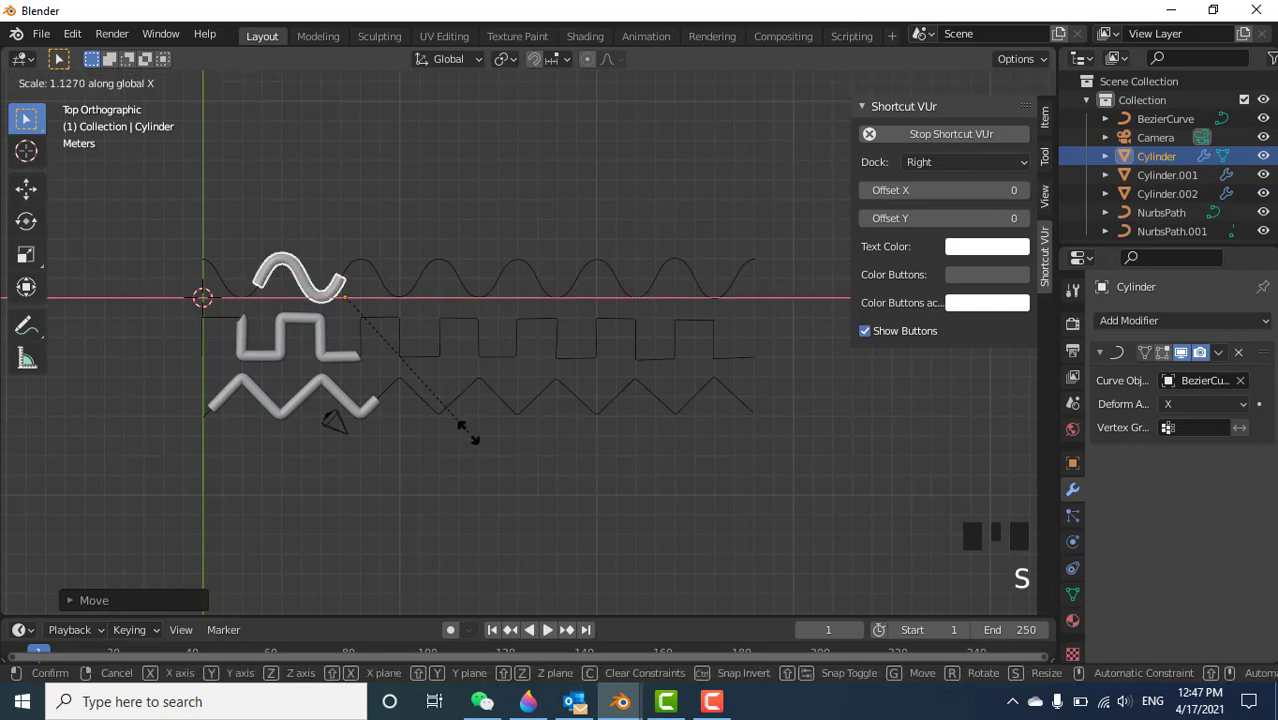
{"action": "left_click", "coordinate": [463, 437]}
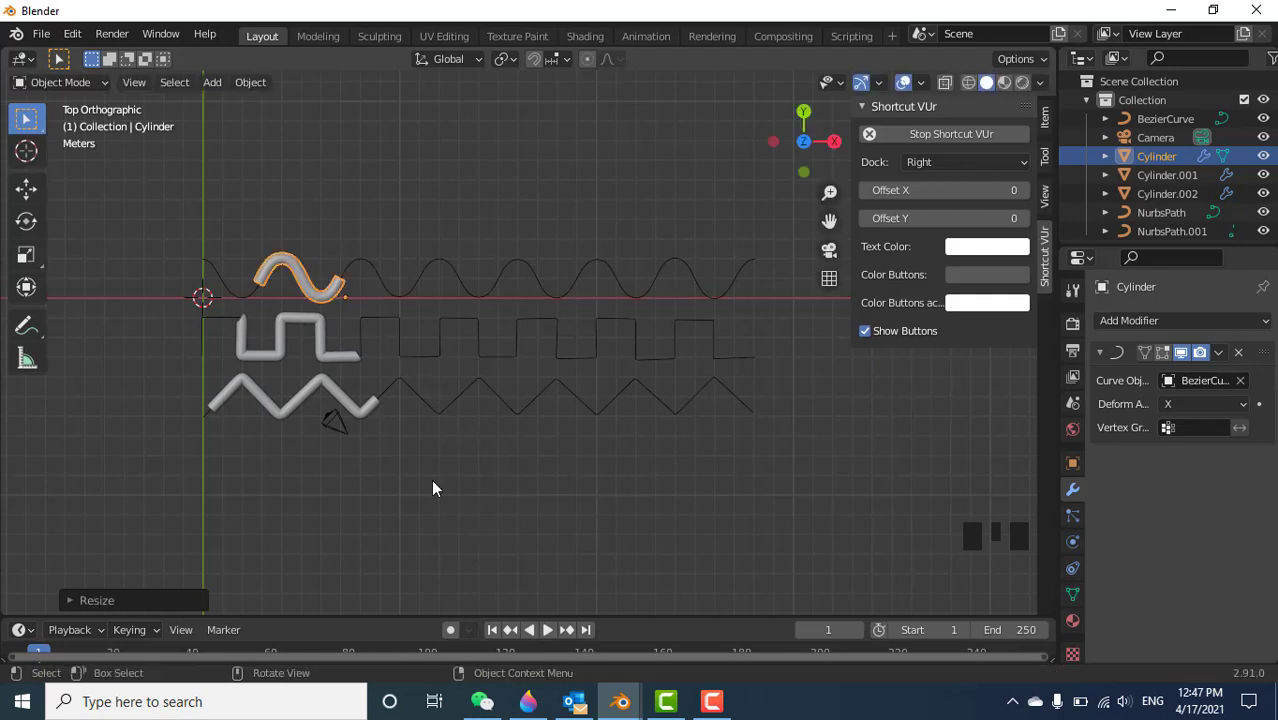
{"action": "left_click", "coordinate": [348, 369]}
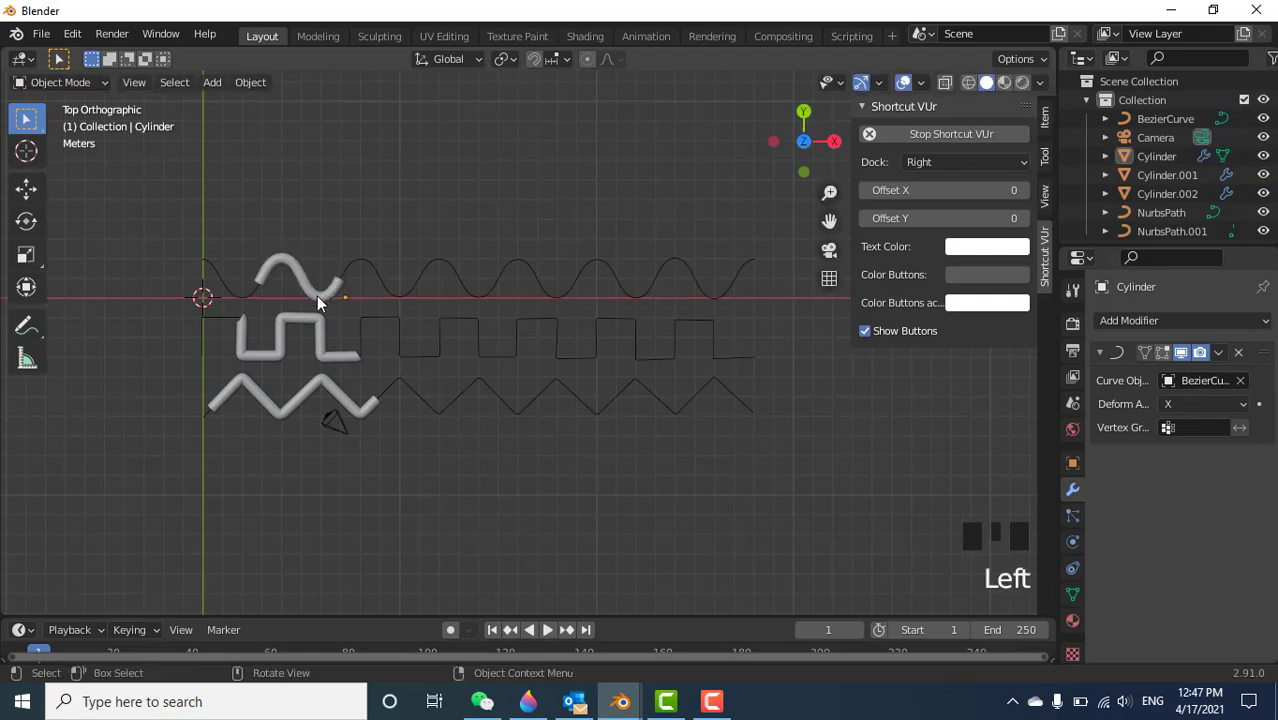
Scale the square-wave rod along X by a factor of about 0.69.
{"action": "left_click", "coordinate": [281, 346]}
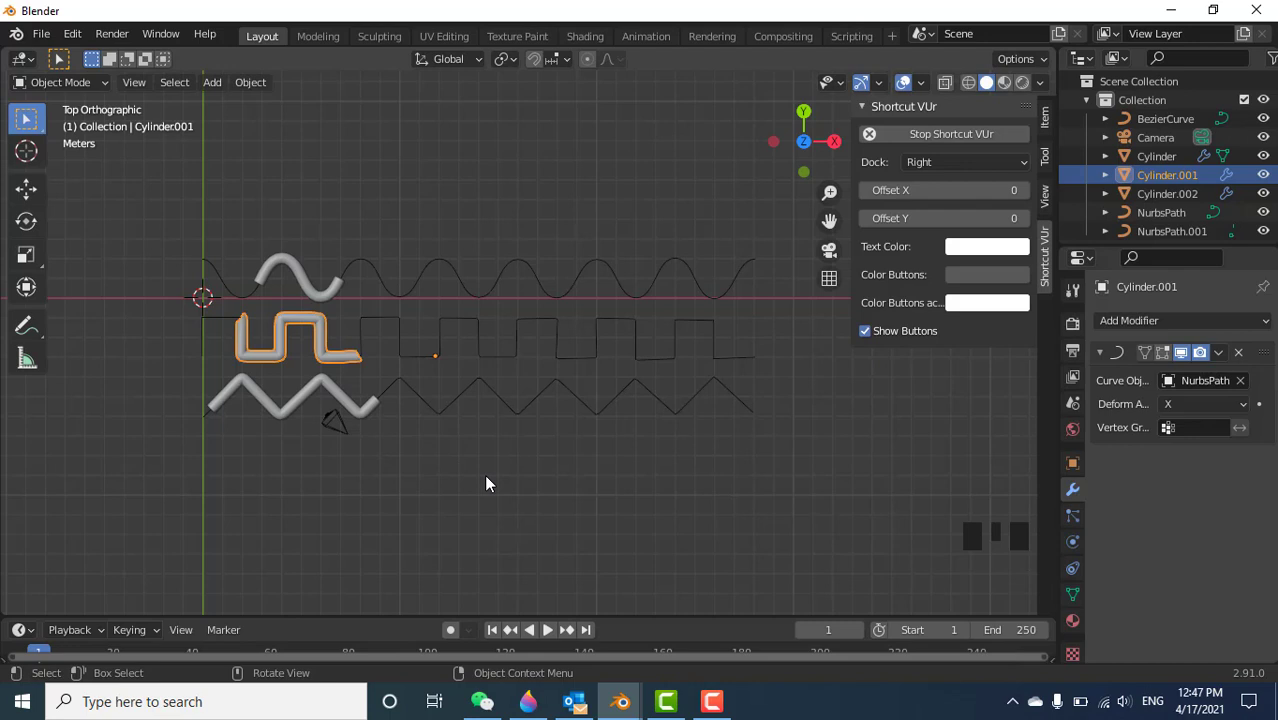
{"action": "key", "text": "g"}
{"action": "key", "text": "s"}
{"action": "key", "text": "x"}
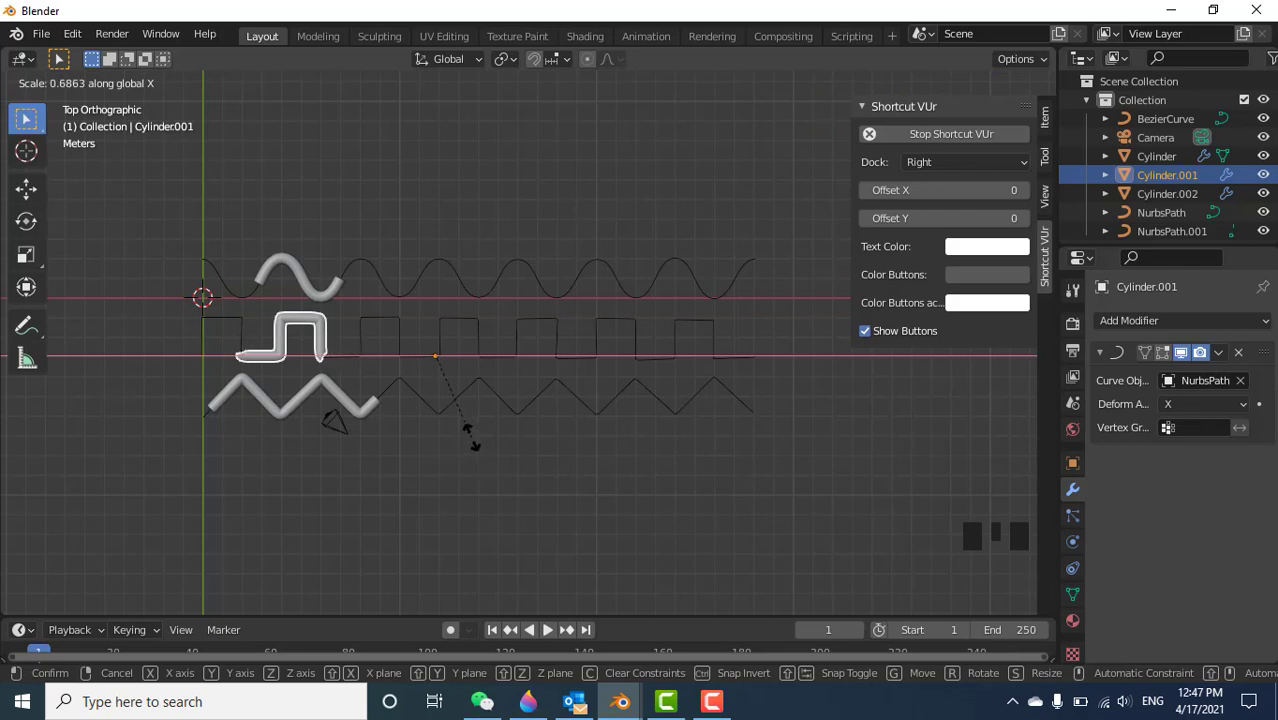
{"action": "left_click", "coordinate": [473, 445]}
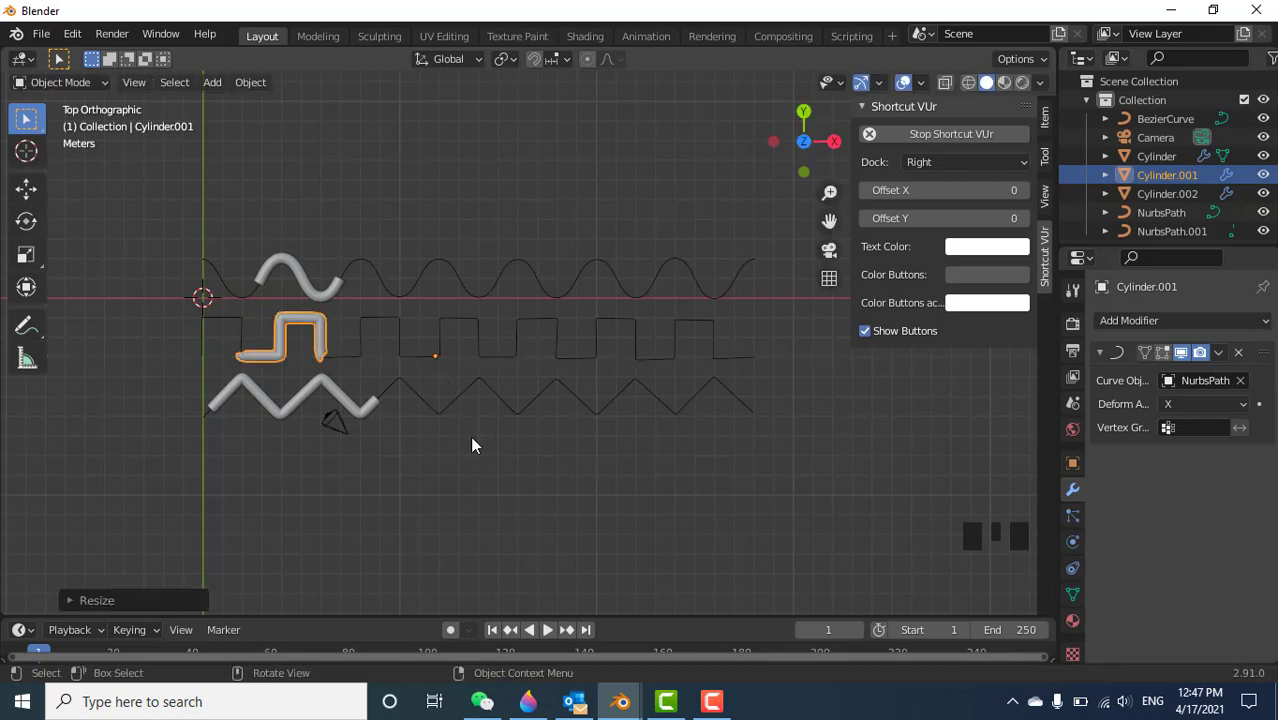
Shorten the zigzag rod along X to about half its length and shift it slightly in the negative X direction.
{"action": "left_click", "coordinate": [287, 420]}
{"action": "key", "text": "s"}
{"action": "key", "text": "x"}
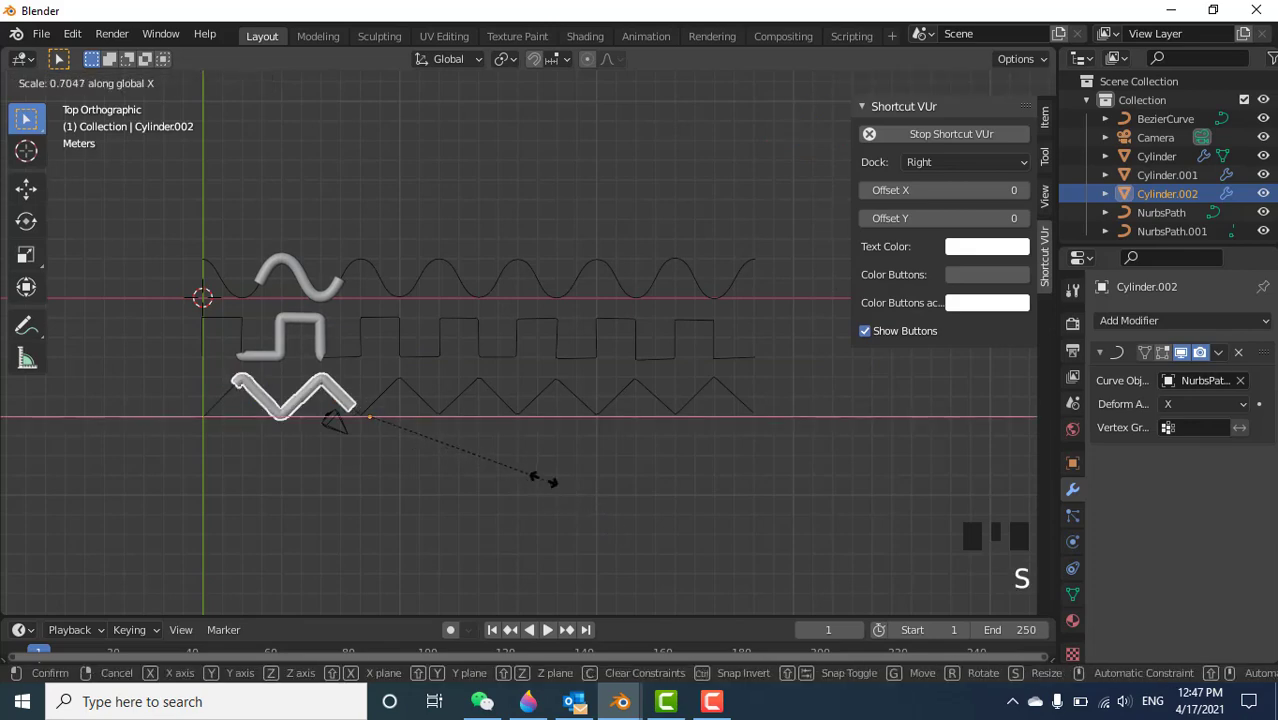
{"action": "left_click", "coordinate": [505, 455]}
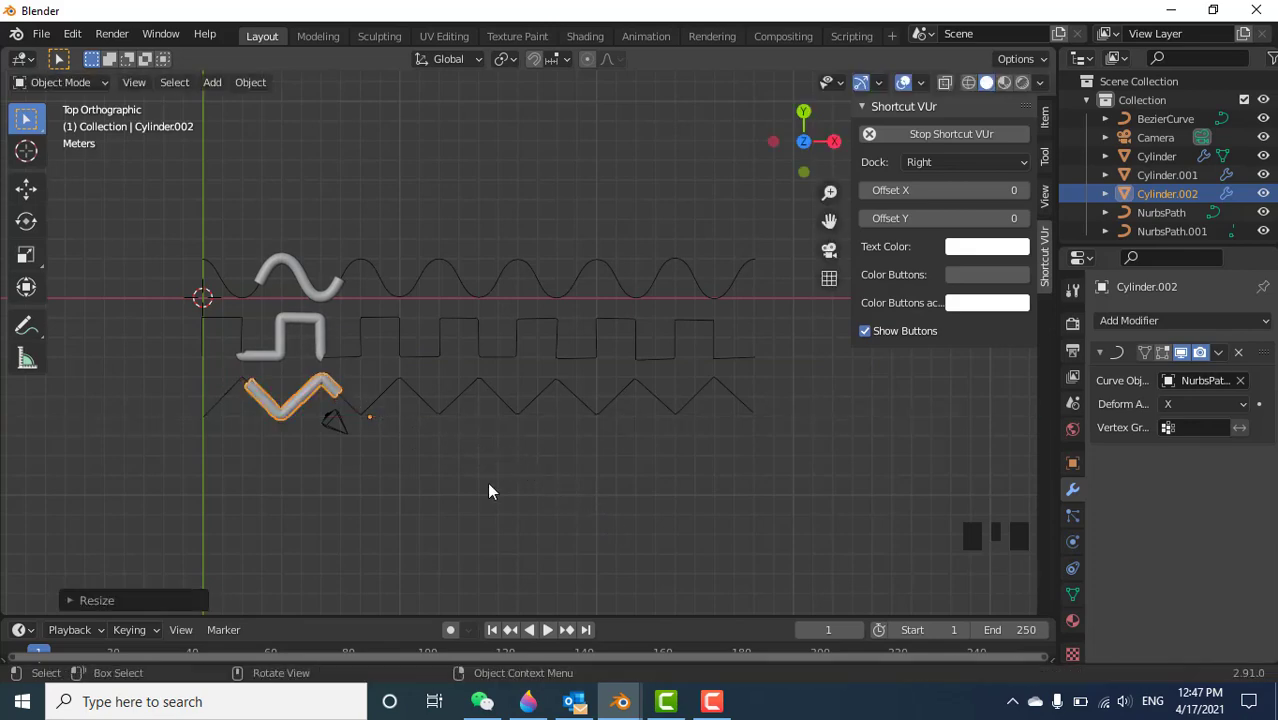
{"action": "key", "text": "g"}
{"action": "key", "text": "x"}
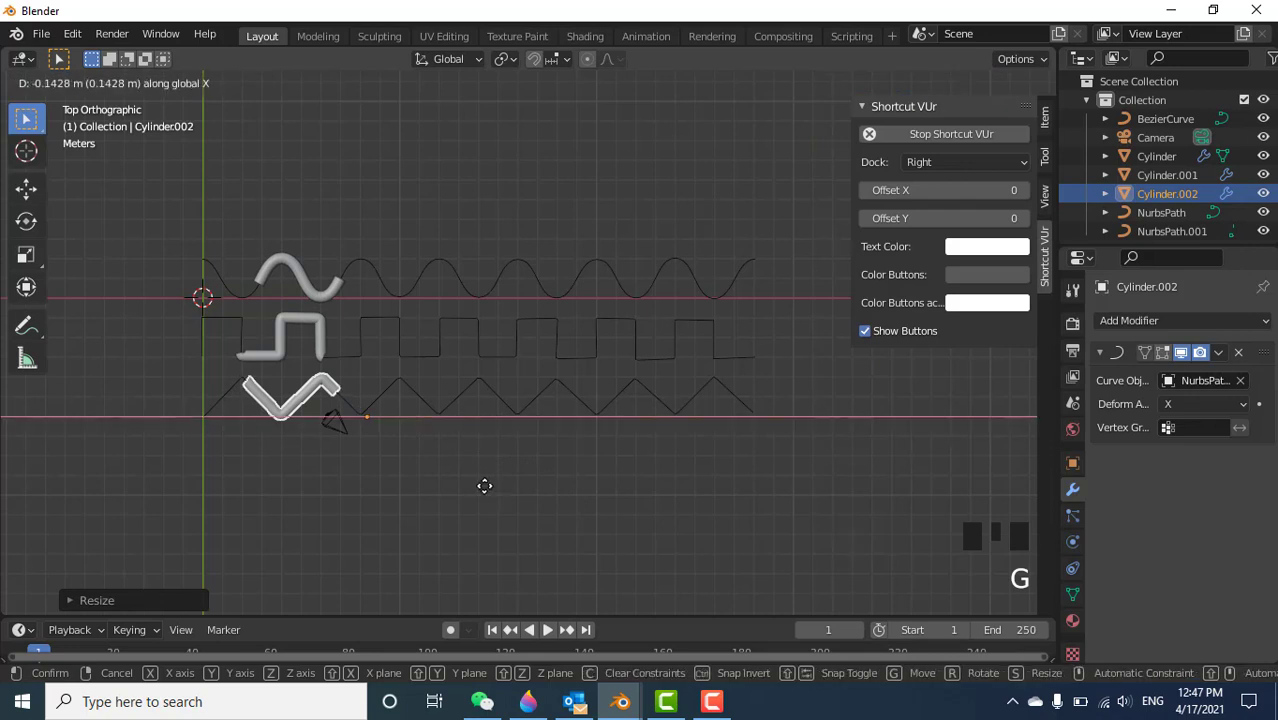
{"action": "left_click", "coordinate": [476, 483]}
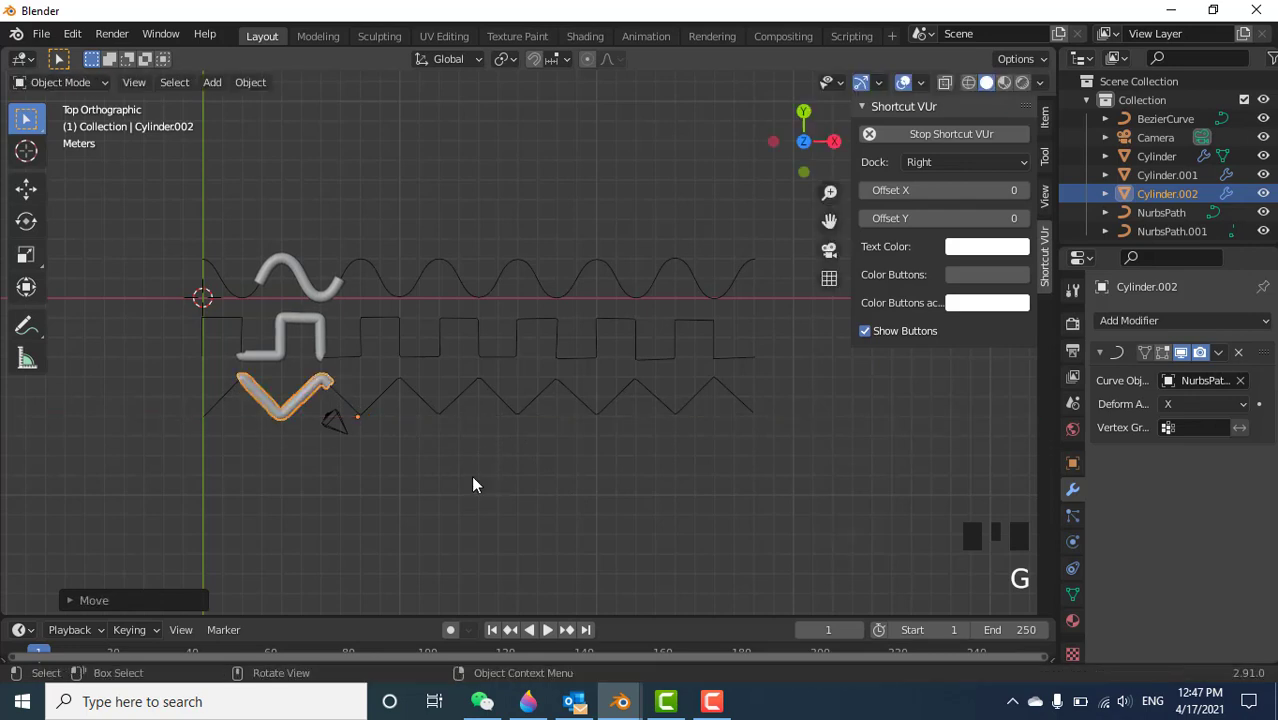
Move the sine-wave rod about 1.24 m in the negative X direction so it covers a single crest.
{"action": "left_click", "coordinate": [297, 286]}
{"action": "key", "text": "g"}
{"action": "key", "text": "x"}
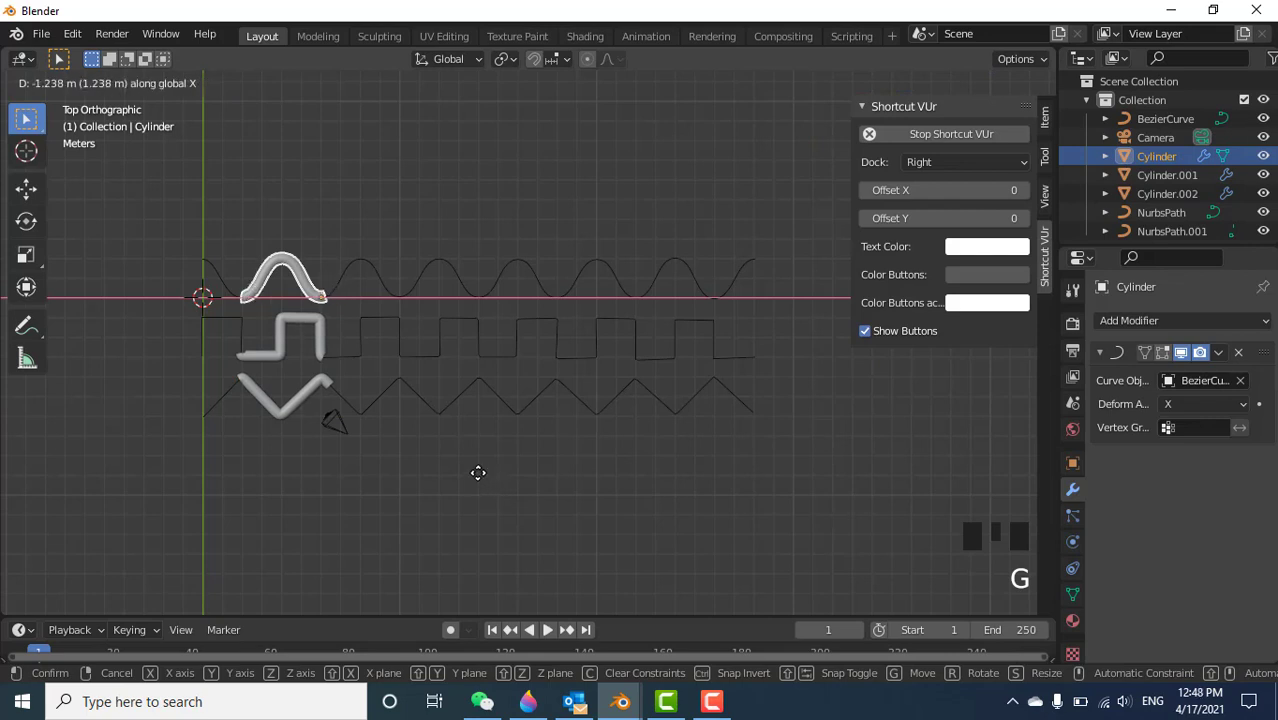
{"action": "left_click", "coordinate": [478, 472]}
{"action": "left_click", "coordinate": [478, 481]}
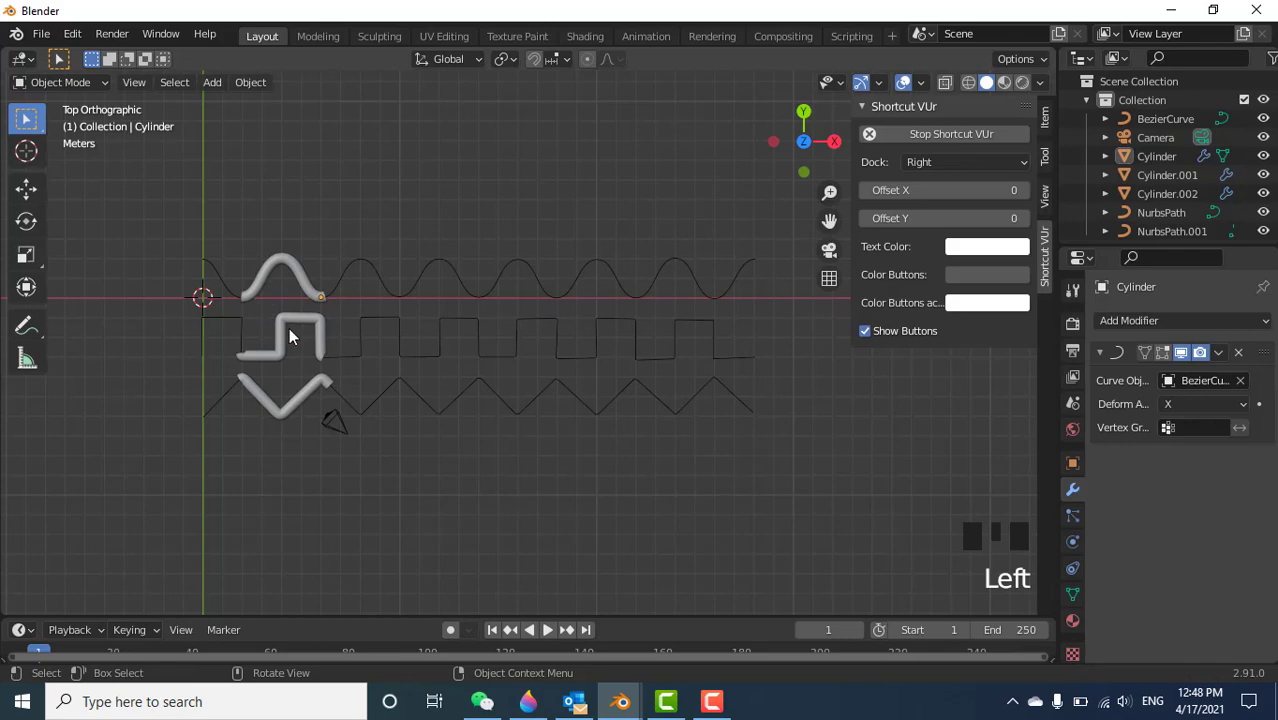
Give the sine-wave rod a new material with a green base color (H 0.326, S 1.000) and switch the viewport to Material Preview.
{"action": "scroll", "coordinate": [276, 326], "scroll_direction": "up", "scroll_amount": 2}
{"action": "scroll", "coordinate": [275, 320], "scroll_direction": "down", "scroll_amount": 1}
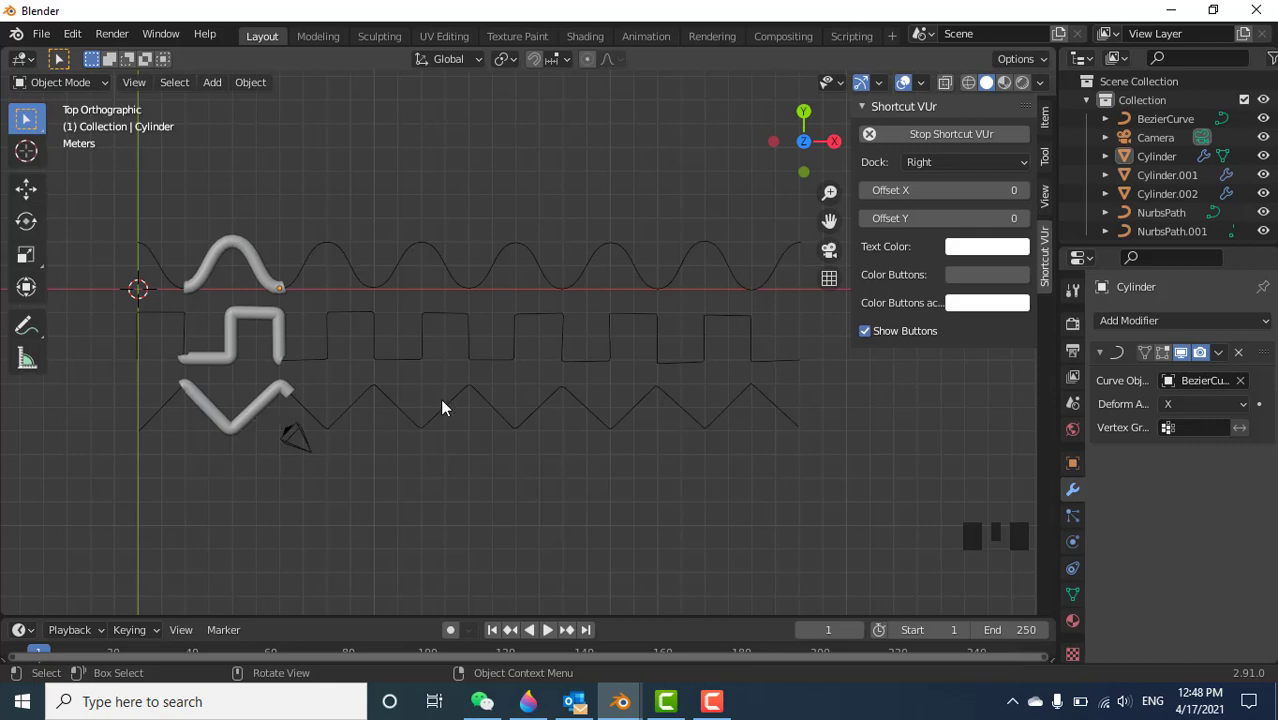
{"action": "left_click", "coordinate": [206, 270]}
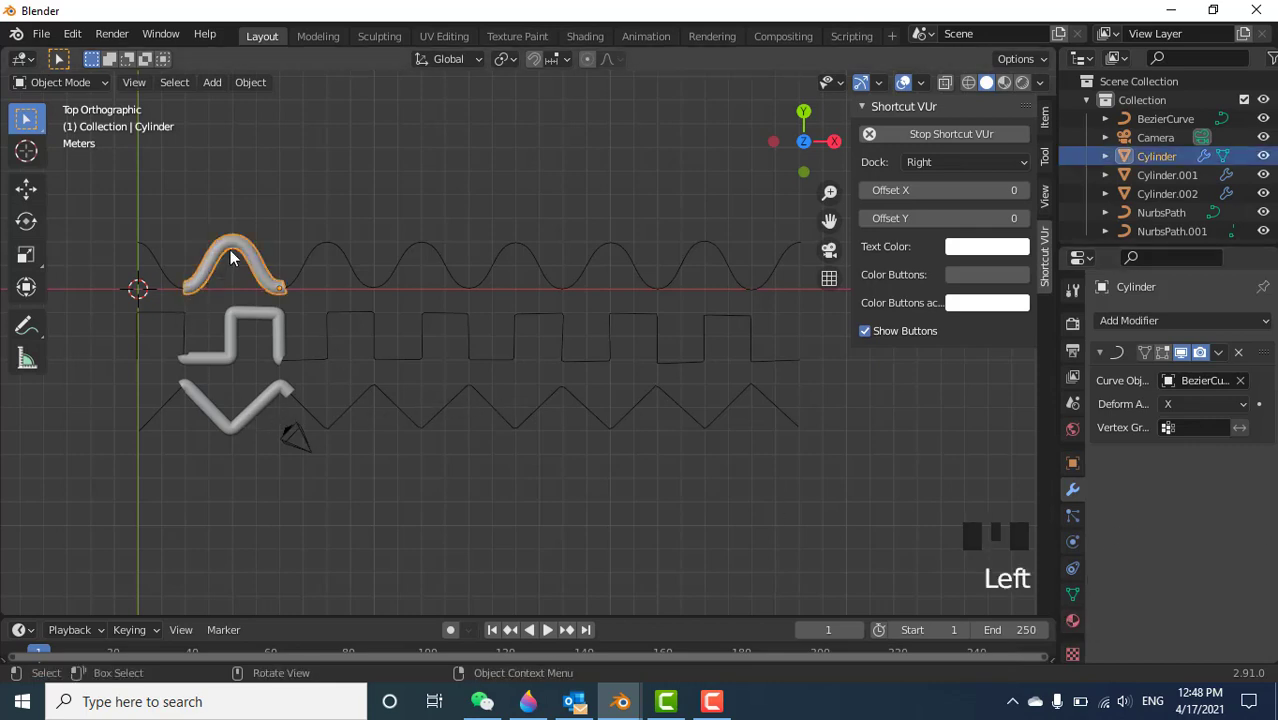
{"action": "left_click", "coordinate": [1072, 621]}
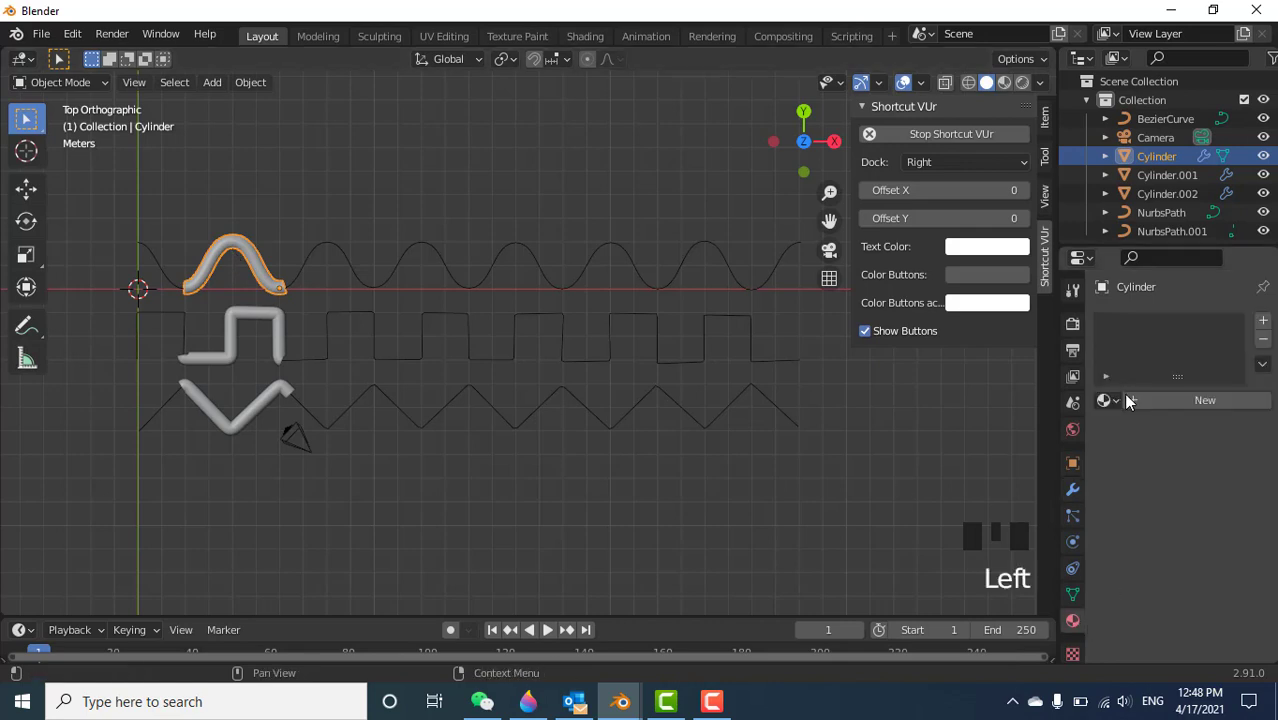
{"action": "left_click", "coordinate": [1176, 398]}
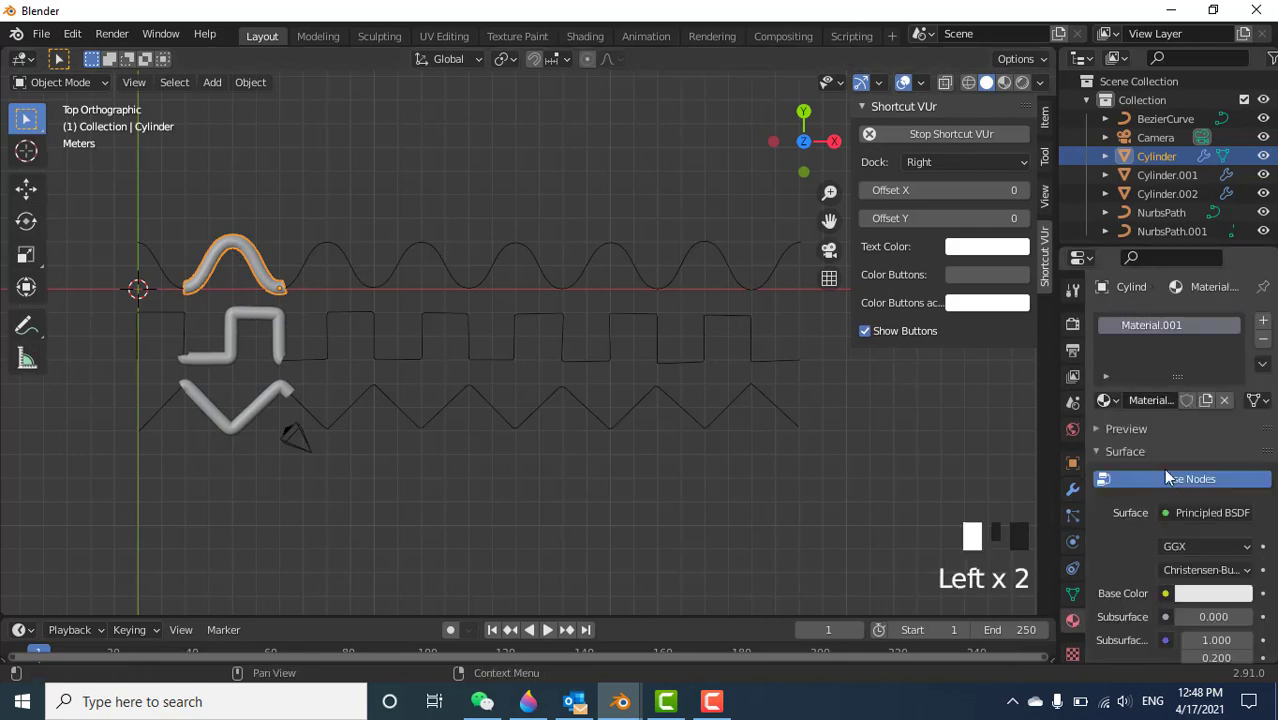
{"action": "scroll", "coordinate": [1180, 500], "scroll_direction": "down", "scroll_amount": 6}
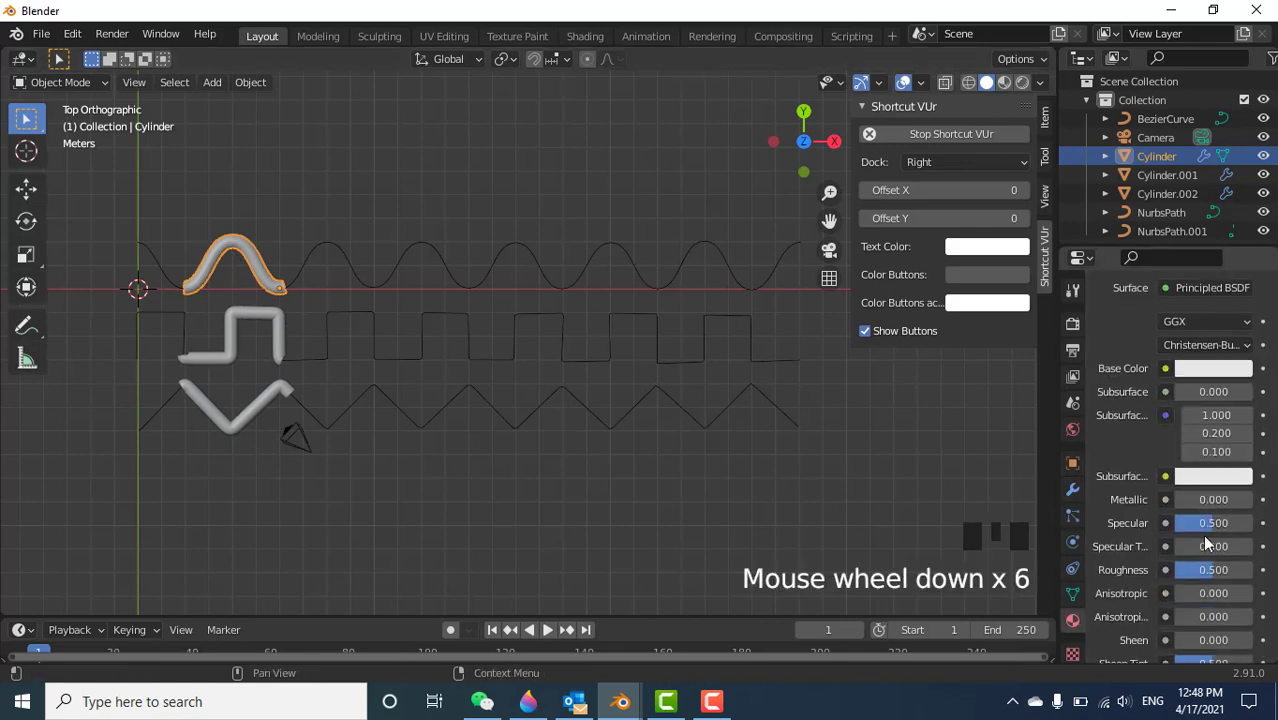
{"action": "left_click", "coordinate": [1210, 370]}
{"action": "left_click", "coordinate": [1215, 378]}
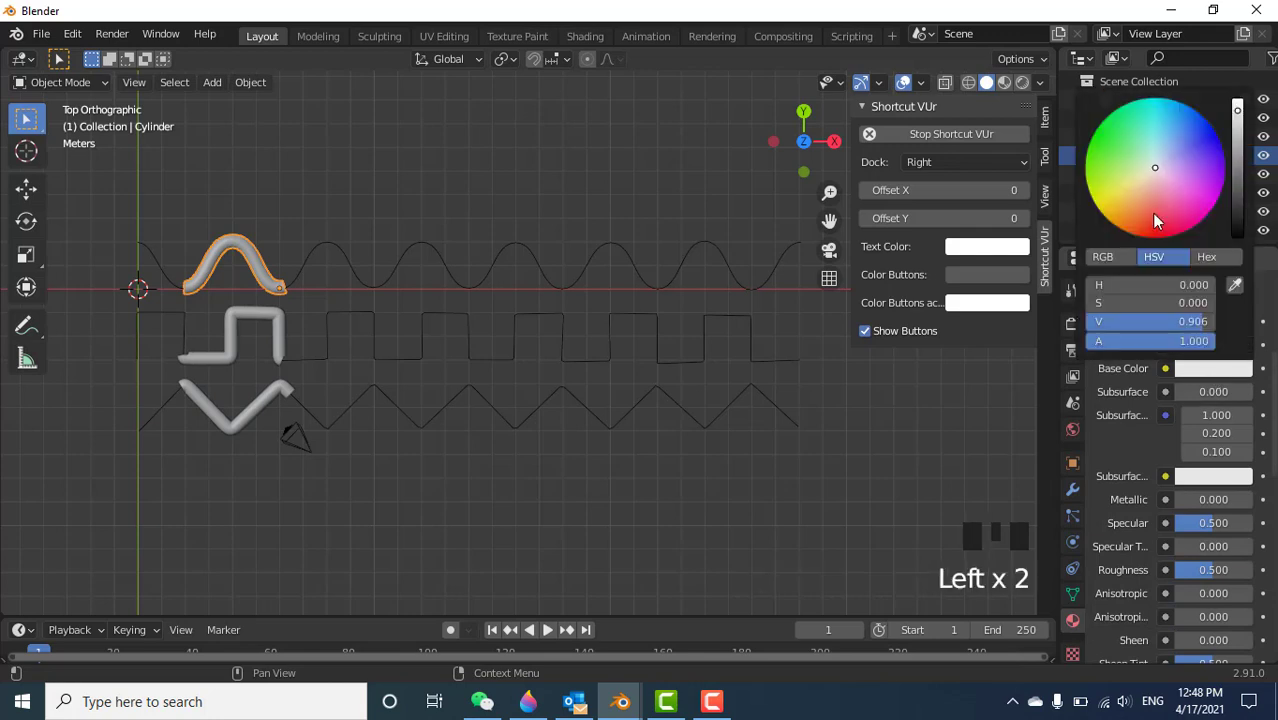
{"action": "left_click", "coordinate": [1147, 160]}
{"action": "left_click_drag", "start_coordinate": [1147, 160], "coordinate": [1093, 135]}
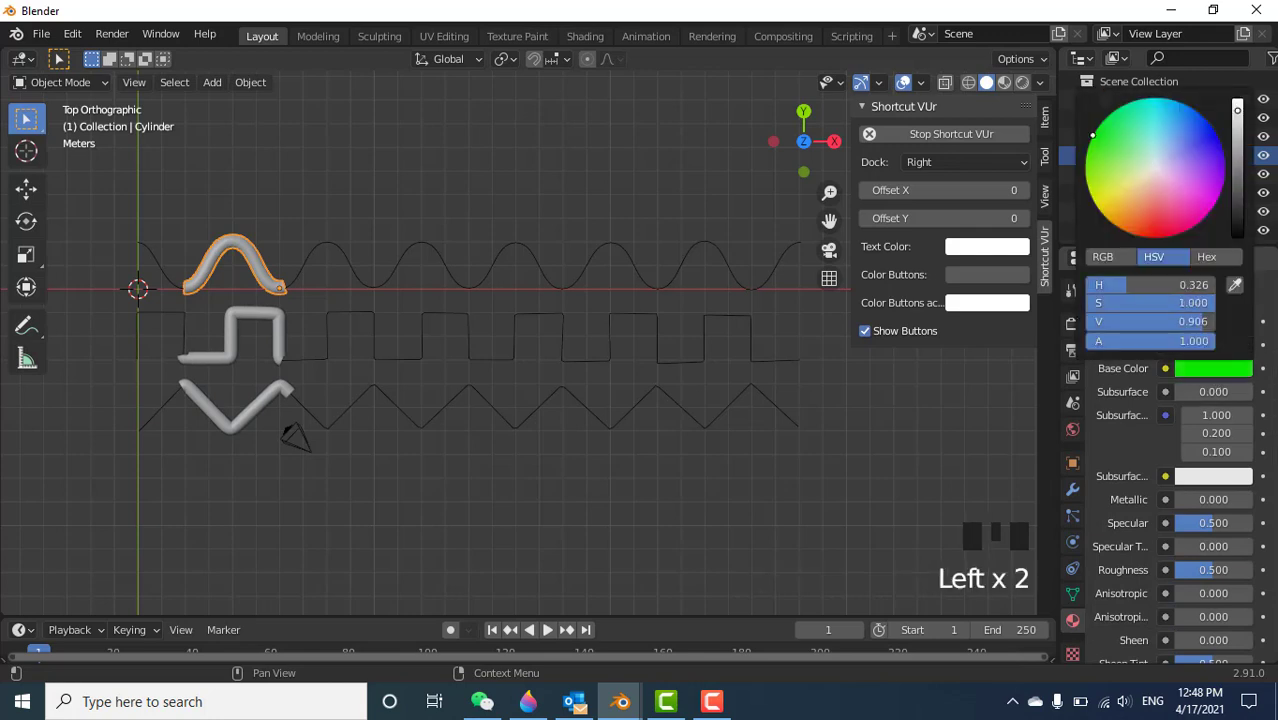
{"action": "left_click", "coordinate": [1004, 82]}
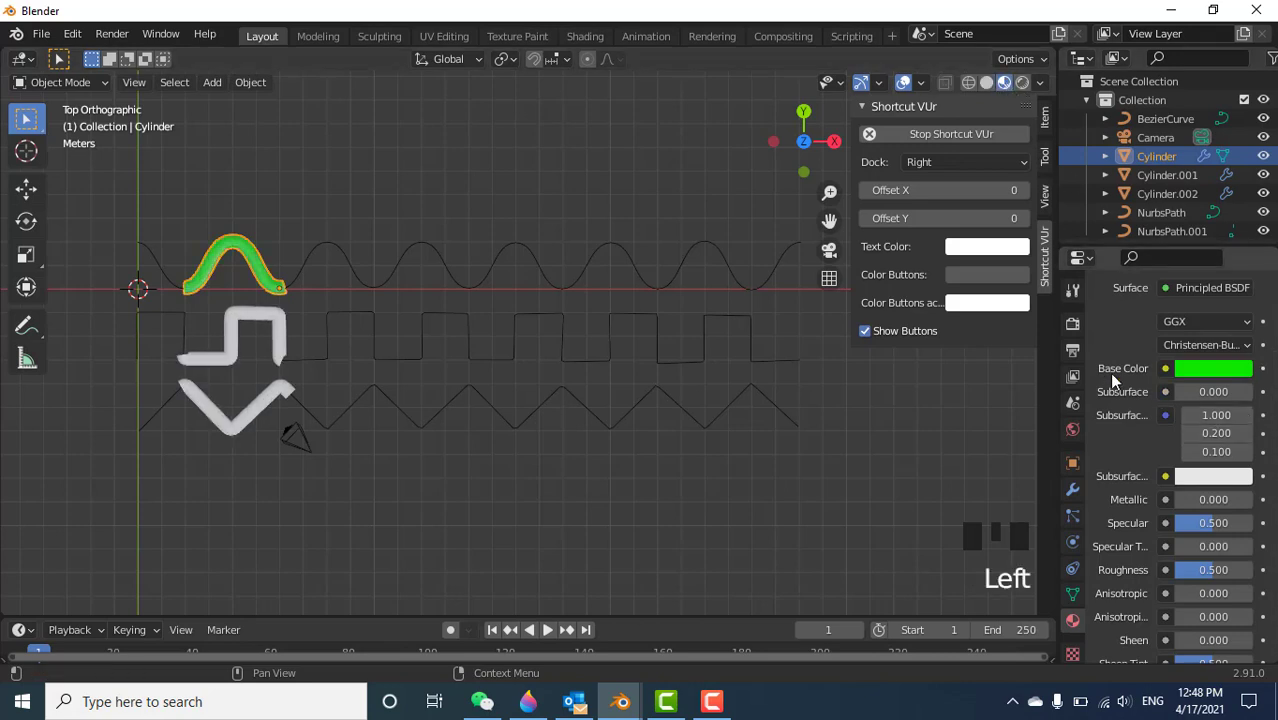
Give the square-wave rod a new material with a fully saturated blue base color.
{"action": "left_click", "coordinate": [233, 343]}
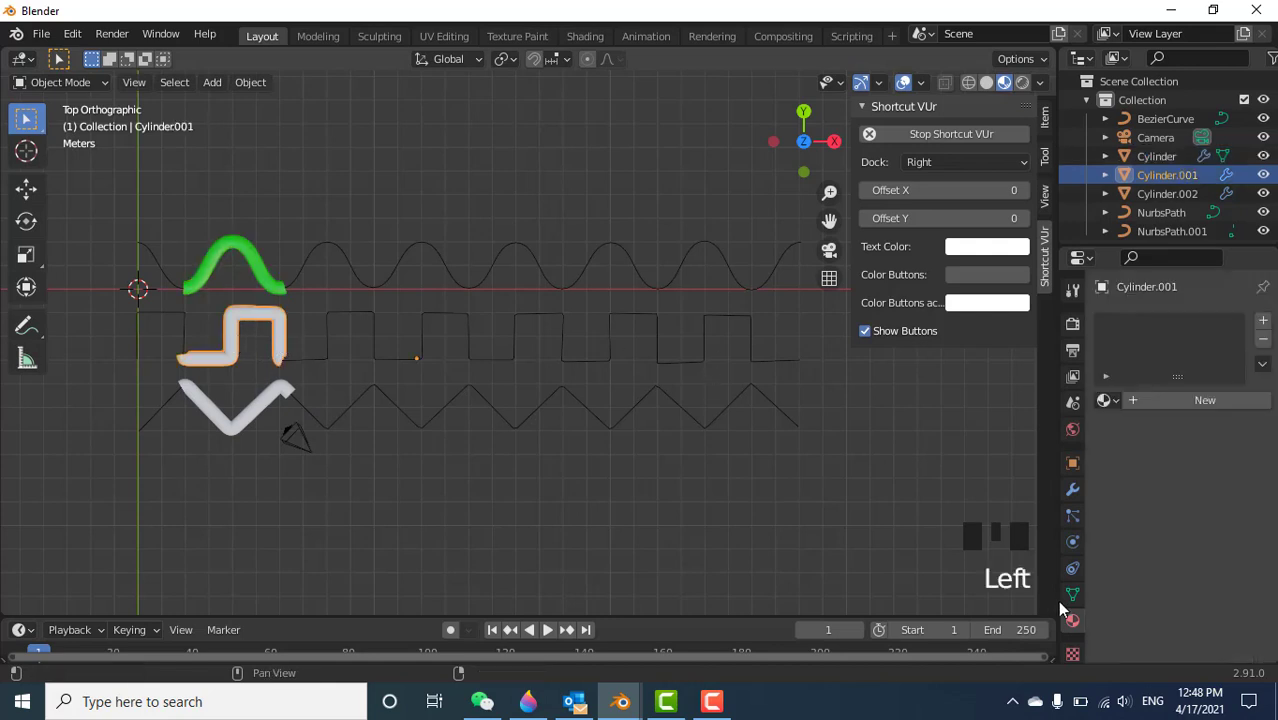
{"action": "left_click", "coordinate": [1170, 405]}
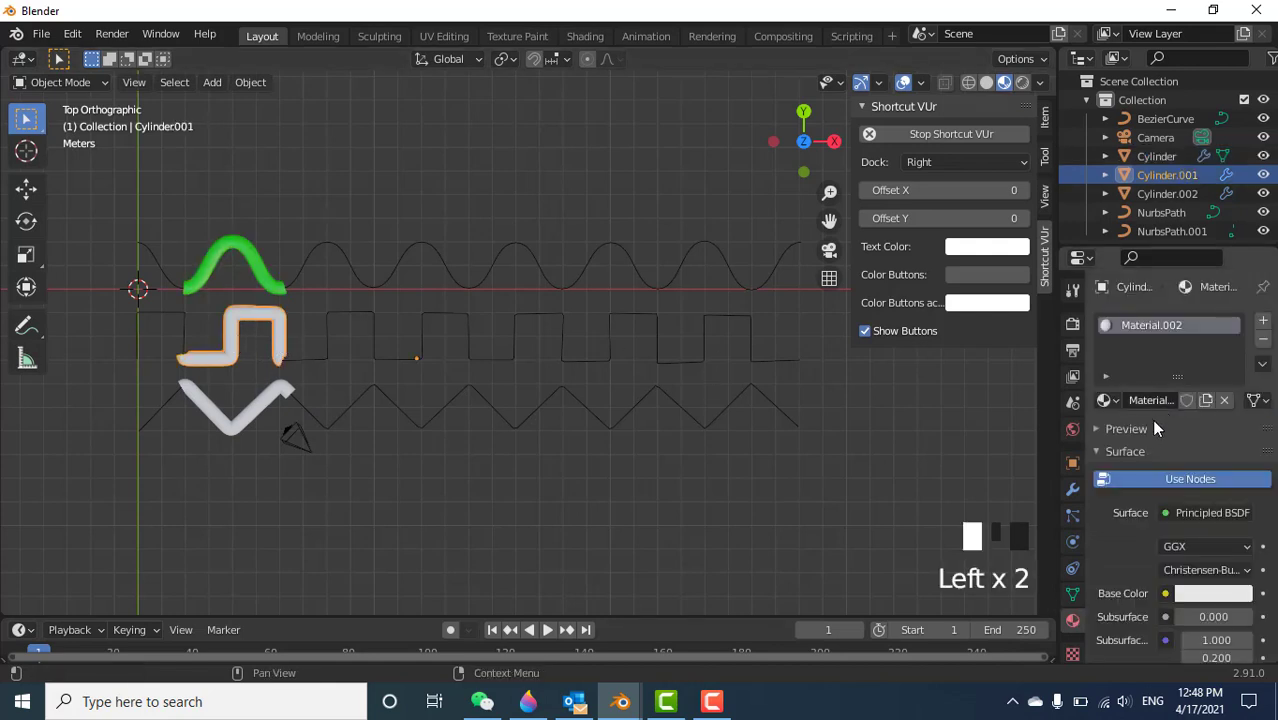
{"action": "left_click", "coordinate": [1224, 596]}
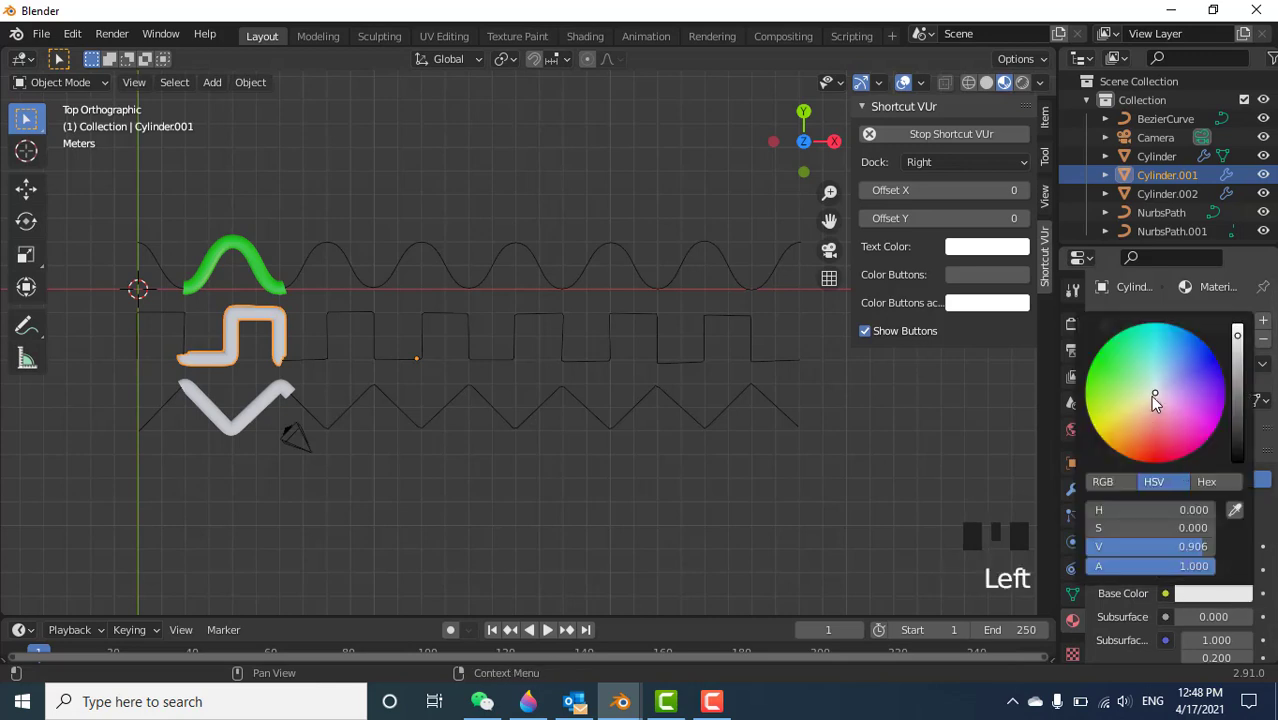
{"action": "left_click_drag", "start_coordinate": [1155, 395], "coordinate": [1215, 356]}
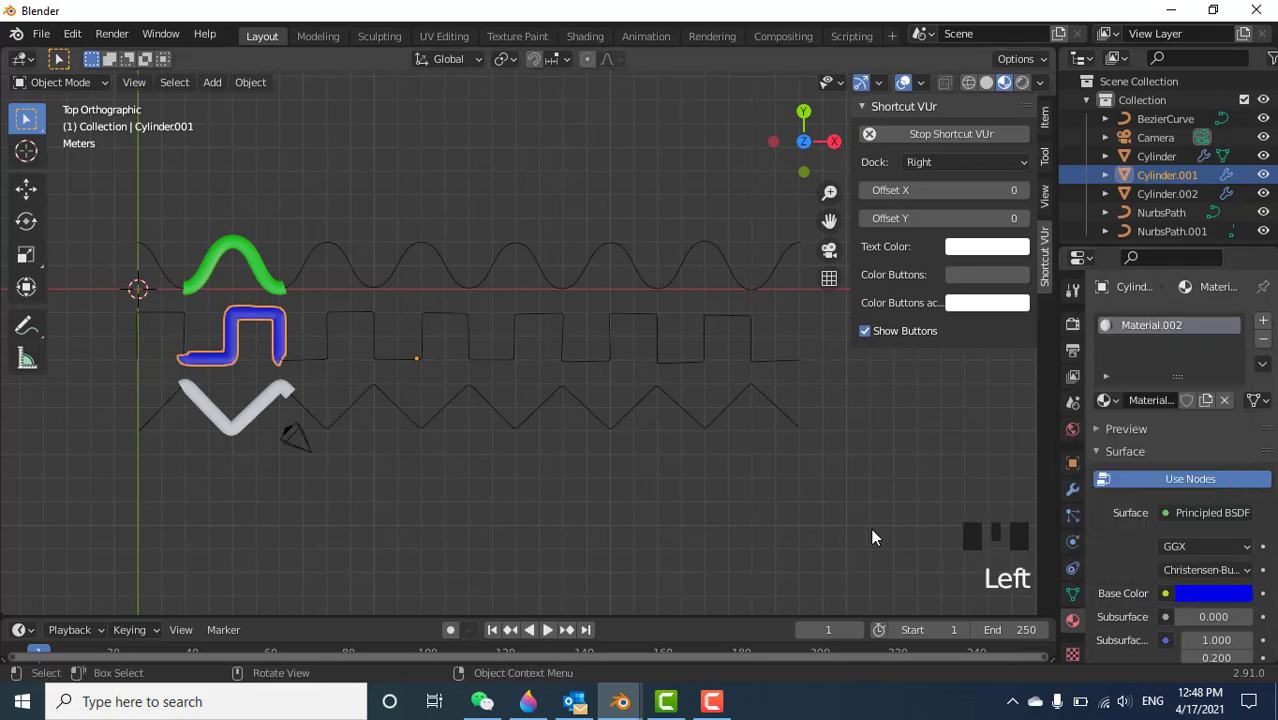
Give the zigzag rod a new material with a crimson base color (H 0.955, S 1.000), raise its brightness and deselect the rod.
{"action": "left_click", "coordinate": [229, 426]}
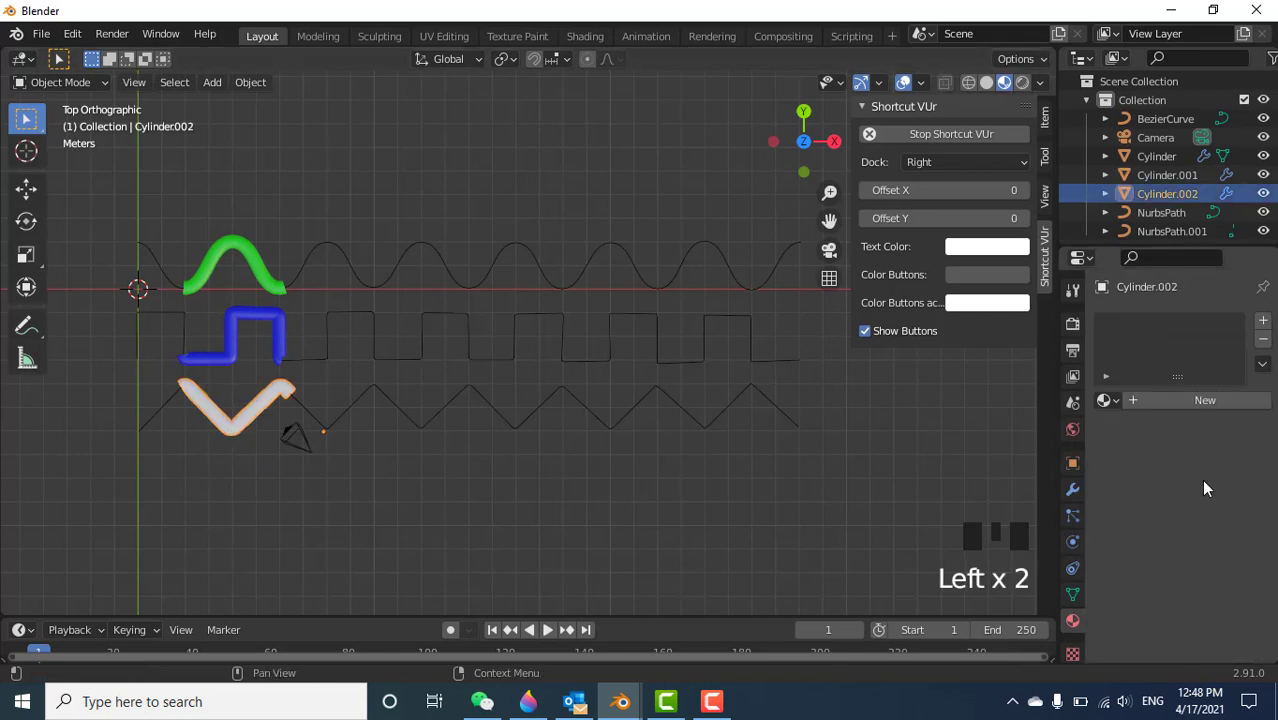
{"action": "left_click", "coordinate": [1164, 403]}
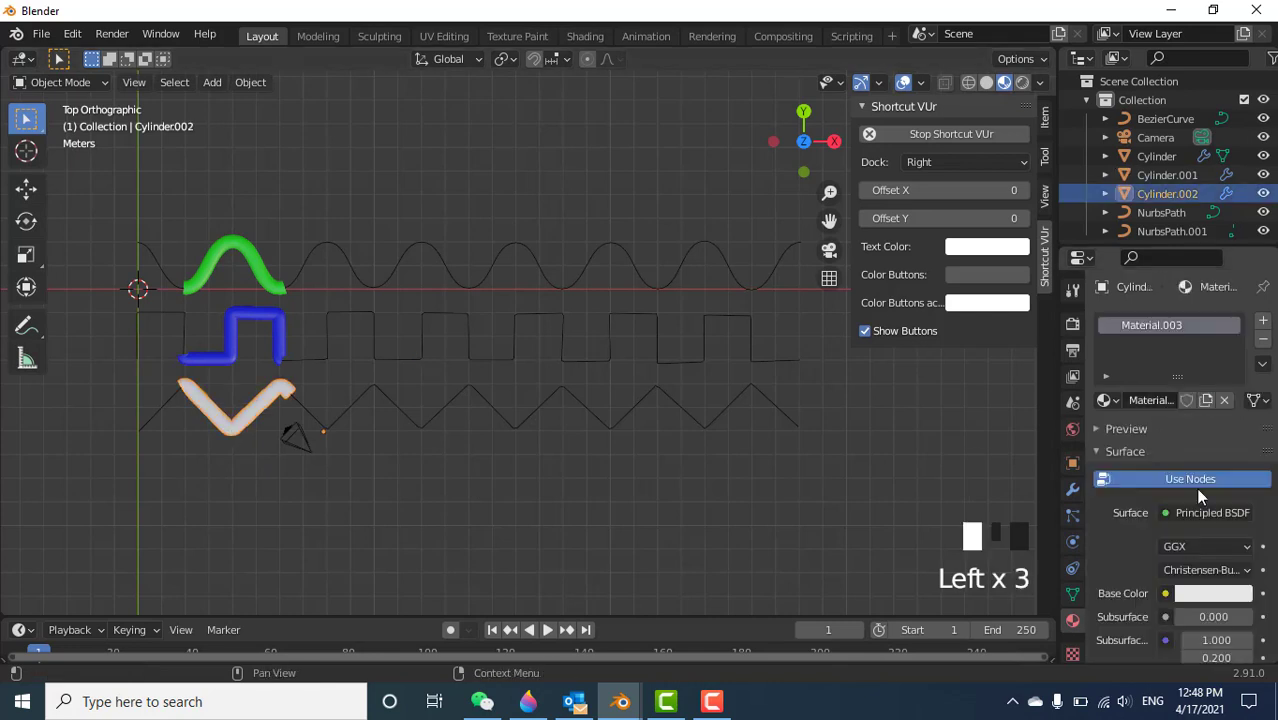
{"action": "left_click", "coordinate": [1216, 591]}
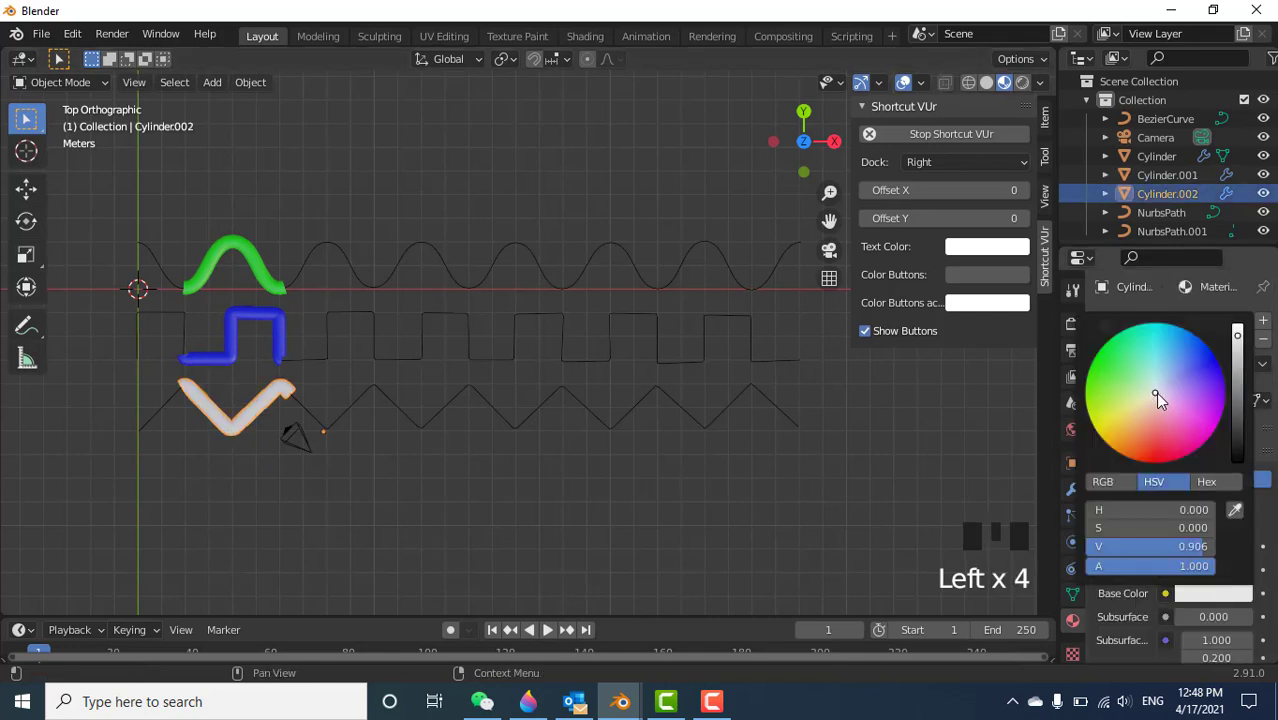
{"action": "left_click_drag", "start_coordinate": [1155, 397], "coordinate": [1174, 460]}
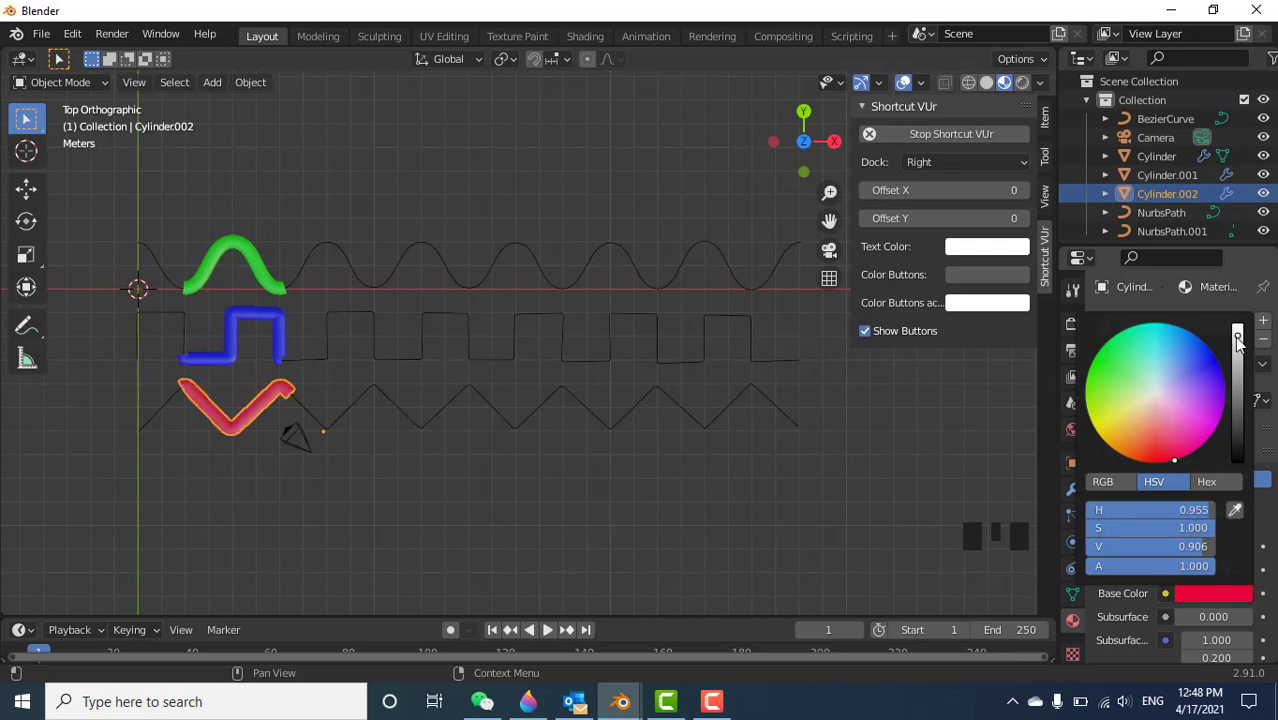
{"action": "left_click_drag", "start_coordinate": [1238, 340], "coordinate": [1238, 326]}
{"action": "left_click", "coordinate": [570, 515]}
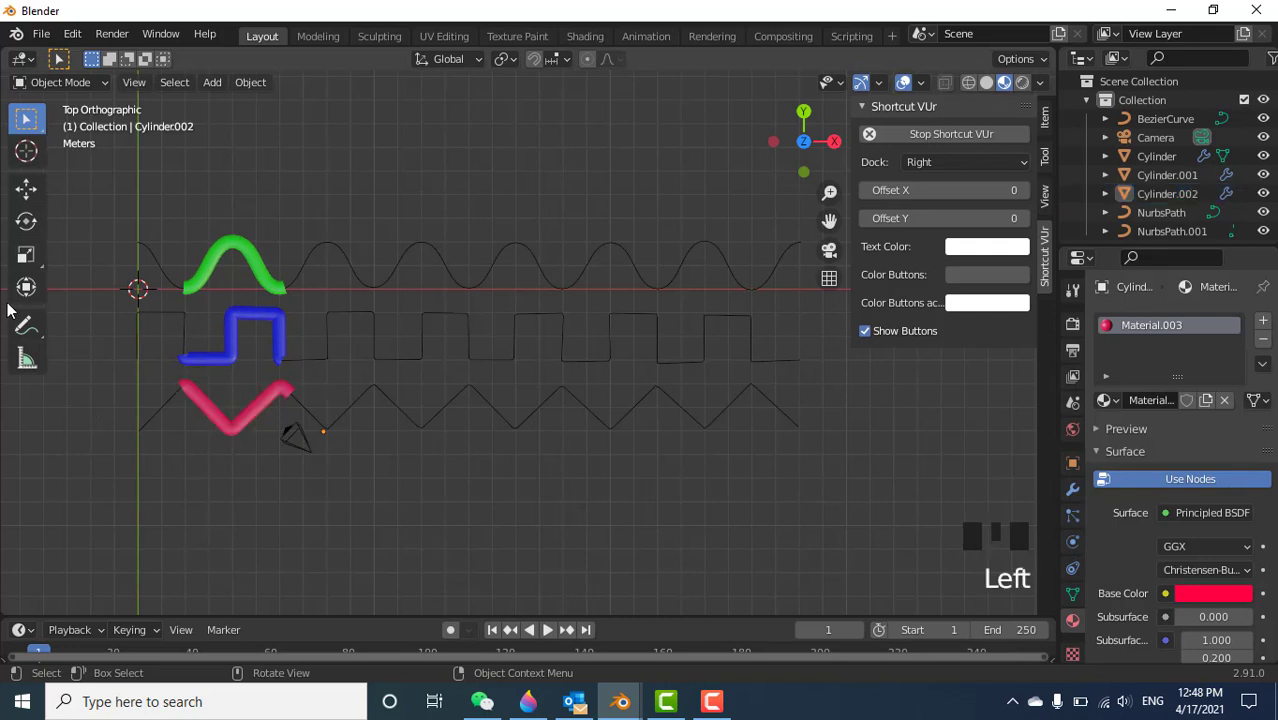
Enlarge the Timeline area beneath the 3D viewport to make room for keyframing.
{"action": "left_click_drag", "start_coordinate": [368, 617], "coordinate": [368, 580]}
{"action": "scroll", "coordinate": [445, 327], "scroll_direction": "up", "scroll_amount": 4}
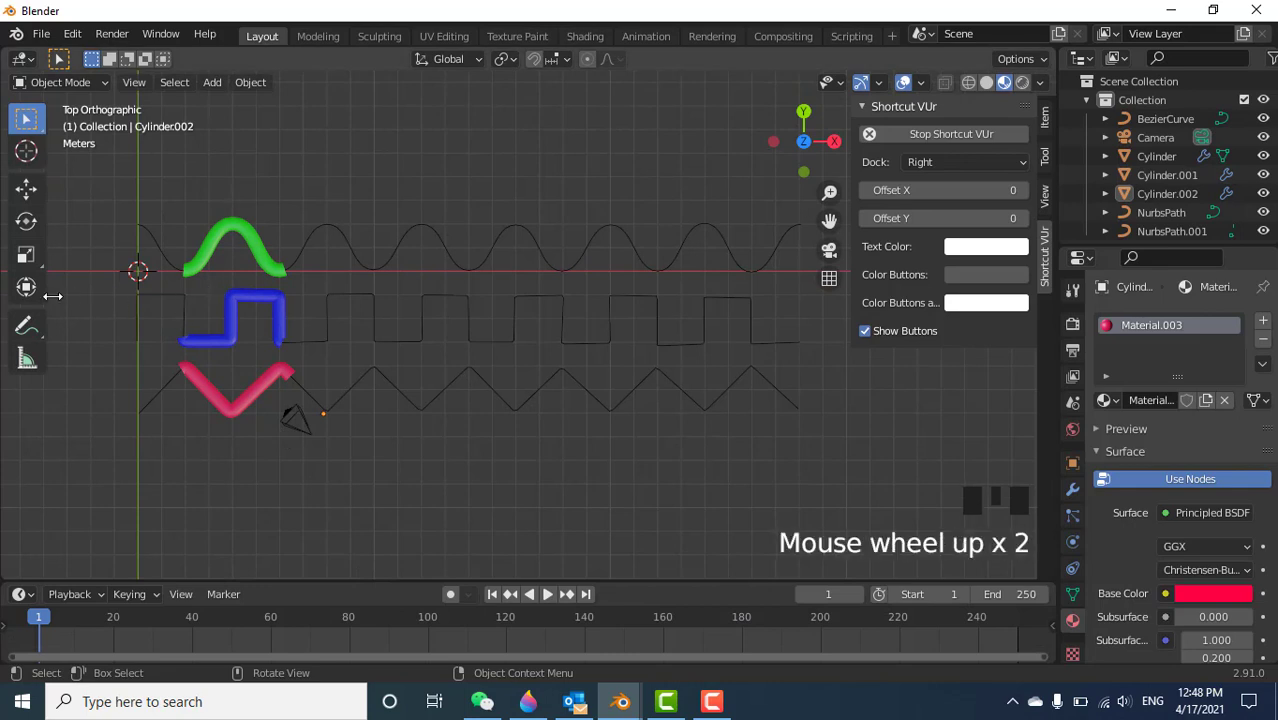
{"action": "scroll", "coordinate": [307, 327], "scroll_direction": "down", "scroll_amount": 1}
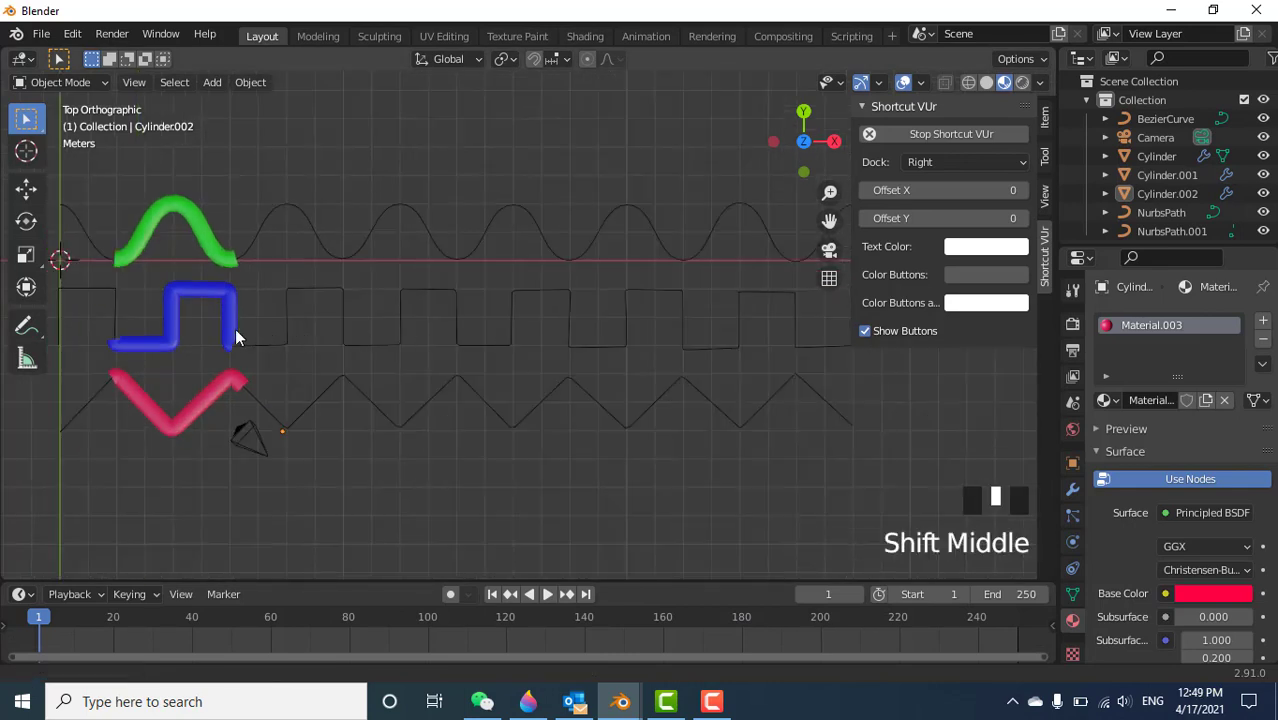
{"action": "middle_click_drag", "start_coordinate": [235, 328], "coordinate": [392, 333], "text": "shift"}
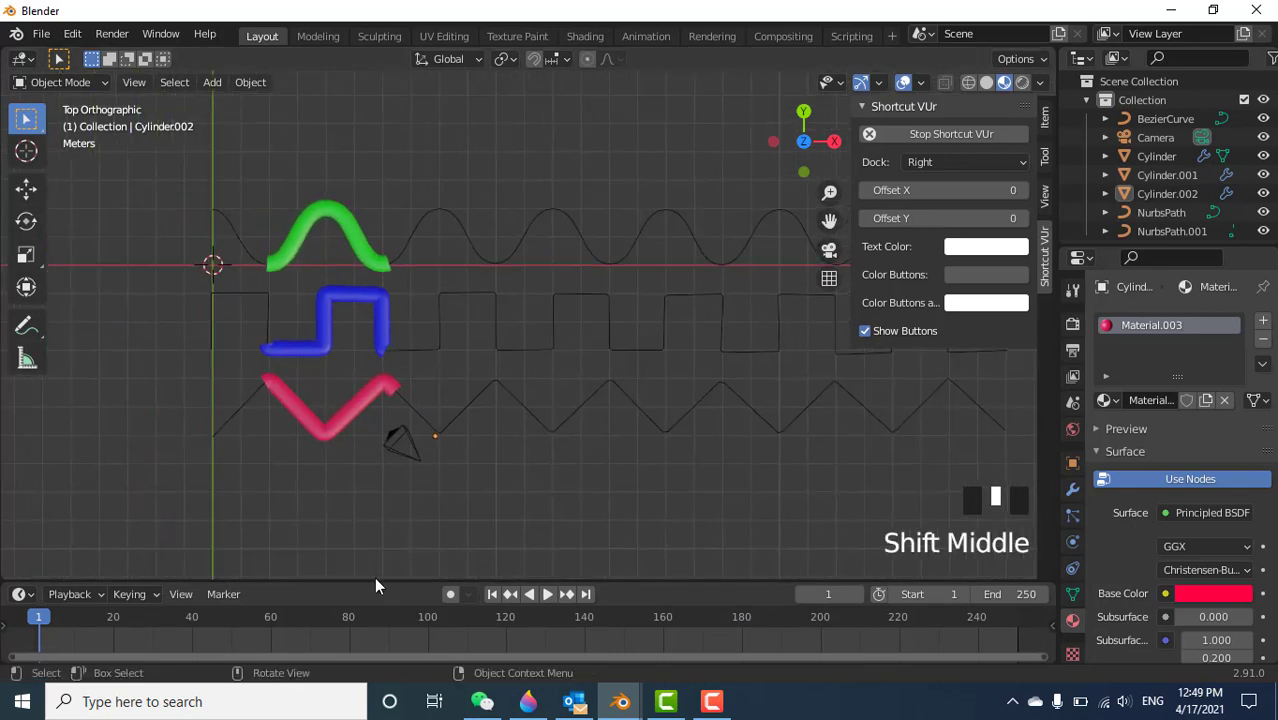
{"action": "left_click_drag", "start_coordinate": [375, 581], "coordinate": [382, 517]}
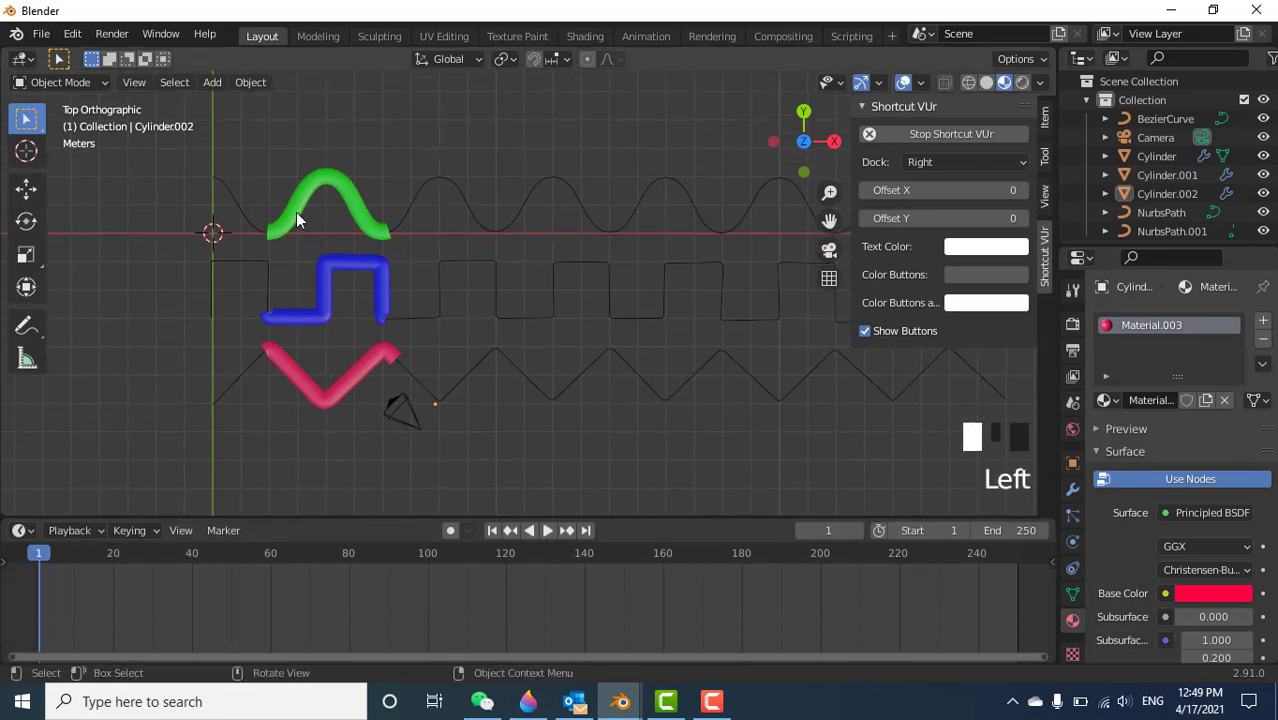
Keyframe the X location of the green, blue and crimson rods at frame 1.
{"action": "left_click", "coordinate": [296, 211]}
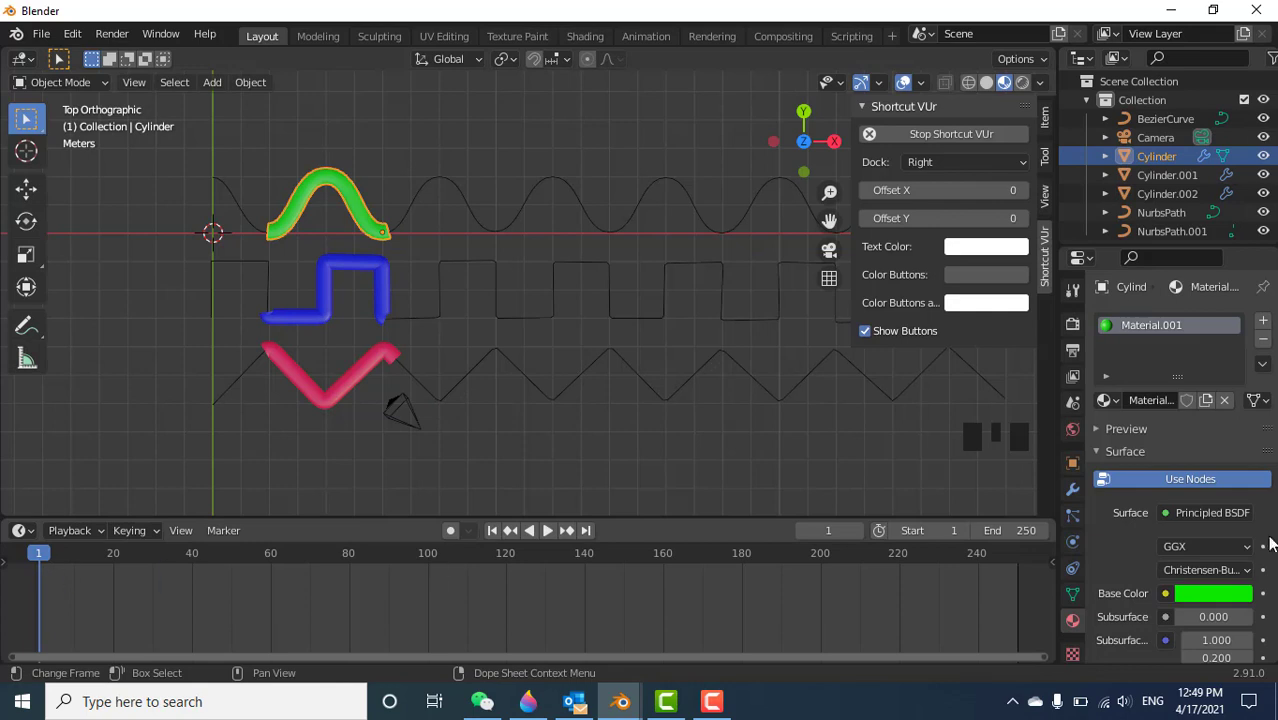
{"action": "left_click", "coordinate": [1072, 463]}
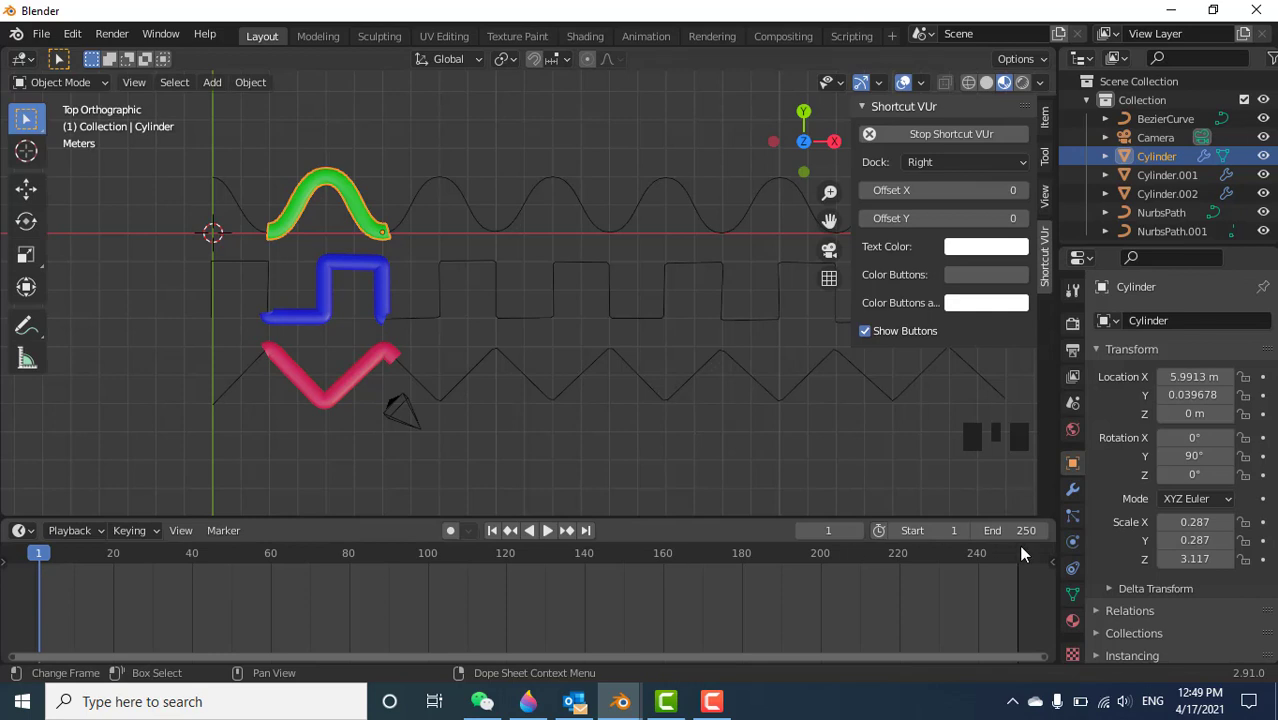
{"action": "left_click", "coordinate": [1262, 377]}
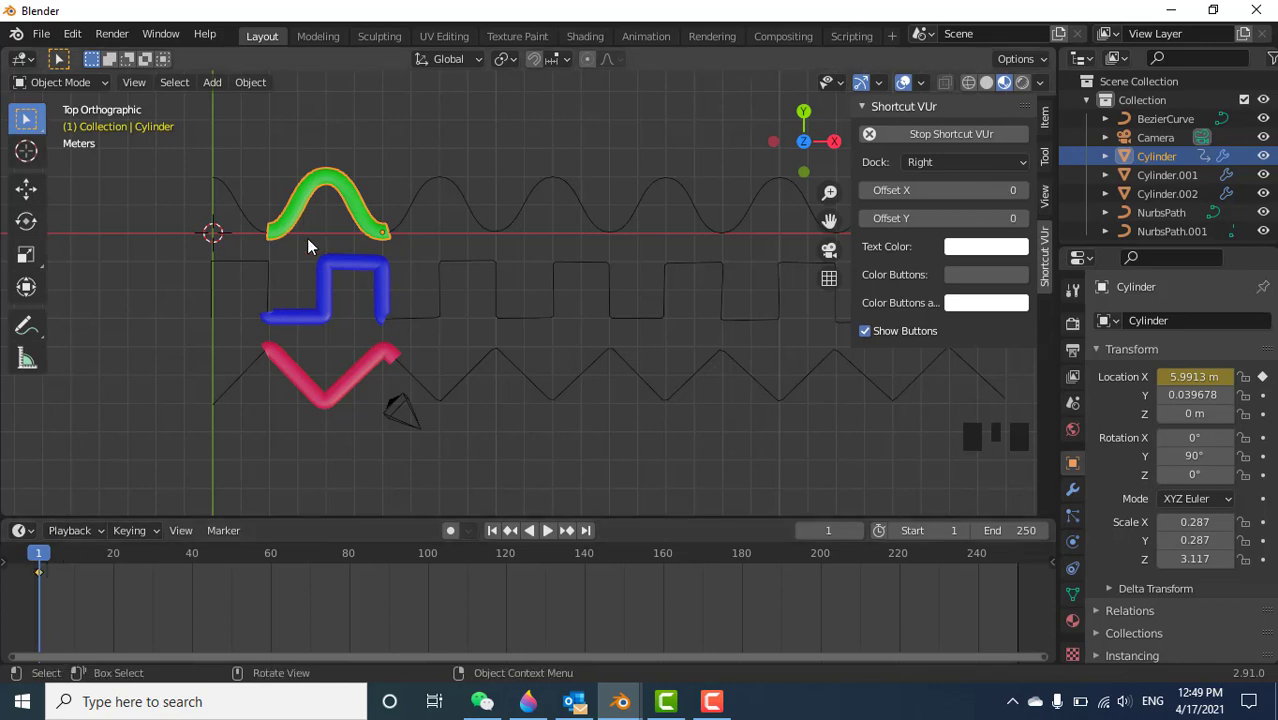
{"action": "left_click", "coordinate": [325, 309]}
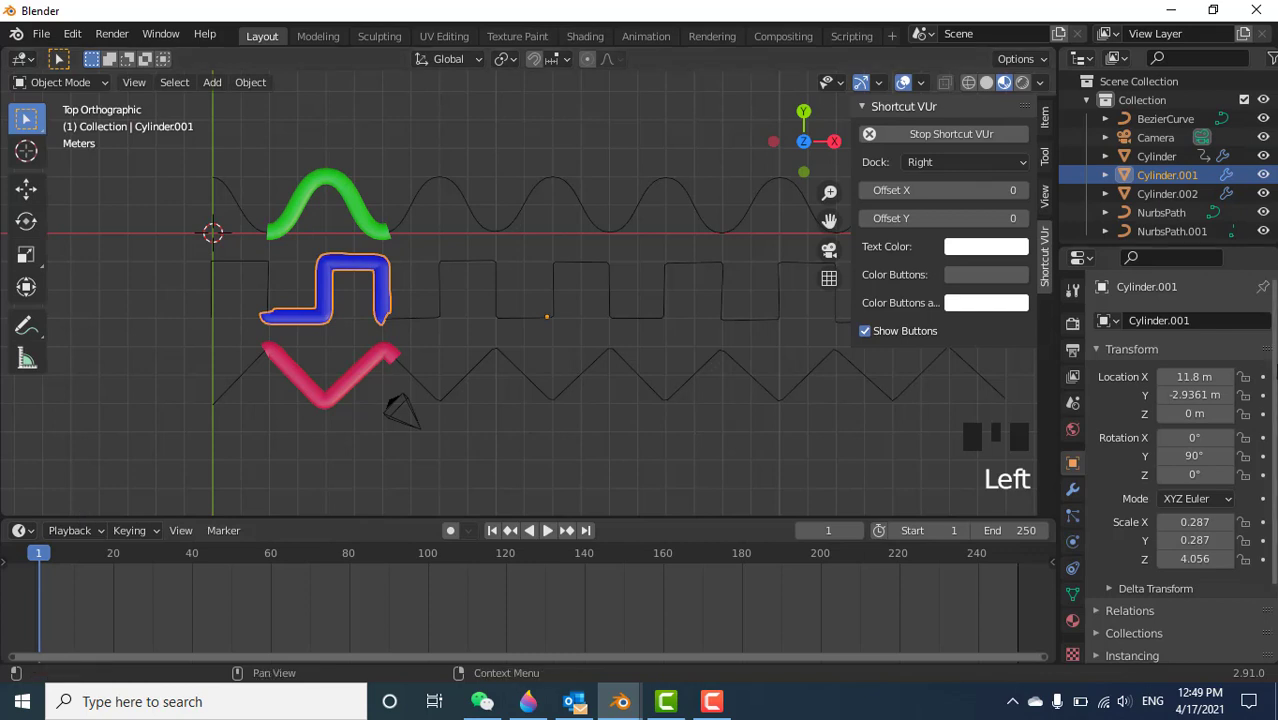
{"action": "left_click", "coordinate": [1262, 377]}
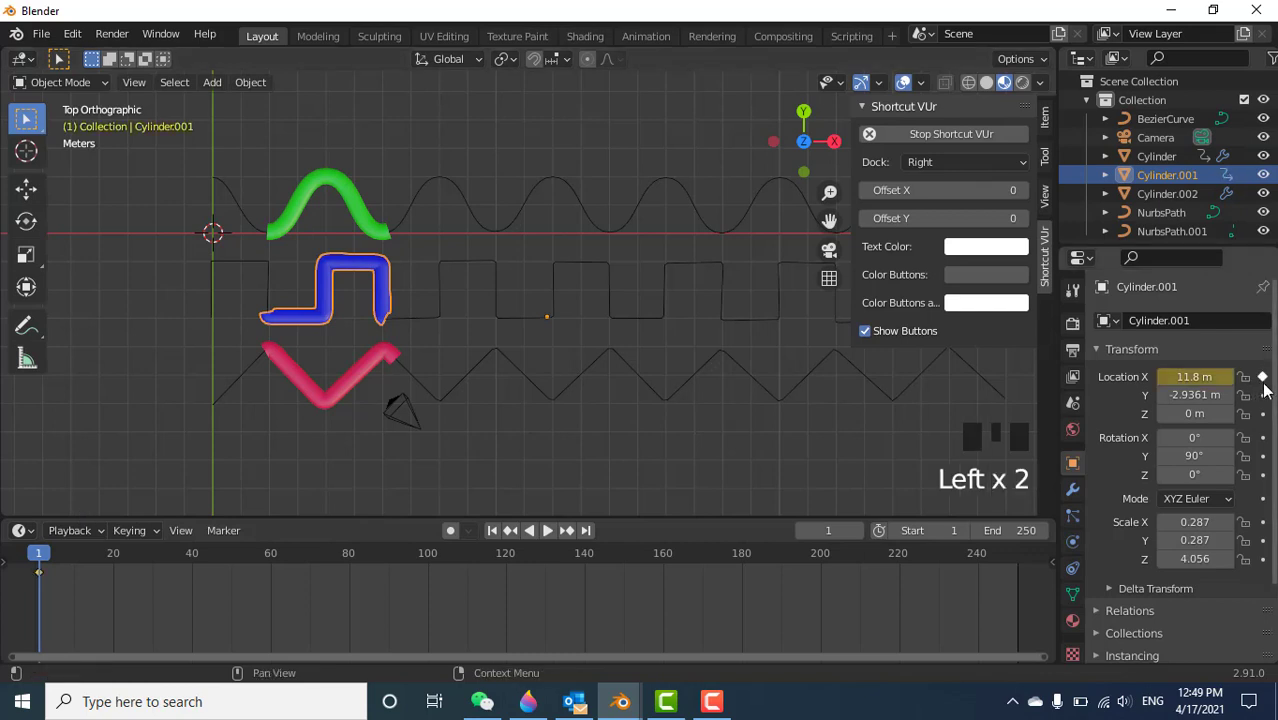
{"action": "left_click", "coordinate": [309, 396]}
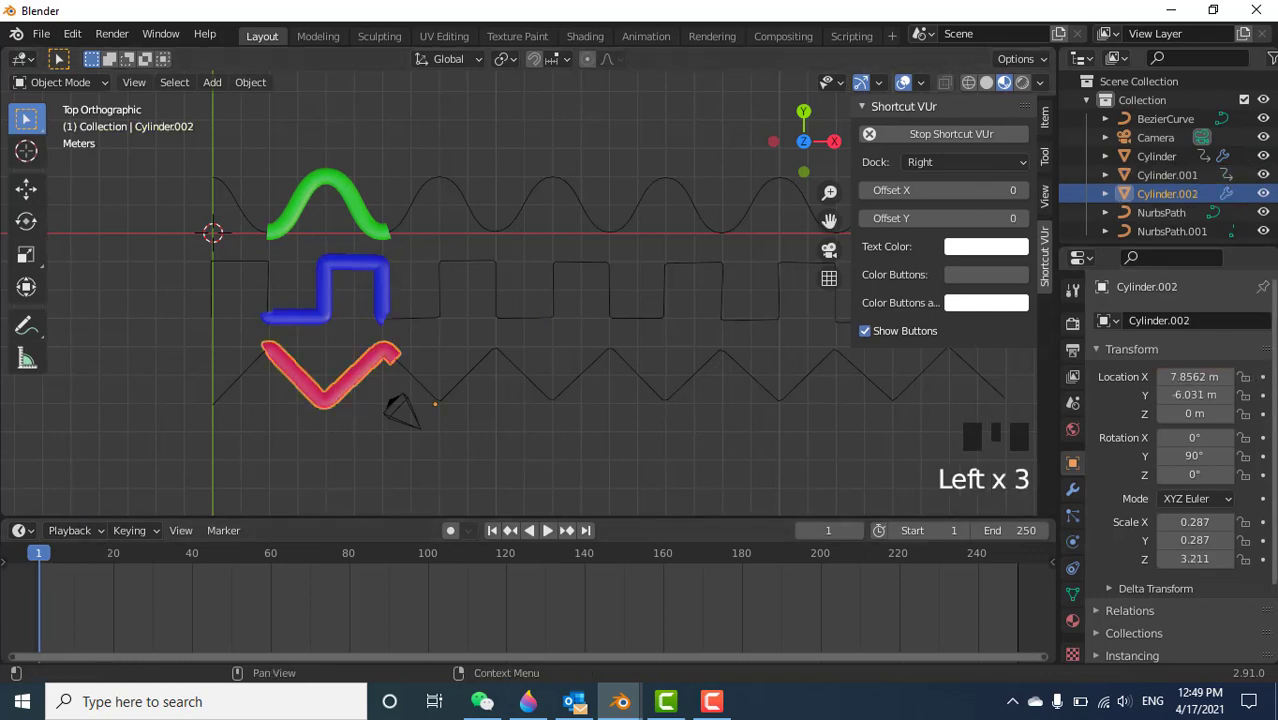
{"action": "left_click", "coordinate": [1262, 377]}
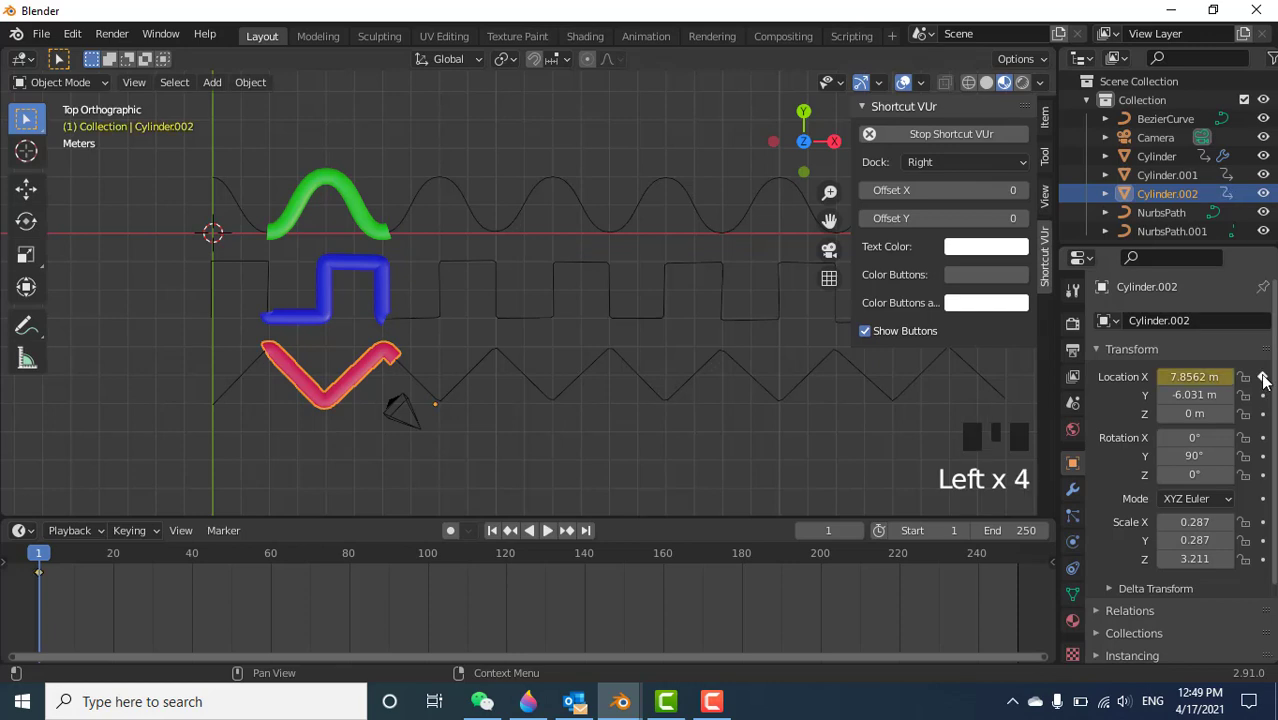
Keyframe the X location of the sine, square and zigzag path curves at frame 1.
{"action": "left_click", "coordinate": [430, 190]}
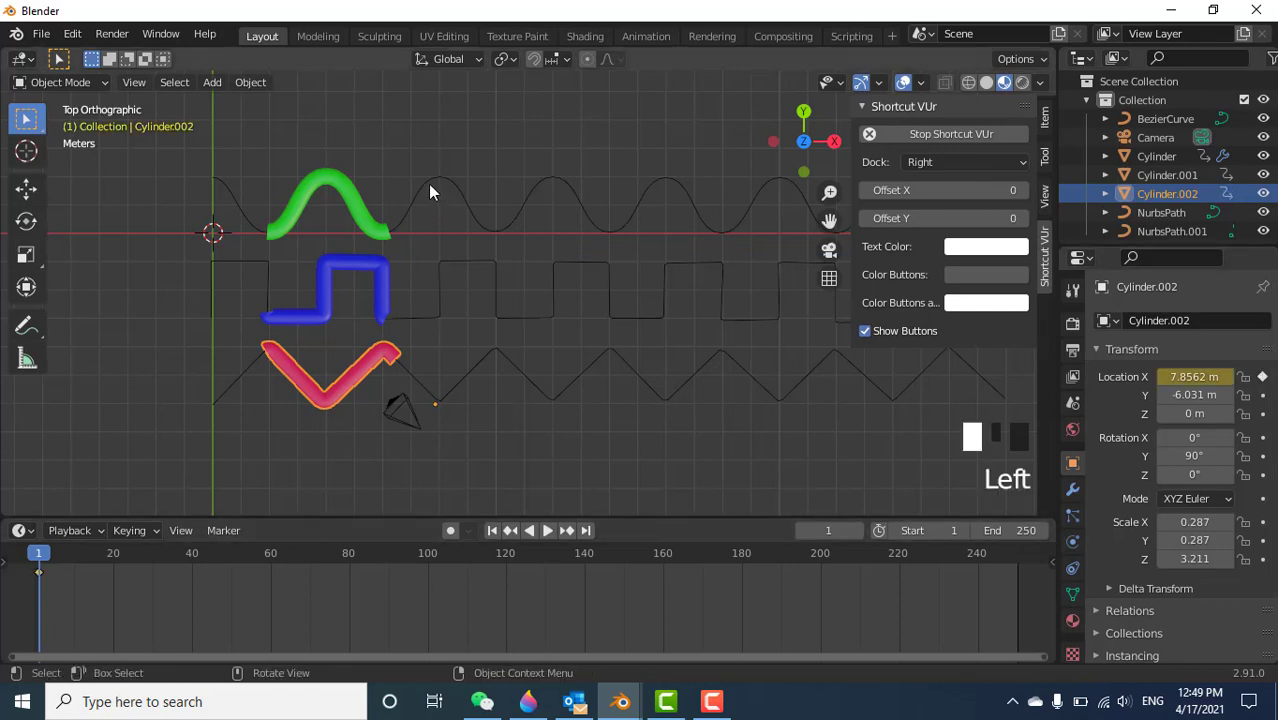
{"action": "left_click", "coordinate": [1262, 377]}
{"action": "left_click", "coordinate": [446, 263]}
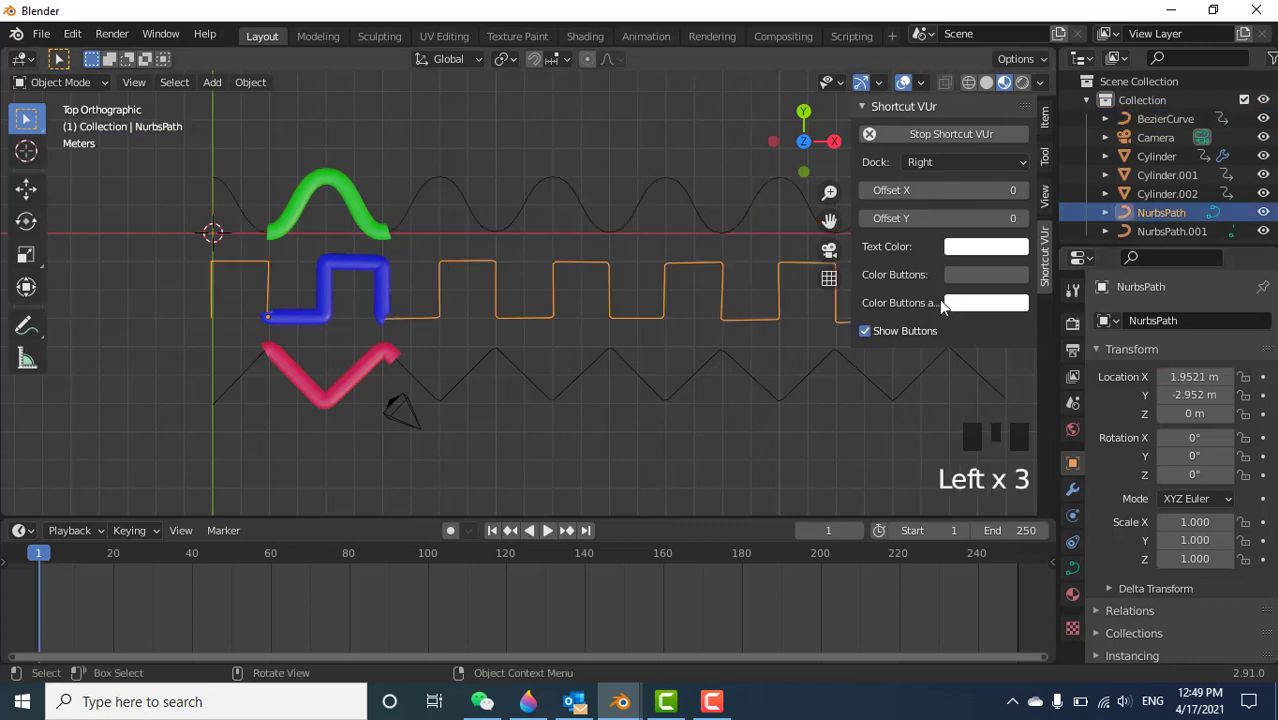
{"action": "left_click", "coordinate": [1262, 377]}
{"action": "left_click", "coordinate": [437, 385]}
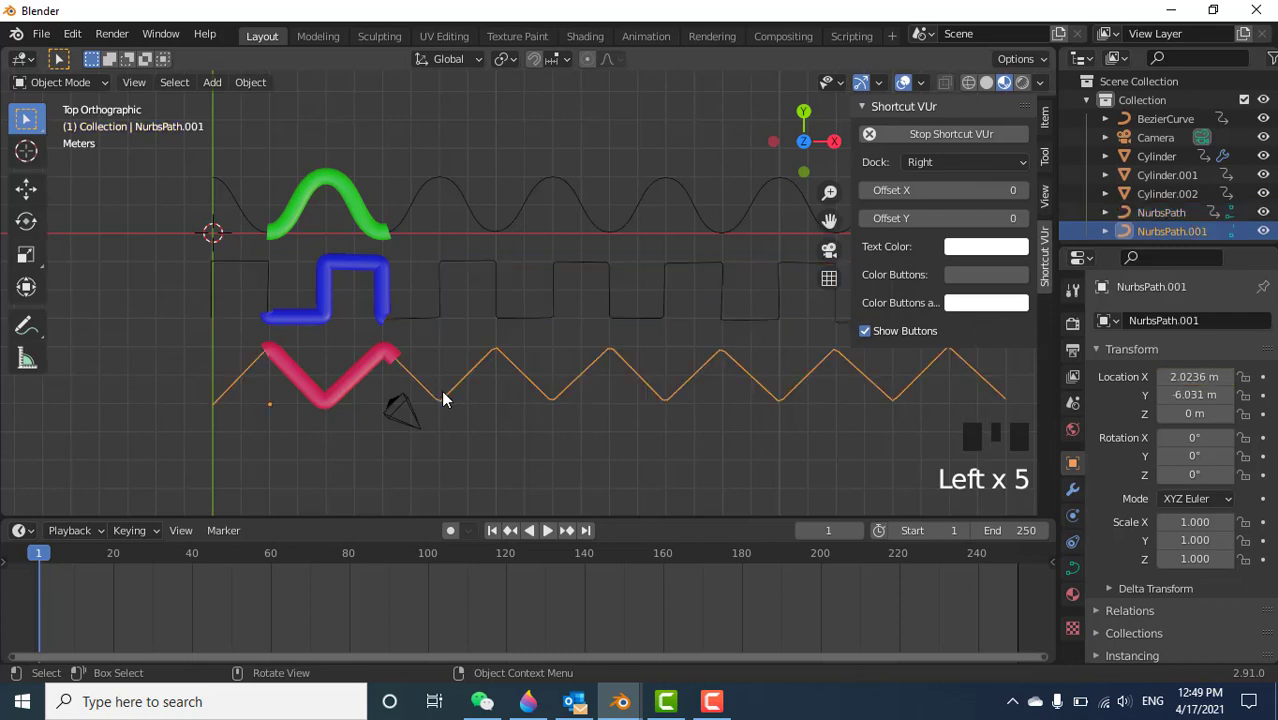
{"action": "left_click", "coordinate": [1262, 377]}
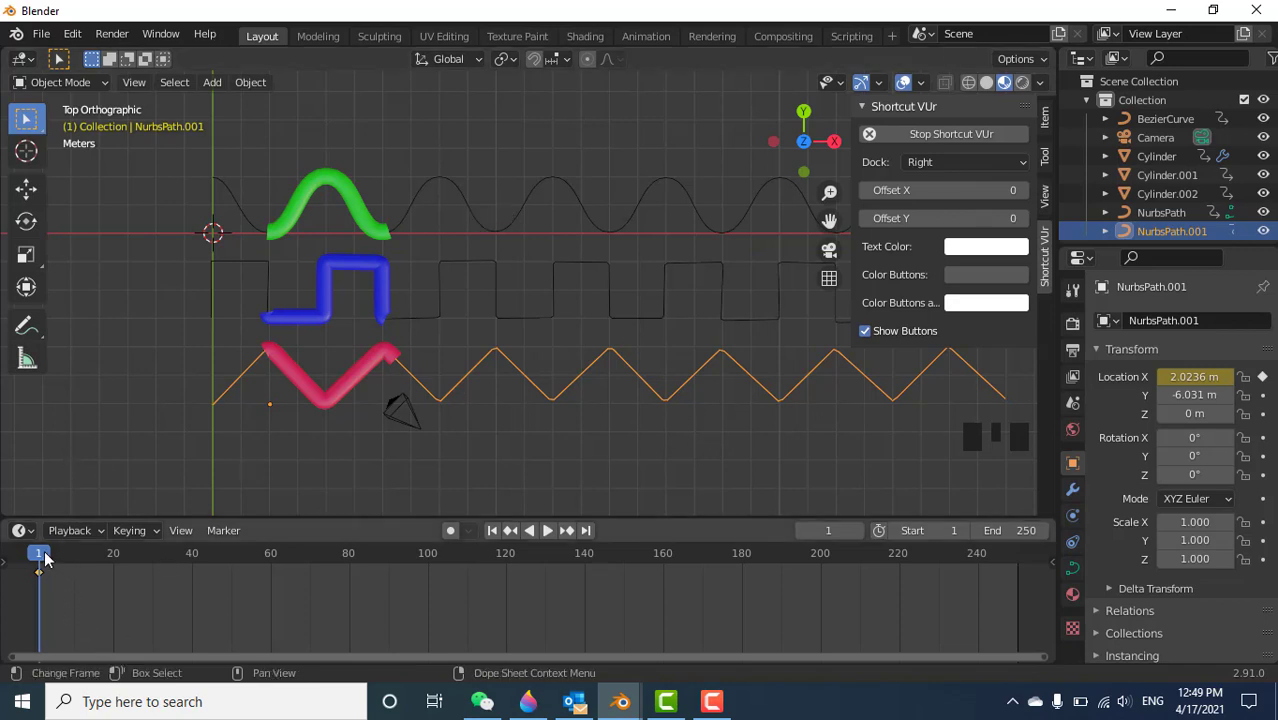
At frame 200, move the sine curve along X to about -22.58 m and keyframe its X location.
{"action": "left_click_drag", "start_coordinate": [44, 559], "coordinate": [821, 599]}
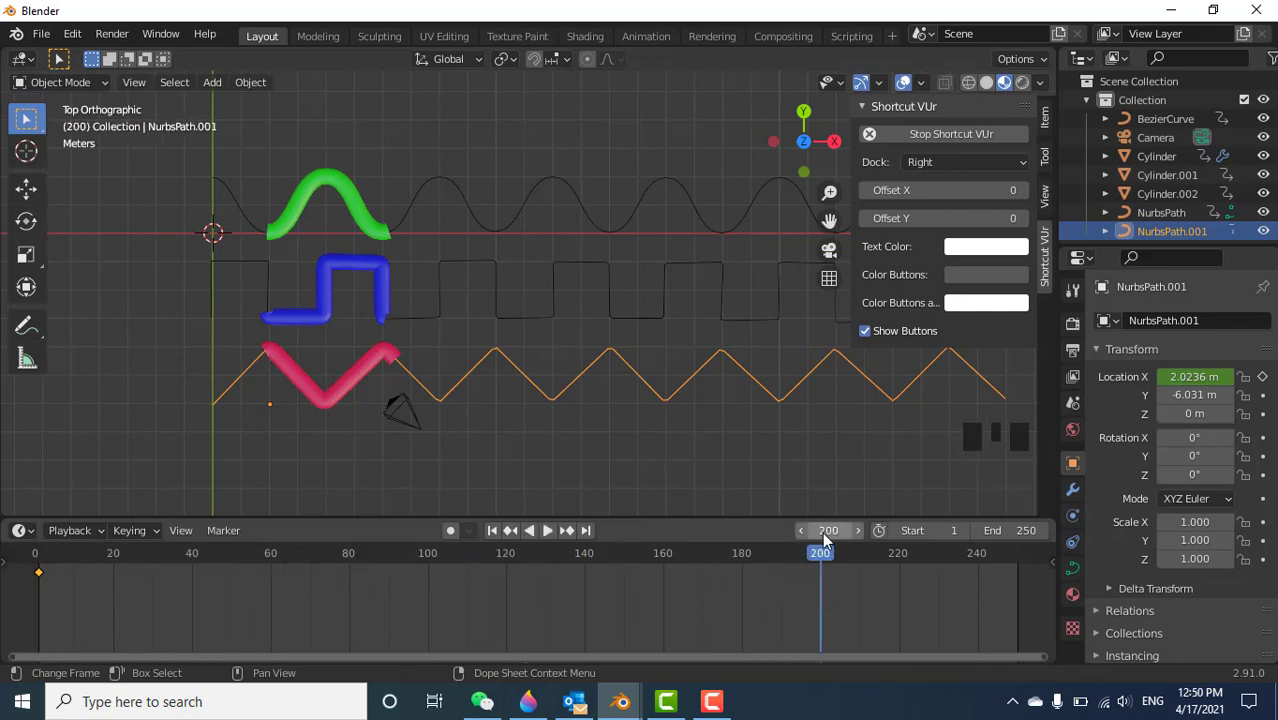
{"action": "left_click", "coordinate": [641, 206]}
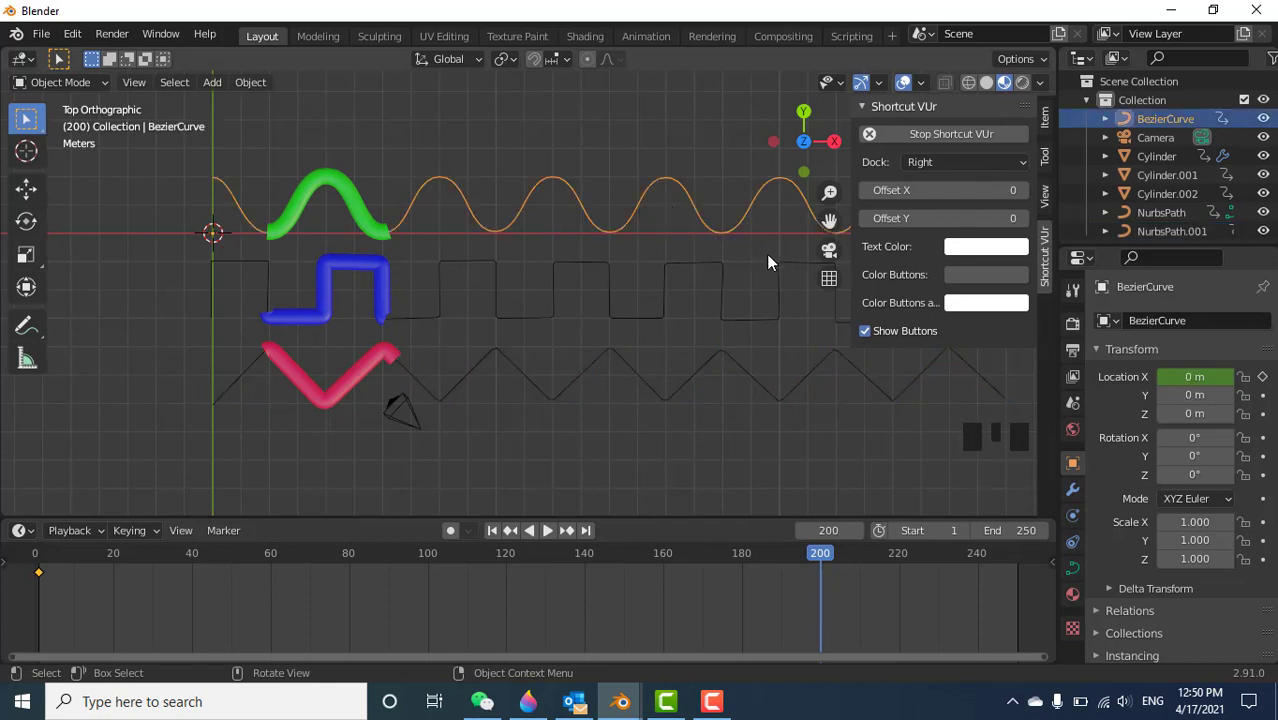
{"action": "key", "text": "g"}
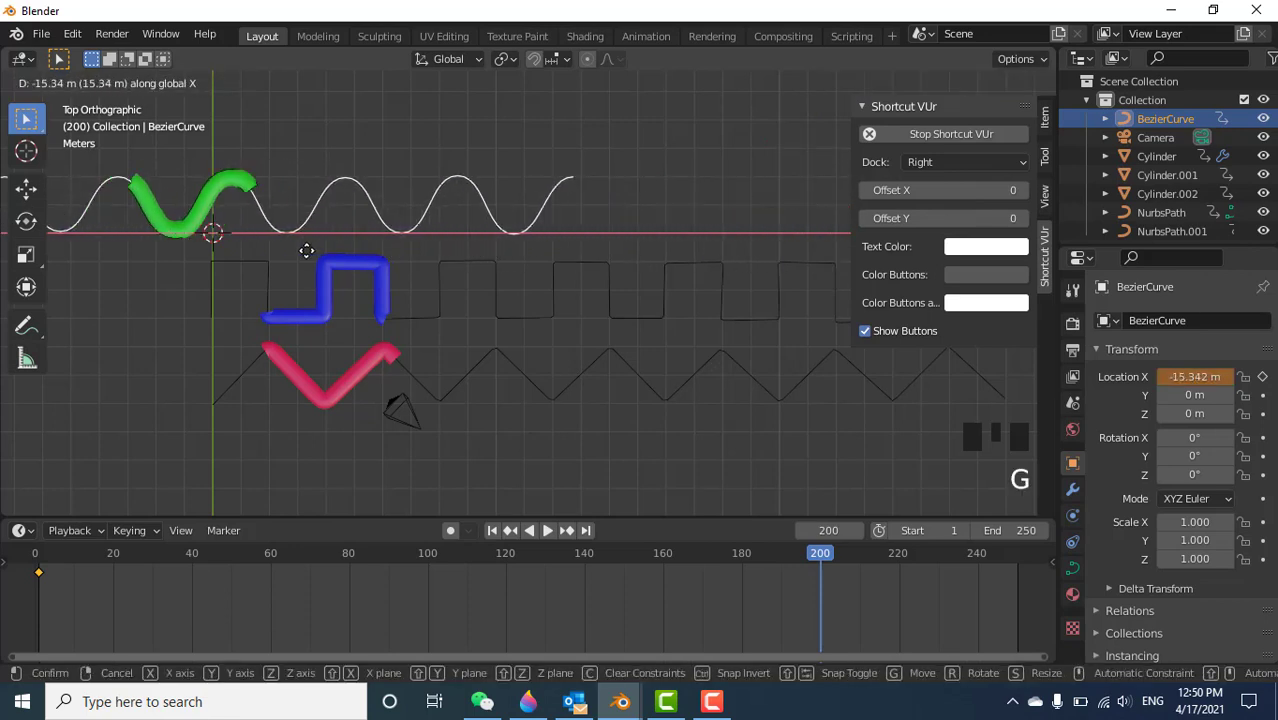
{"action": "left_click", "coordinate": [132, 251]}
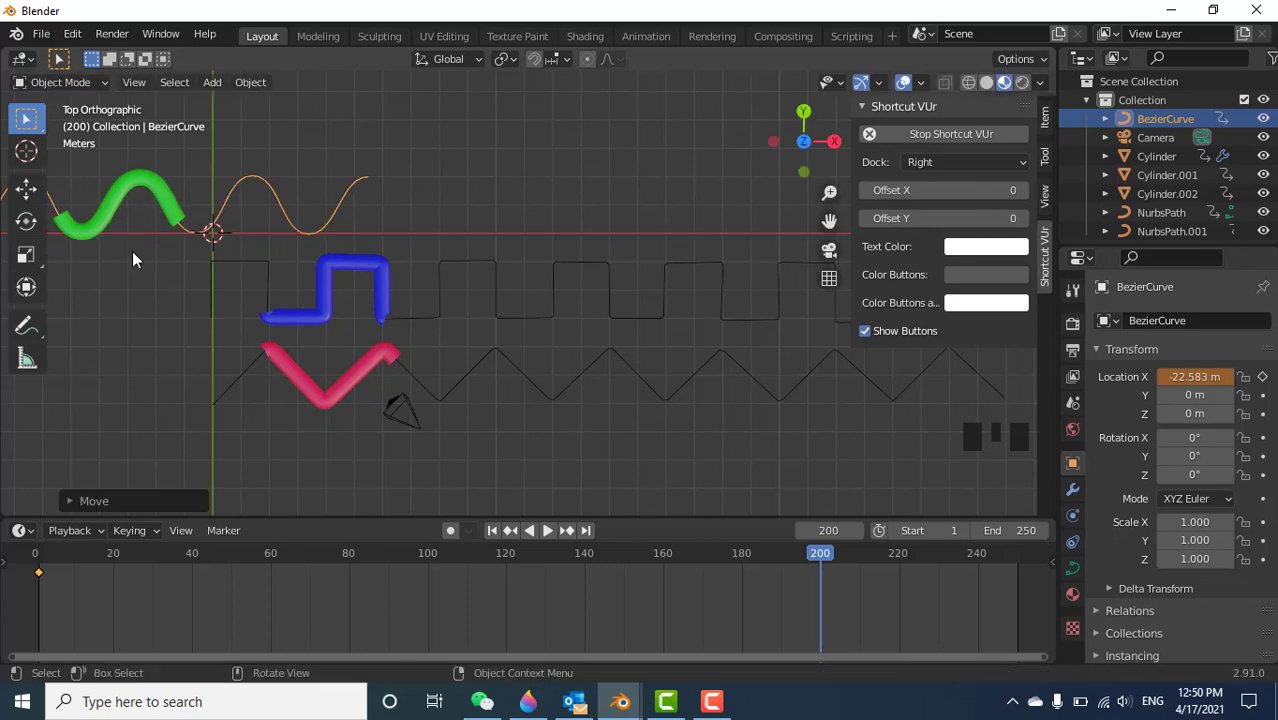
{"action": "left_click", "coordinate": [1262, 377]}
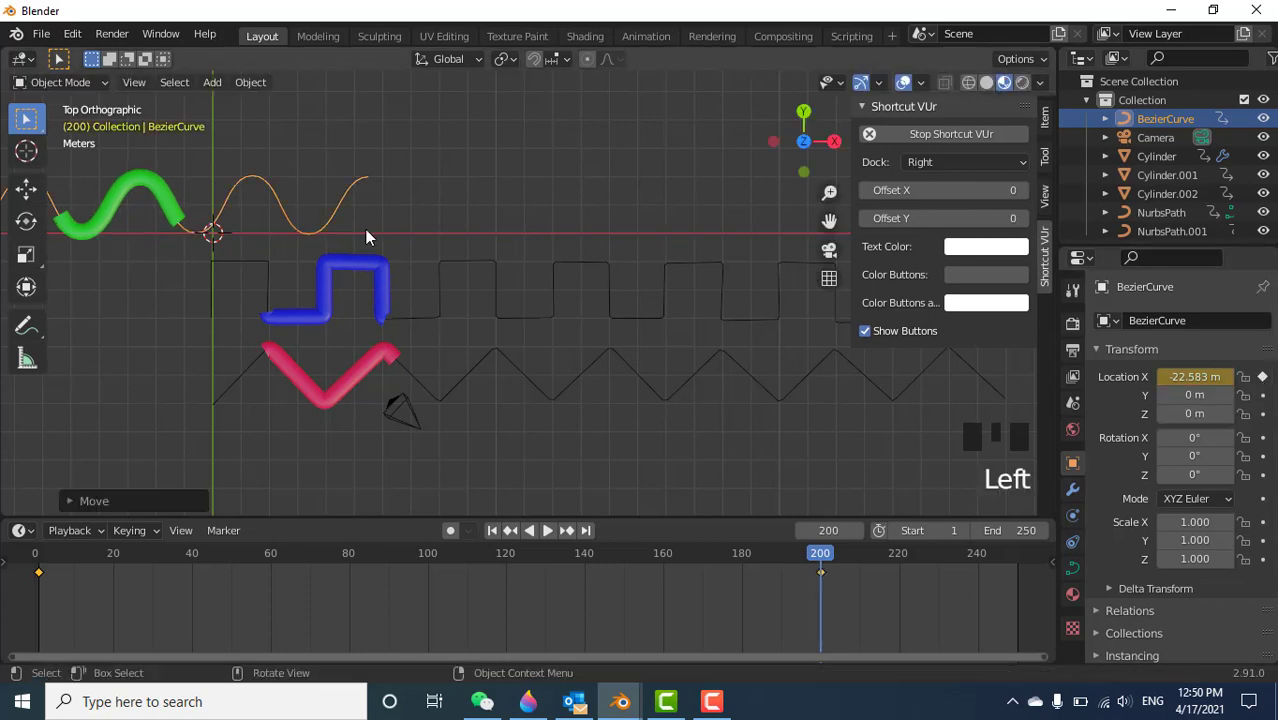
Move the square-wave path along X to about -20.43 m and keyframe its X location at frame 200.
{"action": "left_click", "coordinate": [440, 273]}
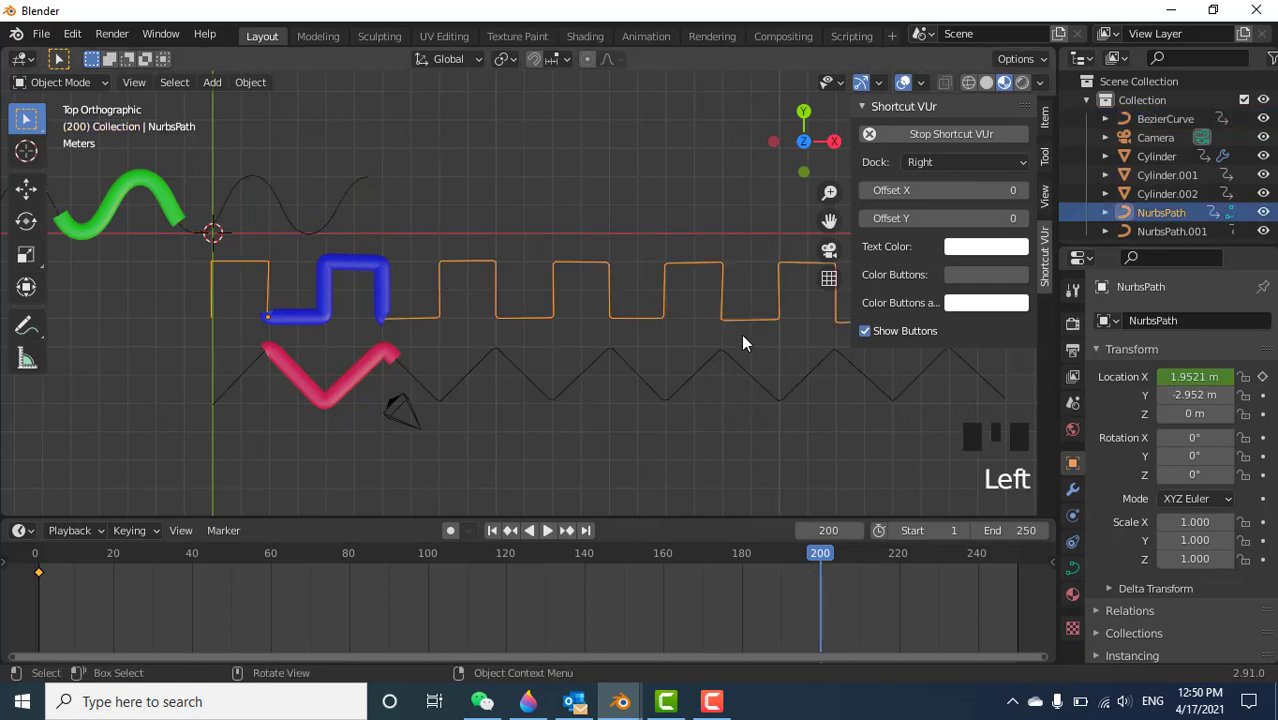
{"action": "key", "text": "g"}
{"action": "key", "text": "x"}
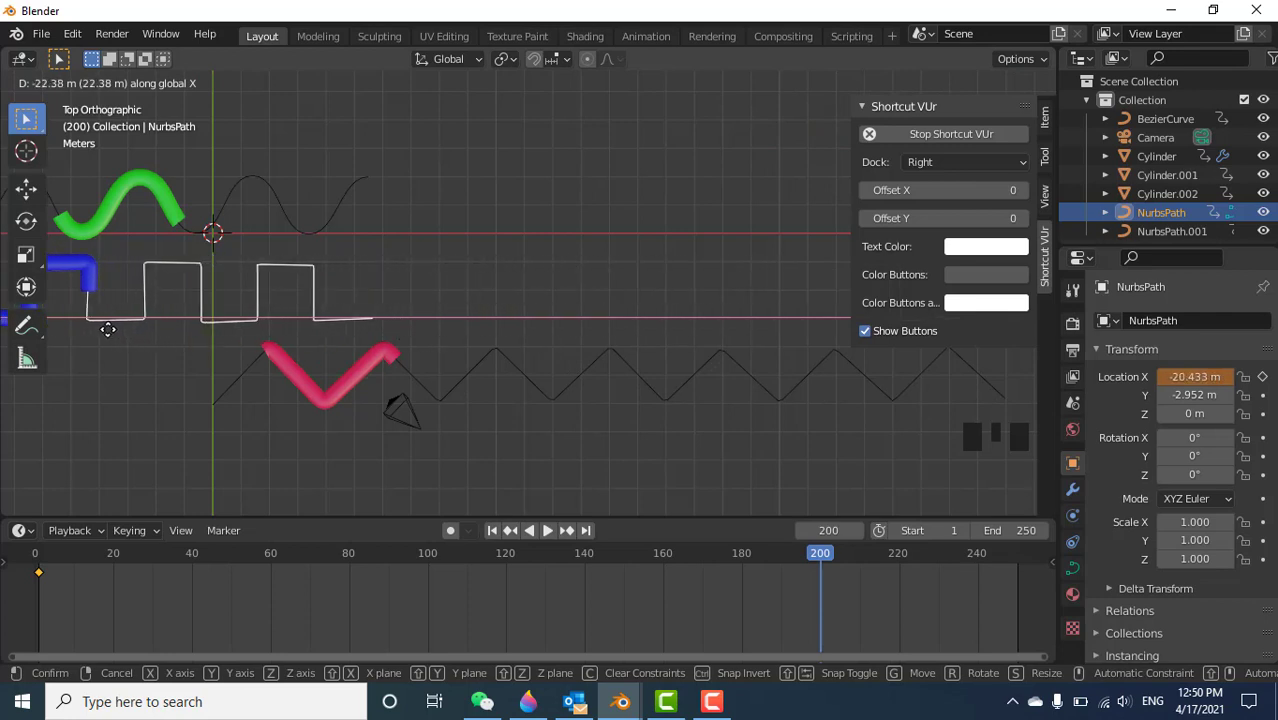
{"action": "left_click", "coordinate": [107, 329]}
{"action": "left_click", "coordinate": [1262, 377]}
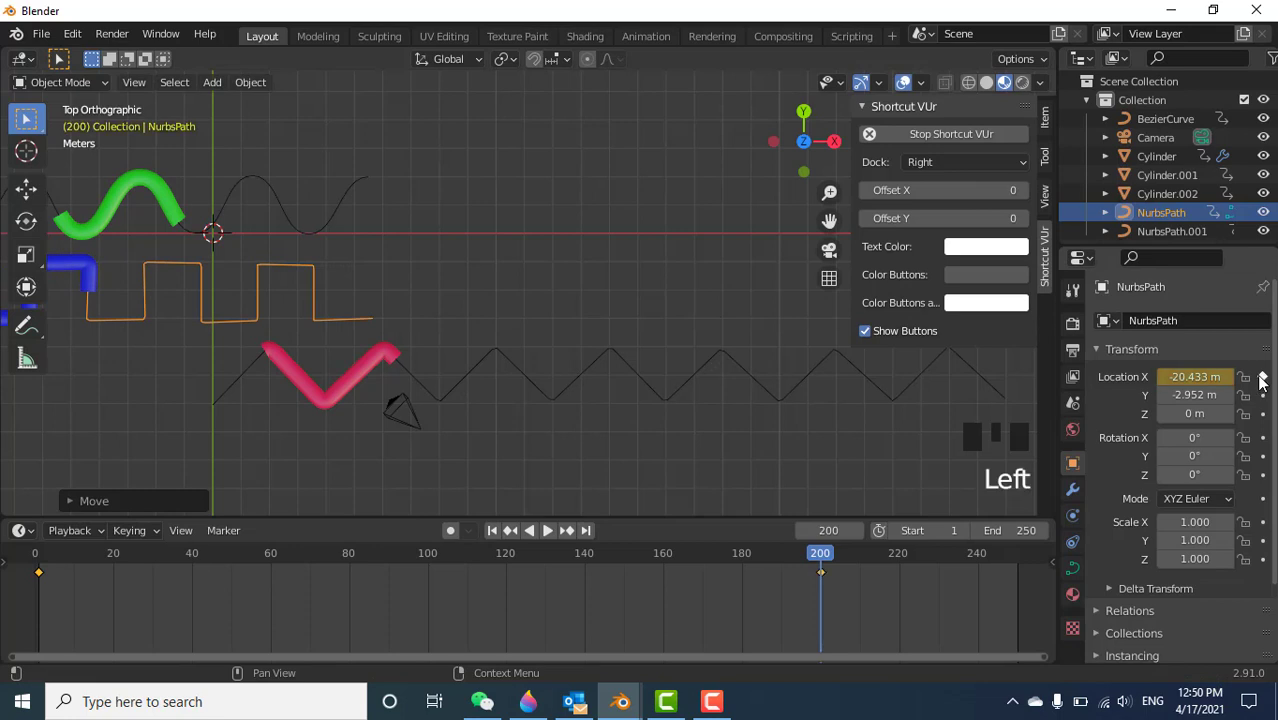
Move the zigzag path along X to about -20.06 m, keyframe its X location at frame 200 and deselect it.
{"action": "left_click", "coordinate": [542, 391]}
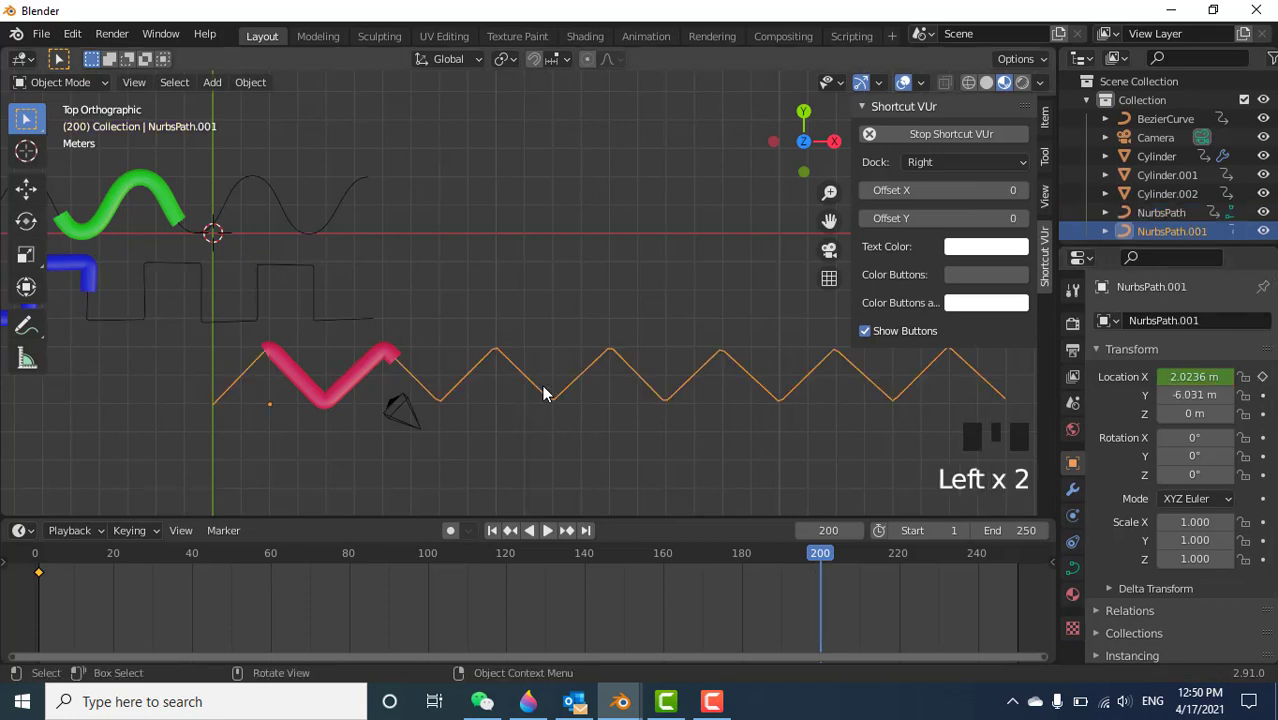
{"action": "key", "text": "g"}
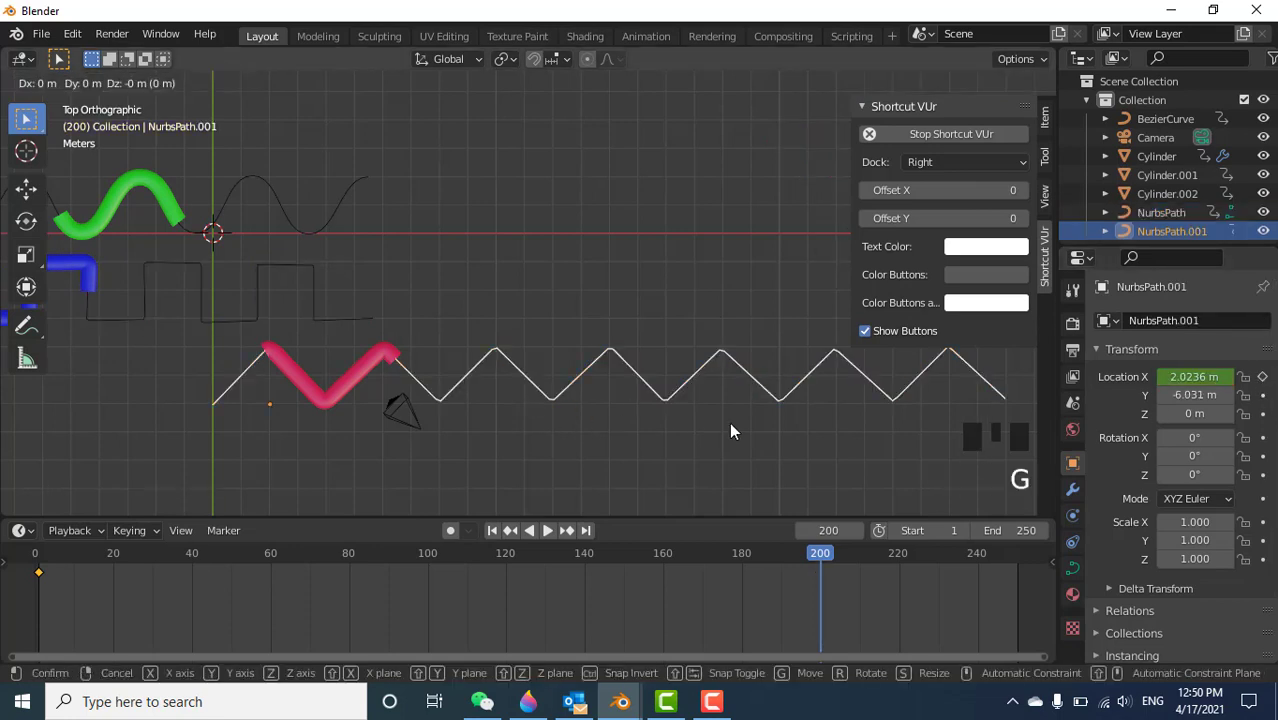
{"action": "key", "text": "x"}
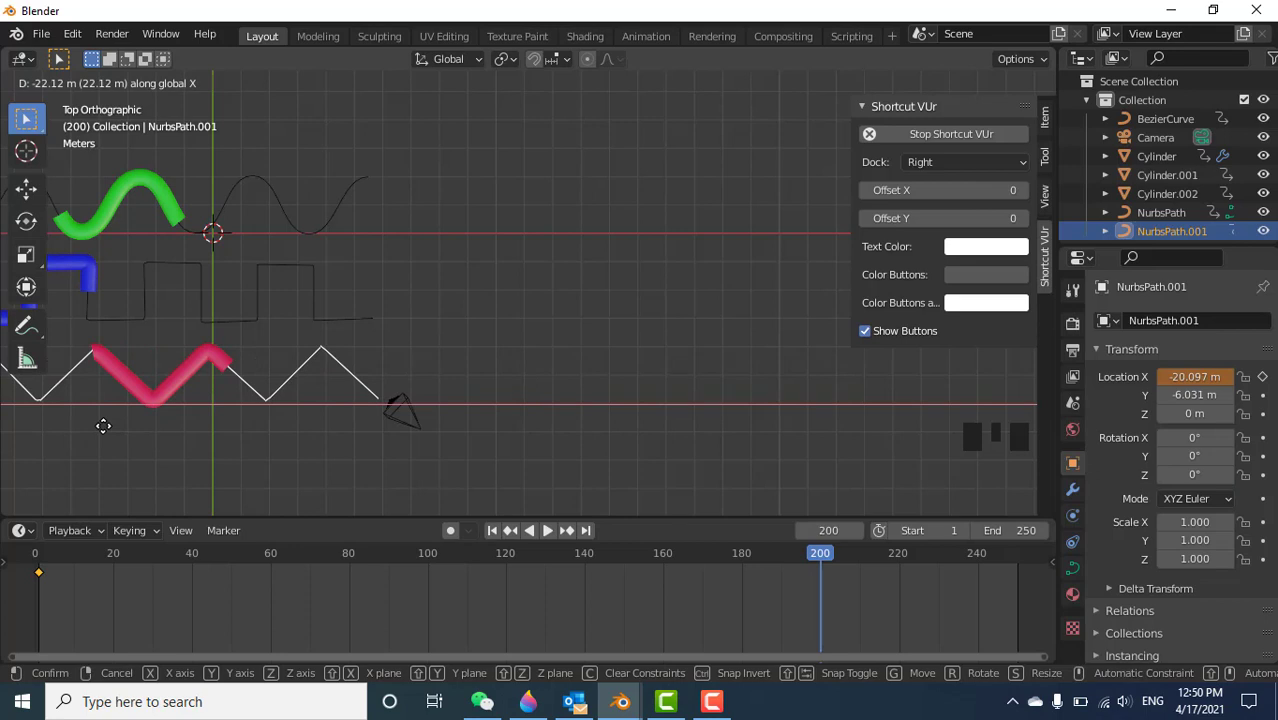
{"action": "left_click", "coordinate": [104, 428]}
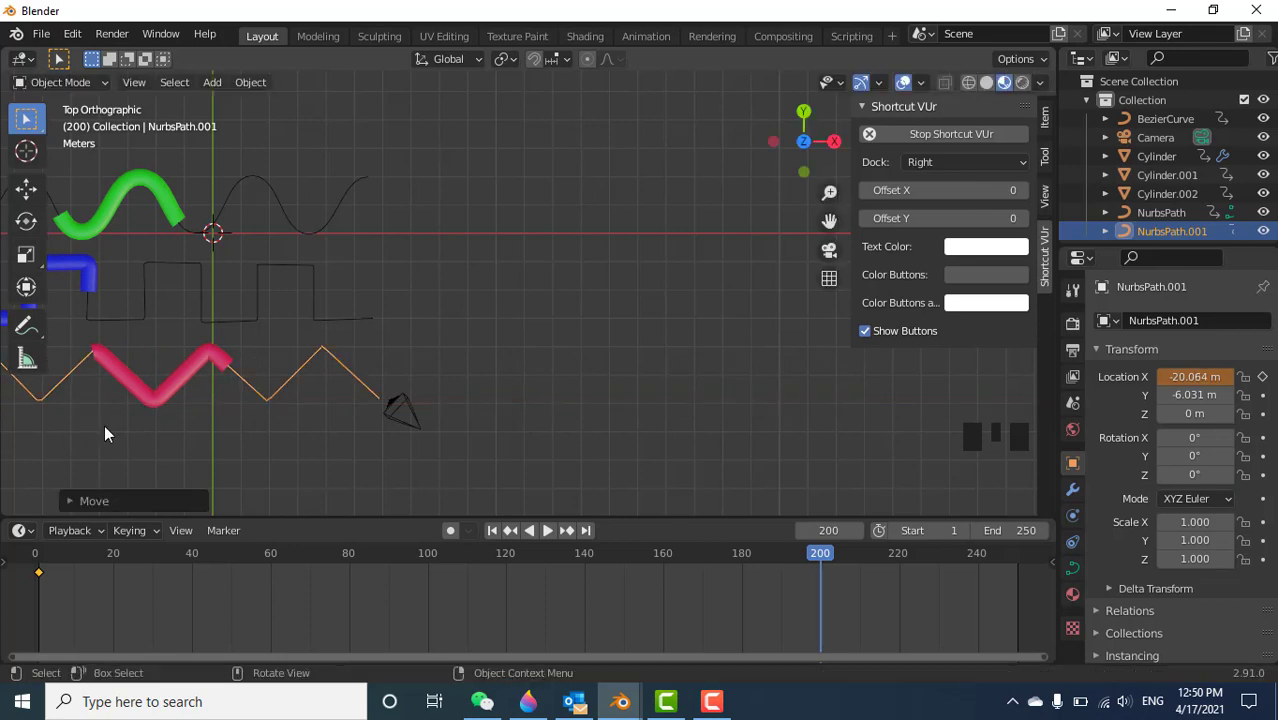
{"action": "left_click", "coordinate": [1261, 377]}
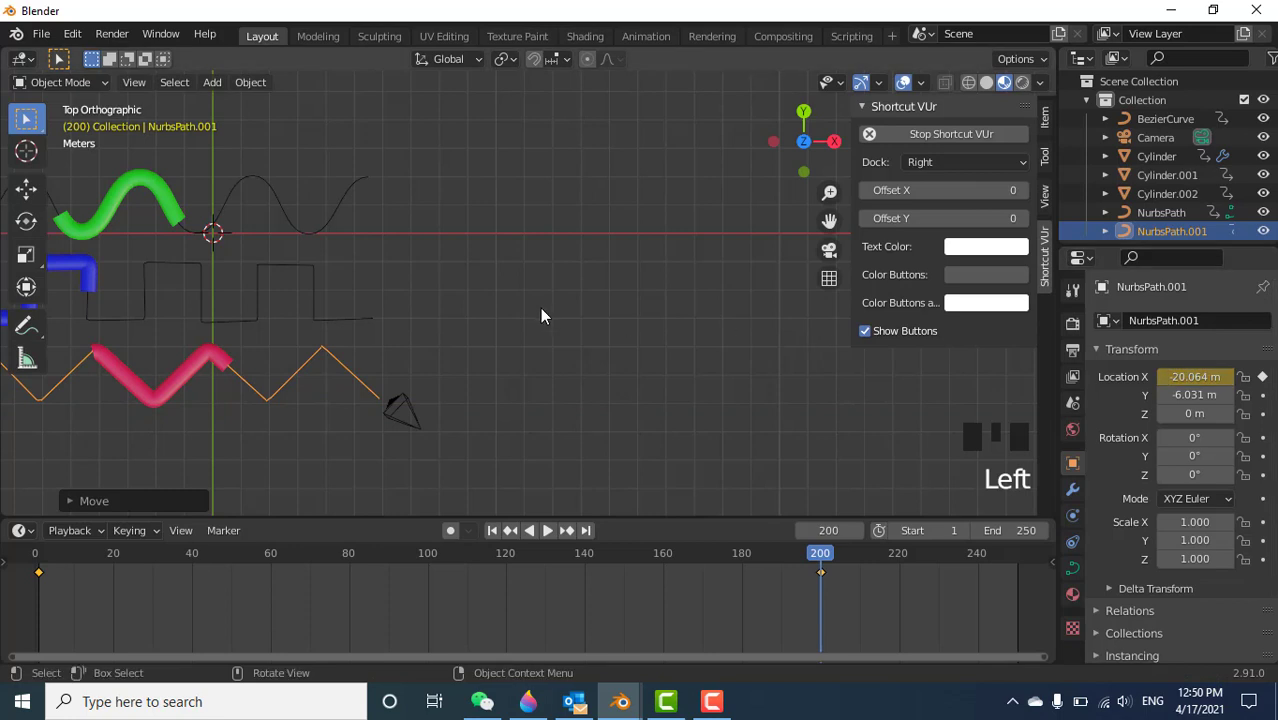
{"action": "left_click", "coordinate": [547, 367]}
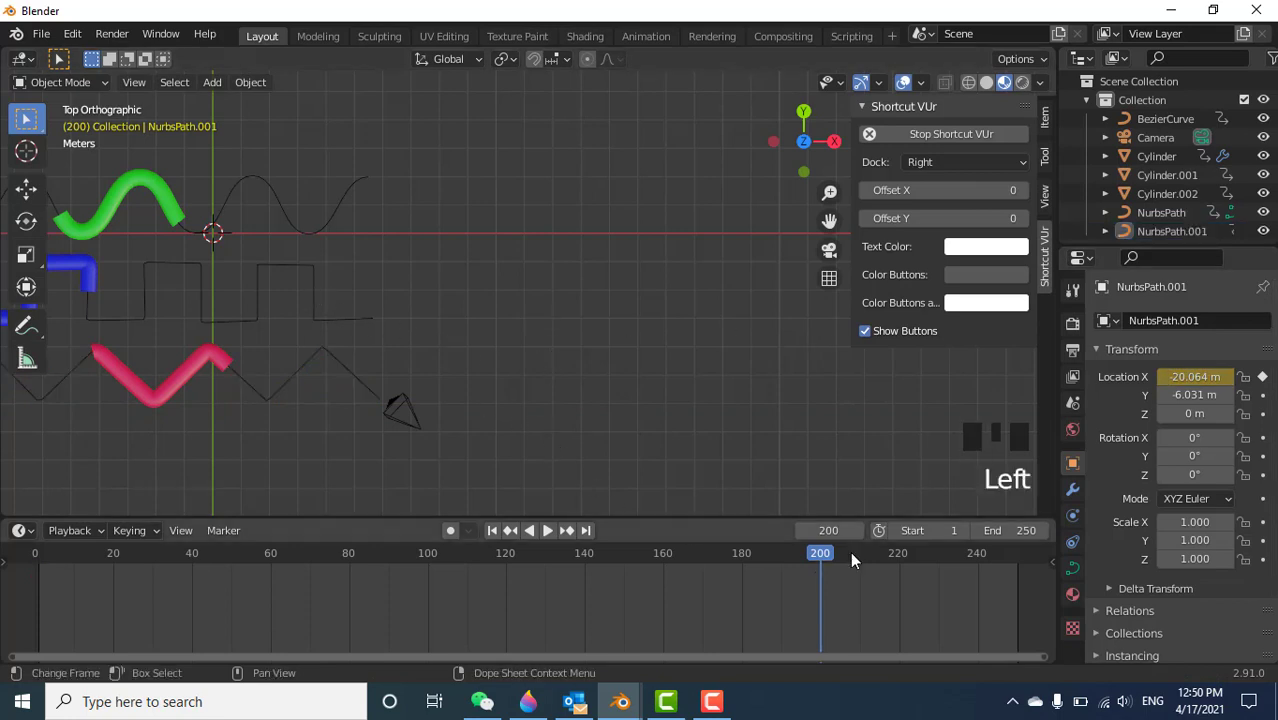
Scrub from frame 200 back to the start and preview the motion of the waves.
{"action": "left_click_drag", "start_coordinate": [813, 558], "coordinate": [40, 548]}
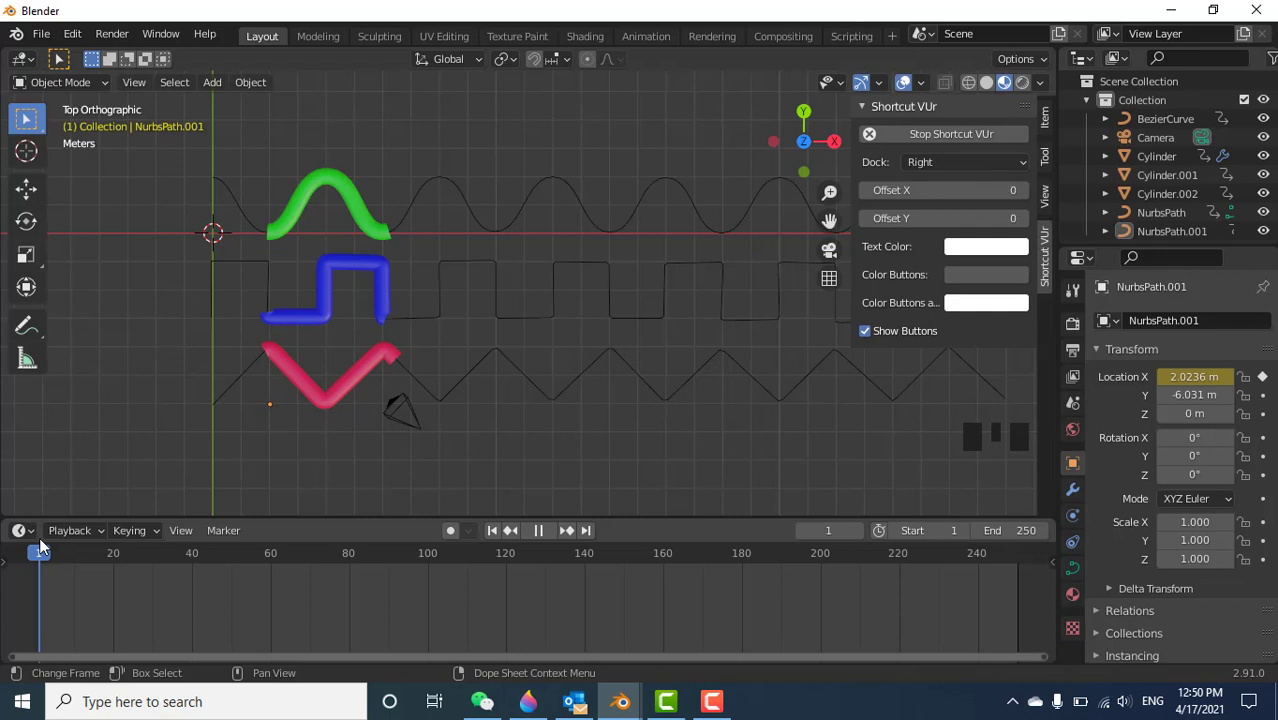
{"action": "key", "text": "space"}
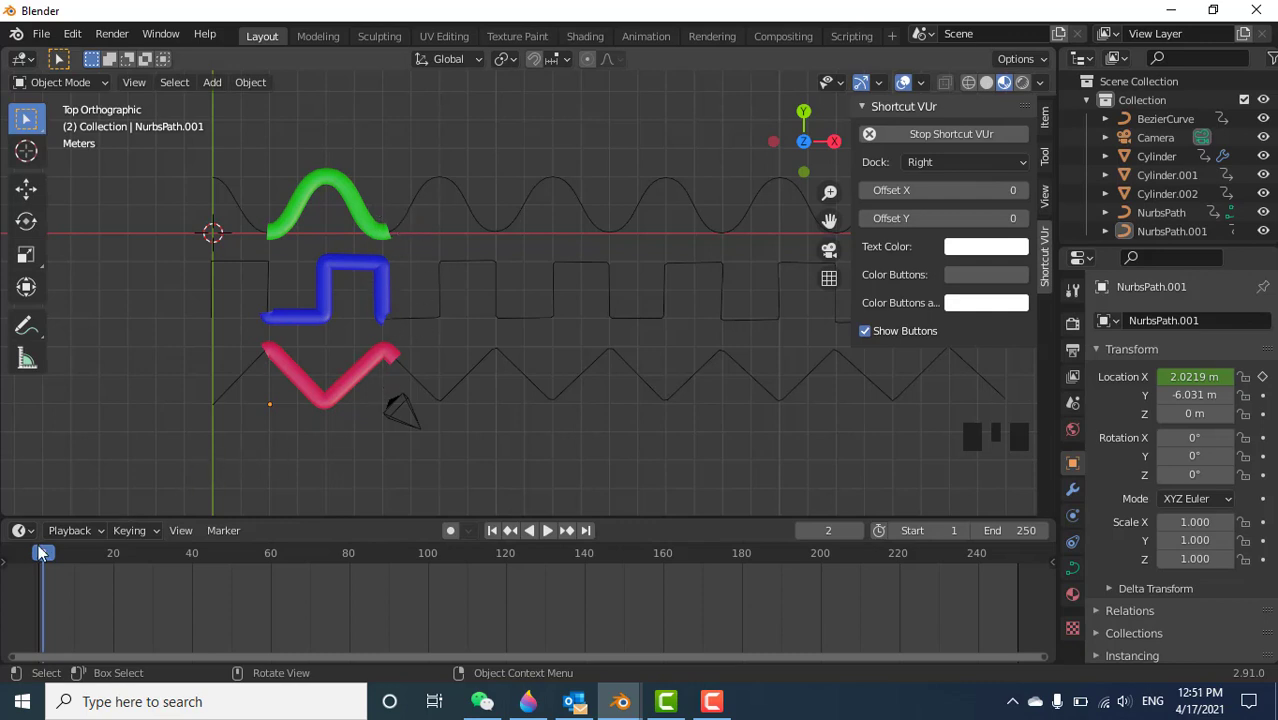
{"action": "mouse_move", "coordinate": [40, 553]}
{"action": "left_mouse_down"}
{"action": "mouse_move", "coordinate": [695, 553]}
{"action": "mouse_move", "coordinate": [821, 566]}
{"action": "mouse_move", "coordinate": [825, 552]}
{"action": "mouse_move", "coordinate": [106, 512]}
{"action": "mouse_move", "coordinate": [34, 530]}
{"action": "left_mouse_up"}
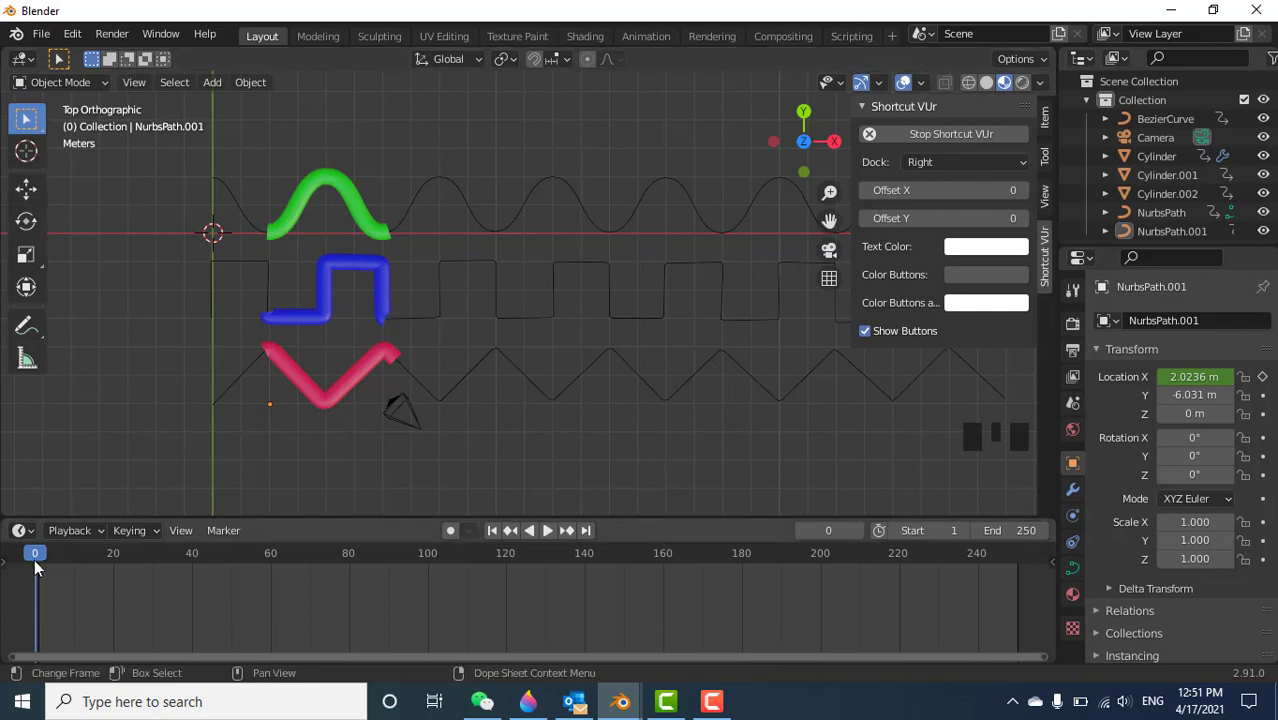
At frame 200, move the green sine rod along X to about 16.21 m and keyframe its X location.
{"action": "left_click_drag", "start_coordinate": [133, 547], "coordinate": [819, 579]}
{"action": "left_click", "coordinate": [129, 184]}
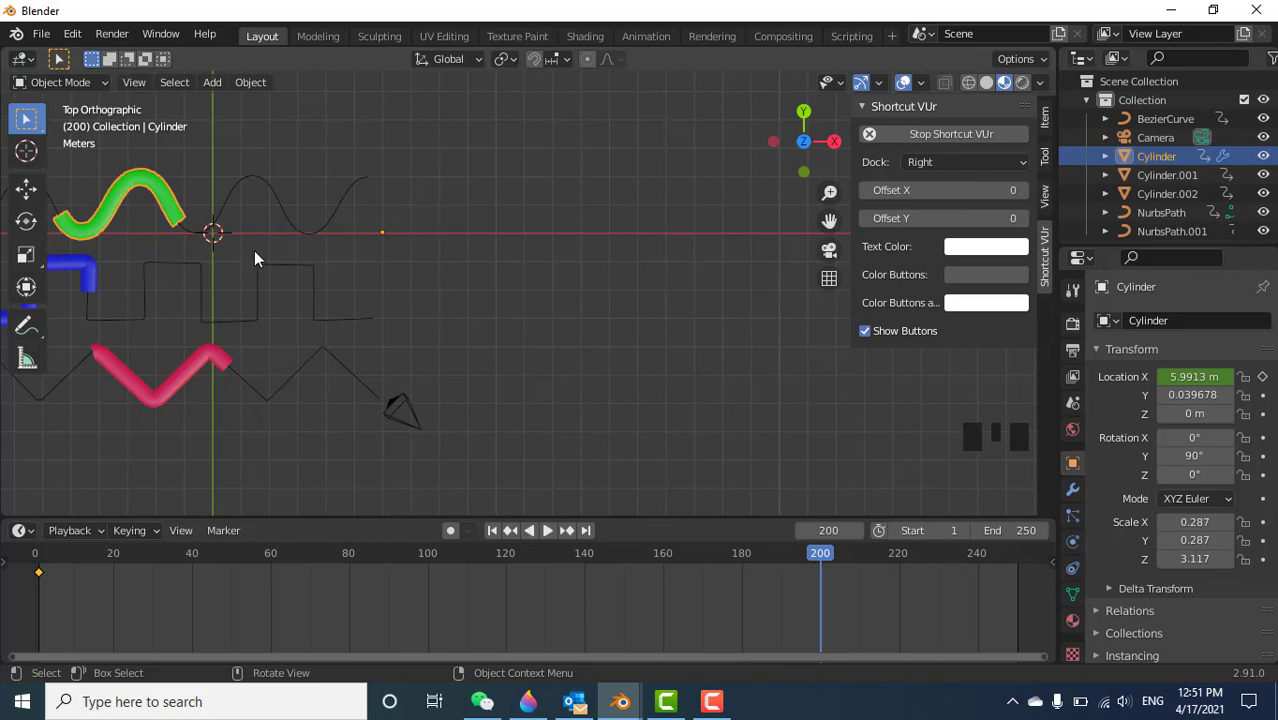
{"action": "key", "text": "g"}
{"action": "key", "text": "x"}
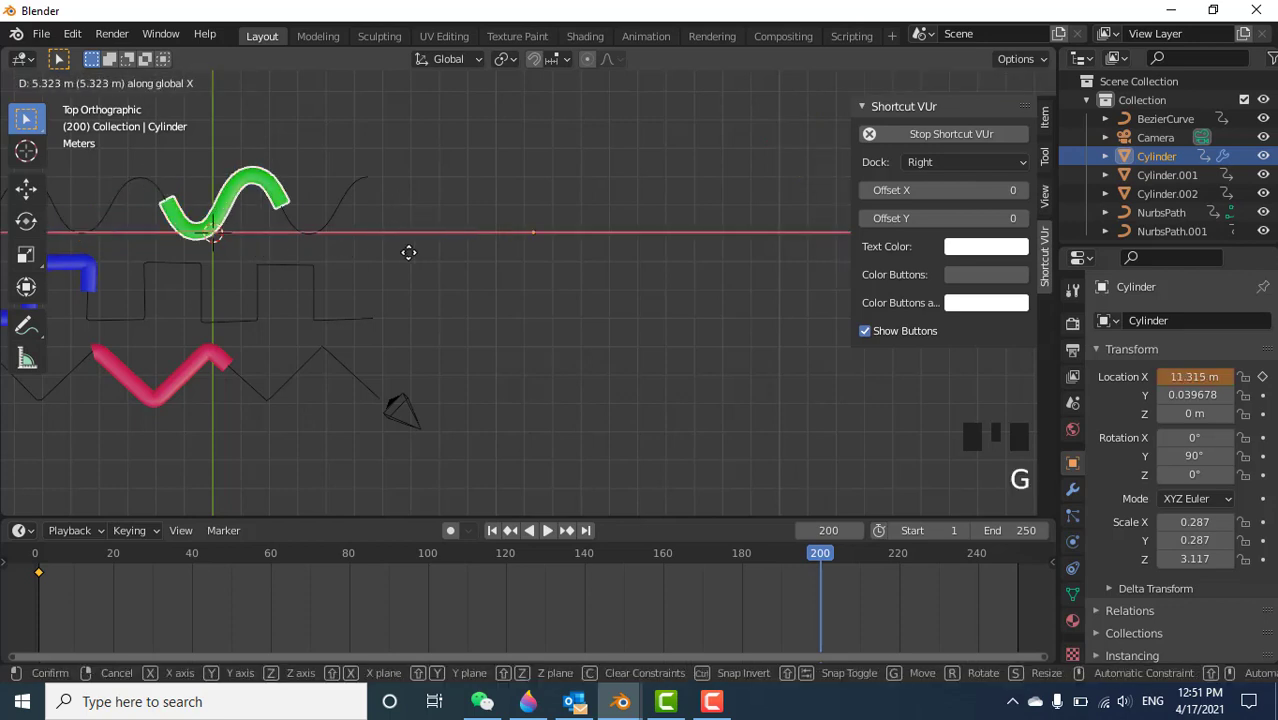
{"action": "left_click", "coordinate": [543, 269]}
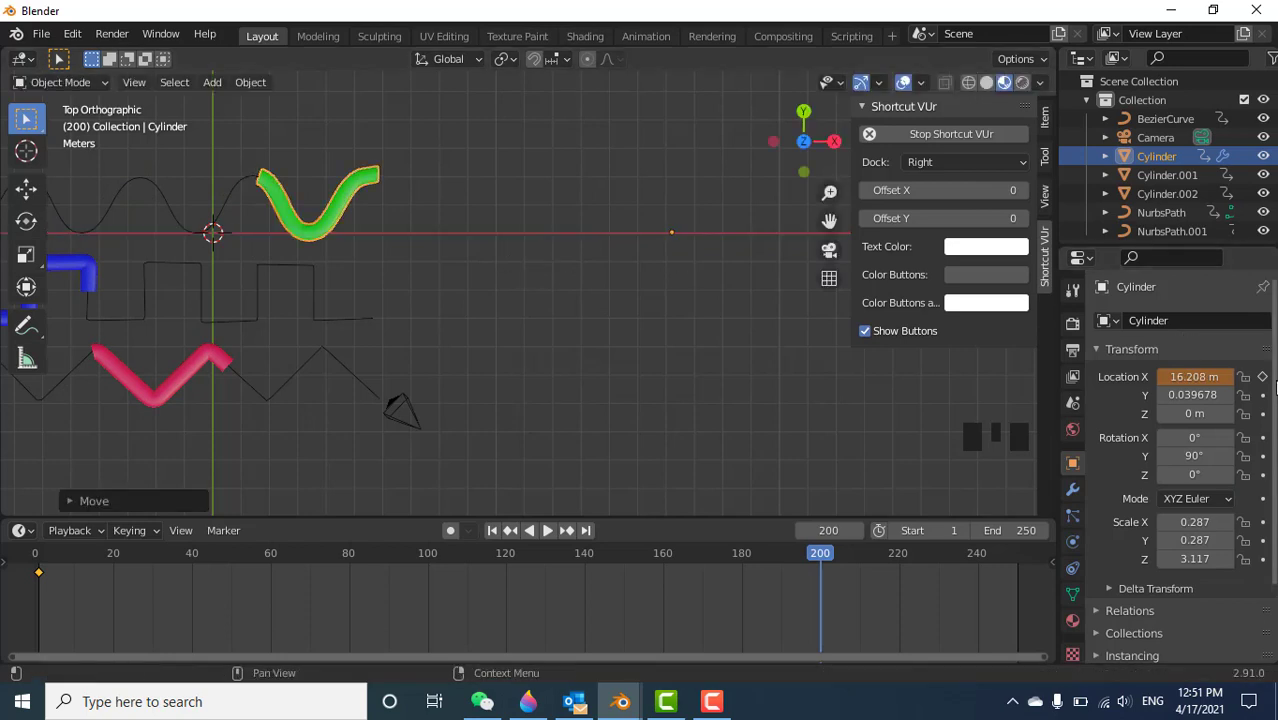
{"action": "left_click", "coordinate": [1262, 376]}
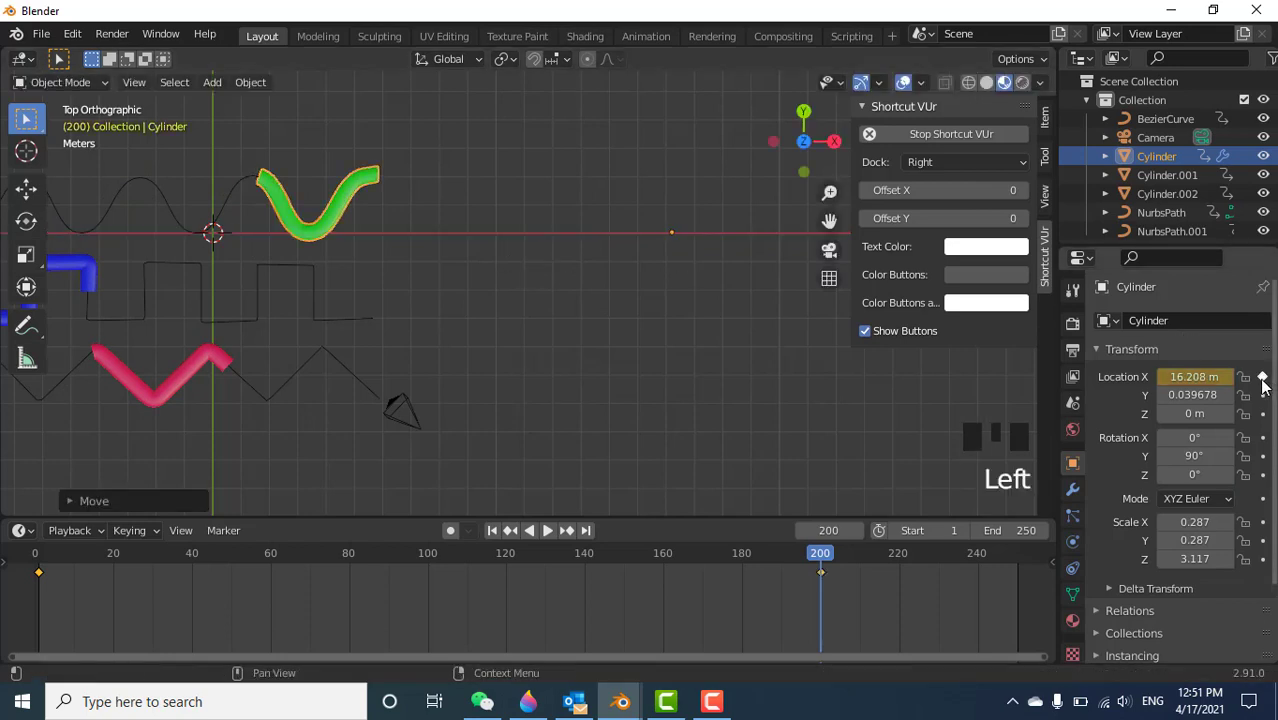
Move the blue square-wave rod along X to about 31.08 m and keyframe its X location at frame 200.
{"action": "left_click", "coordinate": [92, 271]}
{"action": "key", "text": "g"}
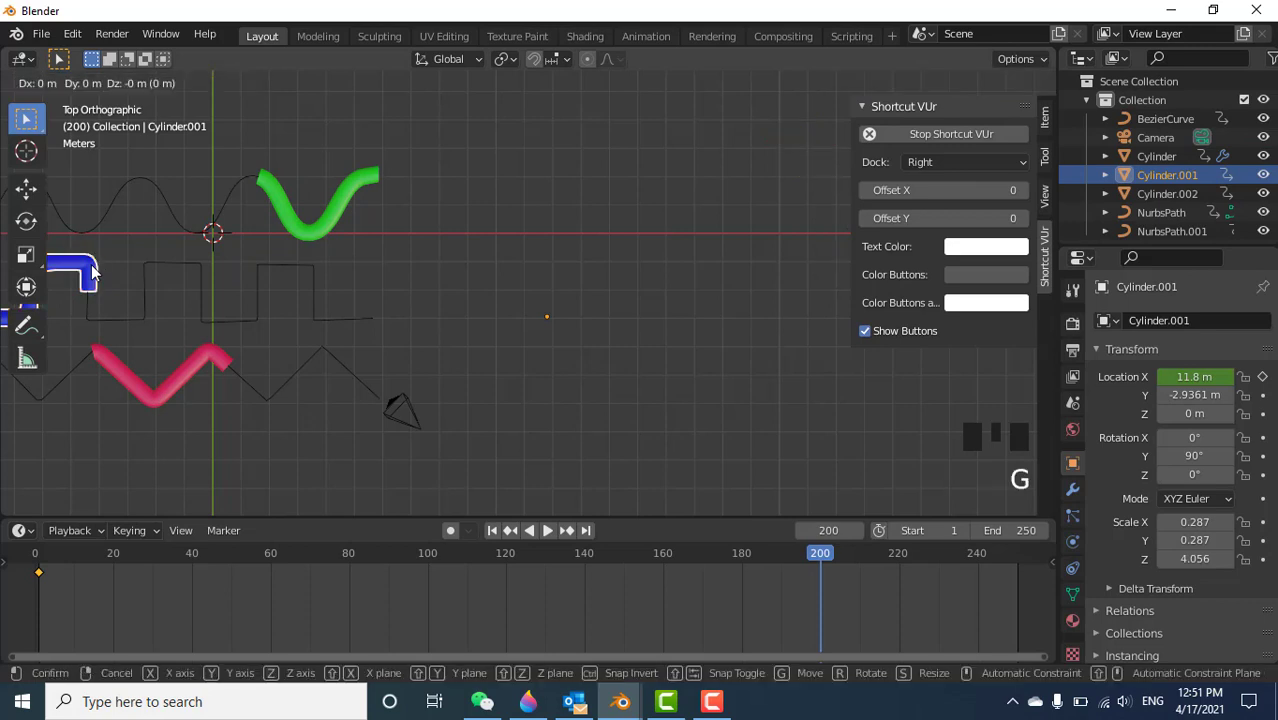
{"action": "key", "text": "x"}
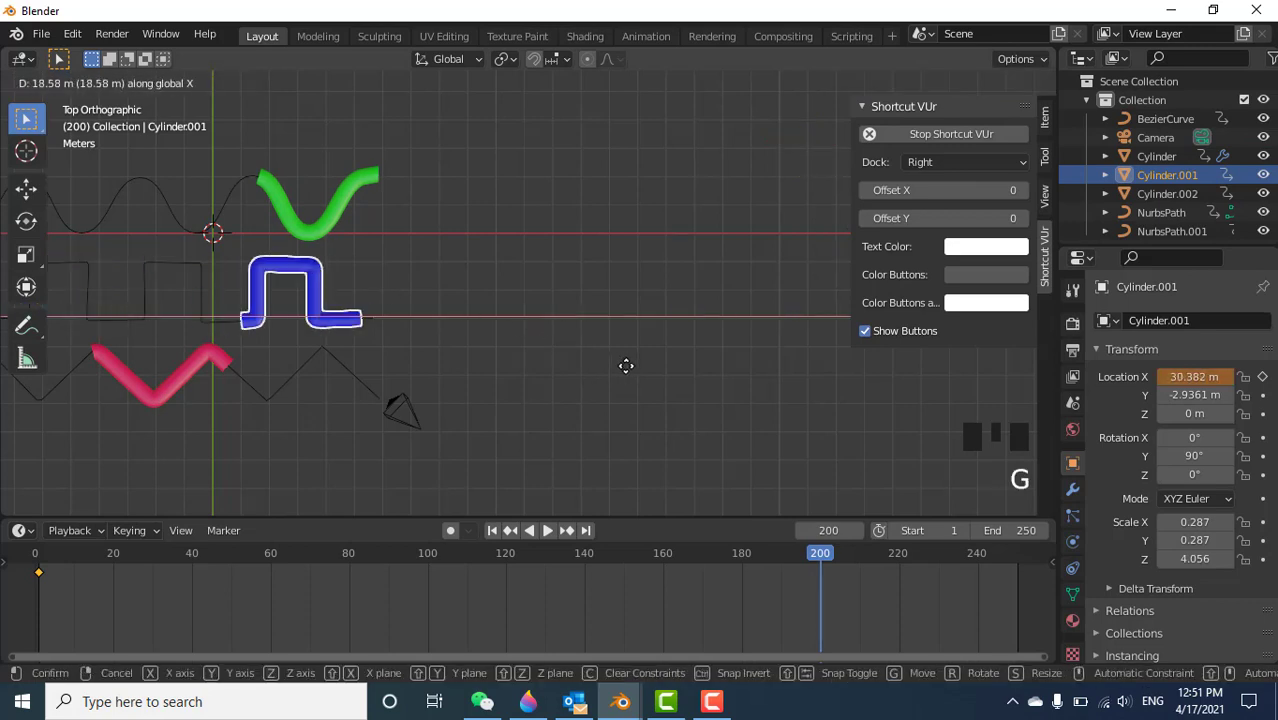
{"action": "left_click", "coordinate": [636, 366]}
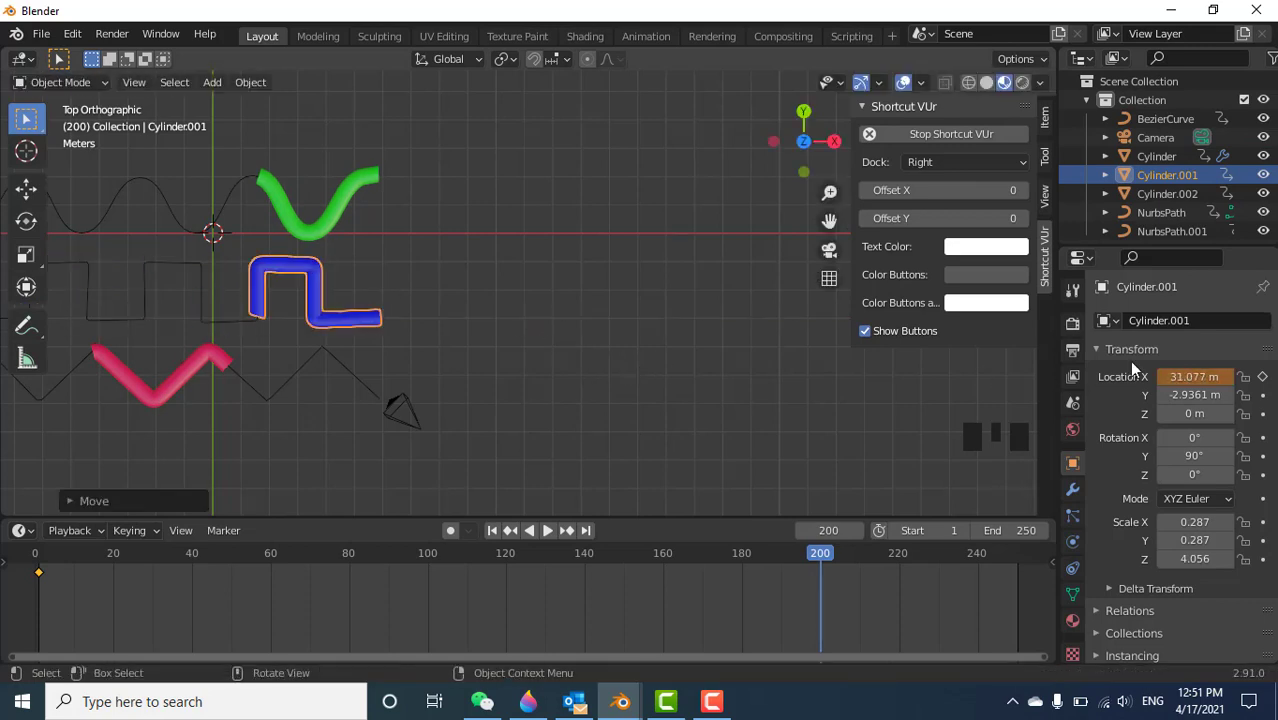
{"action": "left_click", "coordinate": [1263, 377]}
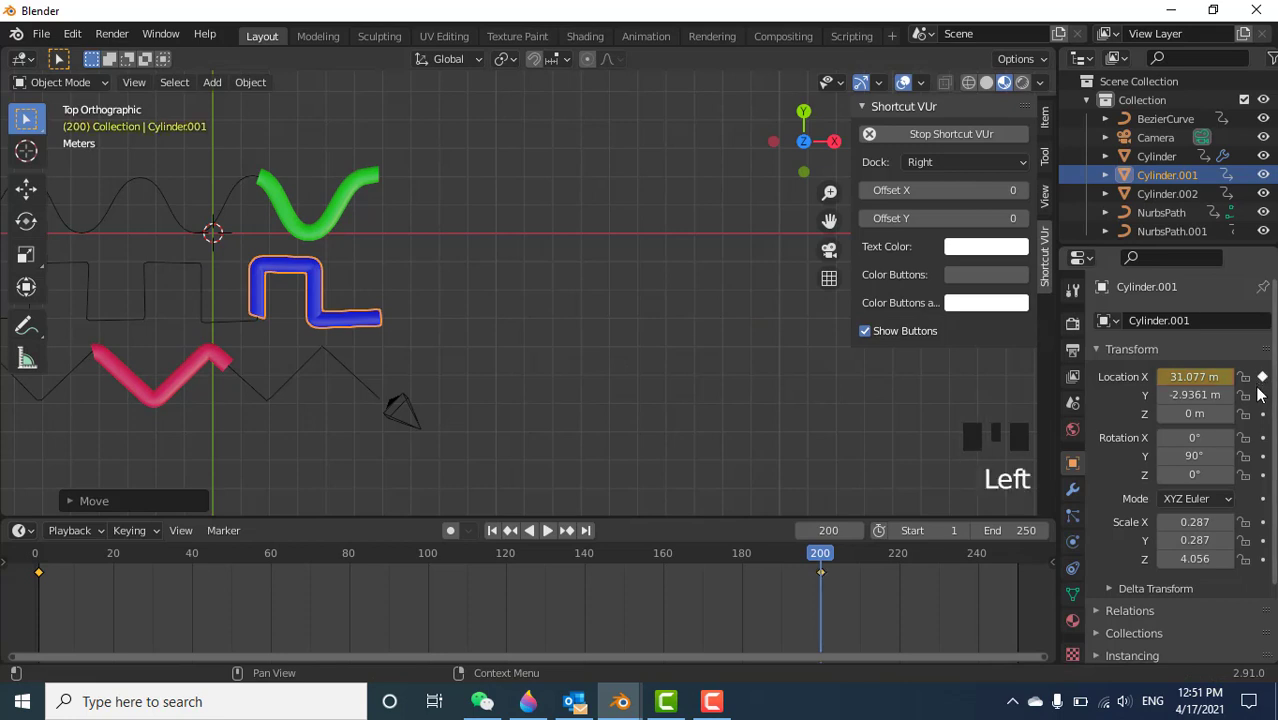
Move the red zigzag rod along X to about 15.16 m, keyframe its X location at frame 200, and check the other rods' keyframes.
{"action": "left_click", "coordinate": [173, 385]}
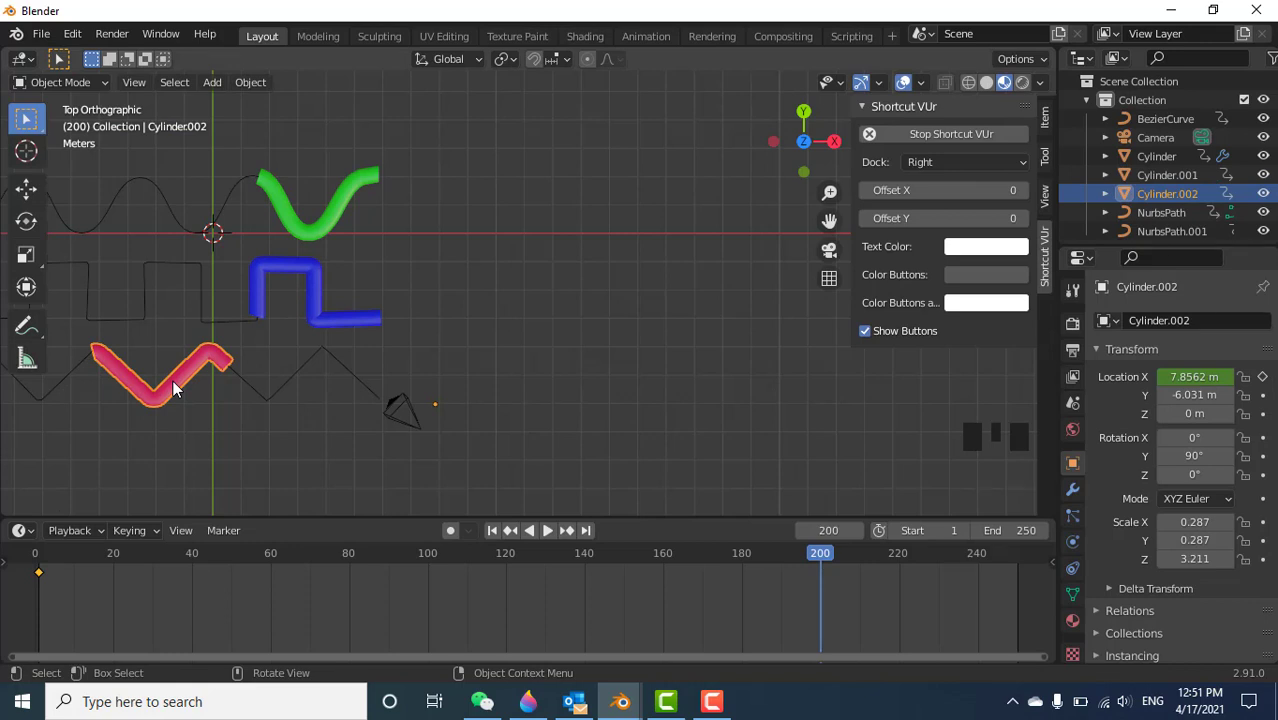
{"action": "key", "text": "g"}
{"action": "key", "text": "x"}
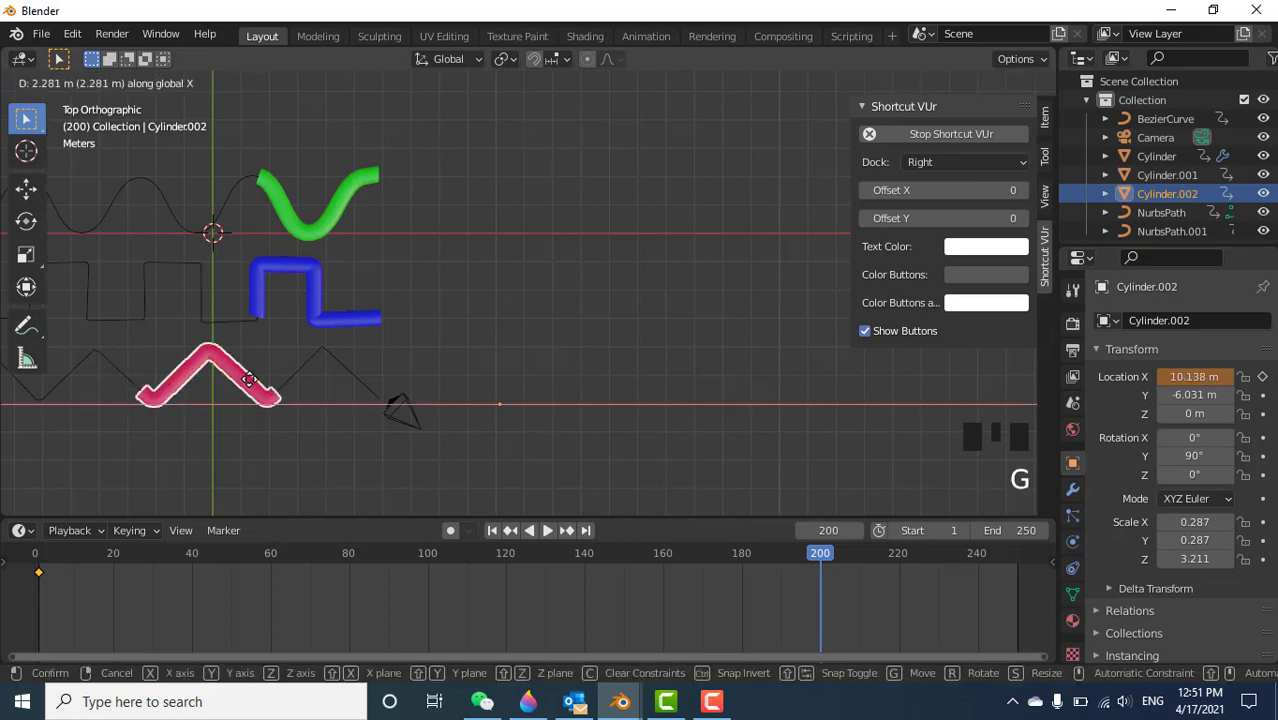
{"action": "left_click", "coordinate": [381, 405]}
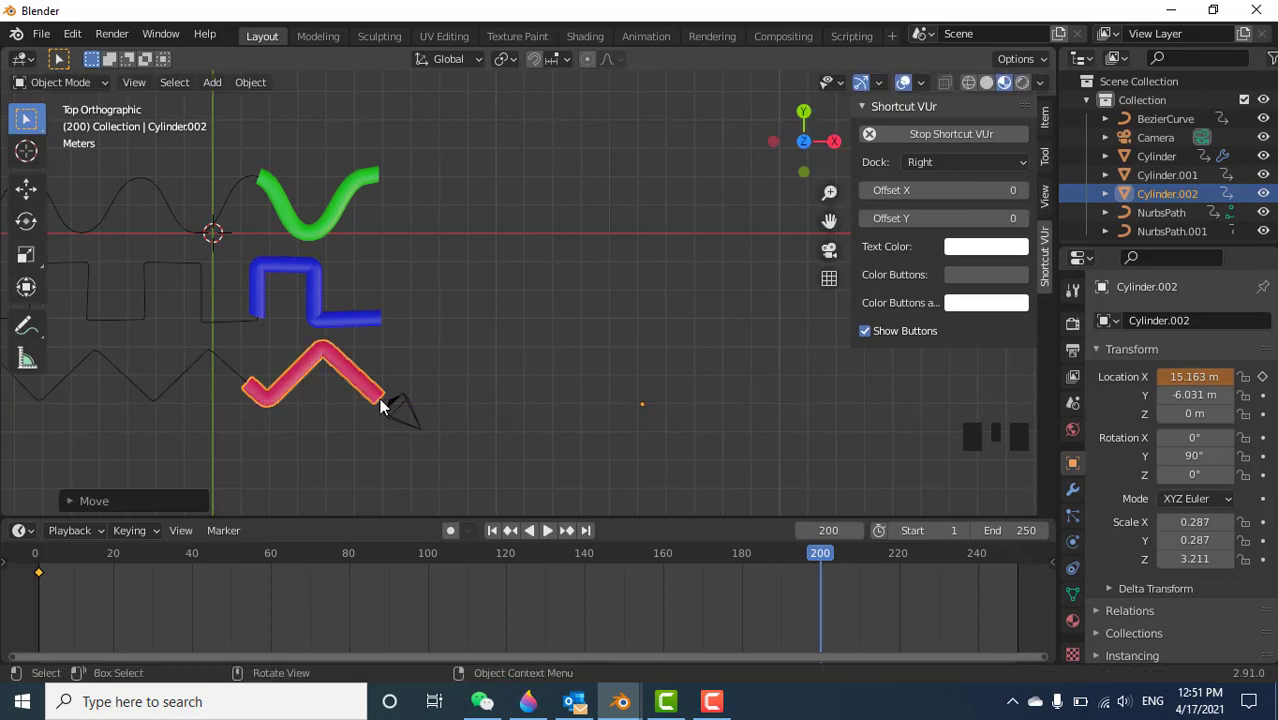
{"action": "left_click", "coordinate": [1262, 377]}
{"action": "left_click", "coordinate": [338, 318]}
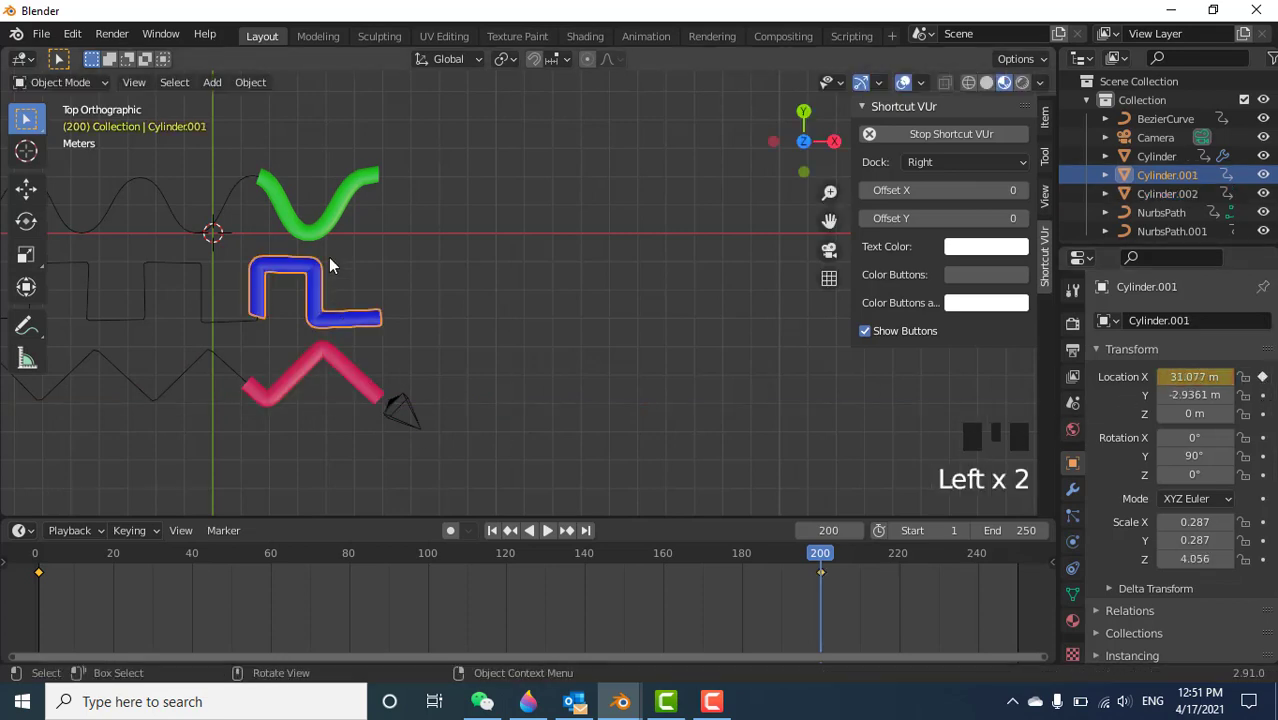
{"action": "left_click", "coordinate": [317, 230]}
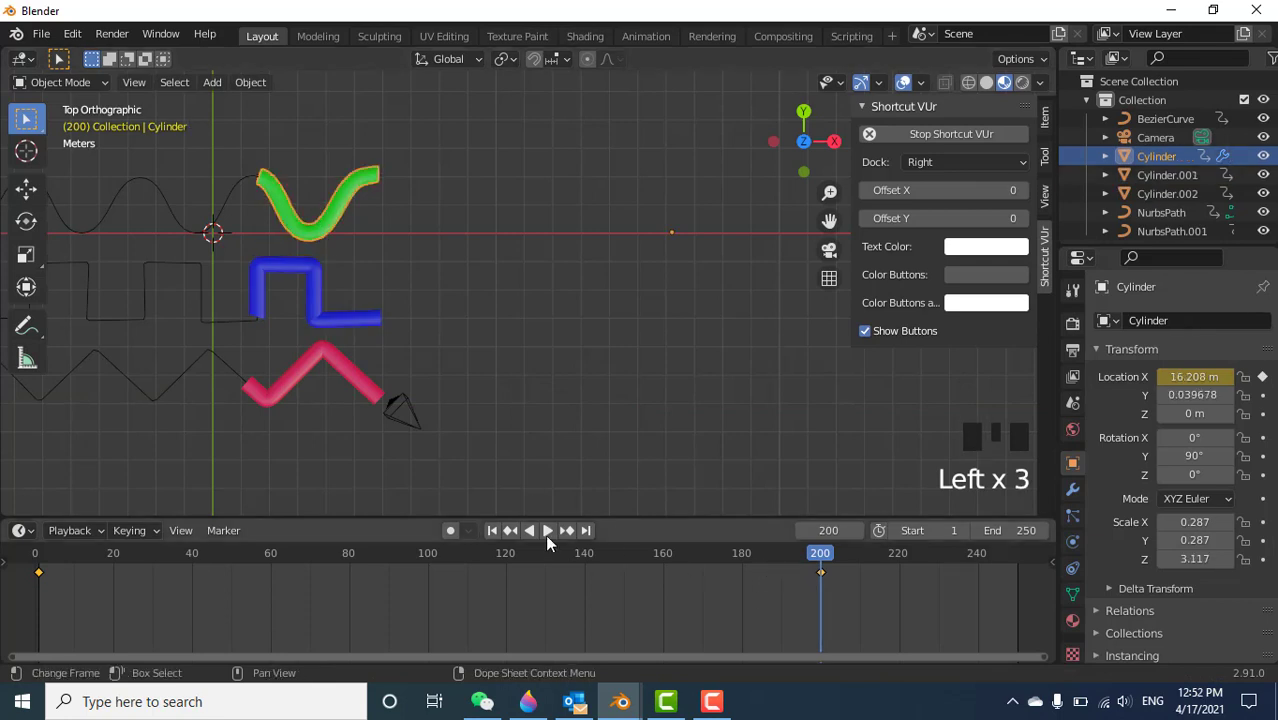
Set the animation's end frame to 200.
{"action": "scroll", "coordinate": [184, 299], "scroll_direction": "up", "scroll_amount": 1}
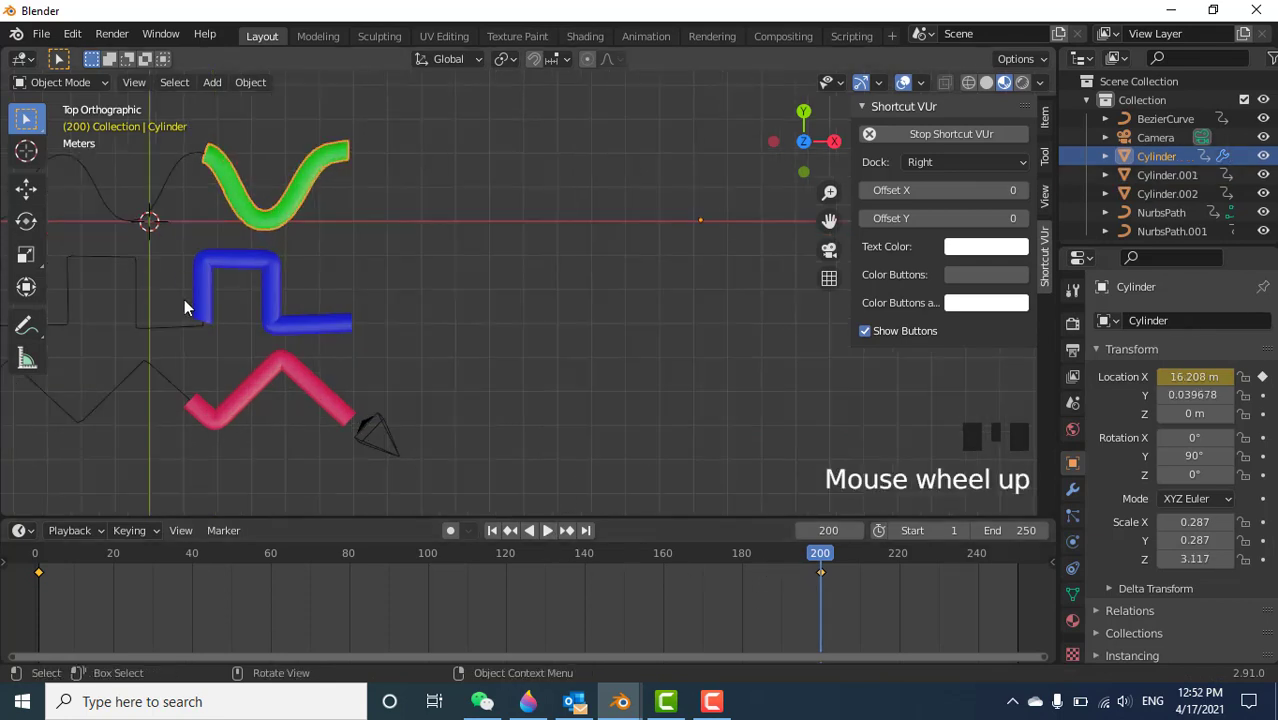
{"action": "middle_click_drag", "start_coordinate": [147, 301], "coordinate": [326, 311], "text": "shift"}
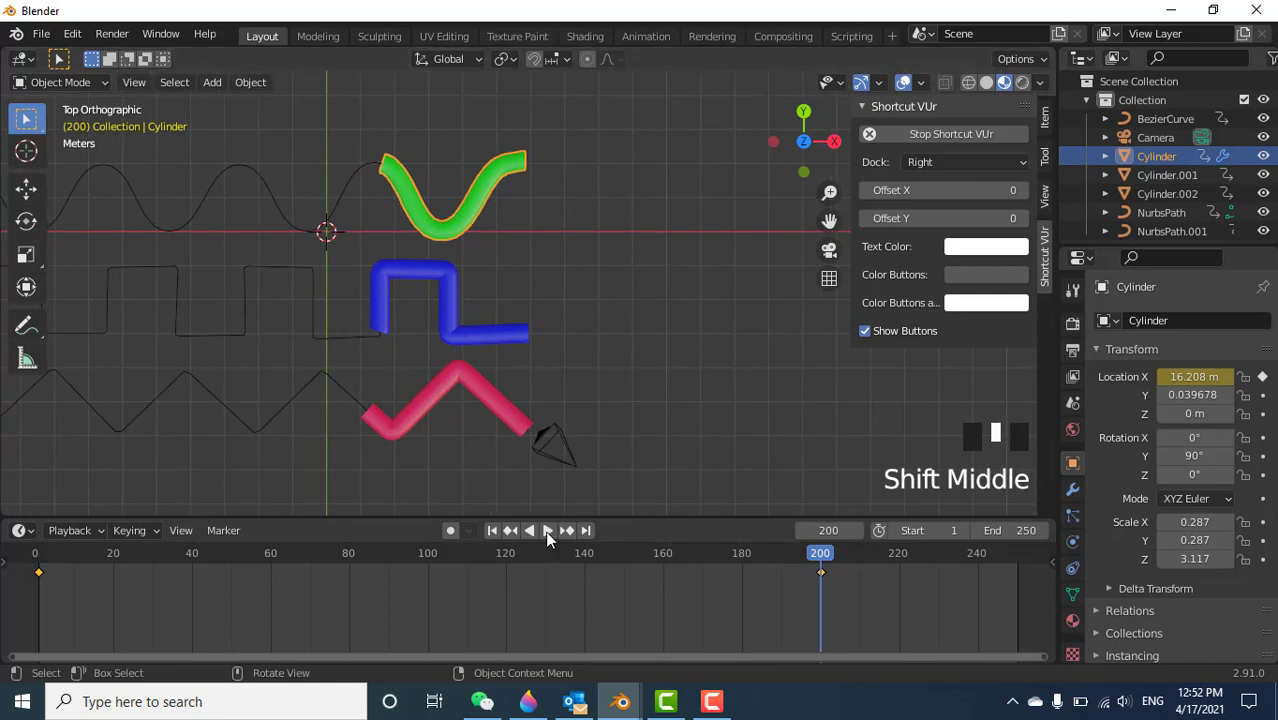
{"action": "left_click", "coordinate": [1012, 530]}
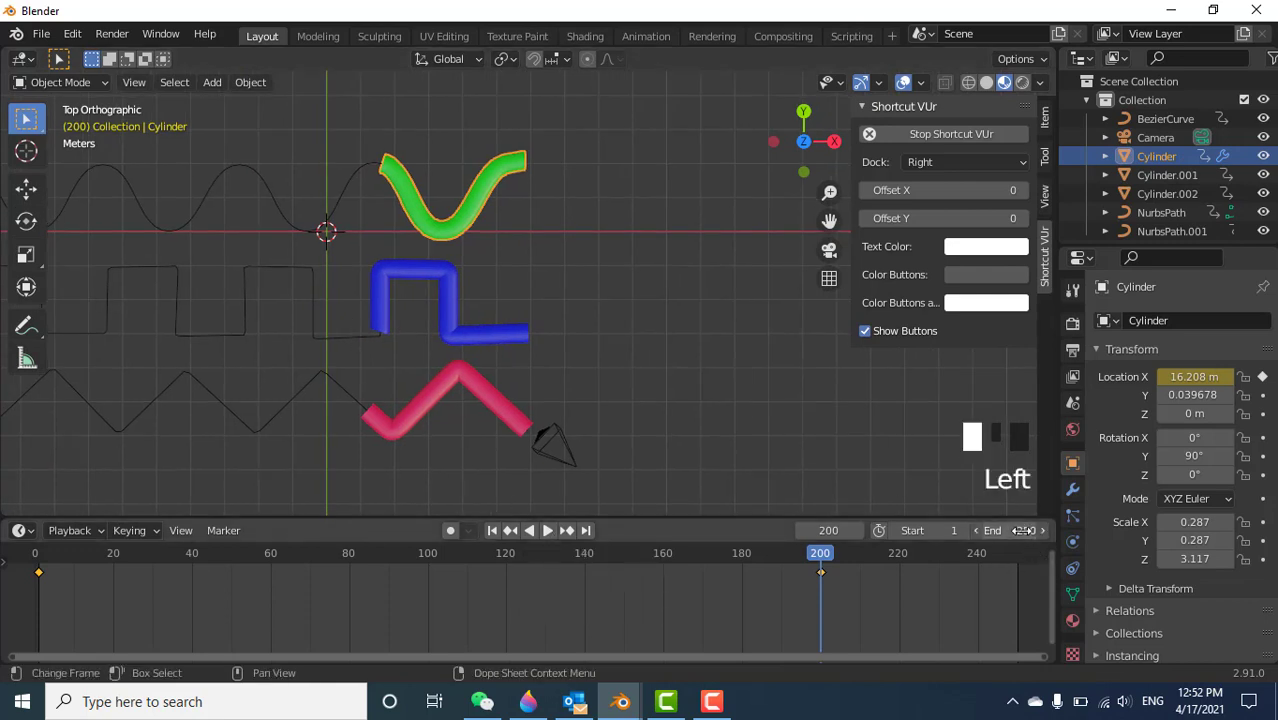
{"action": "type", "text": "200"}
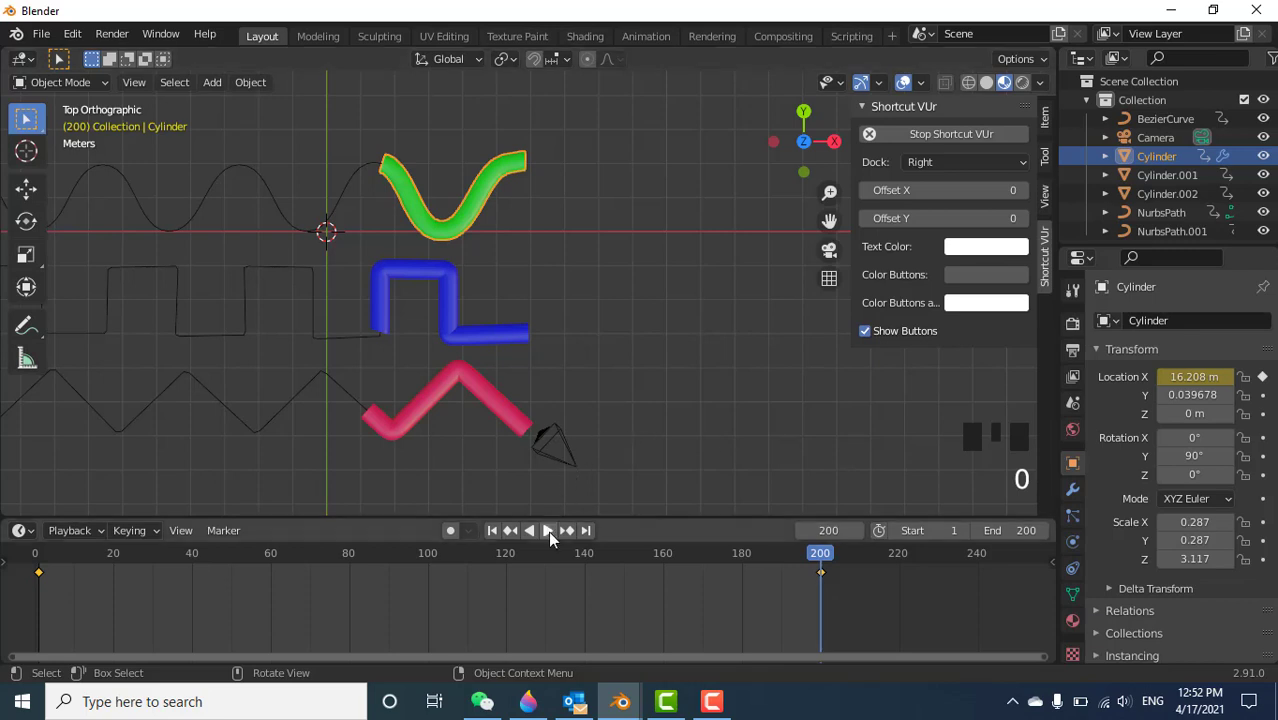
Play the wave animation and hide the viewport overlays so only the colored rods are displayed.
{"action": "scroll", "coordinate": [367, 222], "scroll_direction": "up", "scroll_amount": 1}
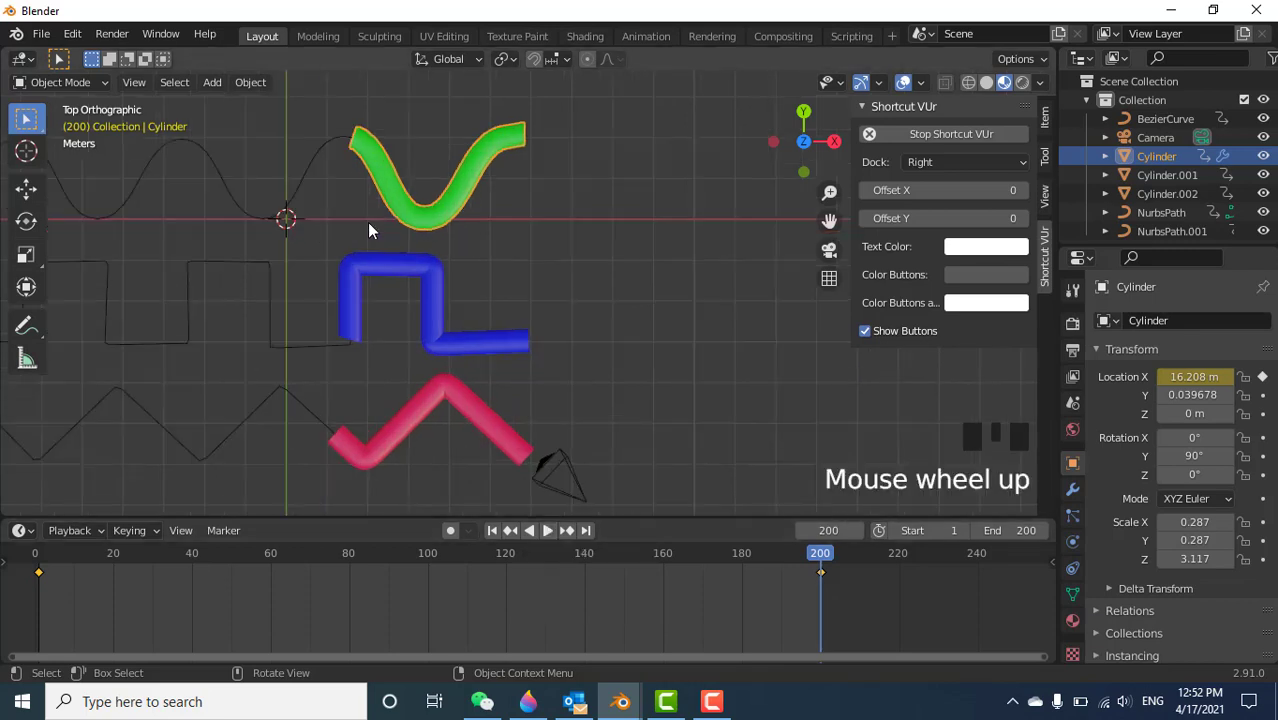
{"action": "left_click", "coordinate": [547, 530]}
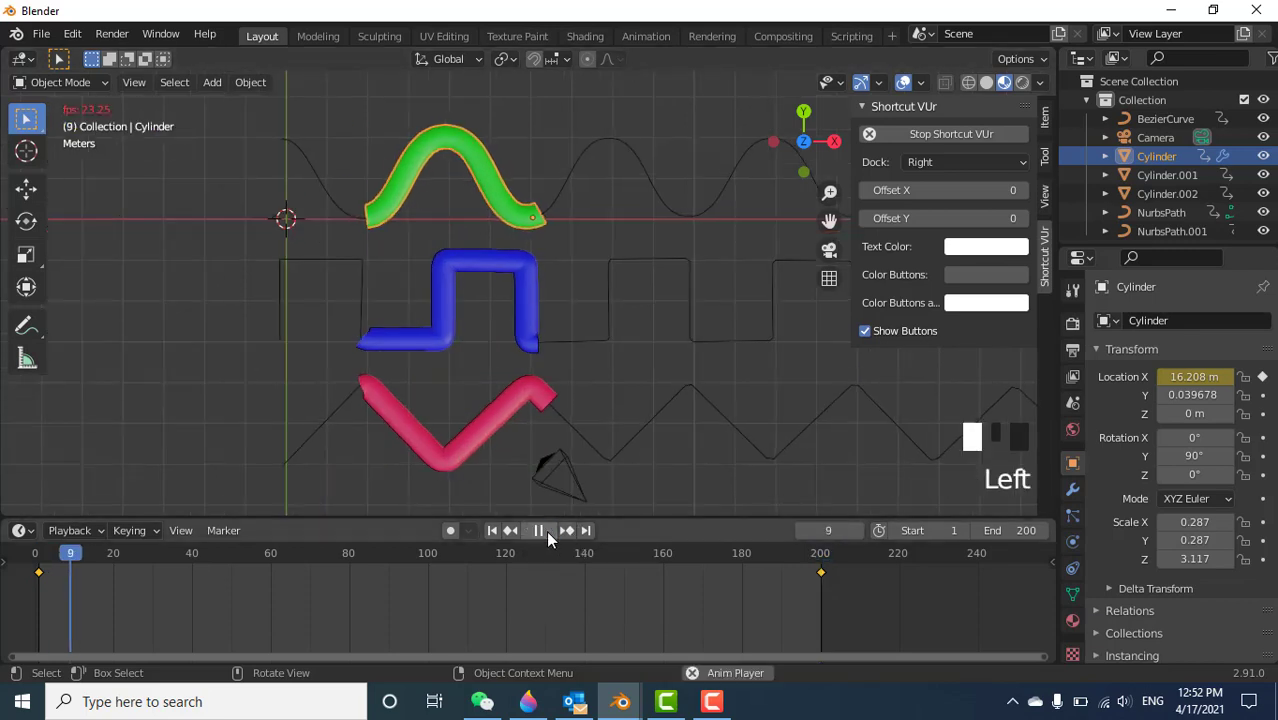
{"action": "left_click", "coordinate": [902, 83]}
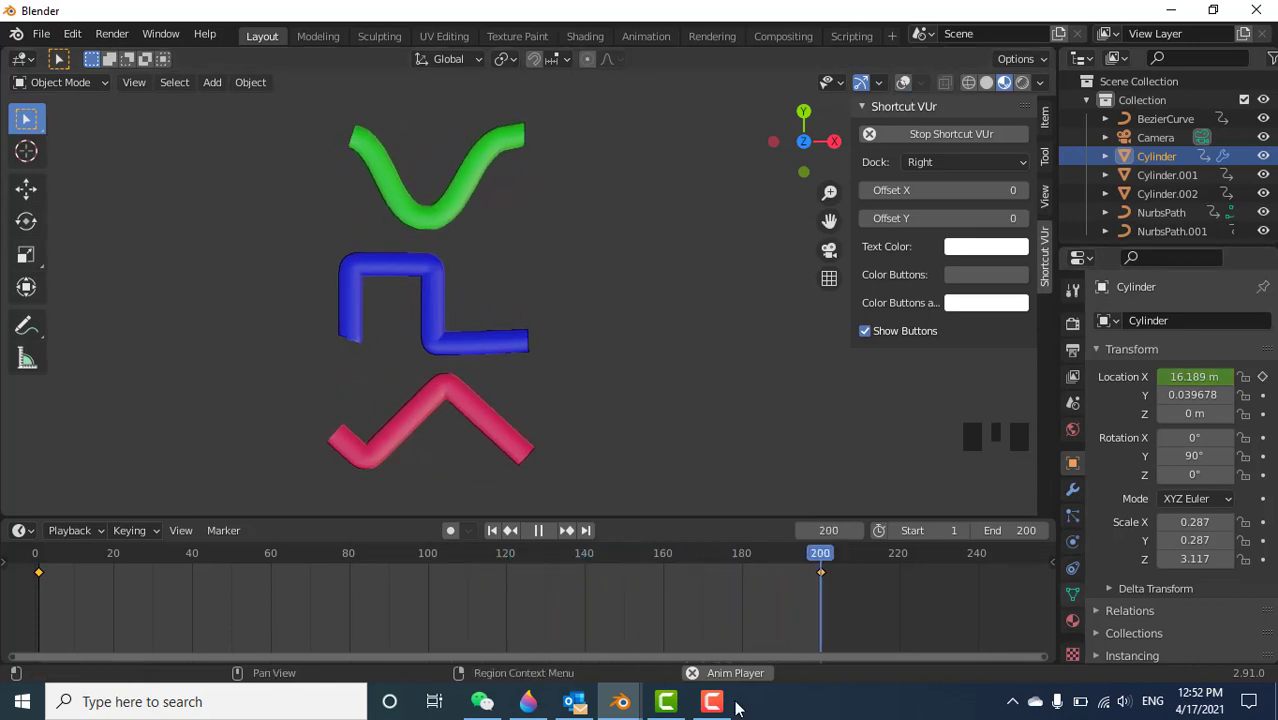
{"action": "mouse_move", "coordinate": [711, 706]}
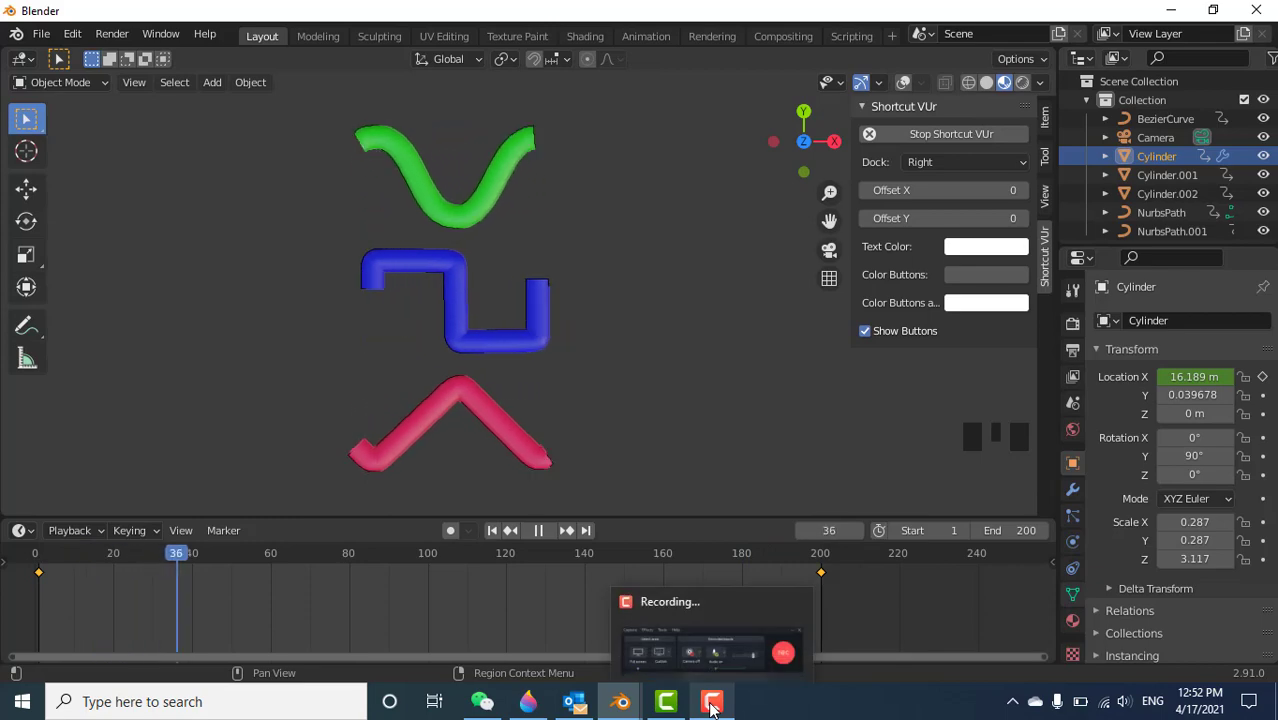